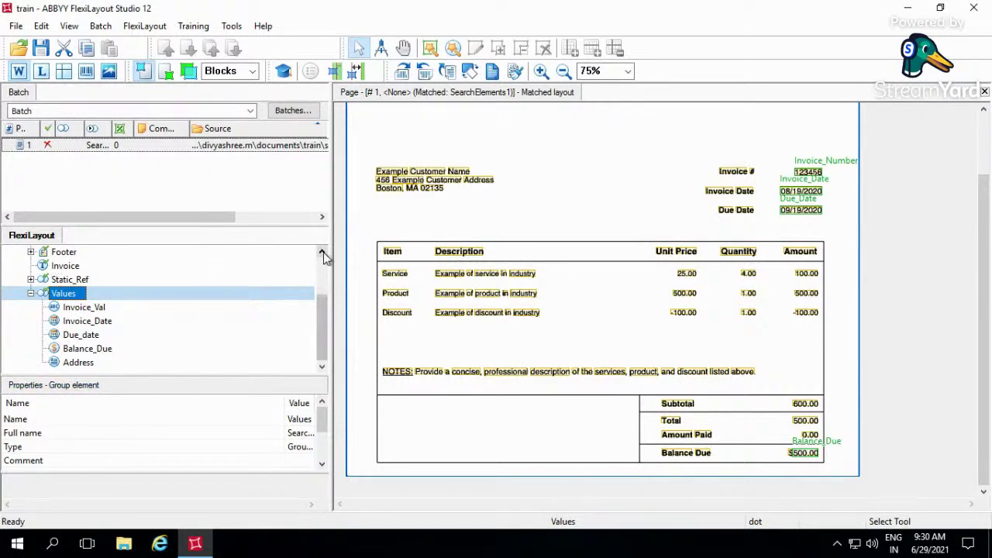
# Add a table block named "Table_Elementent" under Blocks and set its region assignment layout to SearchElements1.
pyautogui.moveTo(326, 300); pyautogui.dragTo(326, 349)
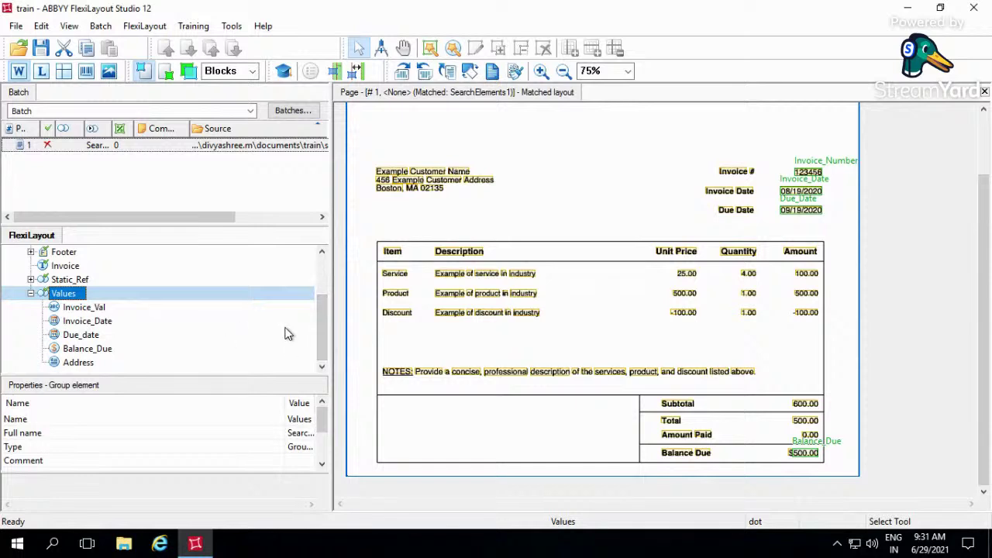
pyautogui.scroll(2, 312, 248)
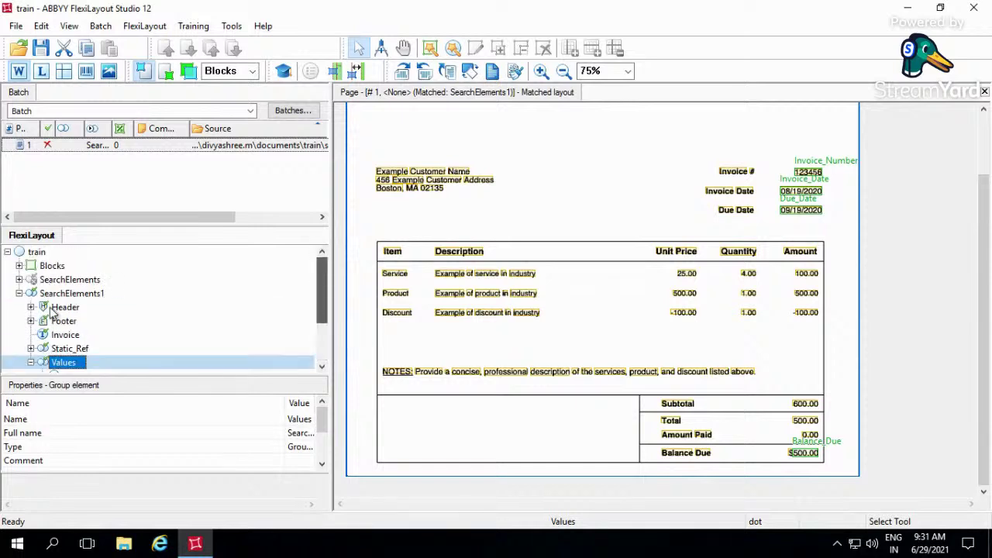
pyautogui.doubleClick(24, 266)
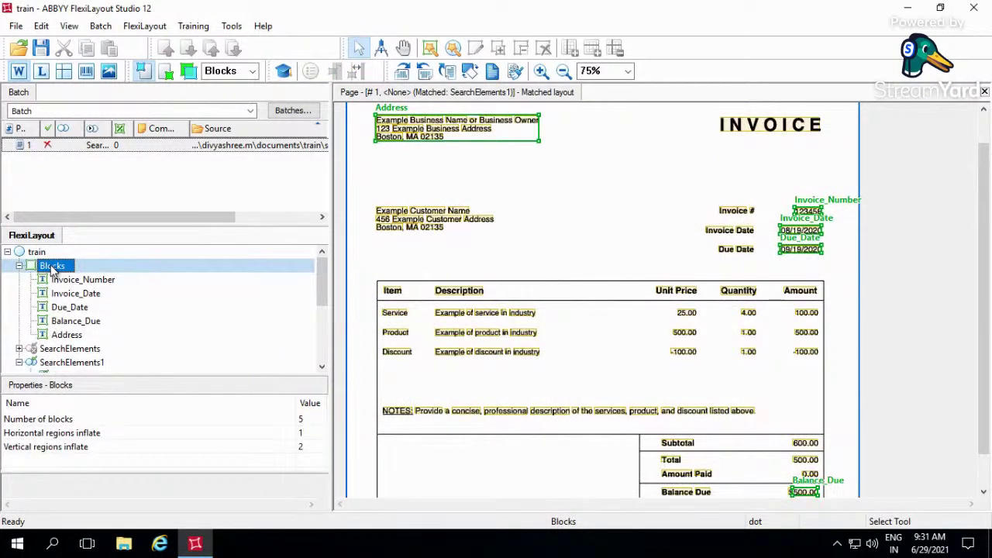
pyautogui.rightClick(53, 269)
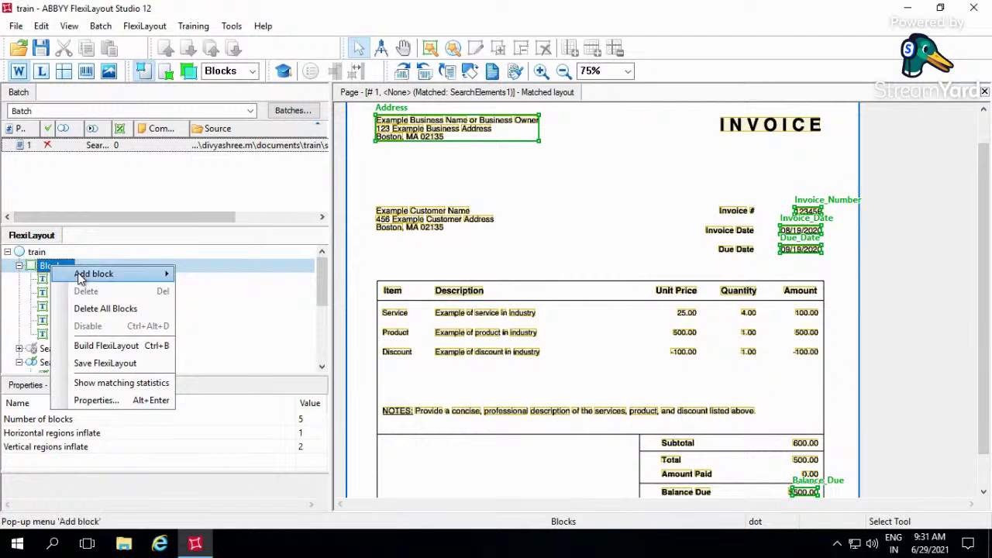
pyautogui.moveTo(101, 274)
pyautogui.click(205, 299)
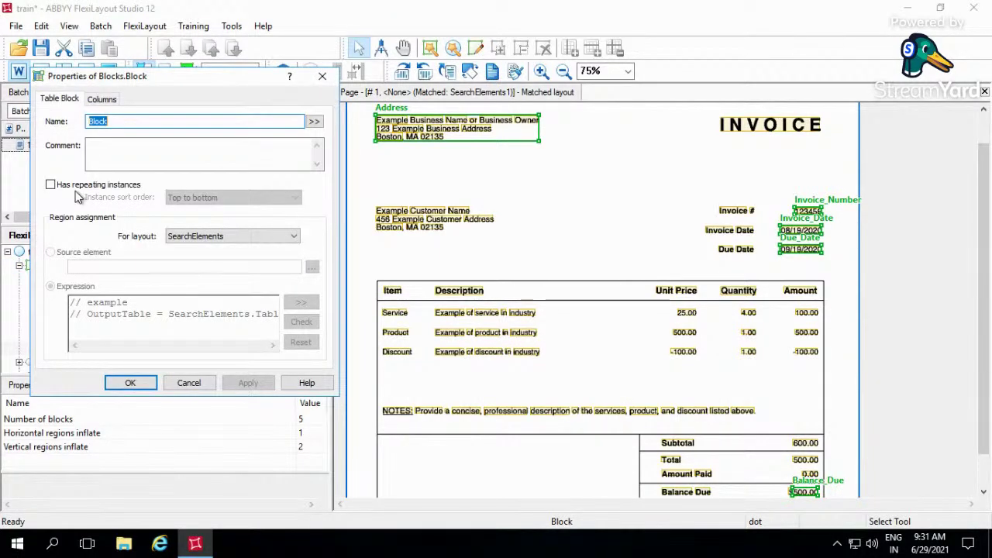
pyautogui.write('Table')
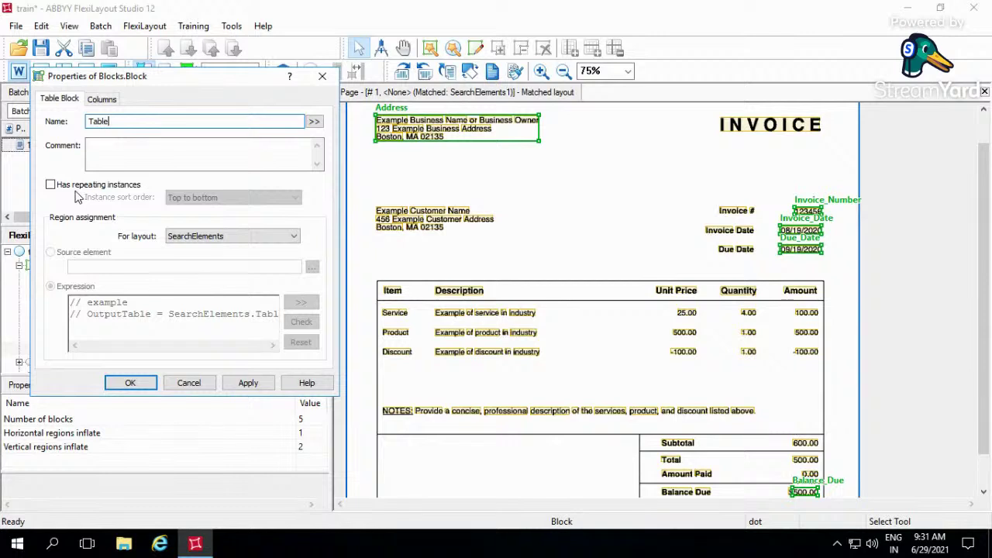
pyautogui.write('_Elemt')
pyautogui.press('BackSpace')
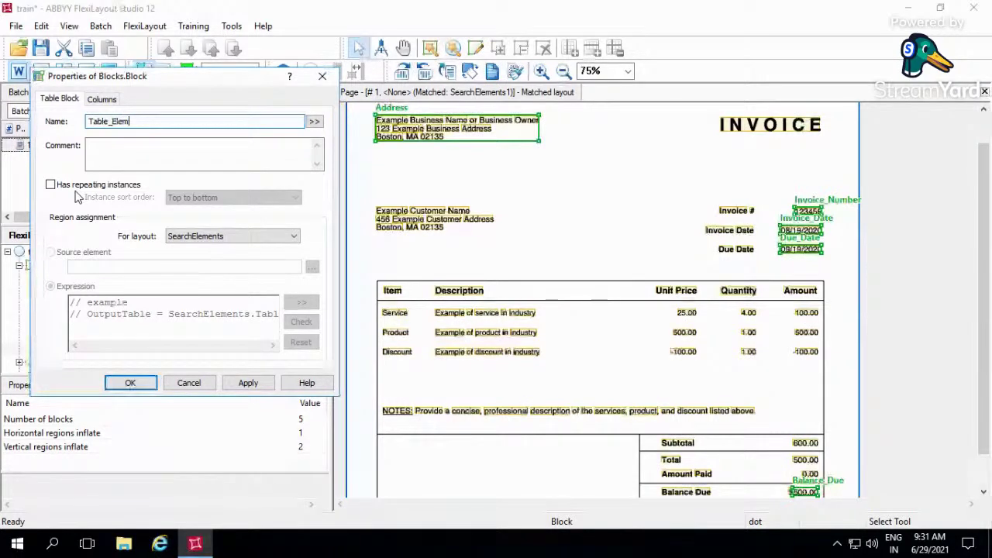
pyautogui.write('entent')
pyautogui.moveTo(155, 122); pyautogui.dragTo(49, 130)
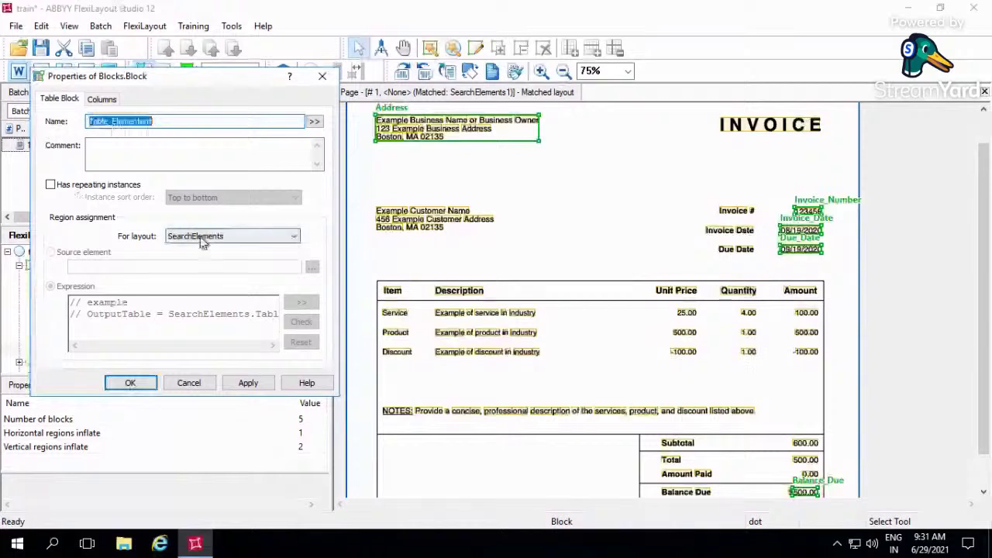
pyautogui.click(201, 237)
pyautogui.click(200, 262)
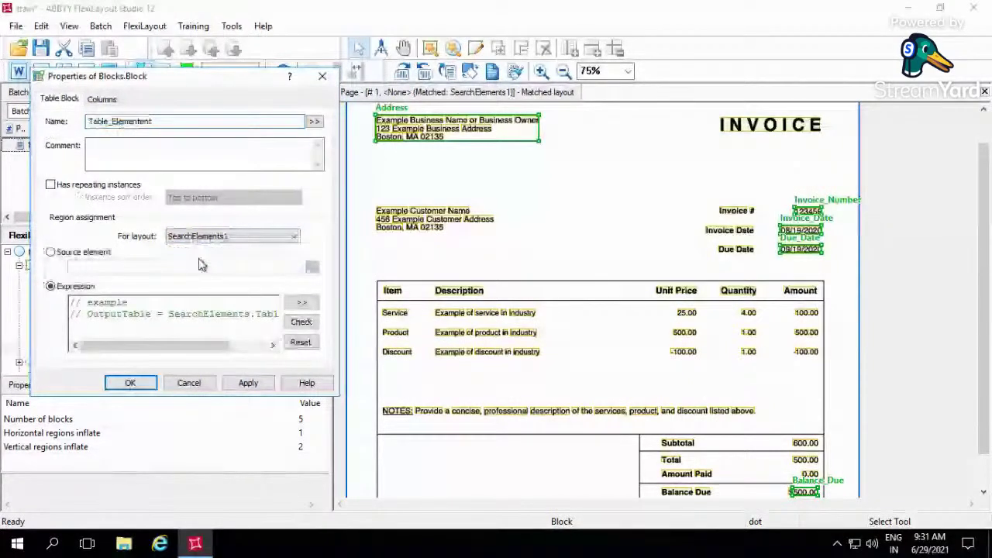
# Define the first two text columns of the table block, named Item and Description.
pyautogui.click(99, 100)
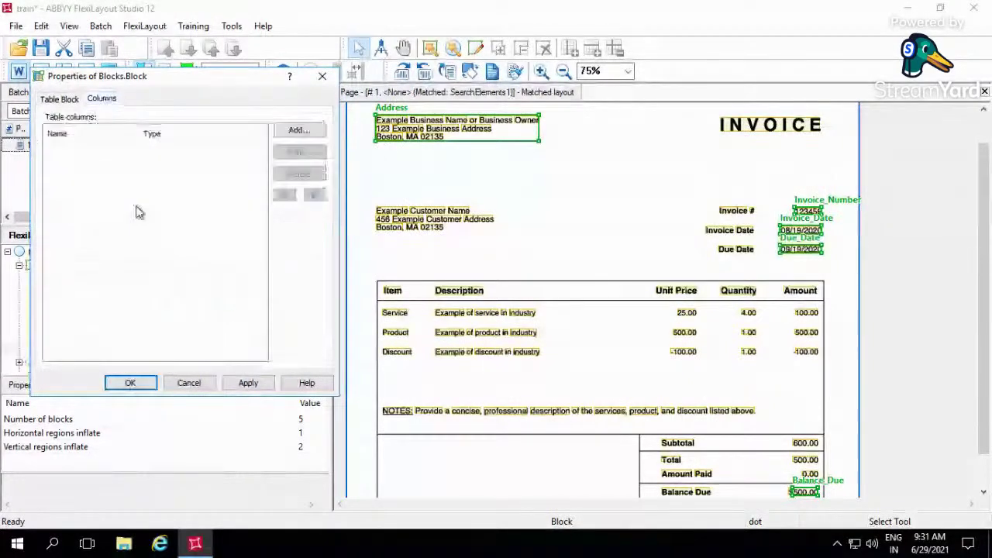
pyautogui.click(285, 133)
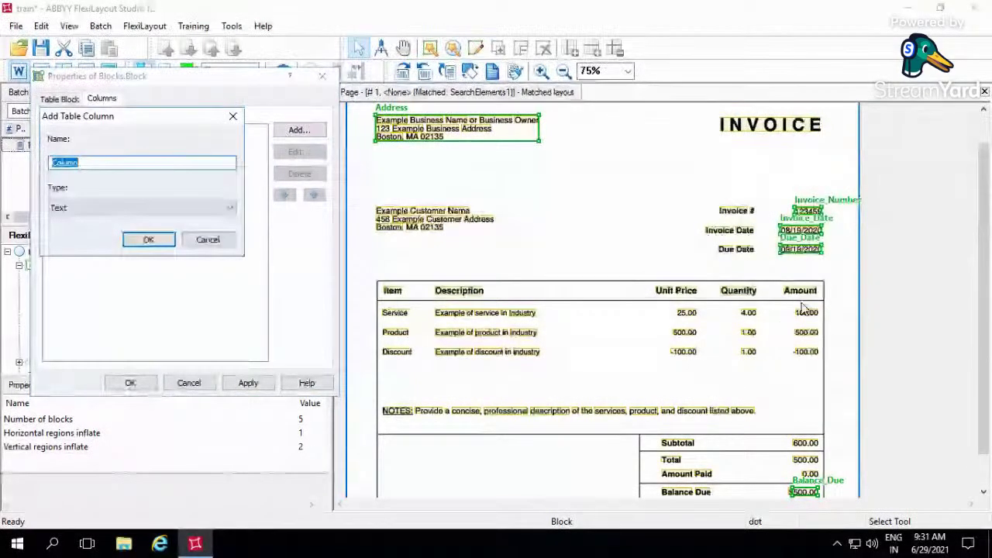
pyautogui.press('BackSpace')
pyautogui.write('Item')
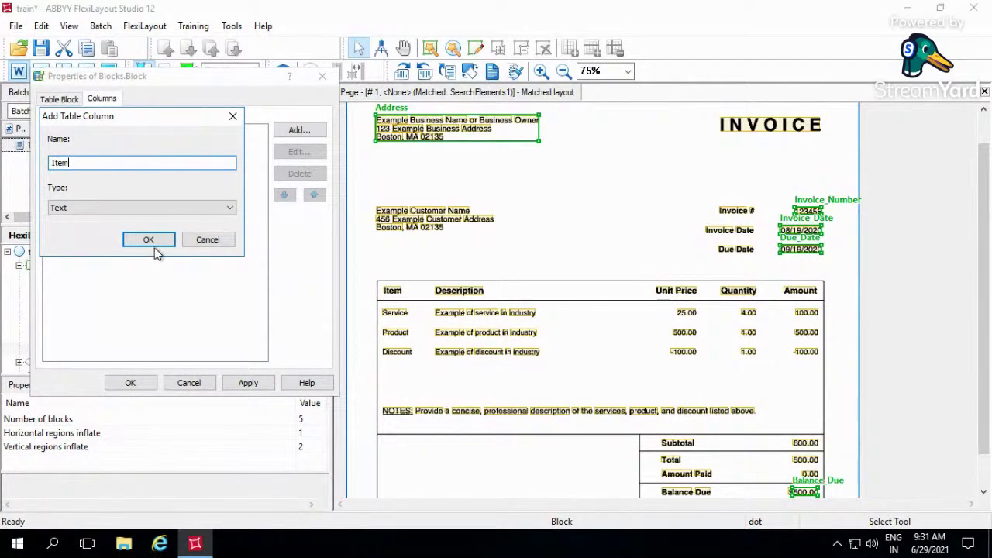
pyautogui.click(150, 246)
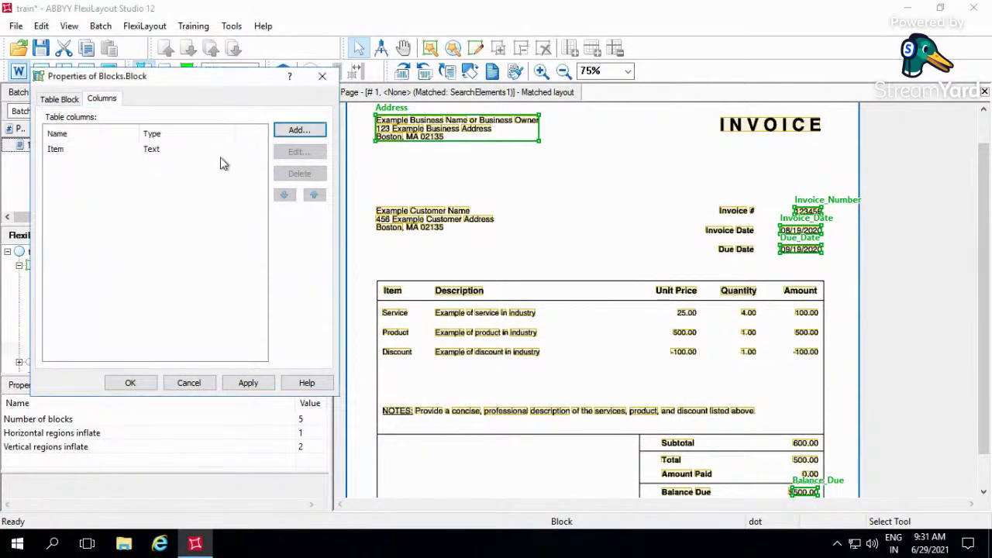
pyautogui.click(282, 131)
pyautogui.write('D')
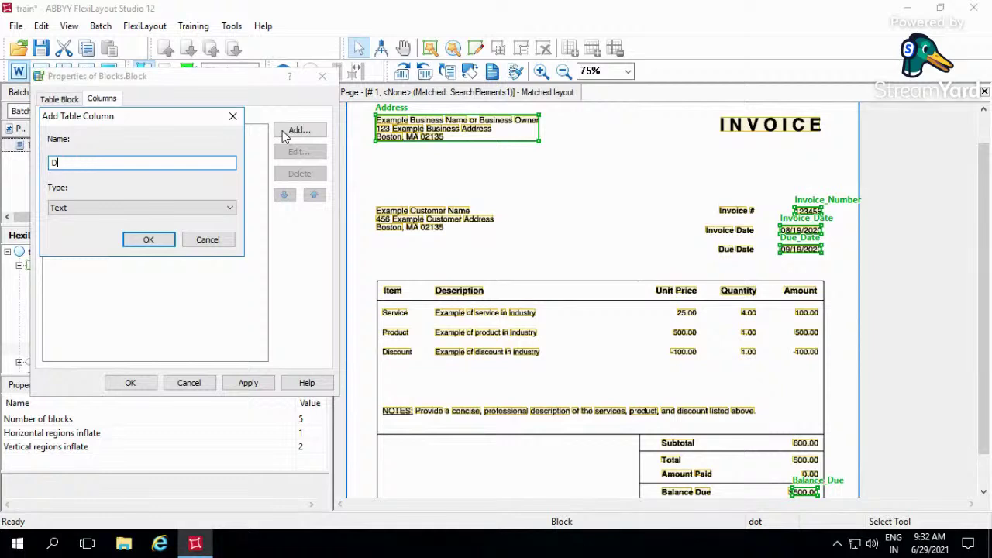
pyautogui.write('escription')
pyautogui.click(146, 238)
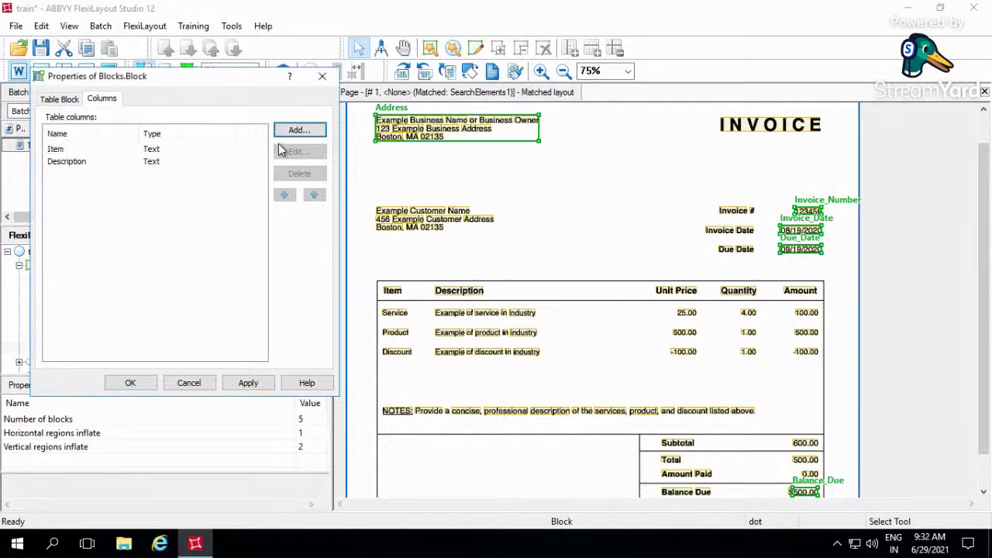
# Add three more text columns to the table block: Unit_Price, Quantity and Amount.
pyautogui.click(297, 132)
pyautogui.write('Unit_Price')
pyautogui.click(152, 241)
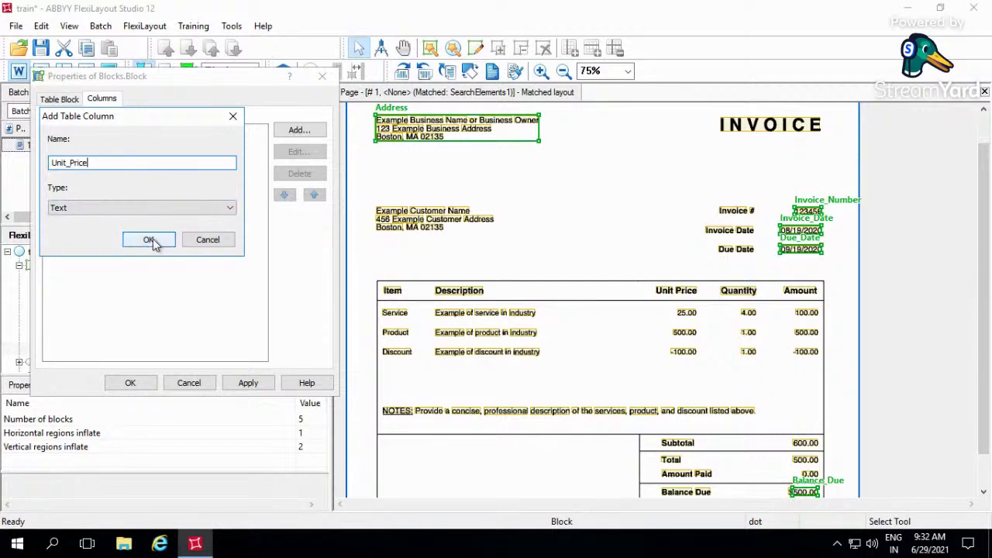
pyautogui.click(303, 129)
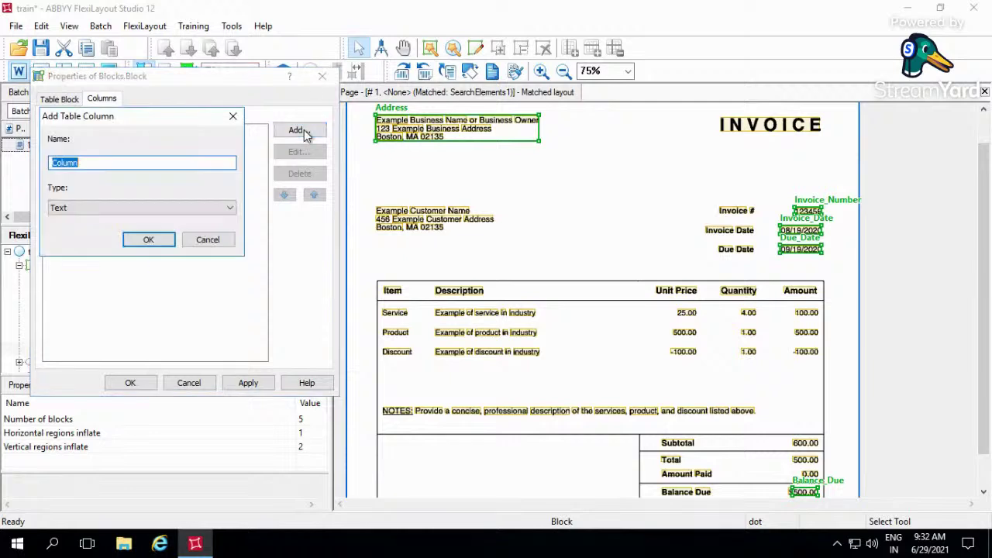
pyautogui.write('Quantity')
pyautogui.press('Return')
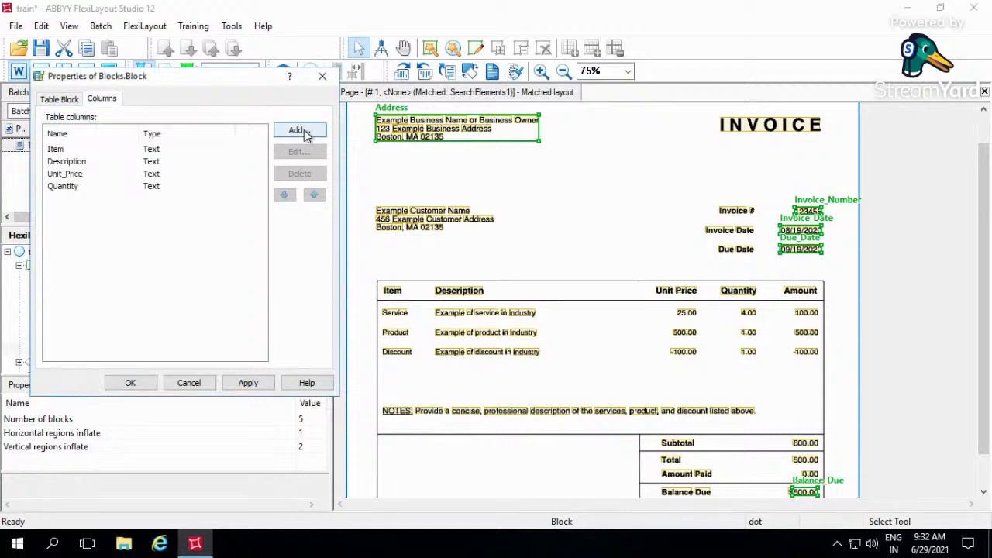
pyautogui.click(303, 129)
pyautogui.write('Amount')
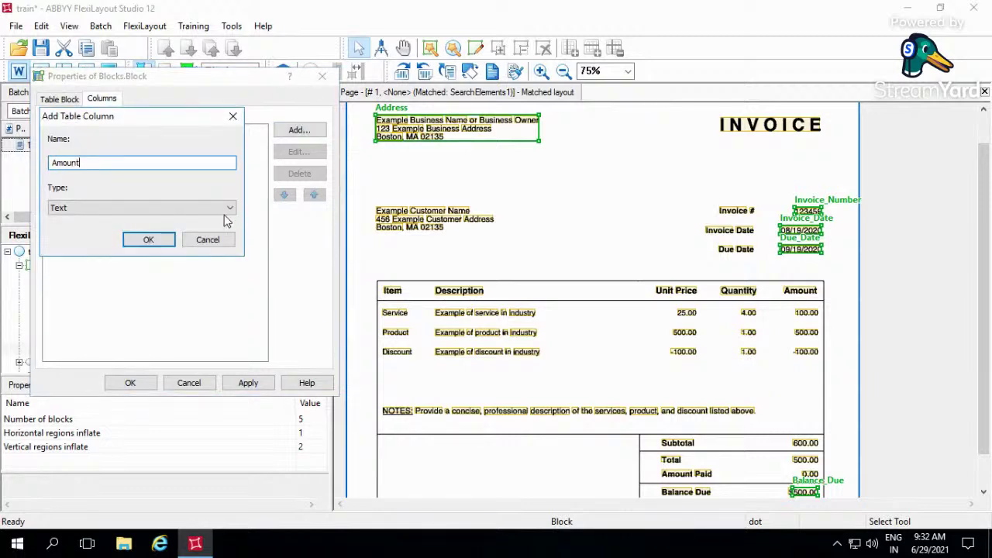
pyautogui.click(159, 241)
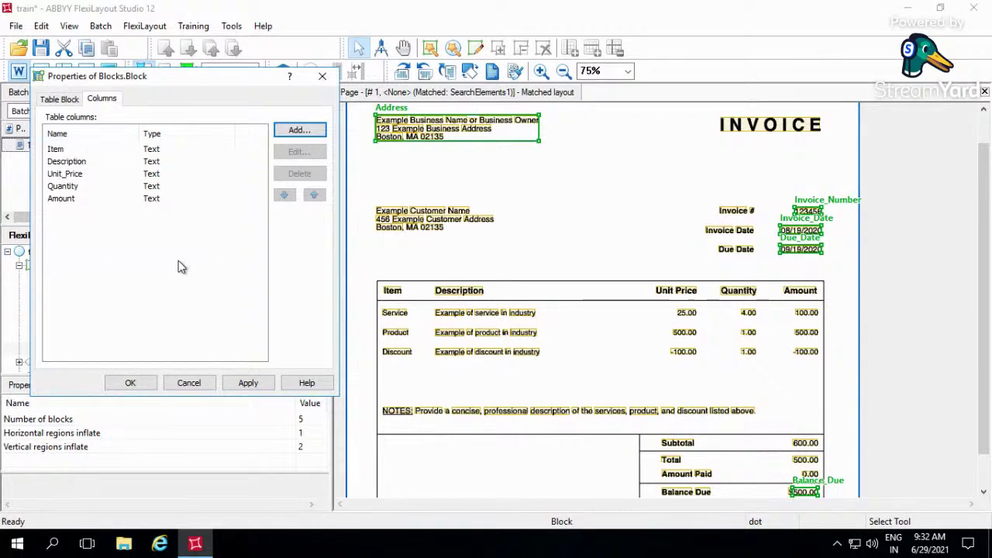
# Apply the table block's properties and save the FlexiLayout project.
pyautogui.click(256, 386)
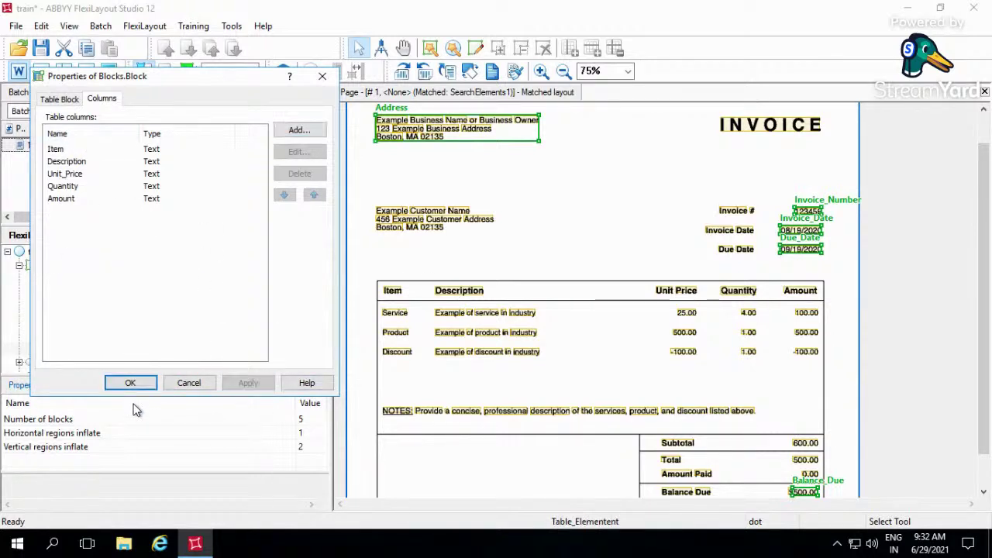
pyautogui.click(133, 382)
pyautogui.hotkey('ctrl', 's')
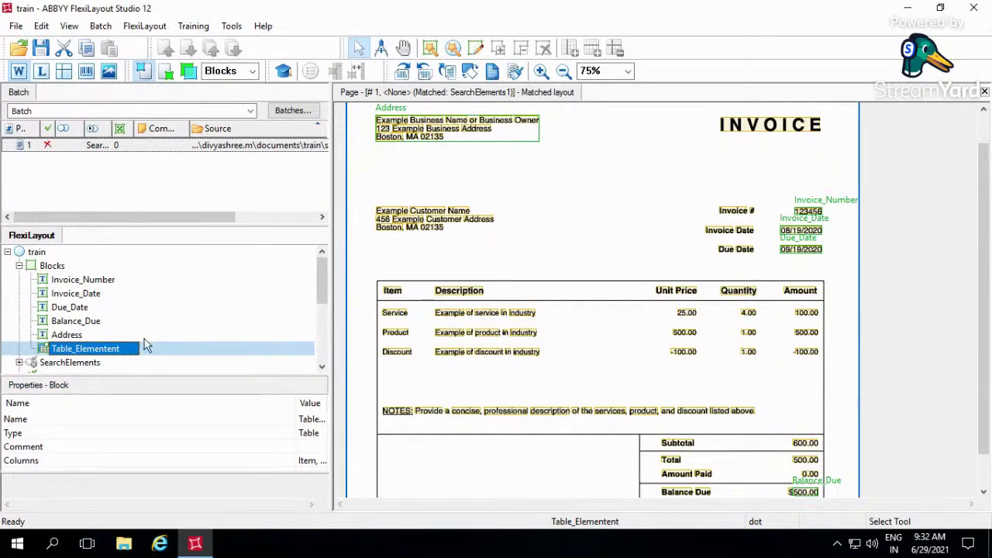
# Add a Table element to the Values group of SearchElements1 and enter Table_Values as its name.
pyautogui.click(19, 266)
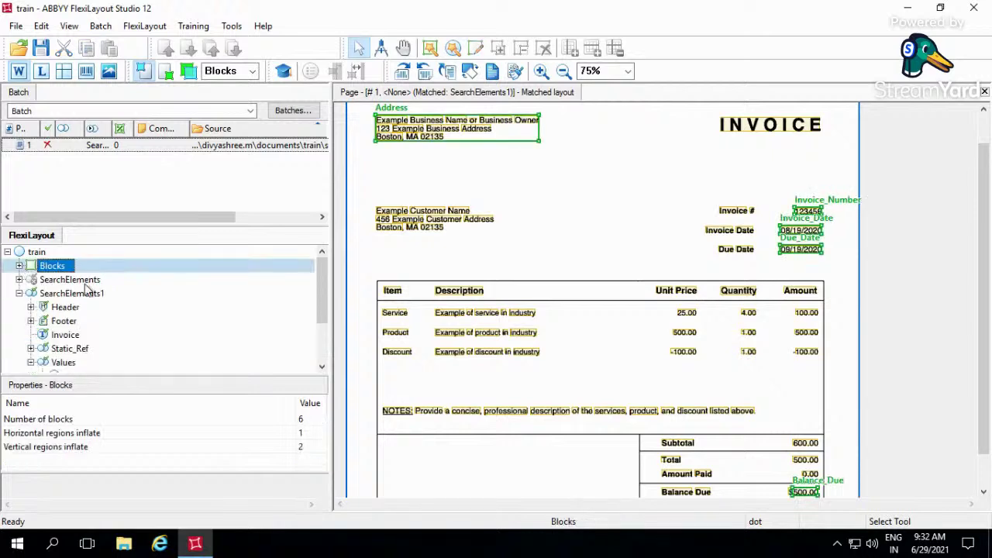
pyautogui.click(62, 363)
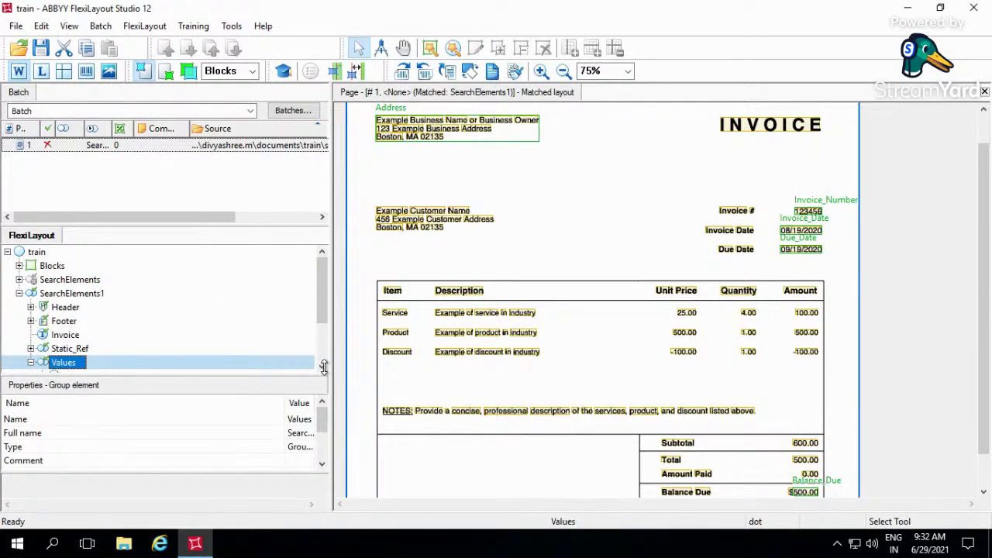
pyautogui.click(322, 366)
pyautogui.click(322, 365)
pyautogui.click(321, 366)
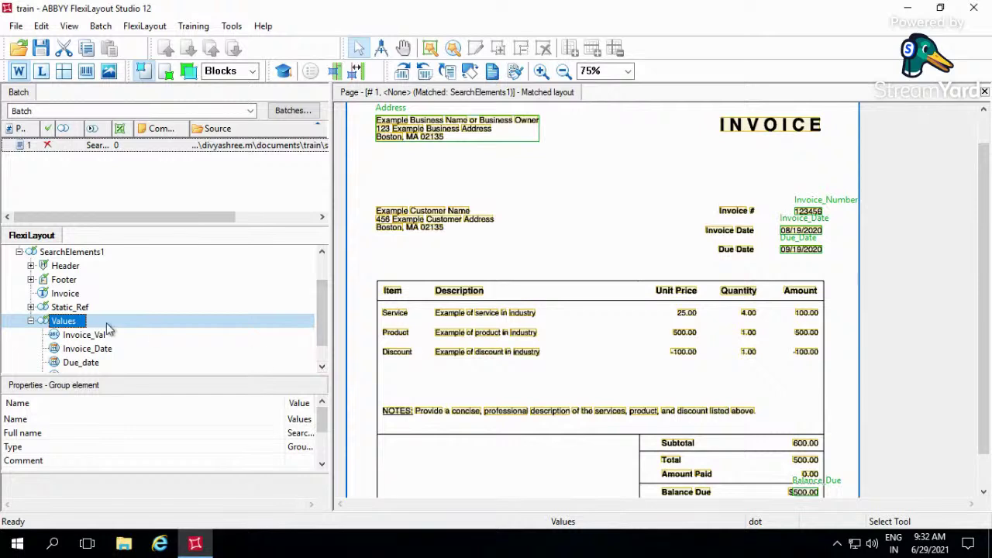
pyautogui.rightClick(66, 325)
pyautogui.moveTo(143, 74)
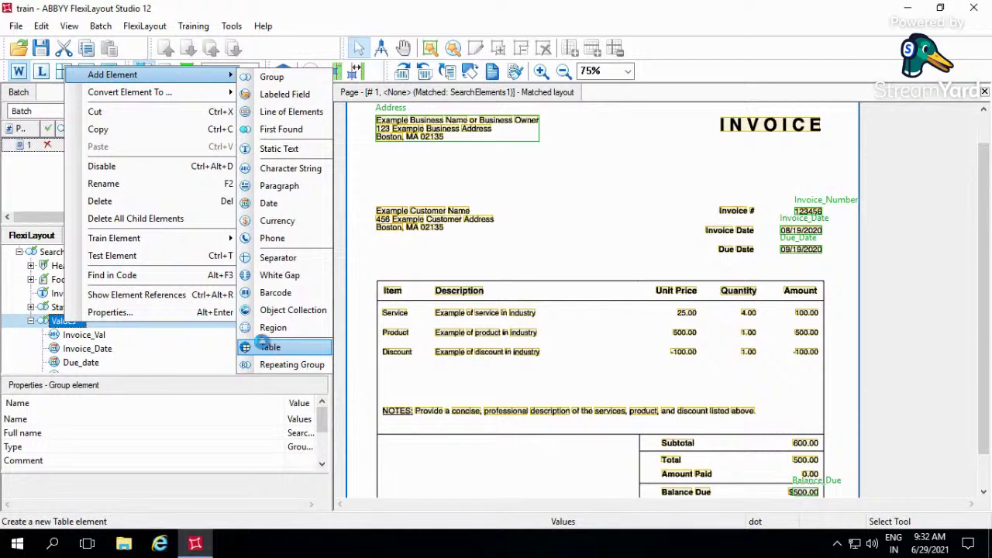
pyautogui.click(266, 347)
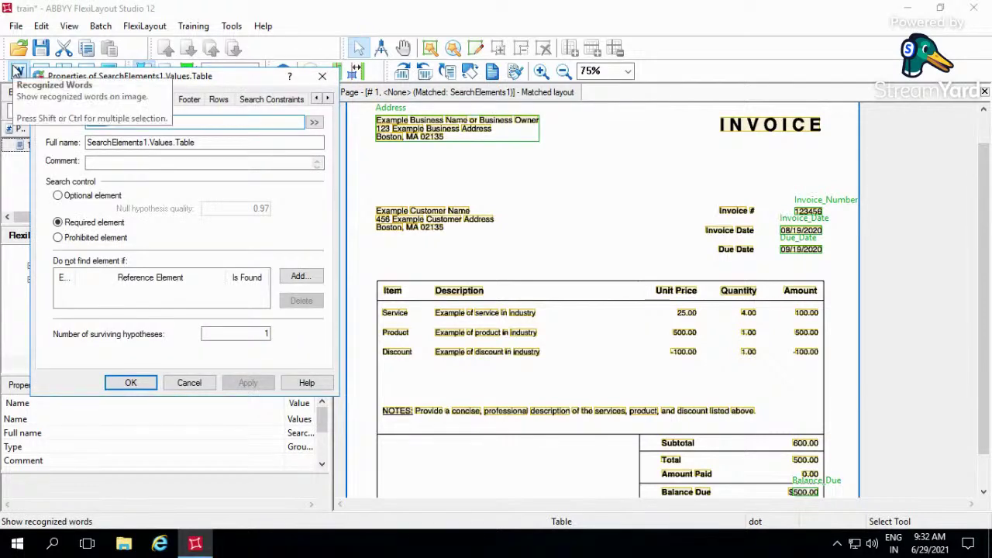
pyautogui.click(185, 124)
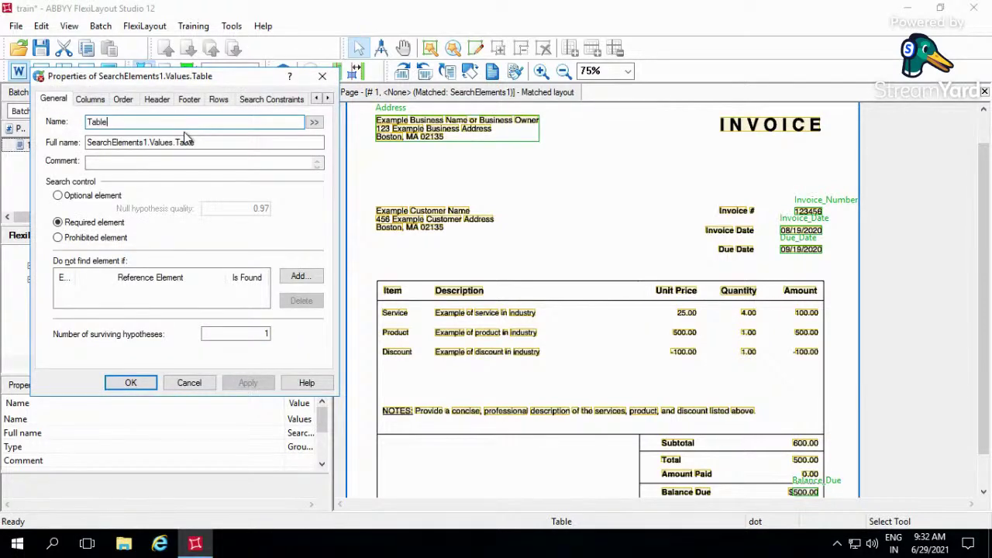
pyautogui.write('_Values')
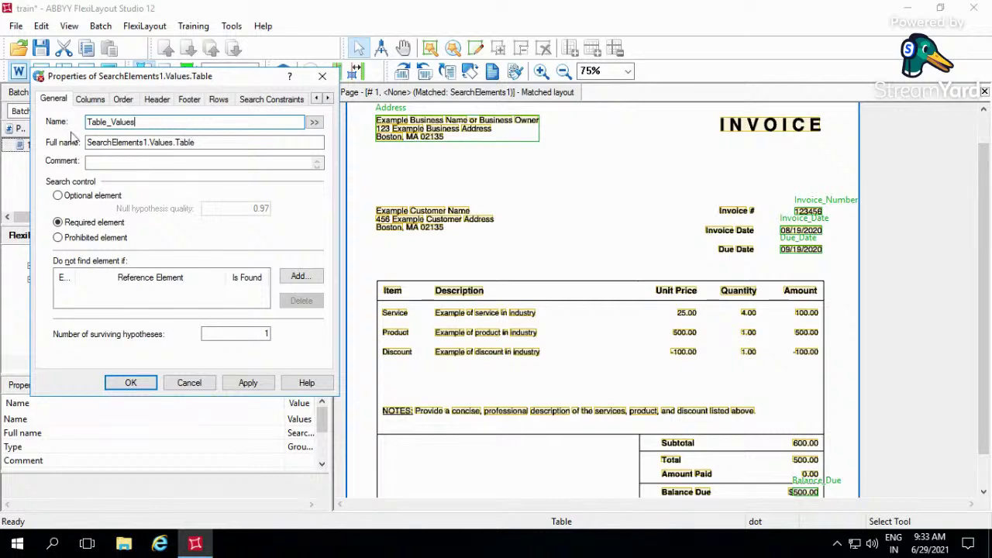
# Assign Blocks.Table_Elementent as the table block that supplies the new table element's columns.
pyautogui.click(104, 107)
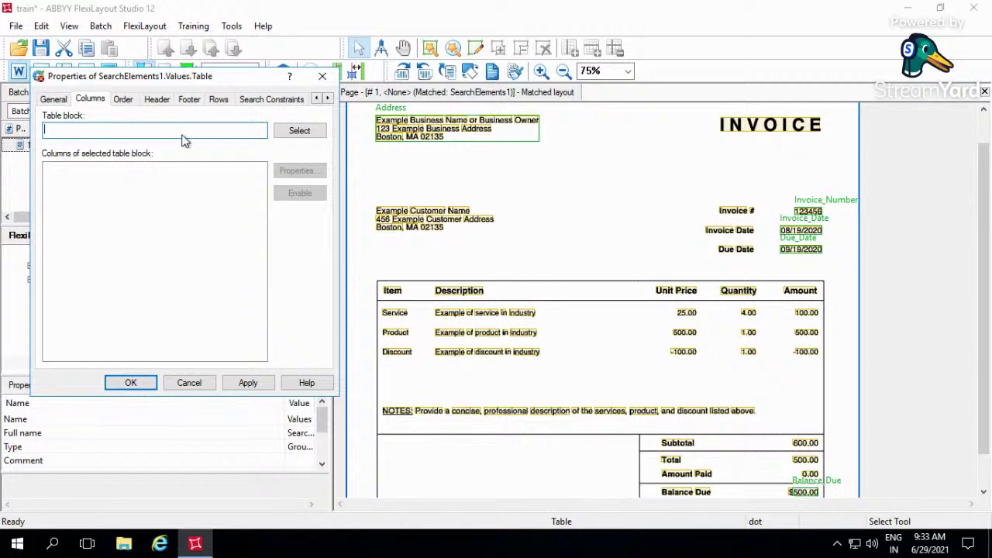
pyautogui.click(298, 132)
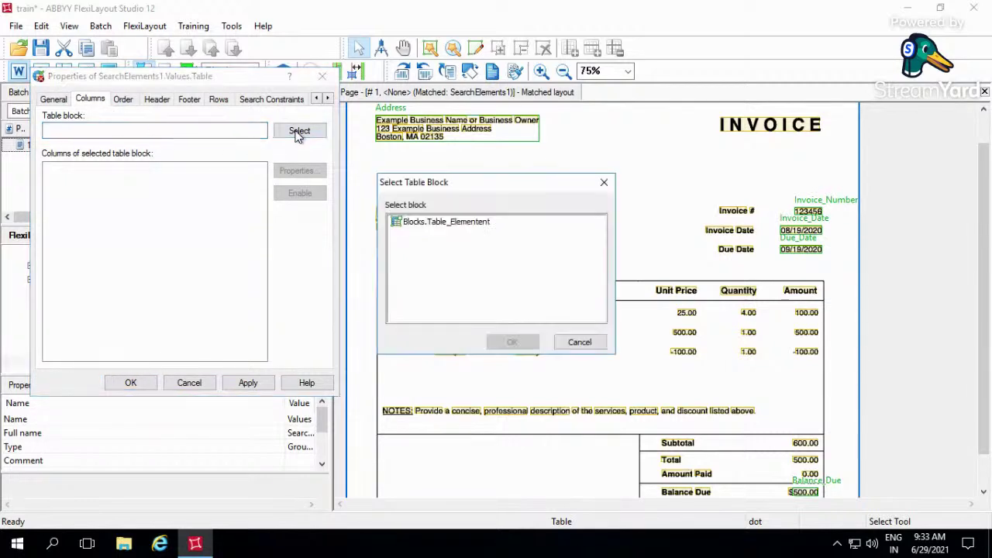
pyautogui.click(428, 226)
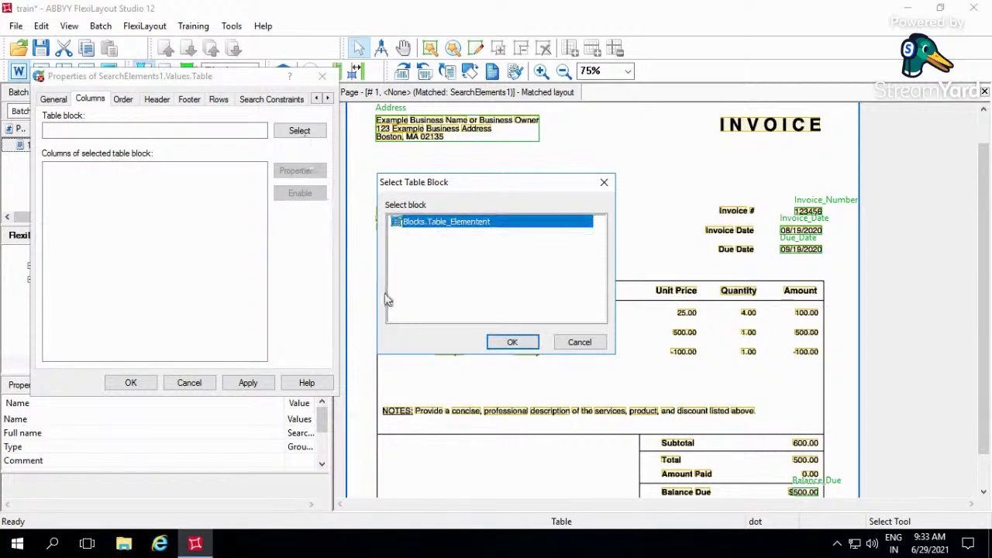
pyautogui.click(511, 344)
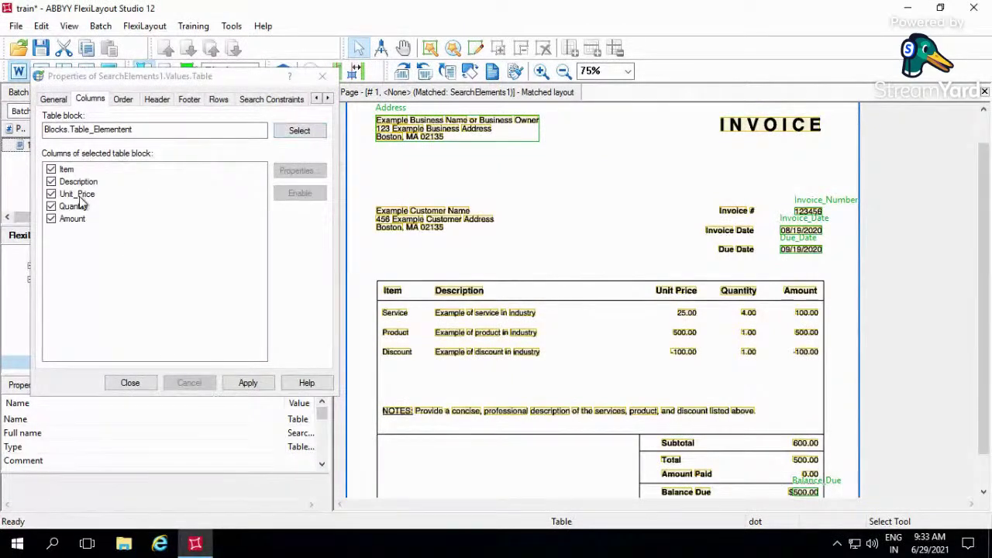
# Minimize the remote desktop session to switch to the StreamYard page in the local browser.
pyautogui.moveTo(629, 7)
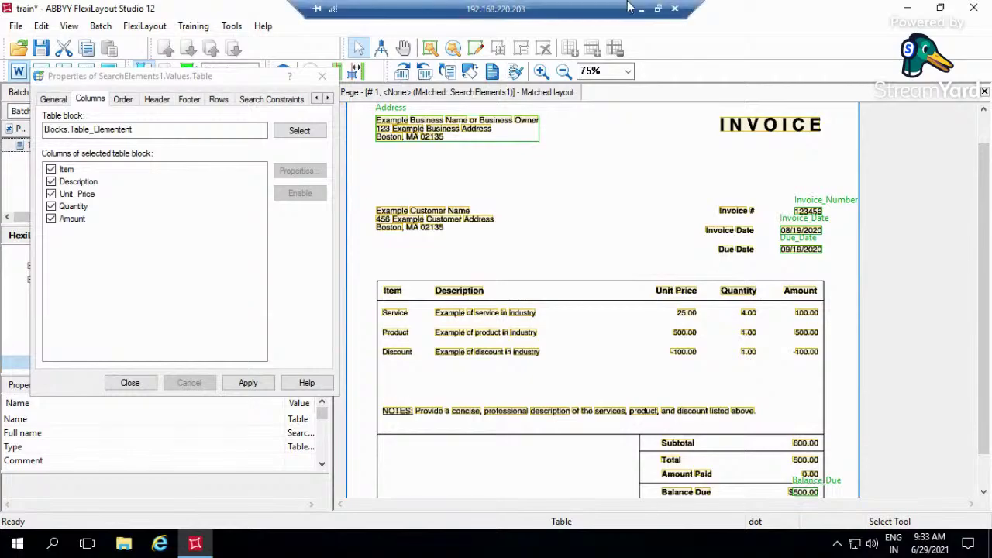
pyautogui.click(644, 9)
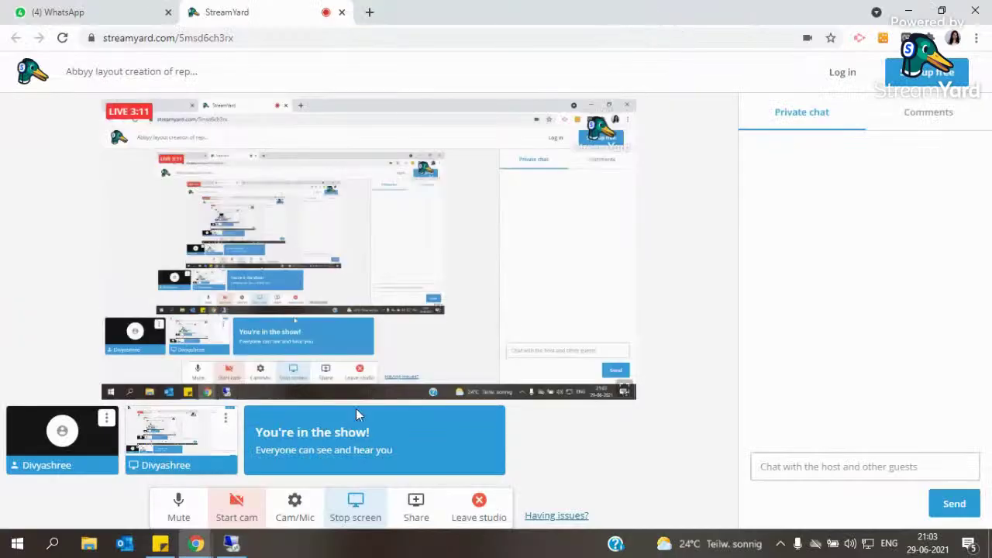
# Mute and unmute the StreamYard microphone, and return to the remote desktop session running FlexiLayout Studio.
pyautogui.click(179, 508)
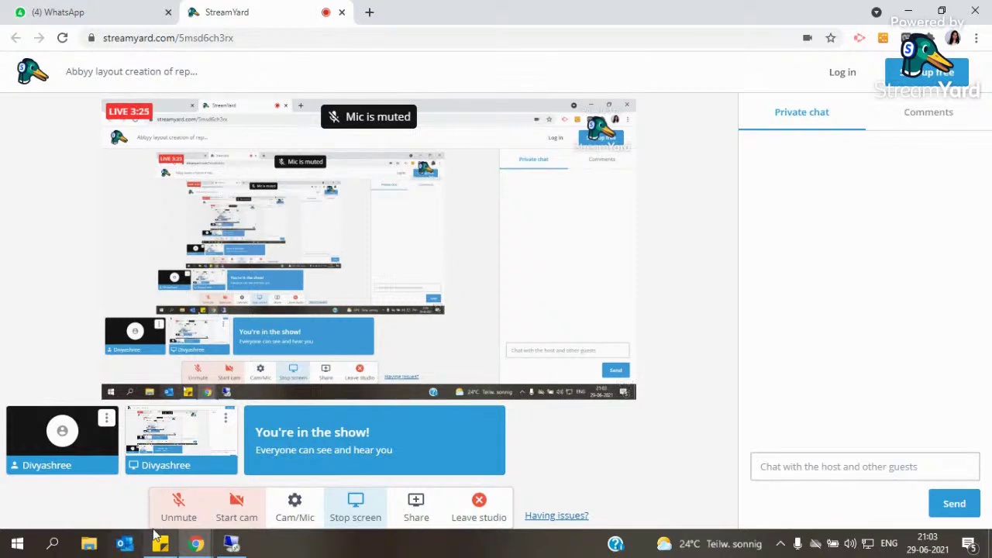
pyautogui.click(176, 512)
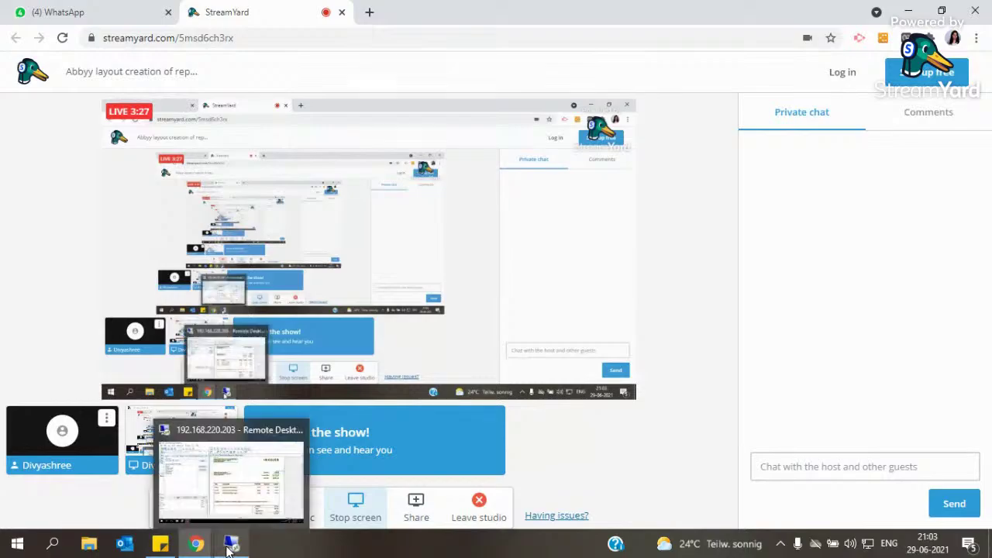
pyautogui.click(230, 544)
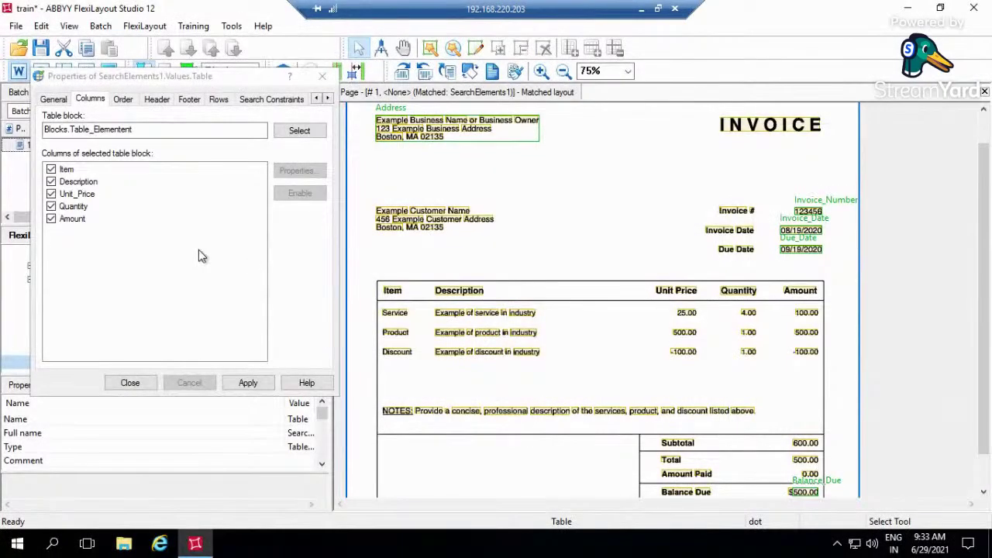
pyautogui.click(199, 256)
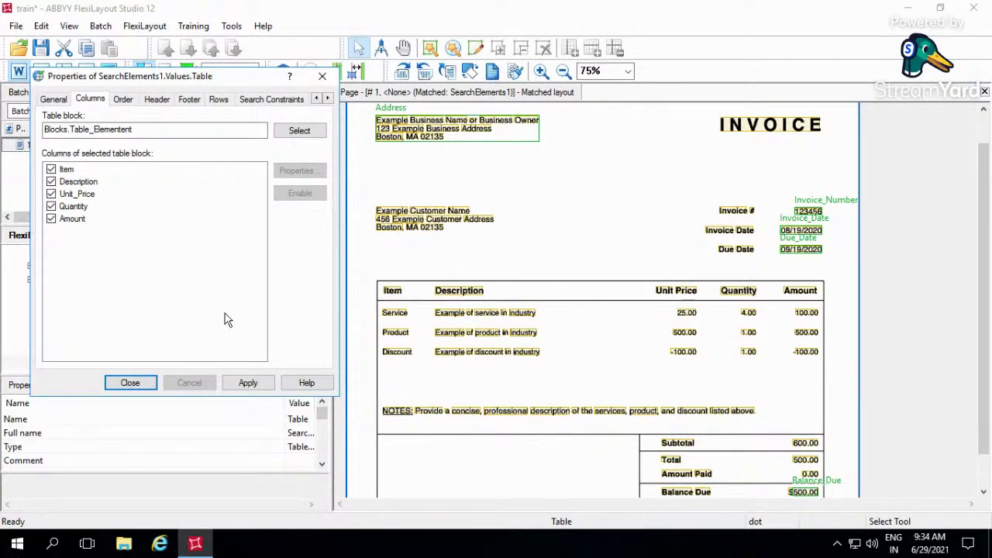
# Examine the name-detection options of the Item and Description columns, including the found-element choice, and keep detection by keyword.
pyautogui.click(69, 172)
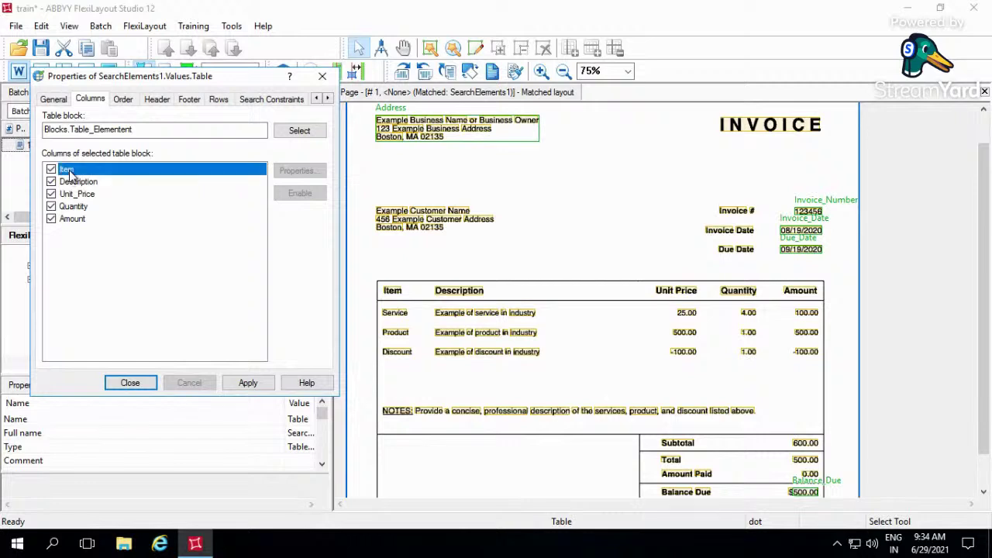
pyautogui.doubleClick(69, 172)
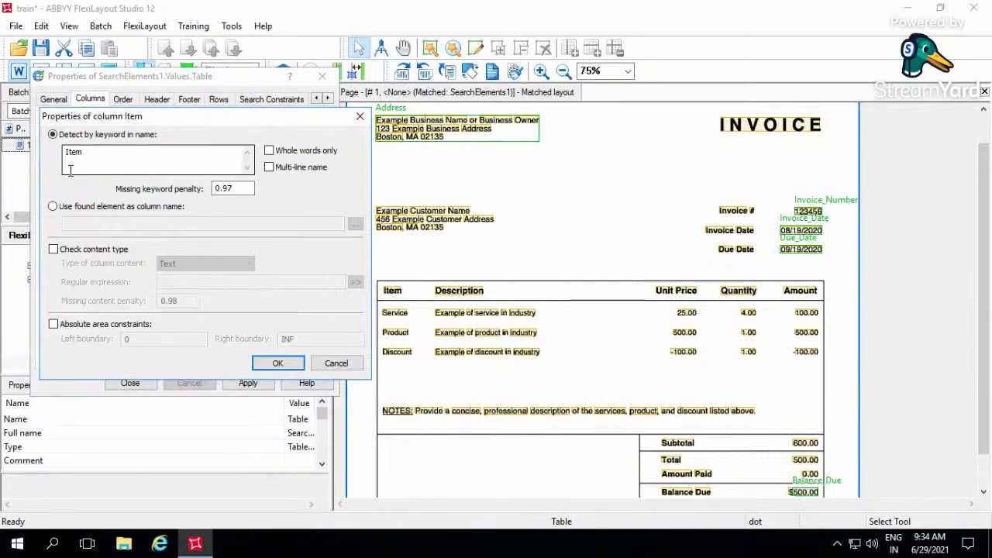
pyautogui.click(104, 161)
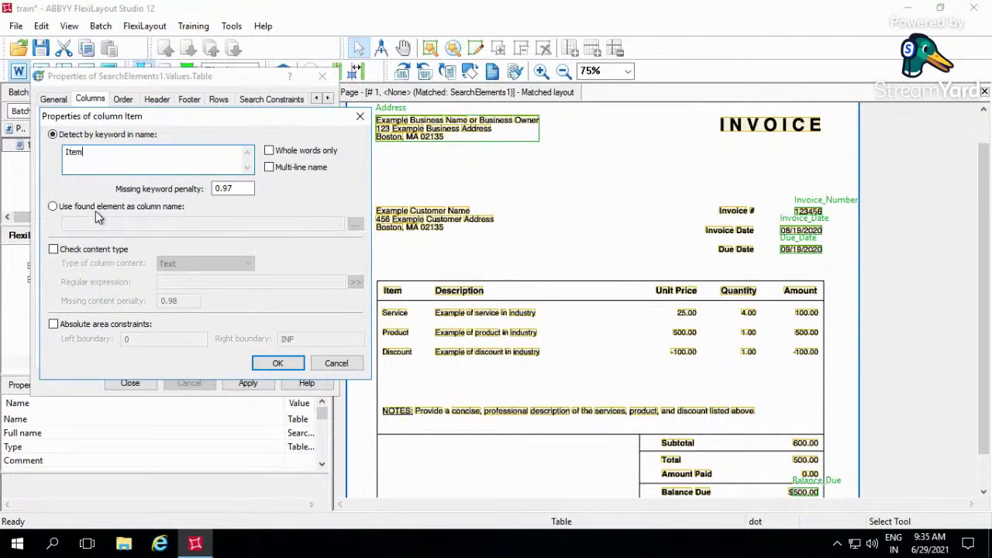
pyautogui.click(67, 209)
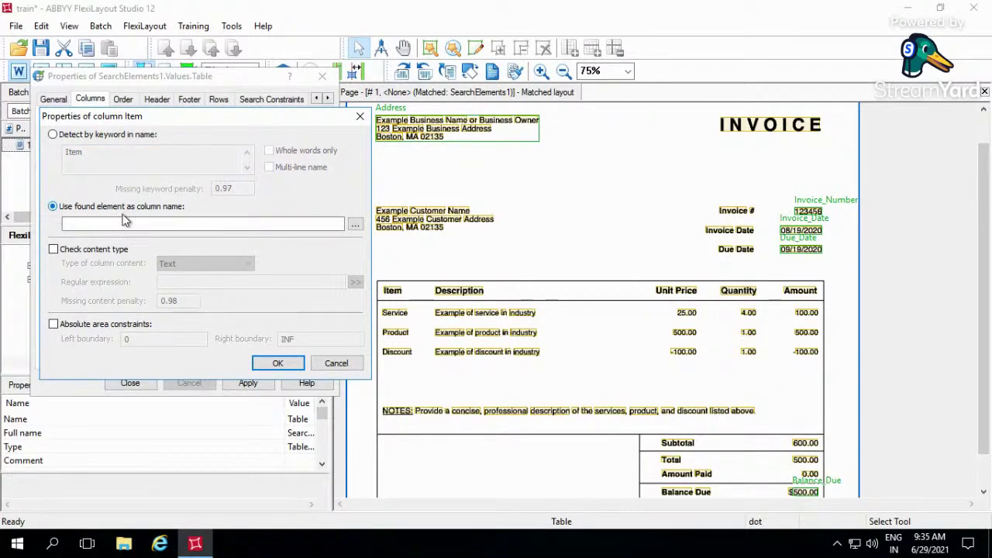
pyautogui.click(355, 224)
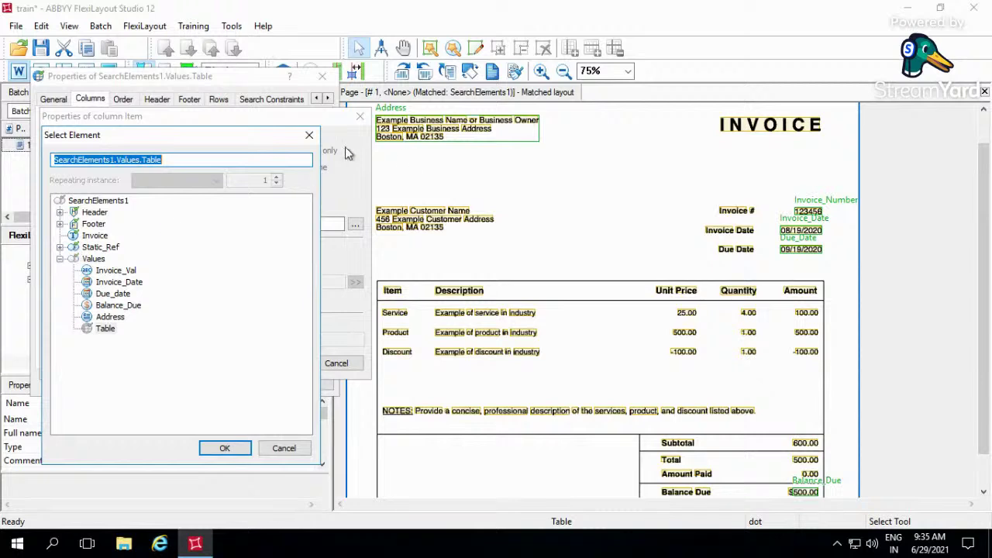
pyautogui.click(310, 135)
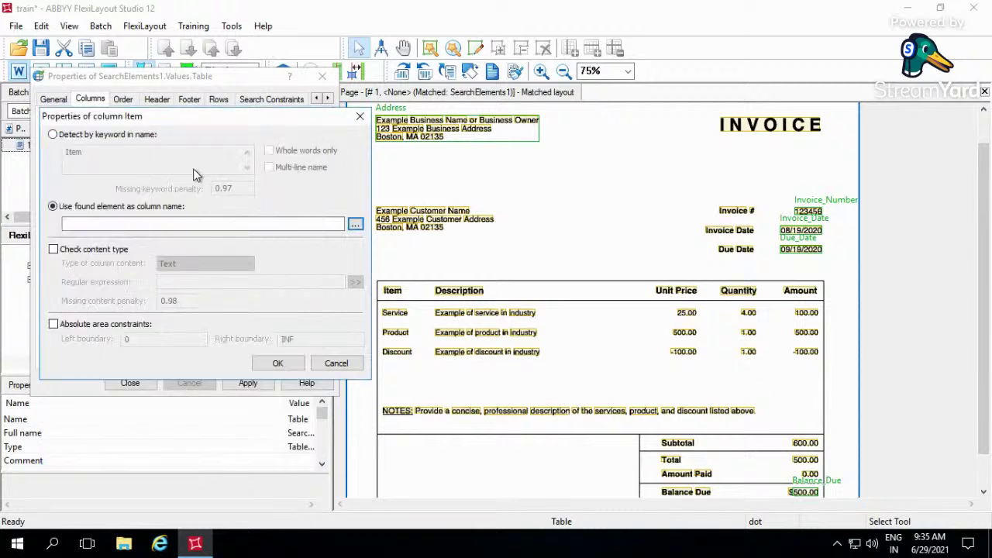
pyautogui.click(64, 135)
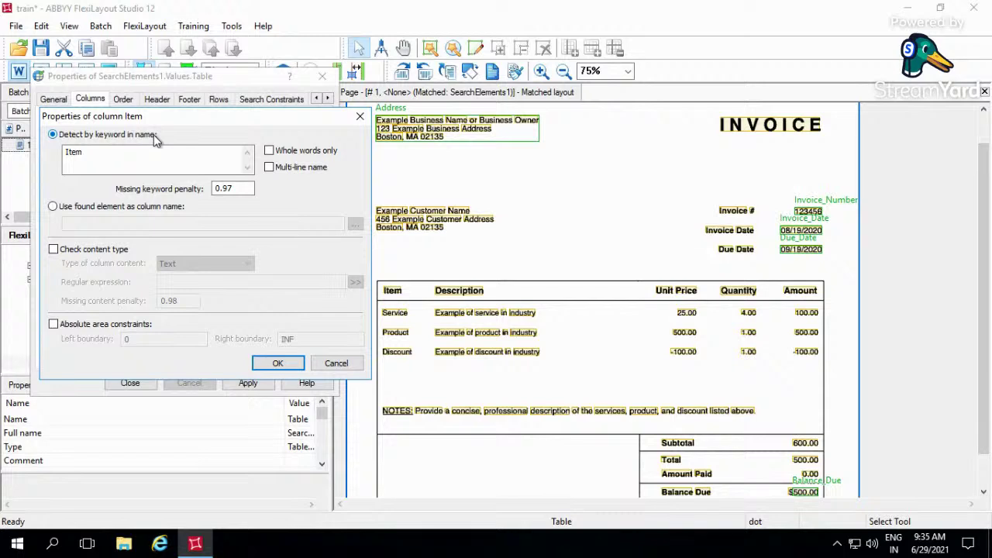
pyautogui.click(126, 99)
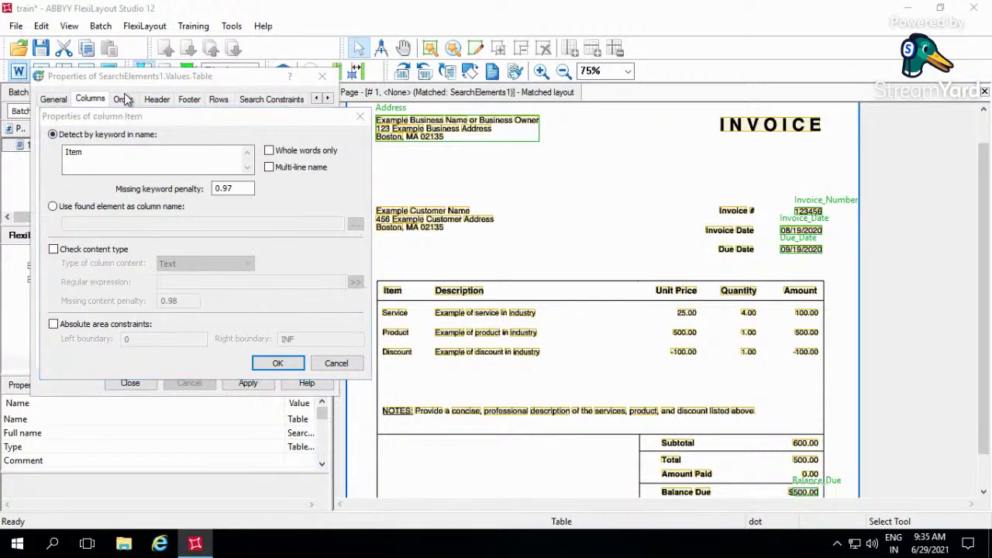
pyautogui.click(278, 362)
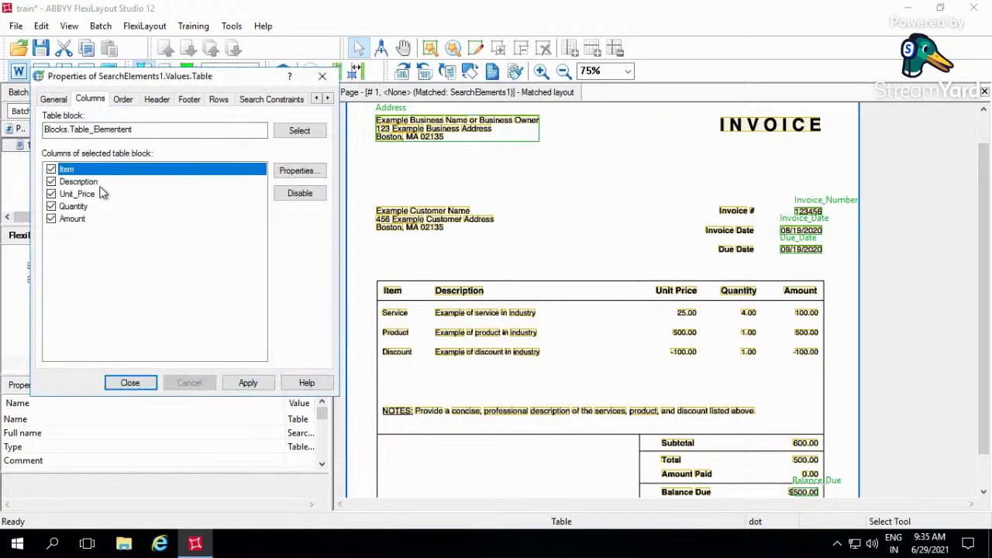
pyautogui.doubleClick(97, 183)
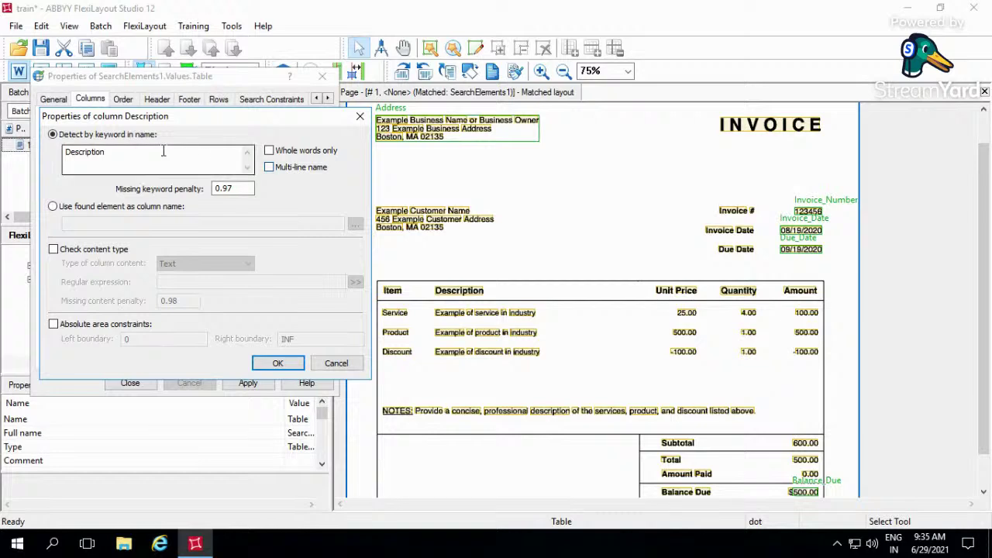
pyautogui.click(277, 363)
# Change the Unit_Price column's detection keyword to Unit Price, with a space in place of the underscore.
pyautogui.click(88, 196)
pyautogui.doubleClick(88, 196)
pyautogui.press('BackSpace')
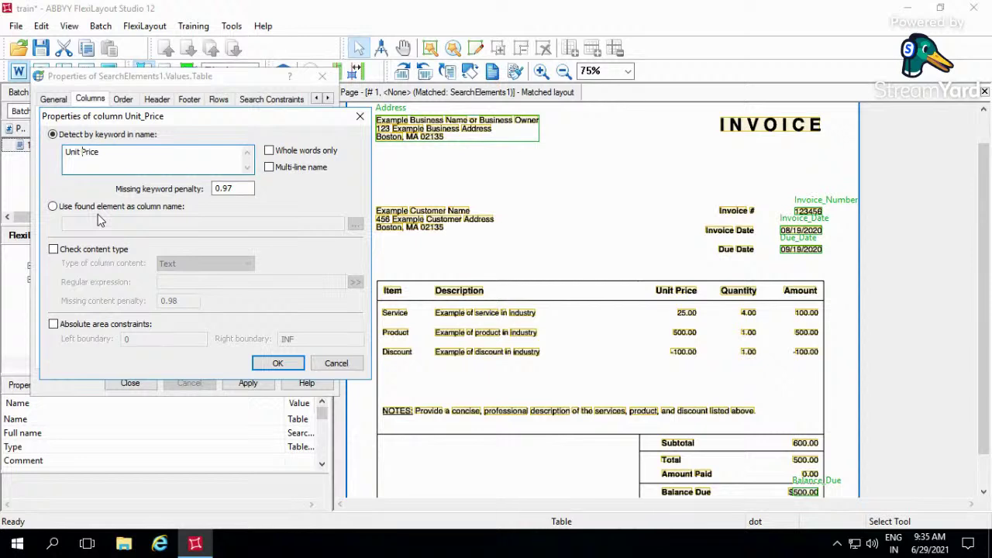
pyautogui.click(262, 364)
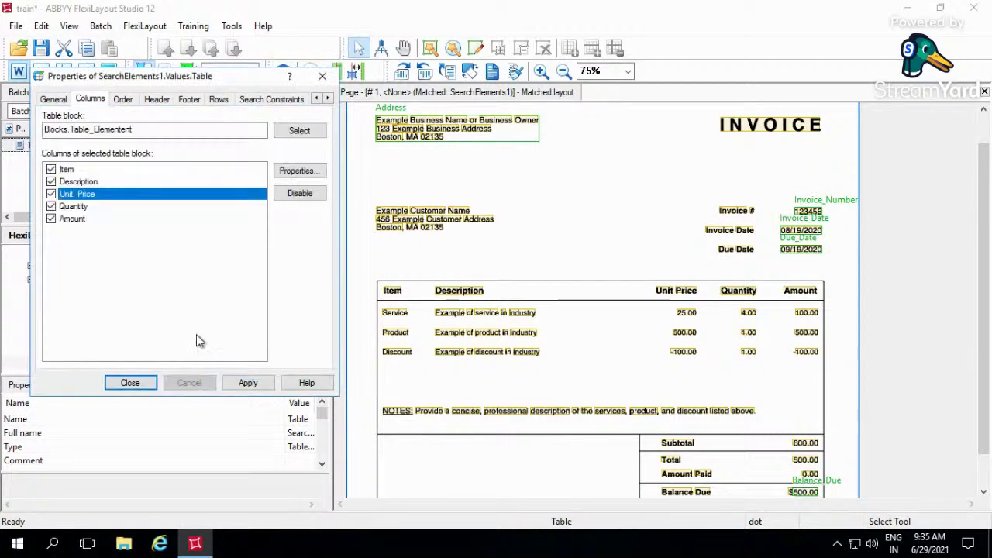
# Check the detection keyword settings of the Quantity and Amount columns.
pyautogui.doubleClick(82, 206)
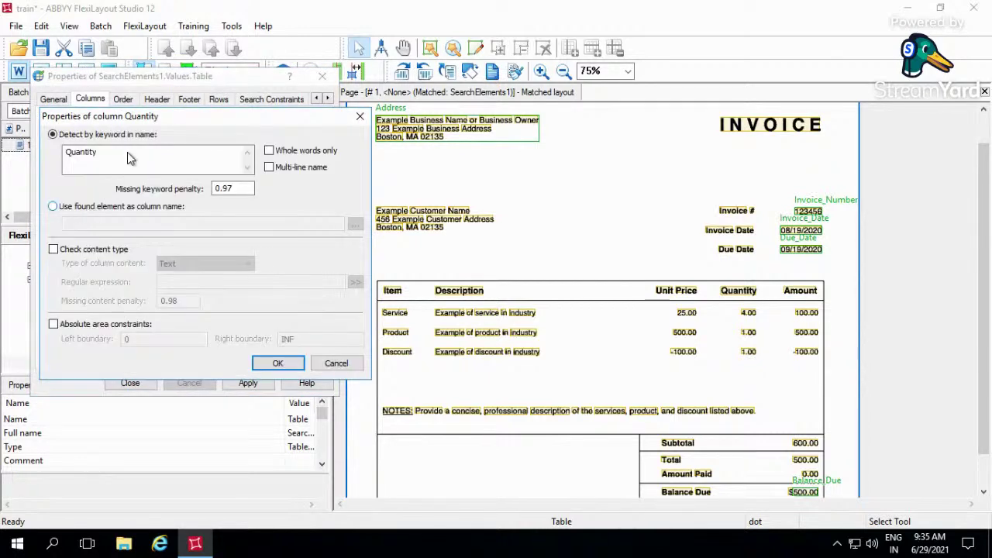
pyautogui.click(293, 364)
pyautogui.doubleClick(83, 219)
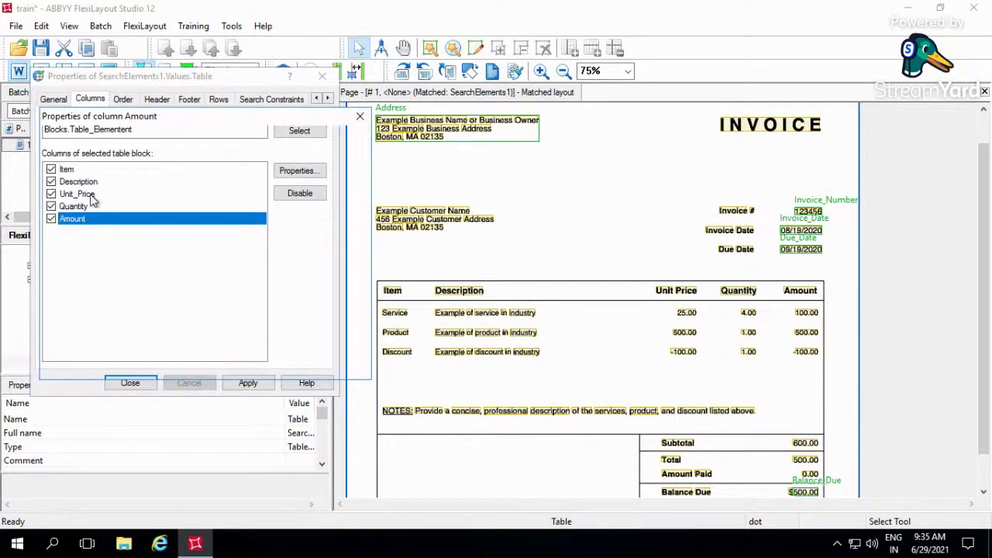
pyautogui.click(275, 364)
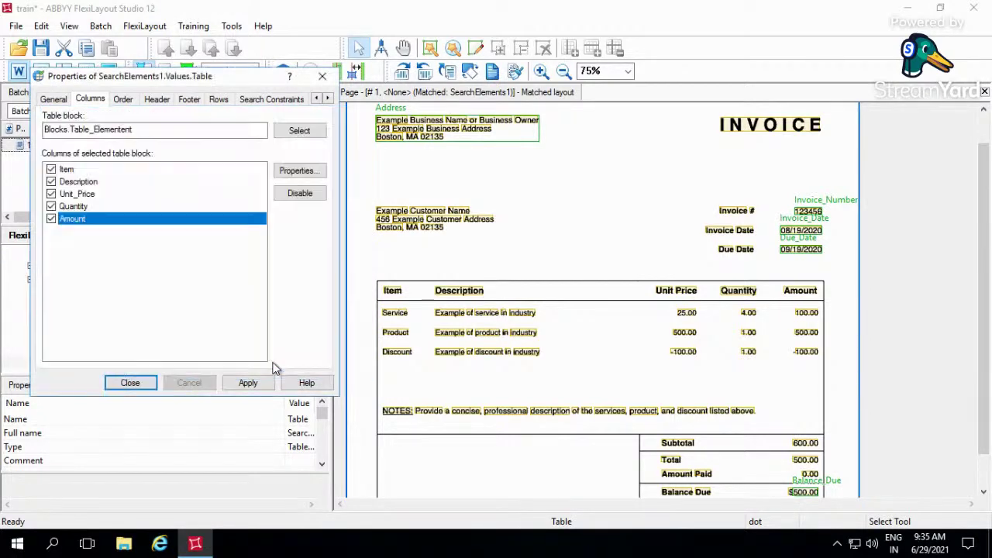
# Review the column sequence in the Standard fixed order and the form for adding another fixed order.
pyautogui.click(125, 102)
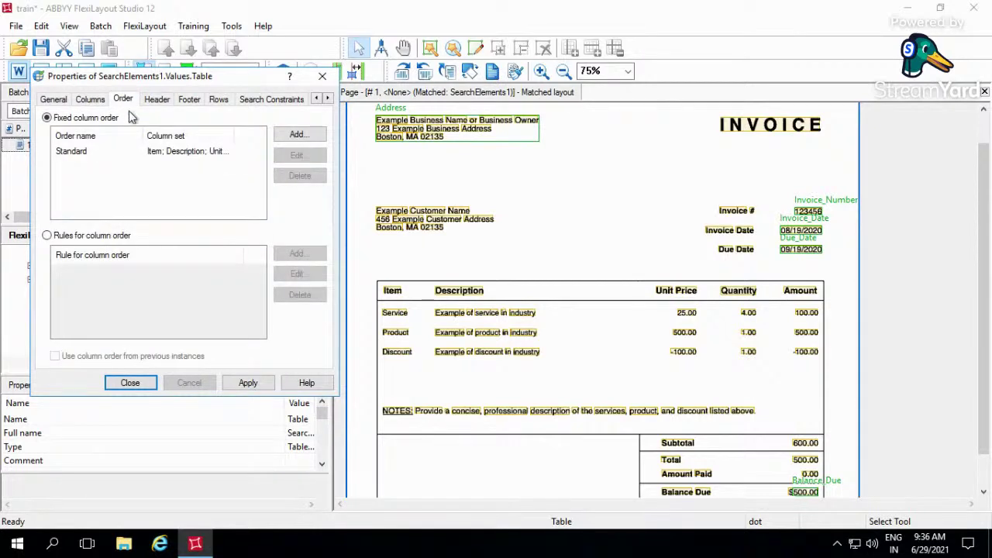
pyautogui.click(203, 152)
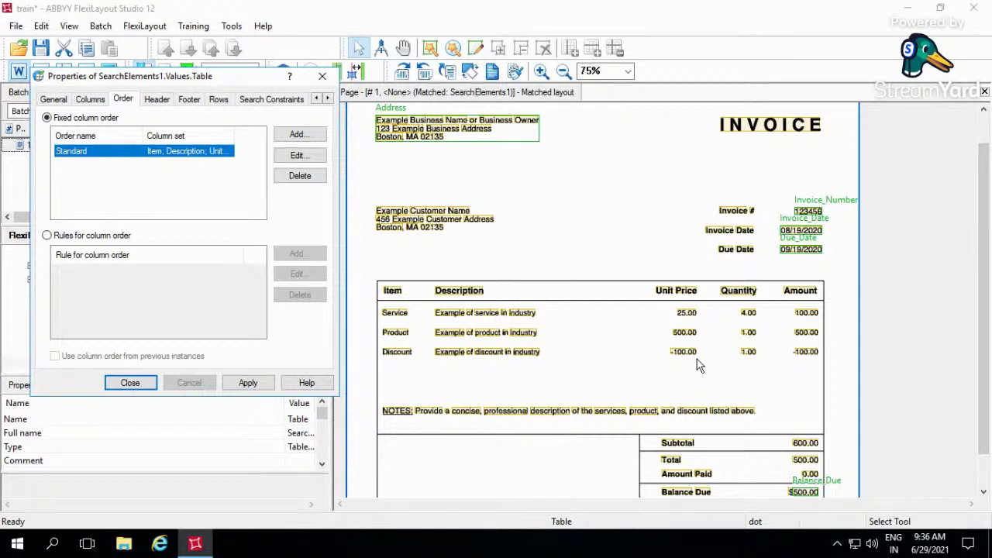
pyautogui.click(299, 155)
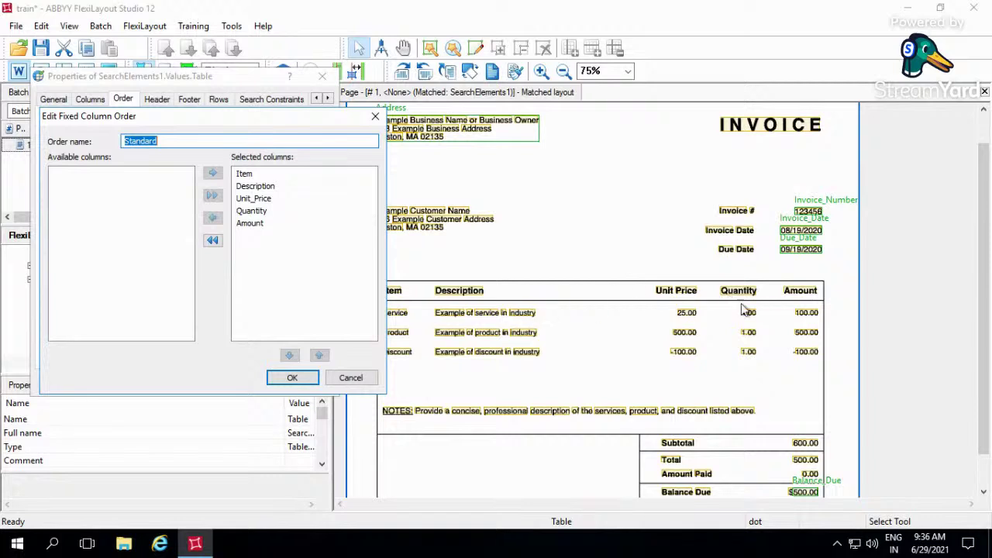
pyautogui.click(351, 380)
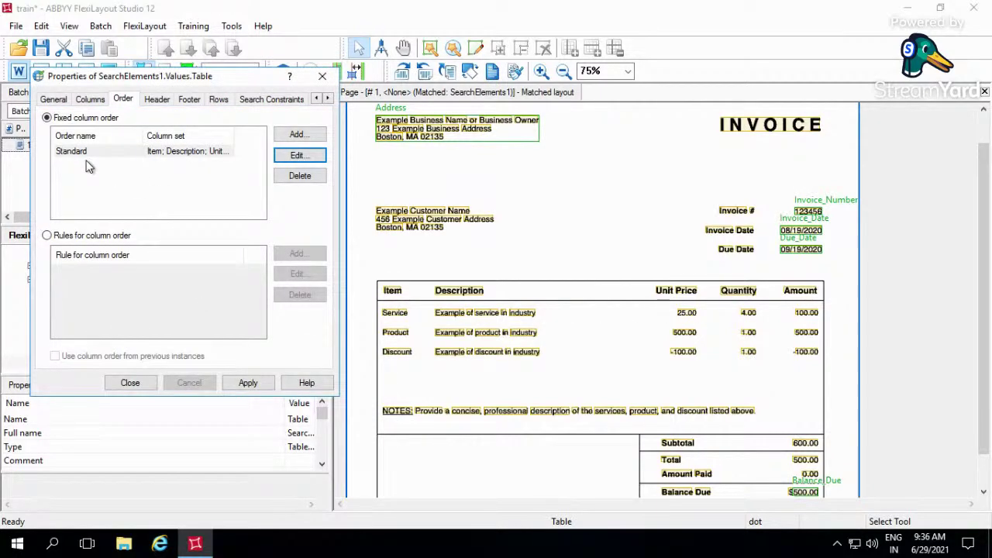
pyautogui.click(301, 136)
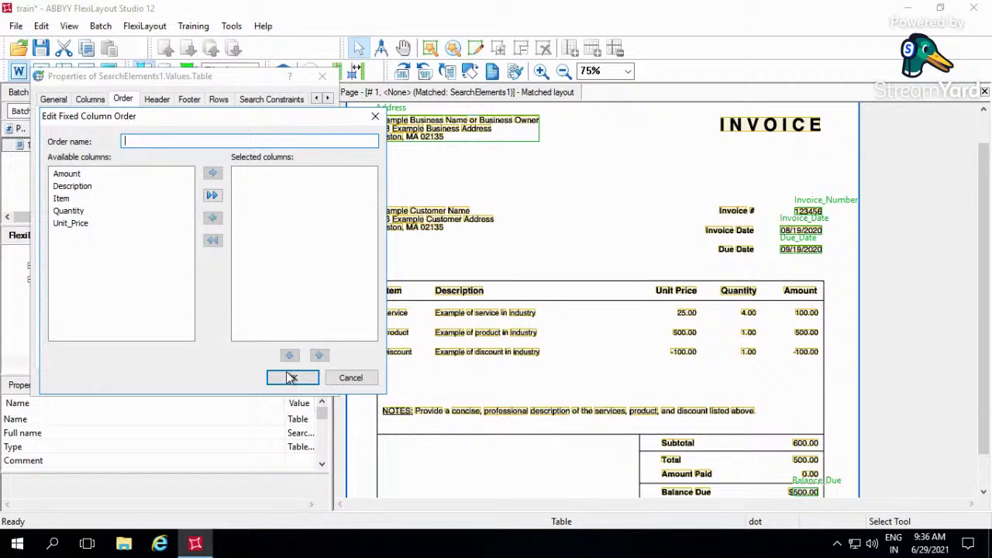
pyautogui.click(367, 378)
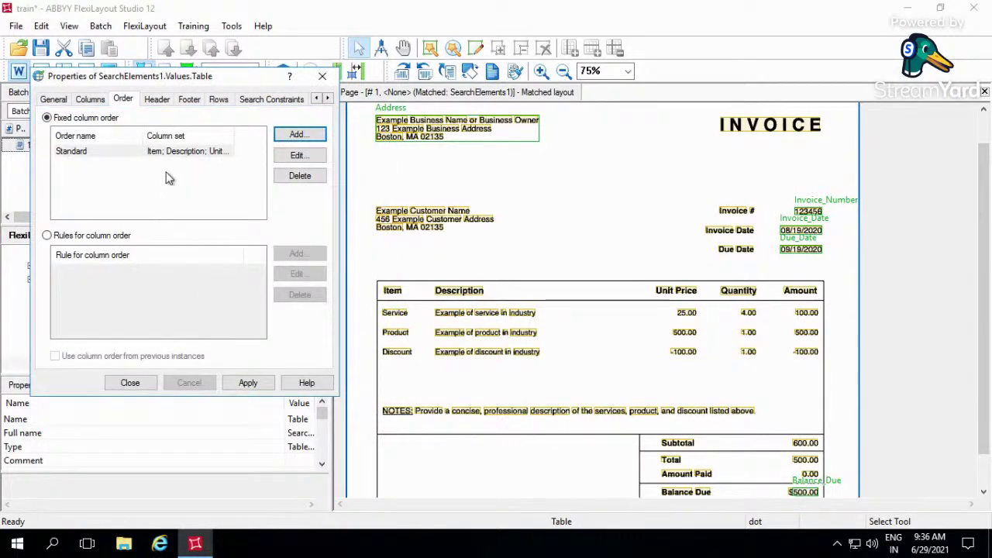
# Examine the rule-based column order option and its rule editor, keeping the fixed column order selected.
pyautogui.click(77, 235)
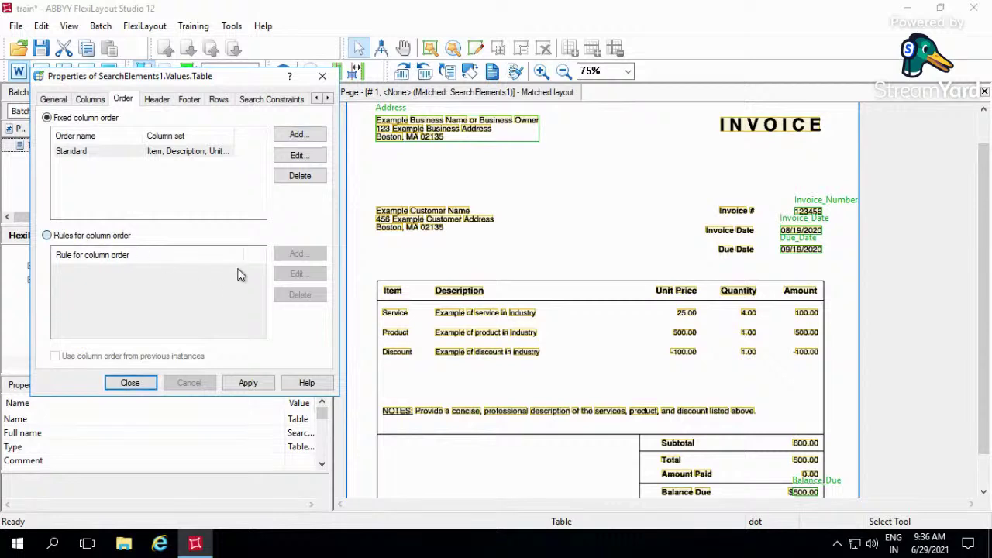
pyautogui.click(296, 255)
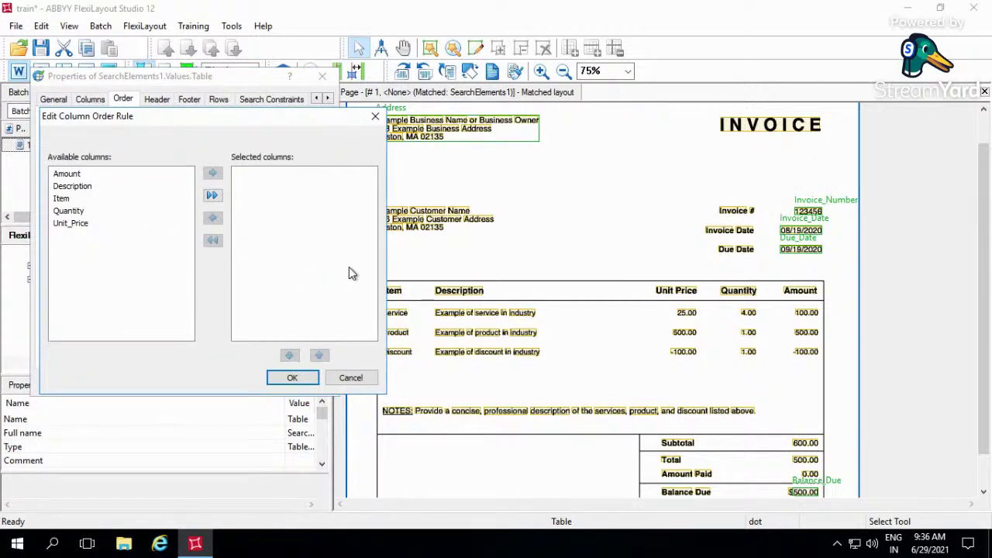
pyautogui.click(350, 378)
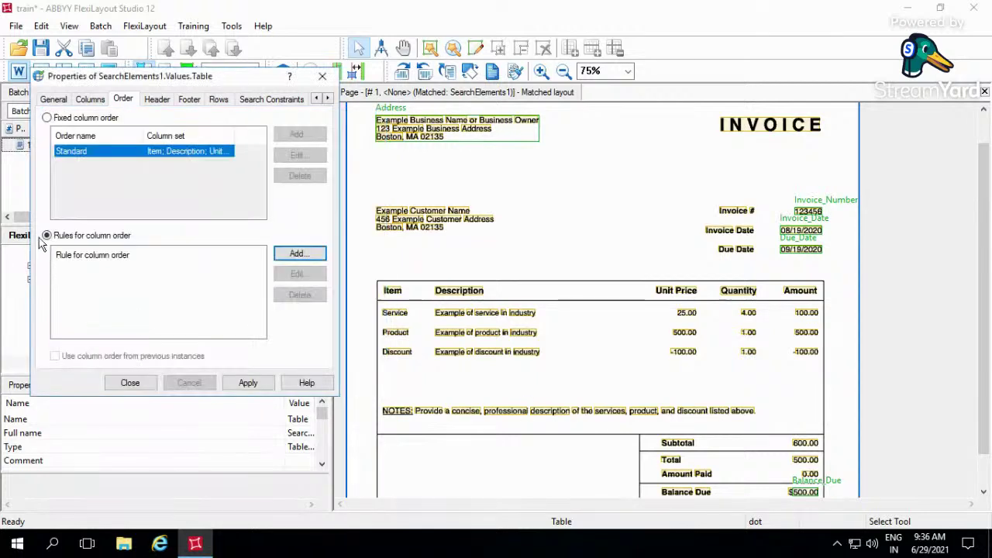
pyautogui.click(47, 118)
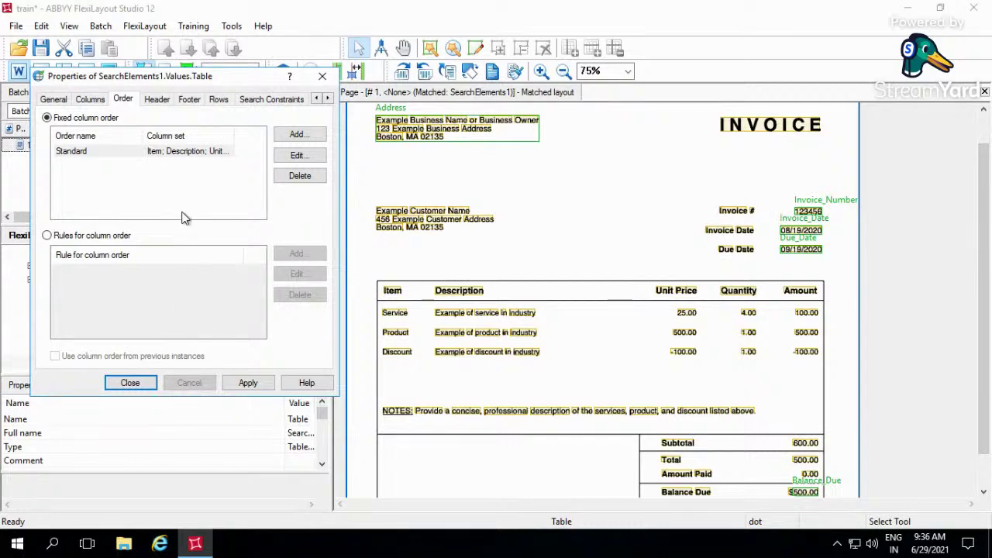
# Make the table header mandatory by turning off the Header is optional setting.
pyautogui.click(156, 99)
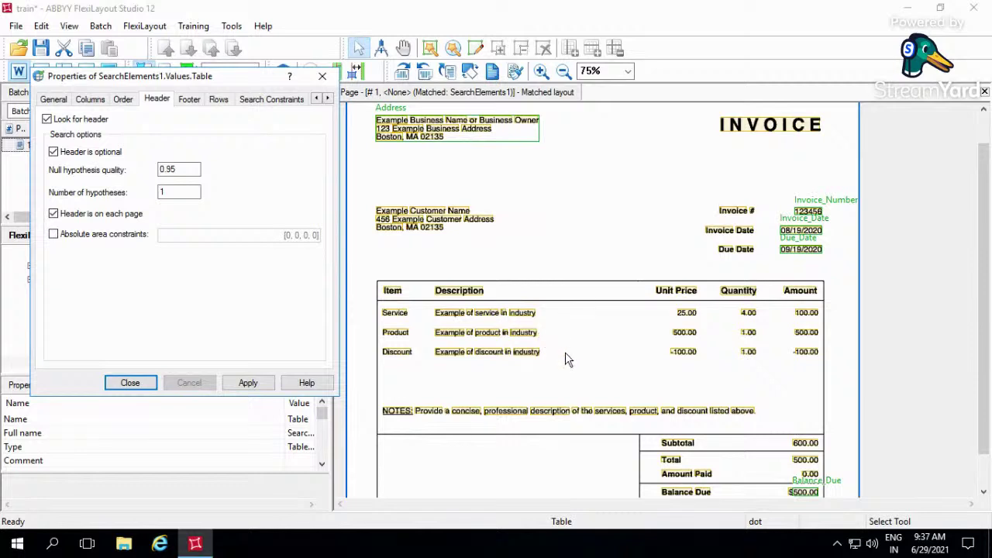
pyautogui.scroll(-1, 810, 421)
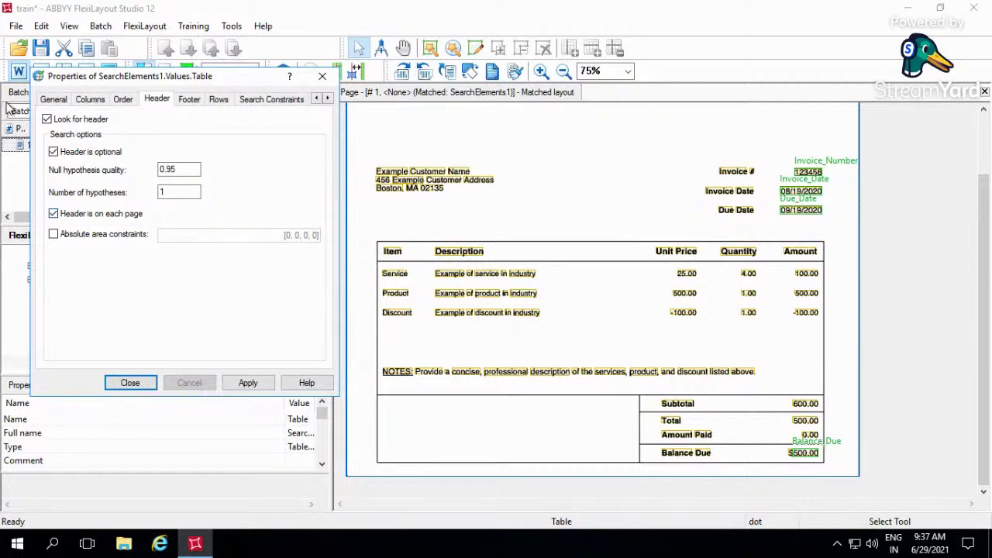
pyautogui.click(54, 152)
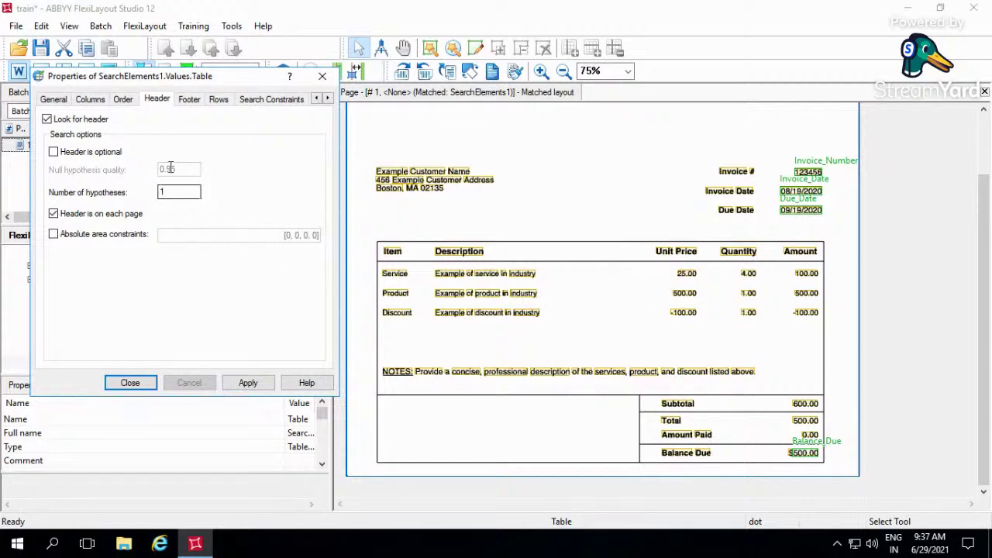
# Enable the table footer search and set its search keyword to "NOTES:".
pyautogui.click(193, 105)
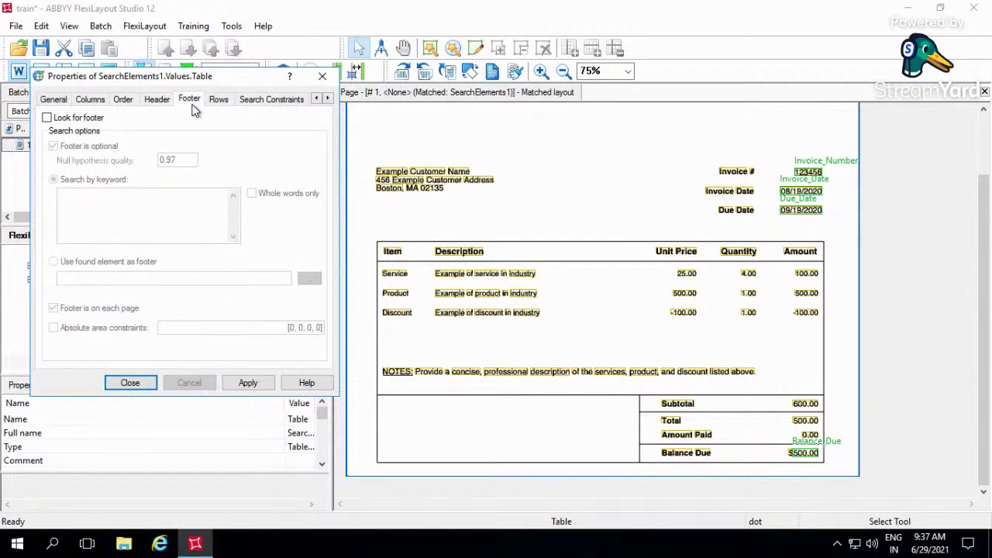
pyautogui.click(46, 118)
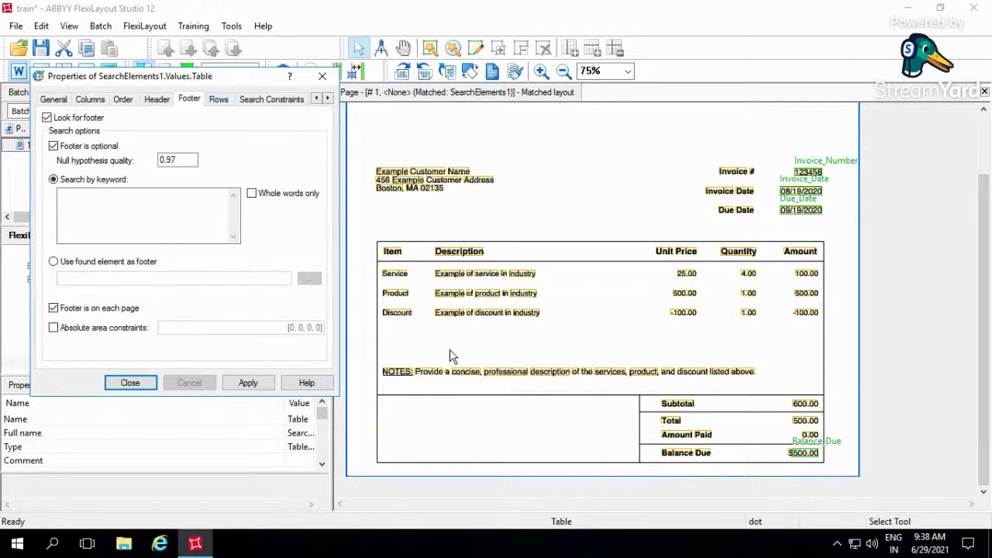
pyautogui.click(388, 373)
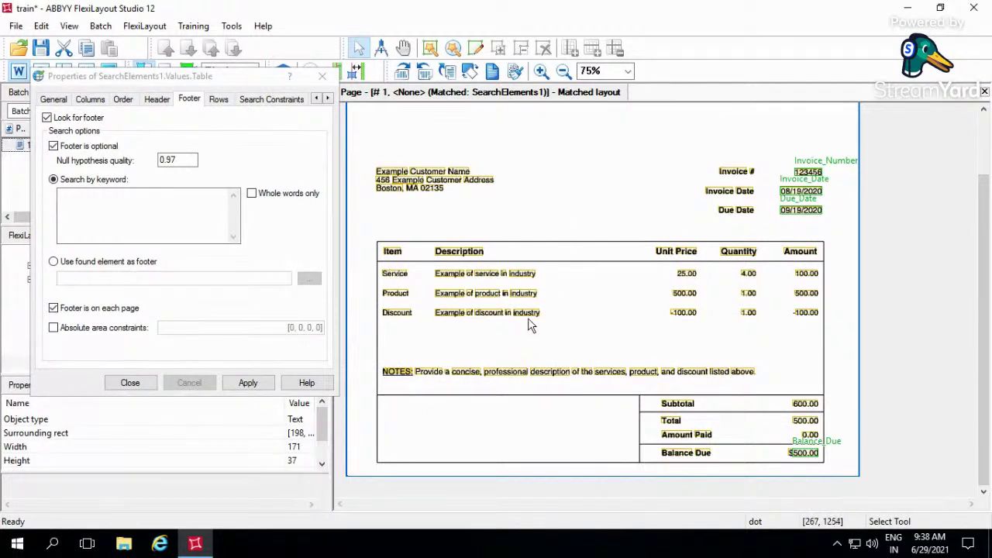
pyautogui.click(108, 211)
pyautogui.write('NOT')
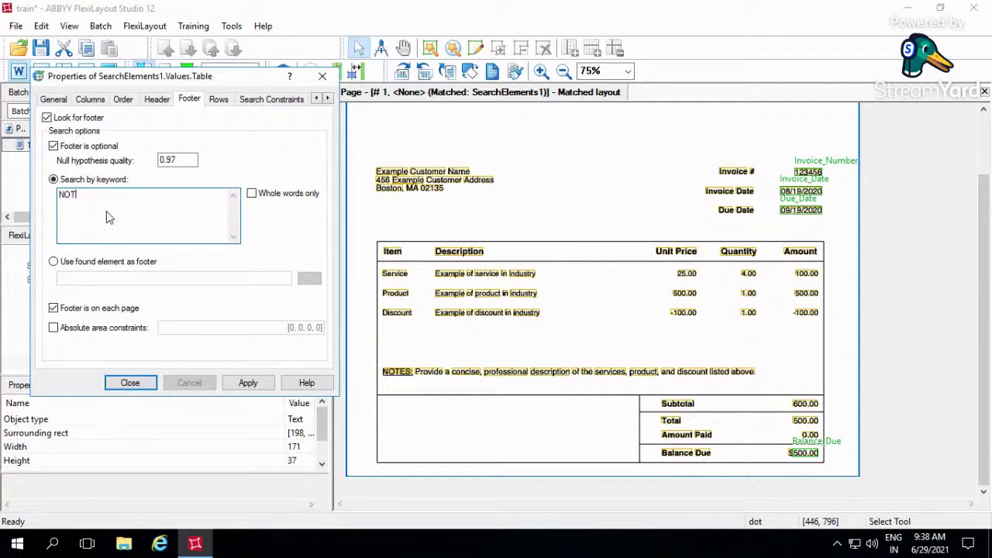
pyautogui.write('ES:')
# Switch the table's row detection to master columns, keeping the master column text alignment at Top.
pyautogui.click(218, 100)
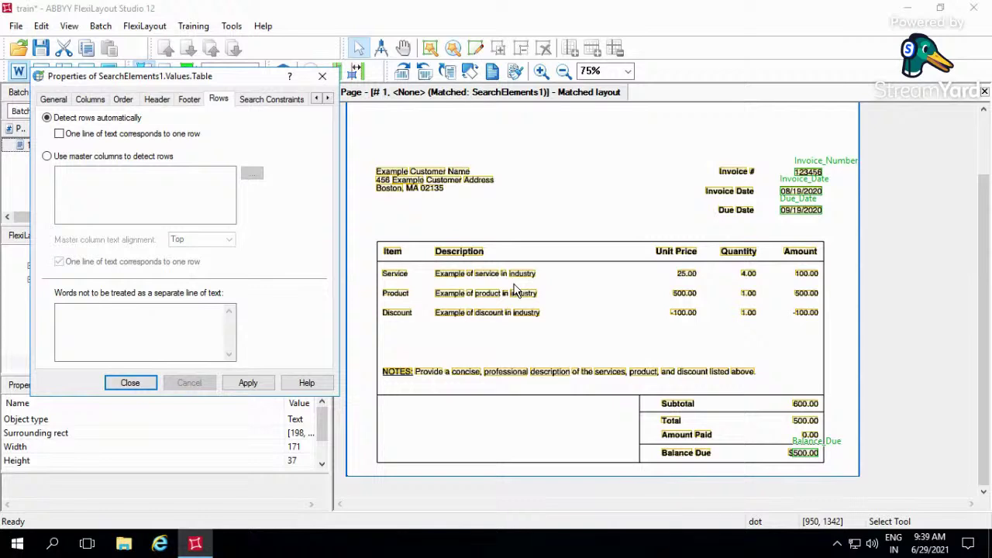
pyautogui.click(68, 136)
pyautogui.click(60, 134)
pyautogui.click(52, 157)
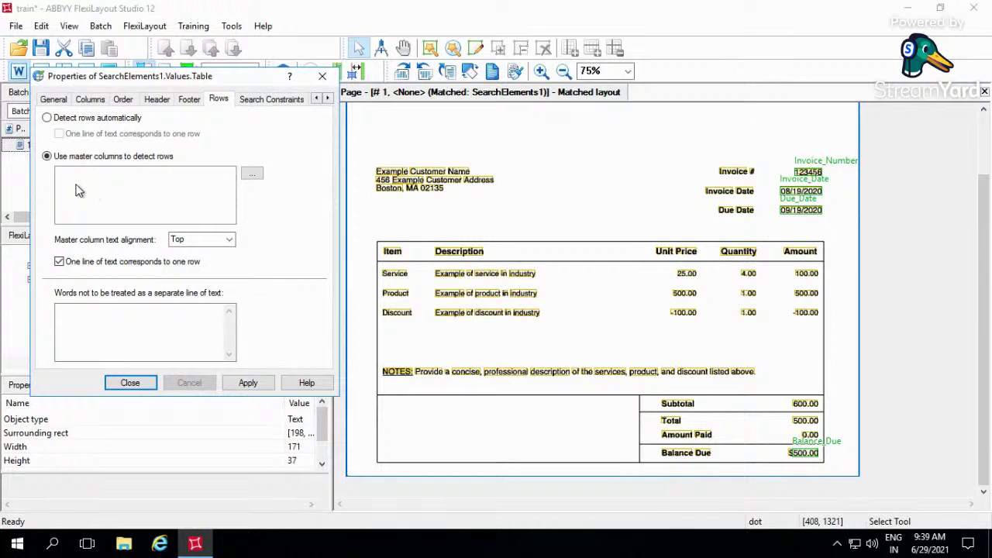
pyautogui.click(230, 240)
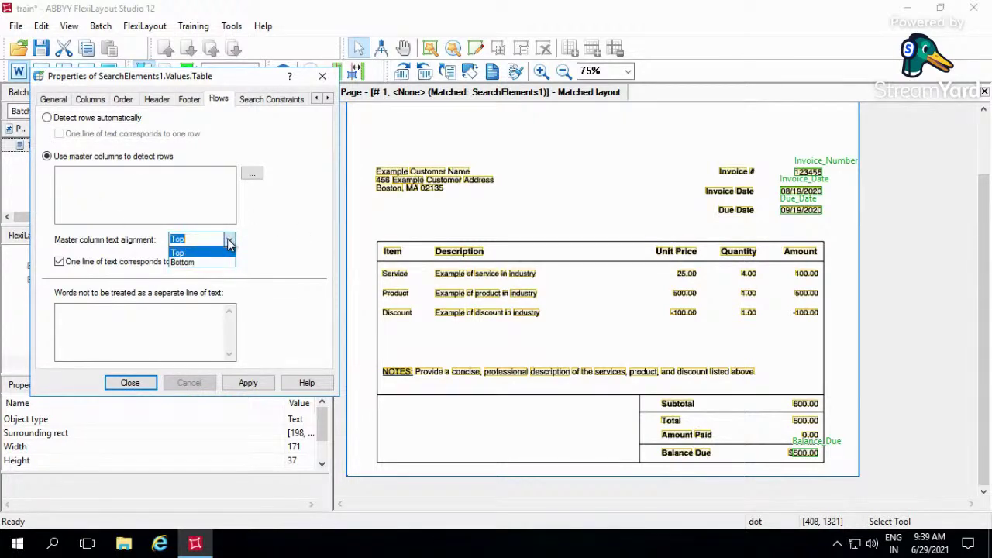
pyautogui.click(773, 293)
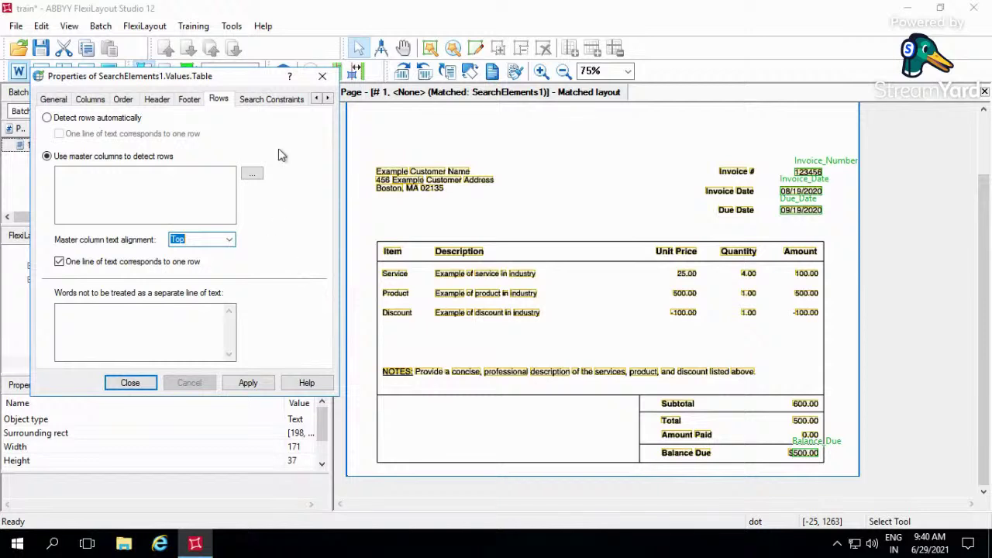
# Add a relation placing the table below the bottom boundary of the Daue_Date element in Static_Ref.
pyautogui.click(288, 96)
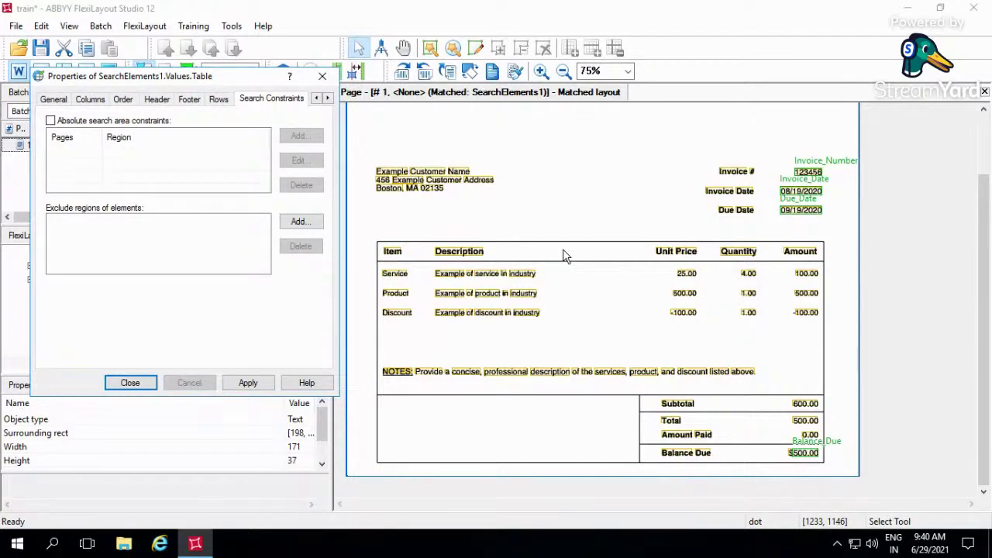
pyautogui.click(329, 99)
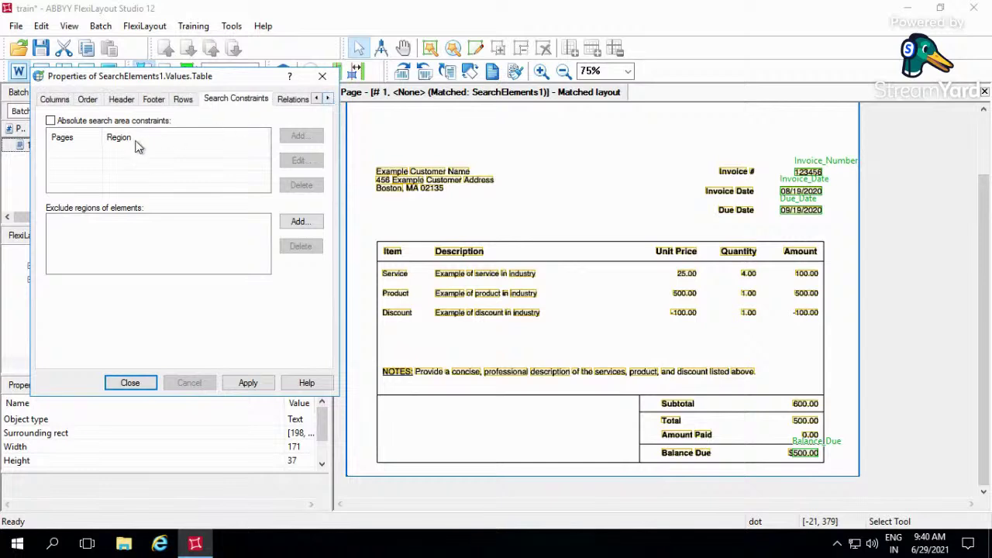
pyautogui.click(284, 101)
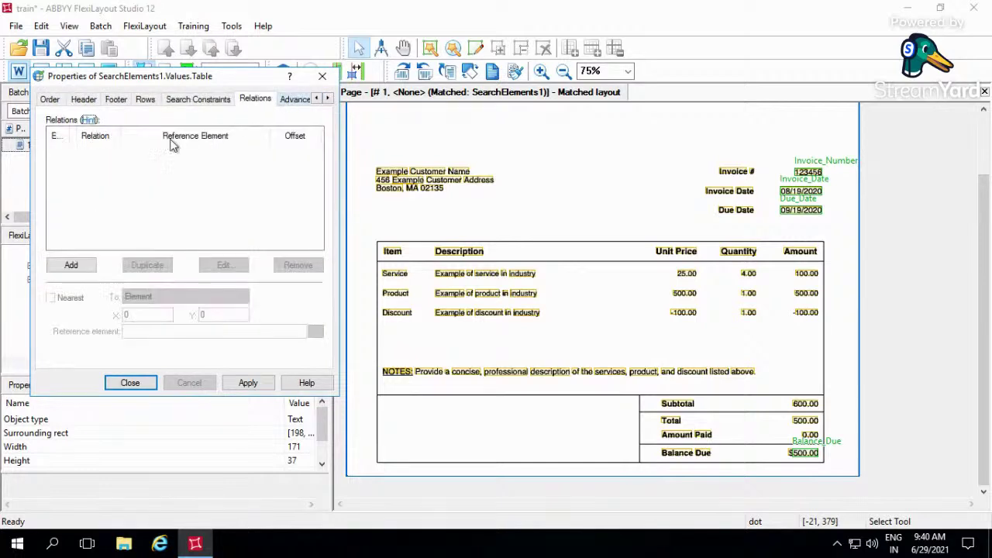
pyautogui.click(90, 265)
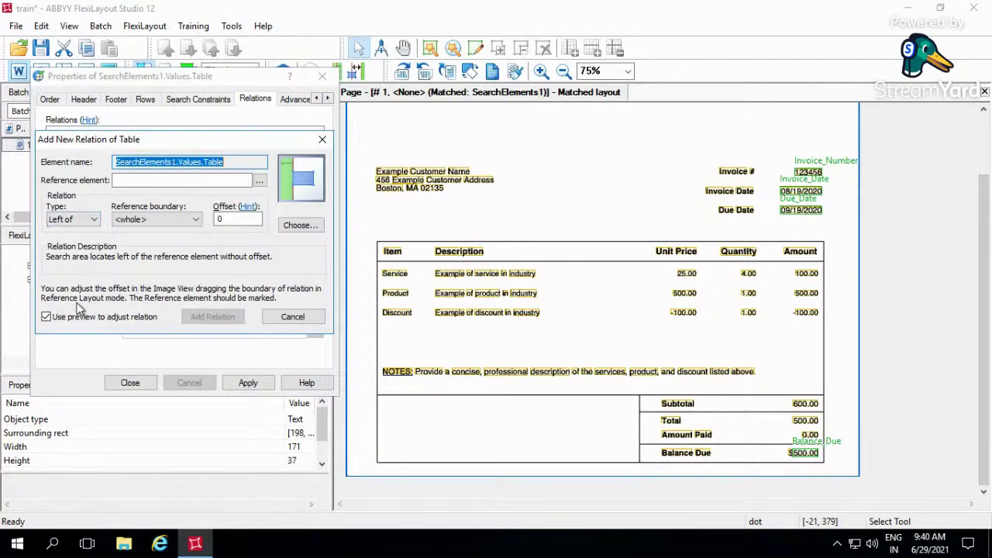
pyautogui.click(87, 220)
pyautogui.click(78, 261)
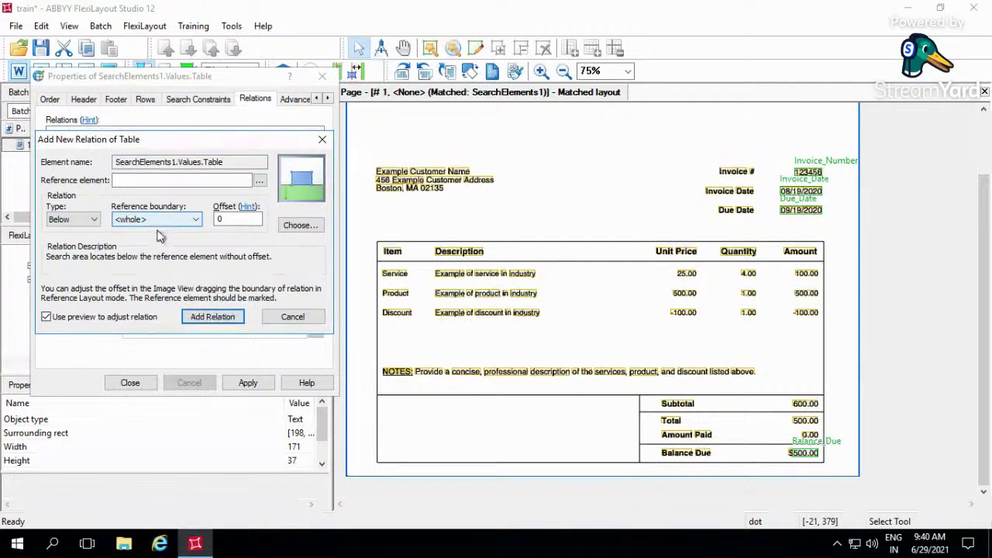
pyautogui.click(162, 221)
pyautogui.click(152, 258)
pyautogui.click(260, 181)
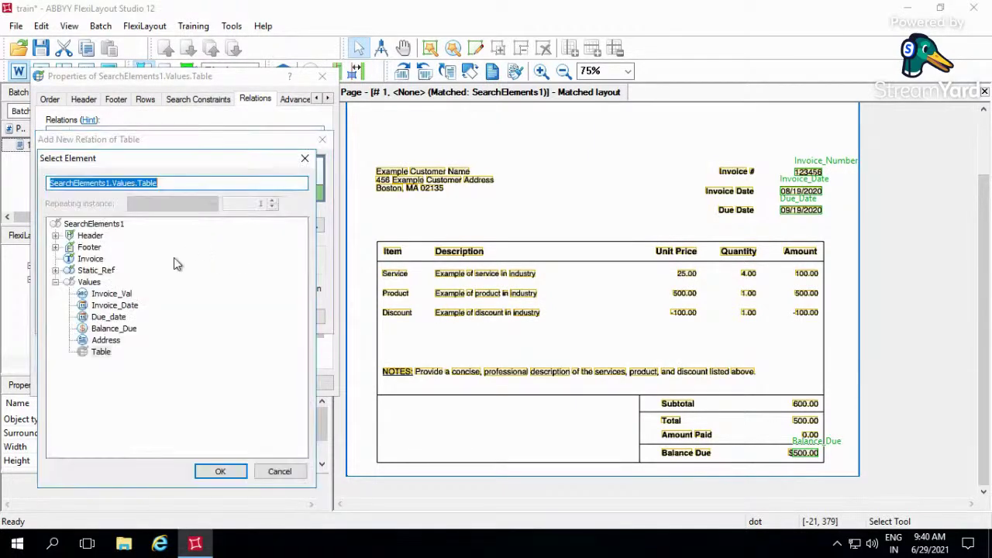
pyautogui.click(56, 270)
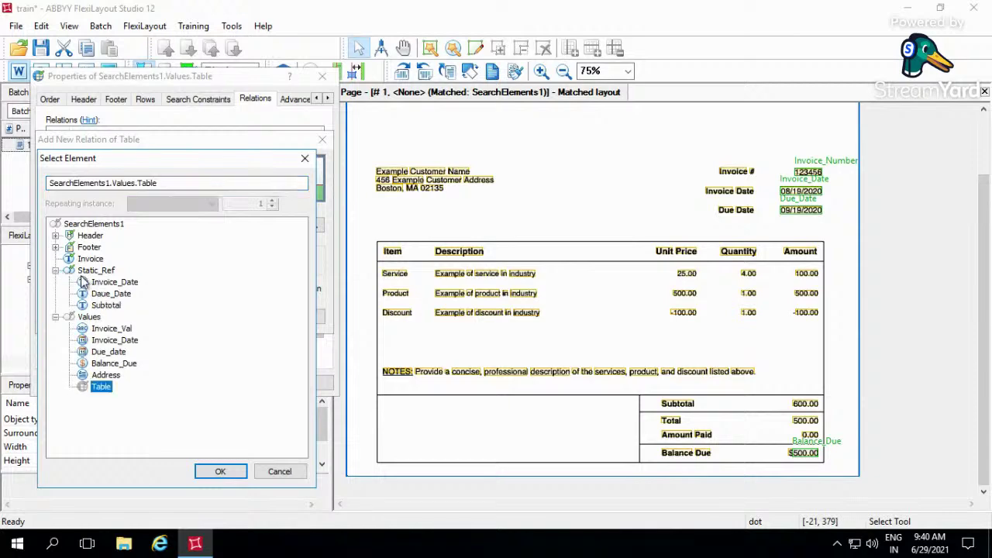
pyautogui.doubleClick(116, 295)
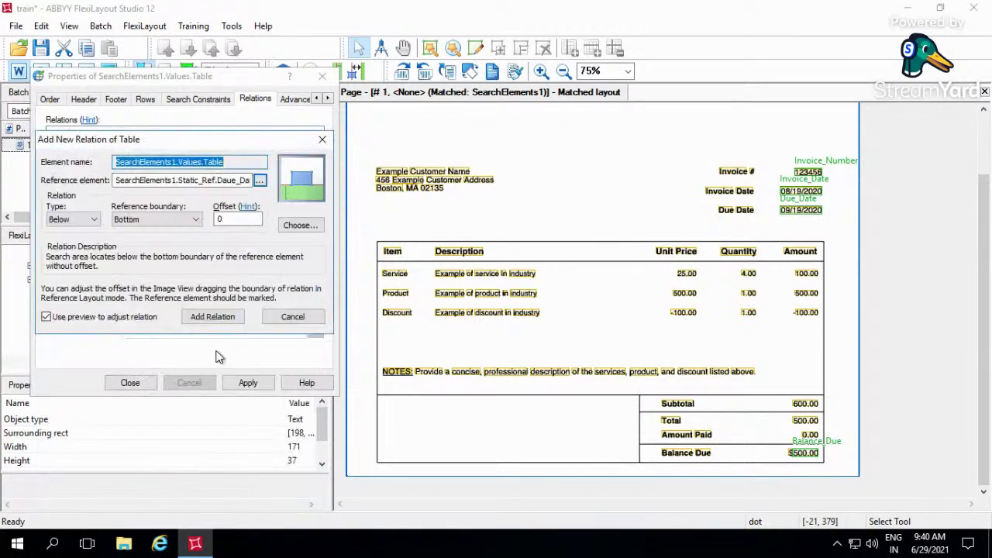
pyautogui.click(217, 317)
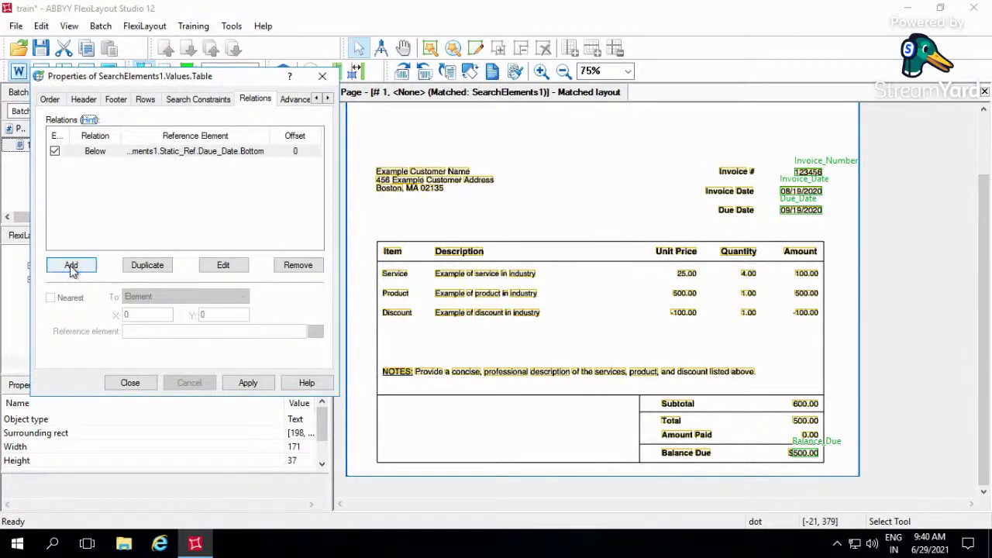
# Add a relation placing the table below the bottom boundary of the Due_date element in Values.
pyautogui.click(69, 265)
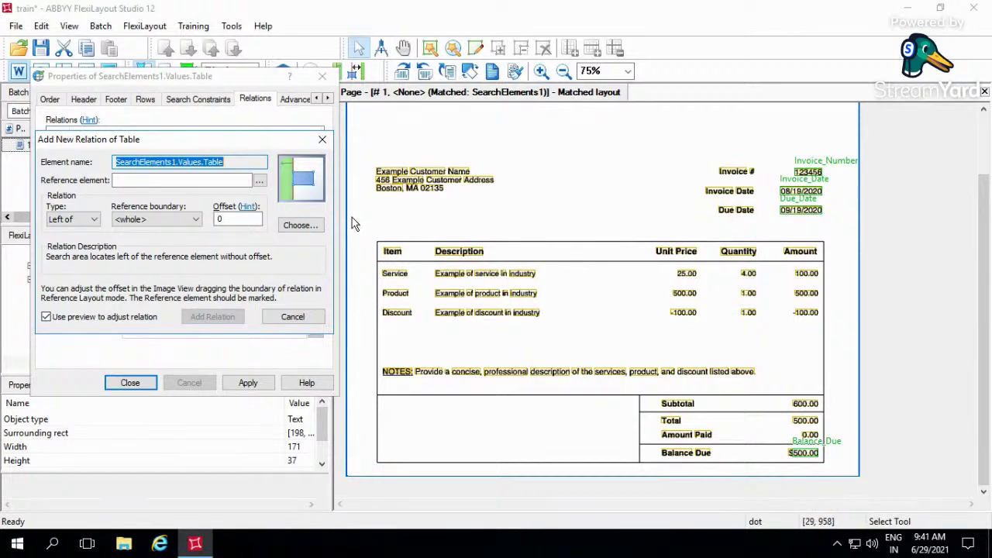
pyautogui.click(74, 222)
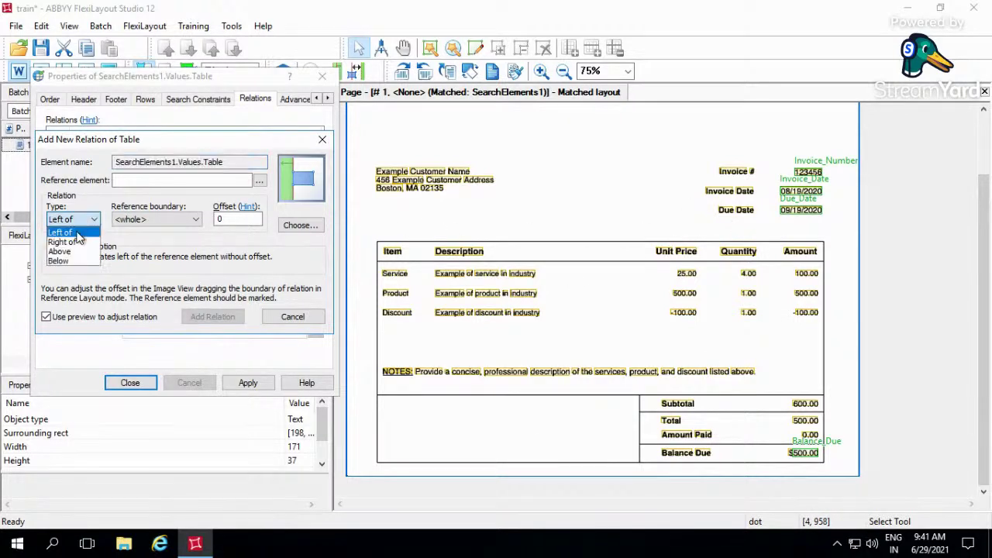
pyautogui.click(59, 261)
pyautogui.click(160, 219)
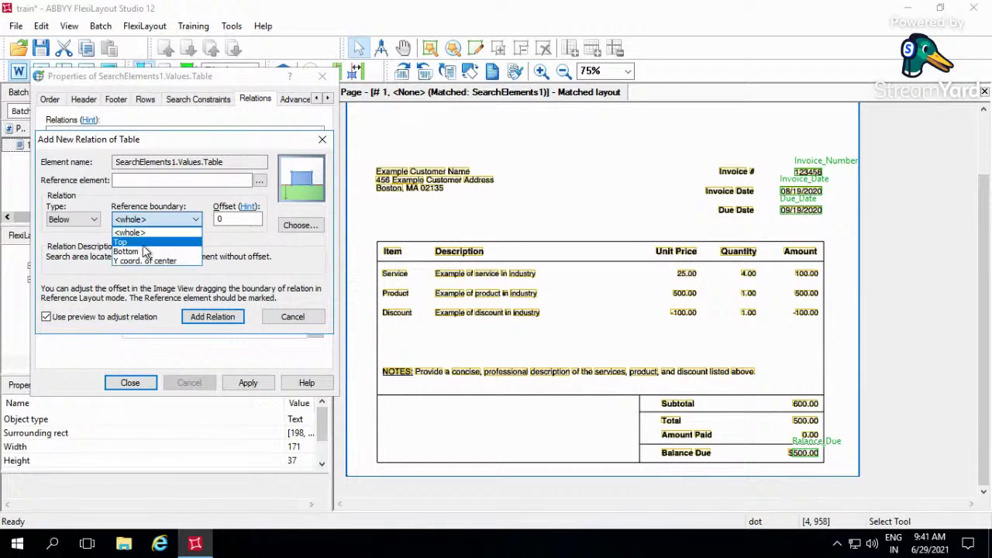
pyautogui.click(147, 248)
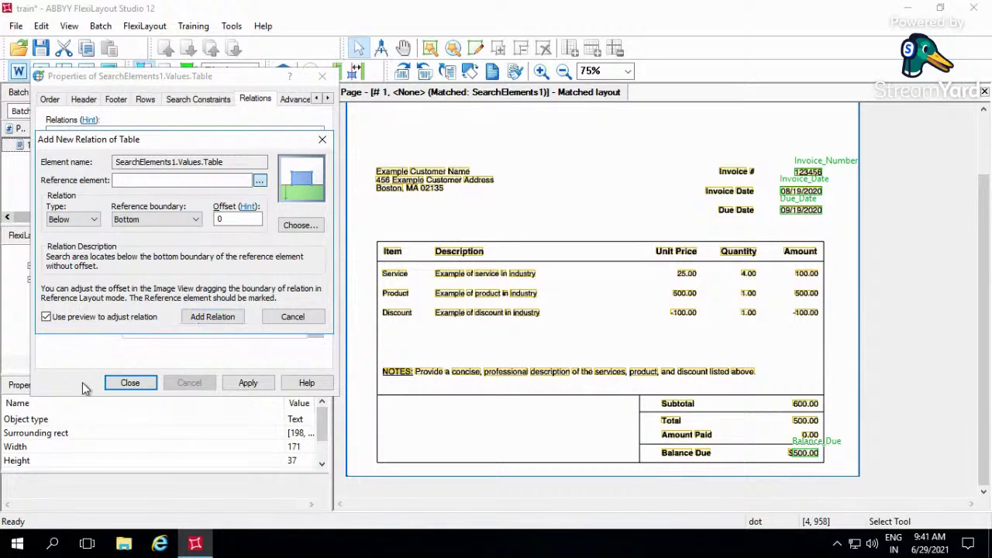
pyautogui.click(260, 180)
pyautogui.doubleClick(108, 317)
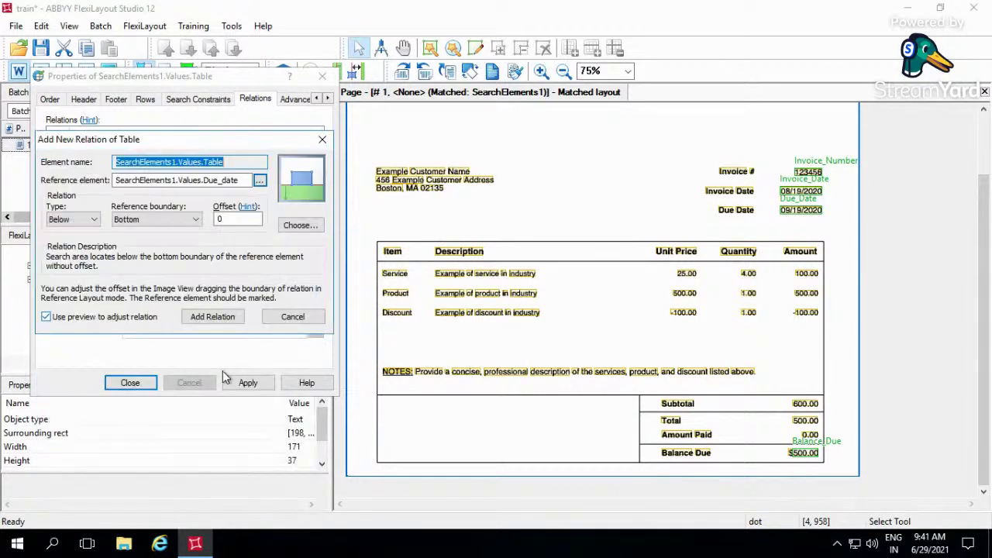
pyautogui.click(229, 324)
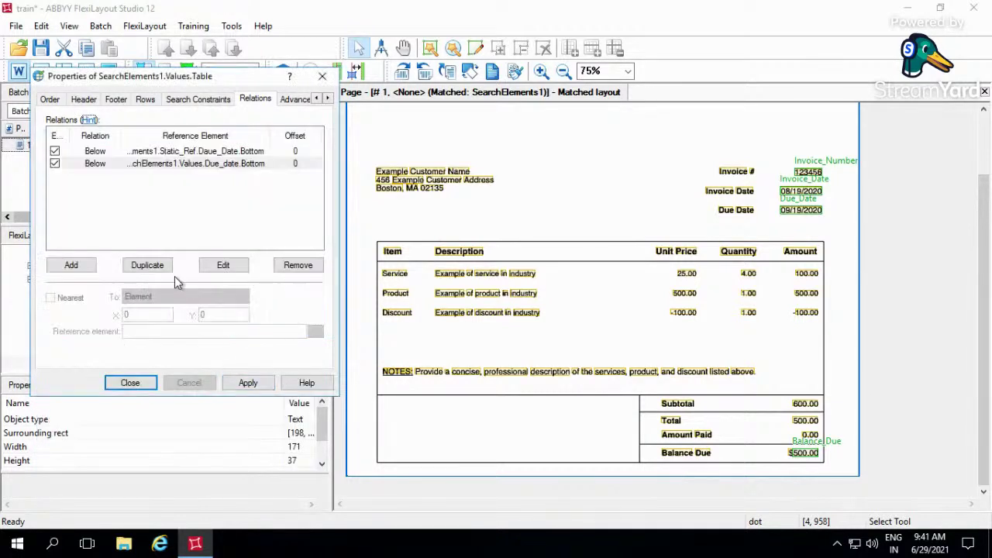
# Add a relation placing the table above the top boundary of the Subtotal element in Static_Ref.
pyautogui.click(91, 267)
pyautogui.click(95, 219)
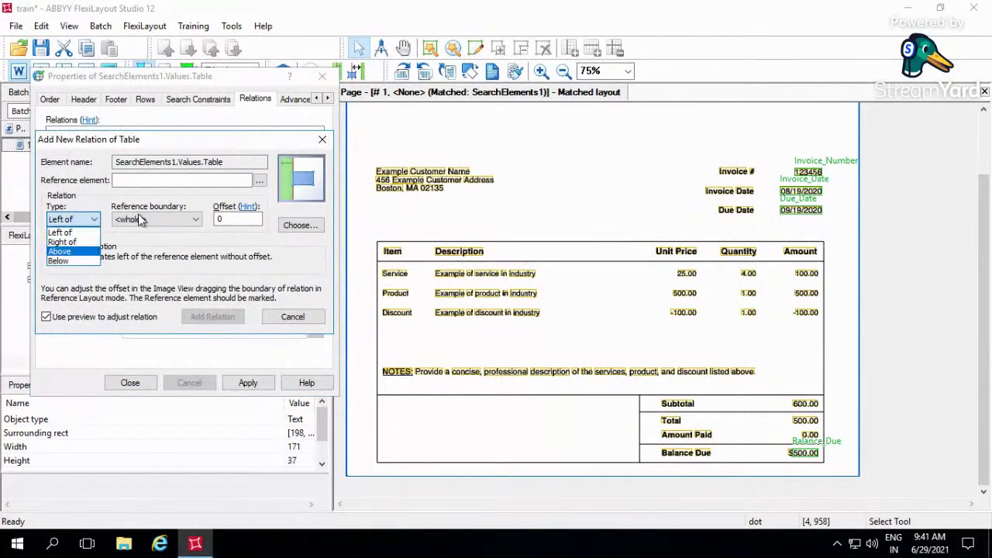
pyautogui.click(89, 251)
pyautogui.click(143, 220)
pyautogui.click(124, 242)
pyautogui.click(260, 180)
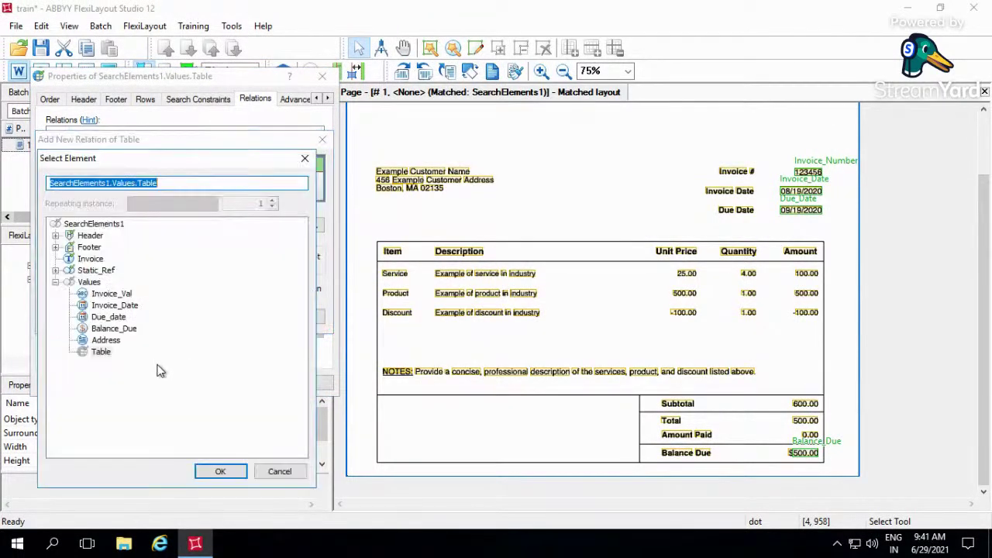
pyautogui.click(56, 270)
pyautogui.click(106, 304)
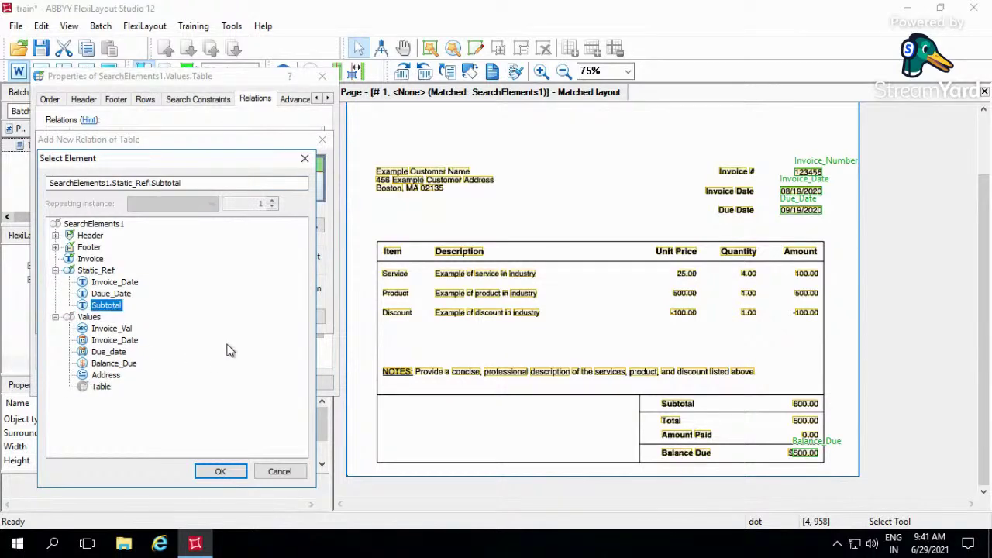
pyautogui.press('Return')
pyautogui.click(222, 323)
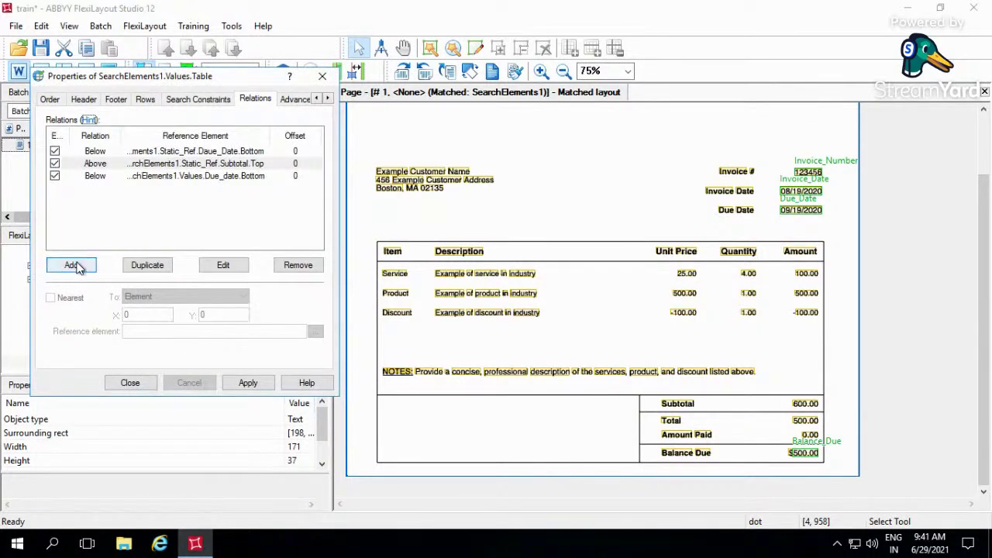
# Define a new relation locating the table above the top boundary of the Balance_Due element in Values.
pyautogui.click(71, 267)
pyautogui.click(73, 220)
pyautogui.click(69, 251)
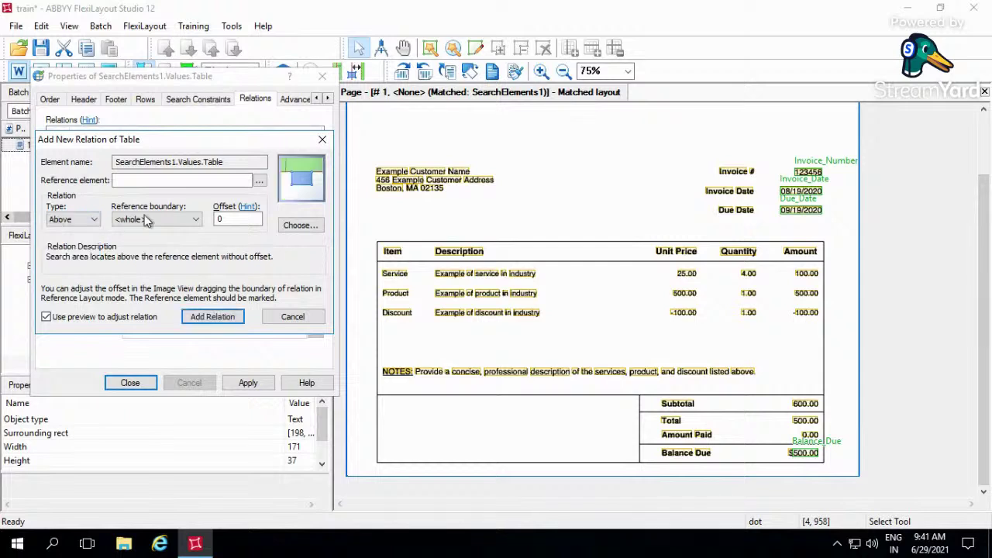
pyautogui.click(155, 219)
pyautogui.click(260, 180)
pyautogui.click(260, 179)
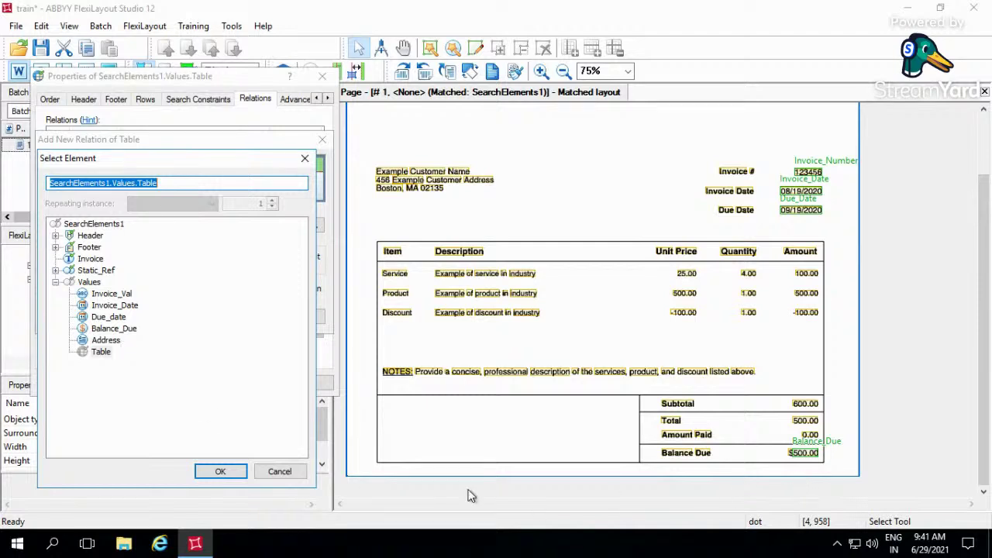
pyautogui.click(116, 329)
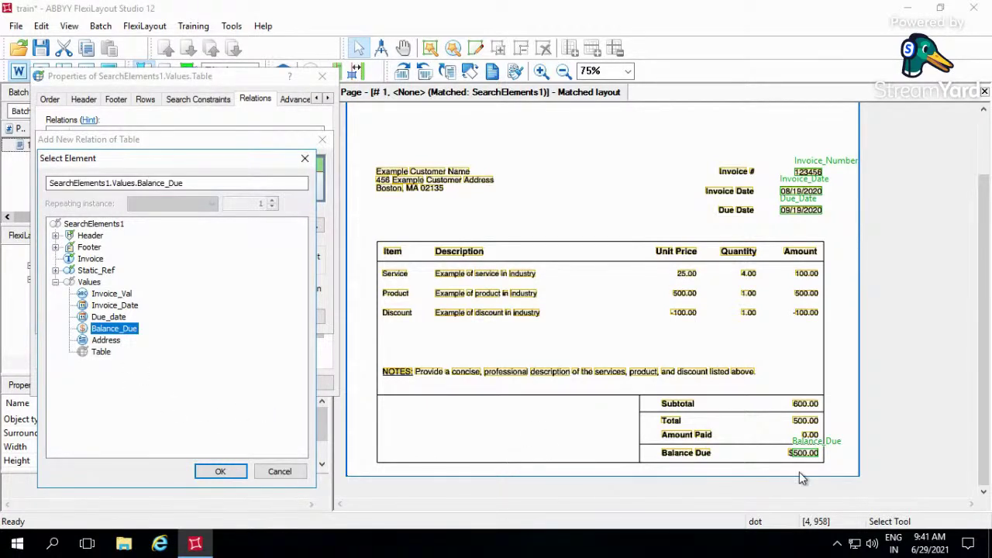
pyautogui.click(806, 398)
pyautogui.click(227, 474)
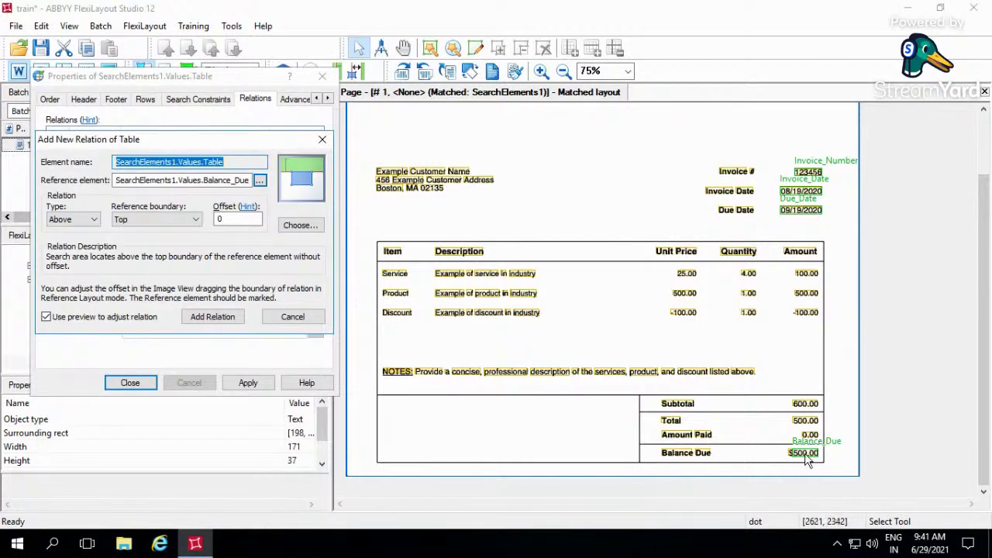
# Add the Balance_Due relation with an offset of 300 dots and save the project with the table properties closed.
pyautogui.click(809, 452)
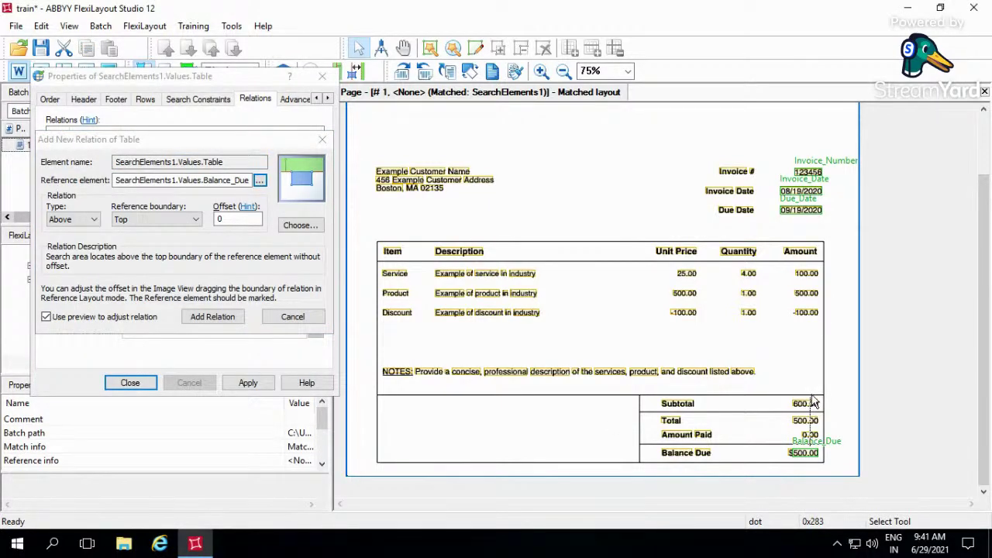
pyautogui.doubleClick(237, 220)
pyautogui.write('300')
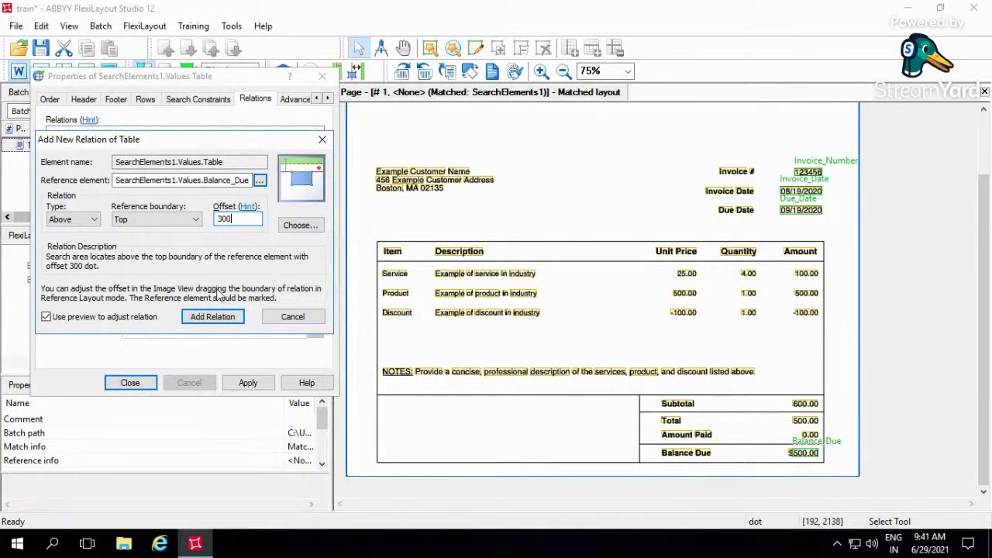
pyautogui.click(212, 316)
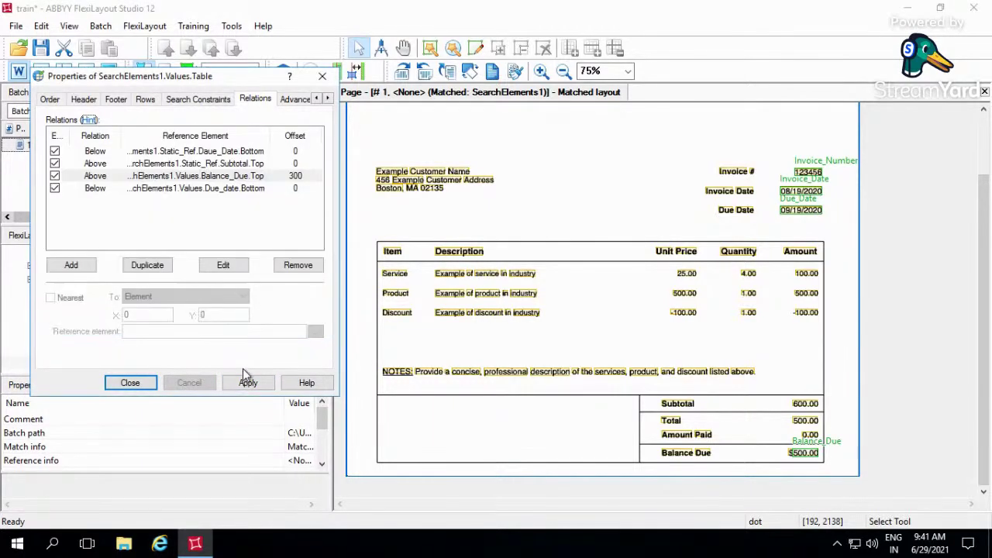
pyautogui.click(130, 383)
pyautogui.hotkey('ctrl', 's')
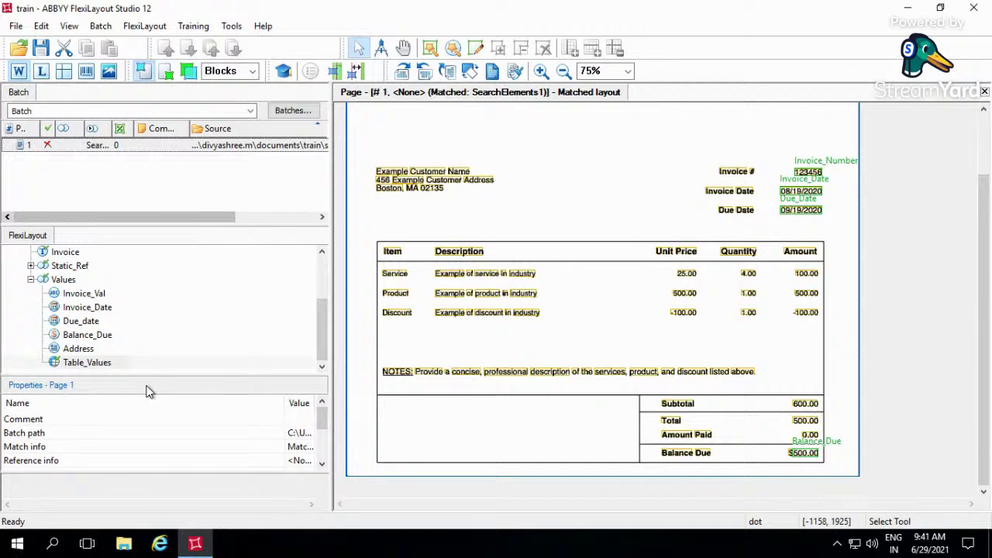
# Match the FlexiLayout against page 1 of the batch and bring the invoice's line-item table into view.
pyautogui.click(183, 149)
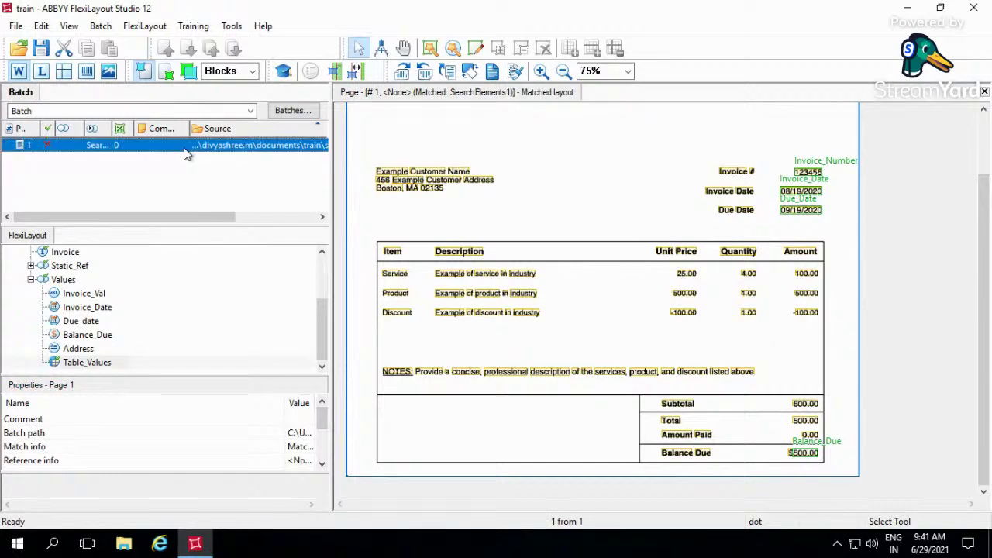
pyautogui.press('F5')
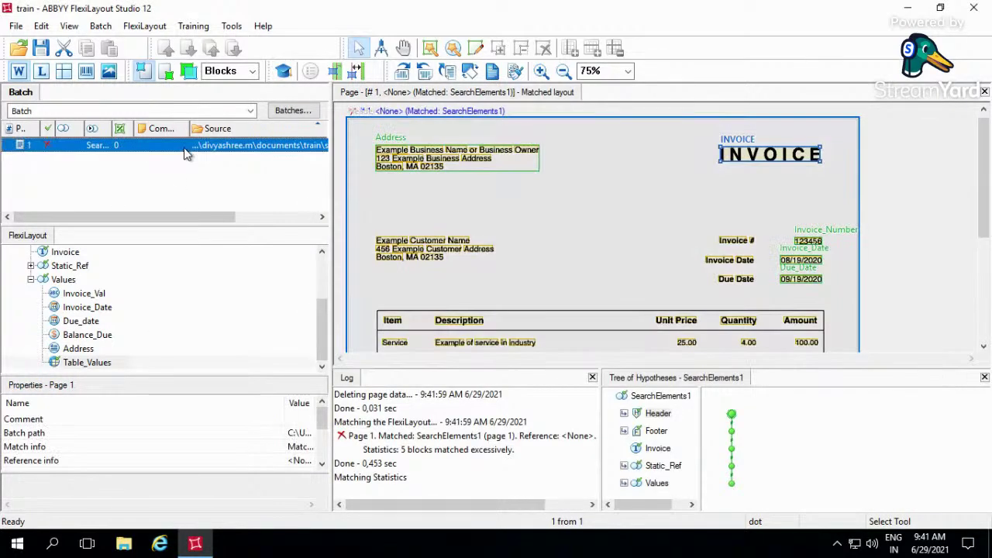
pyautogui.click(87, 363)
pyautogui.click(557, 264)
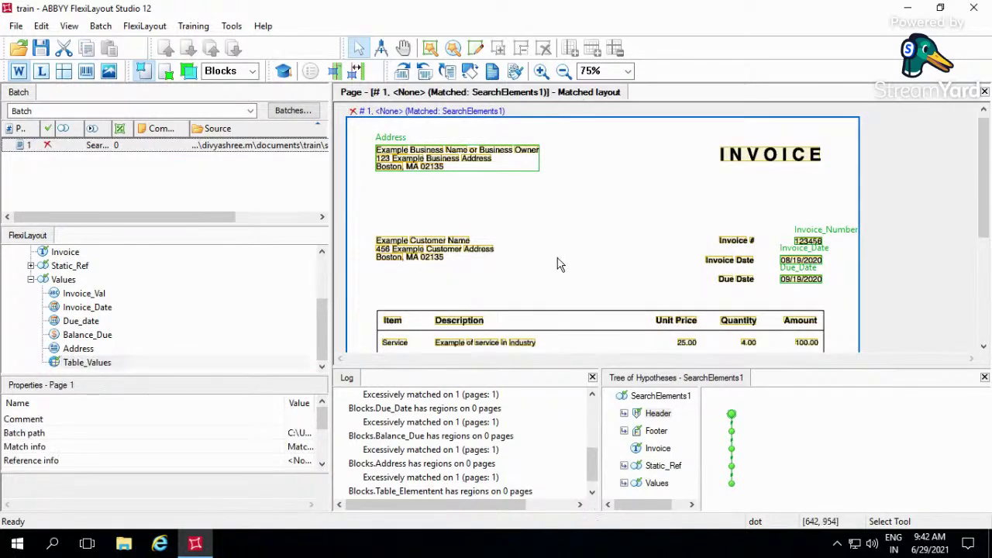
pyautogui.scroll(-3, 562, 279)
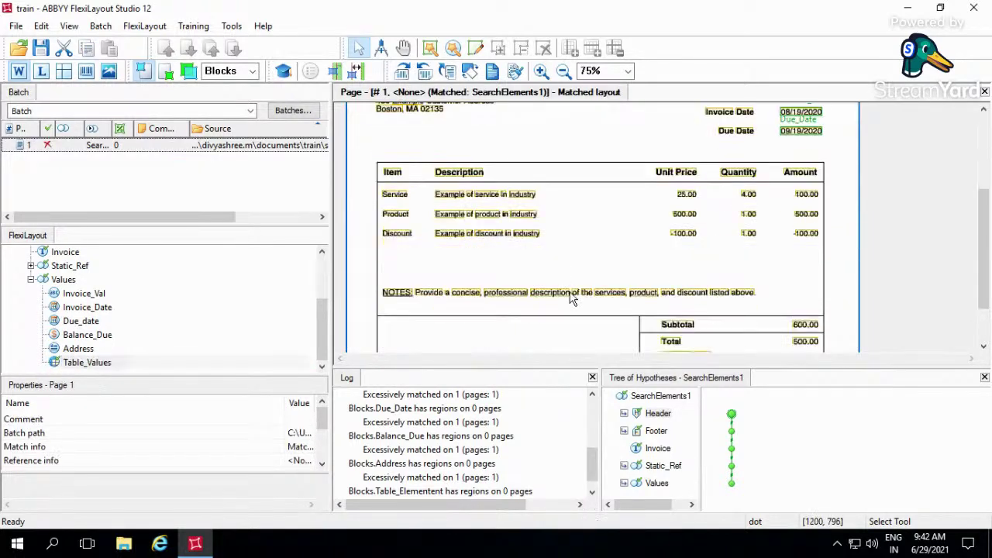
# Examine the Table_Values hypothesis within the Values group and its detected columns, header and footer on the page.
pyautogui.click(79, 348)
pyautogui.click(83, 361)
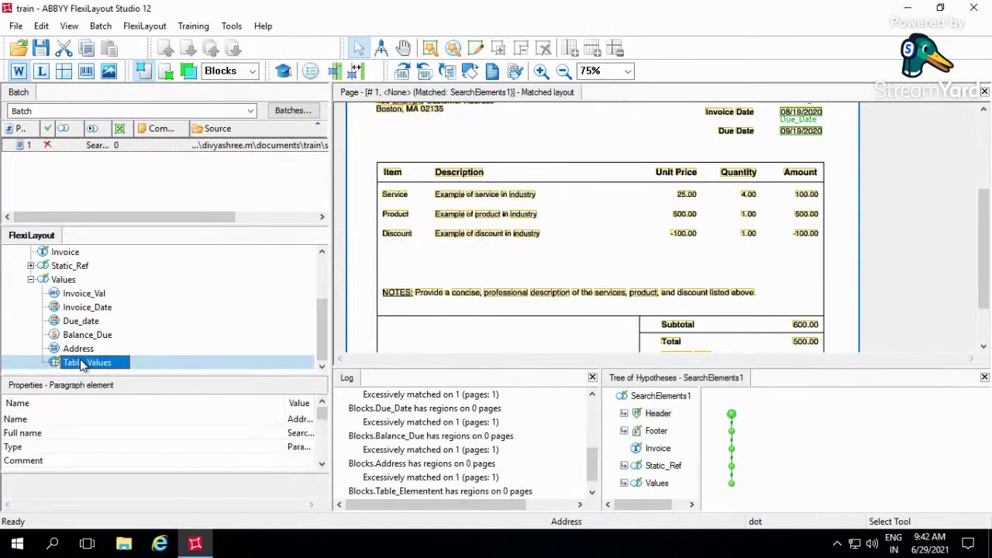
pyautogui.click(169, 323)
pyautogui.doubleClick(631, 484)
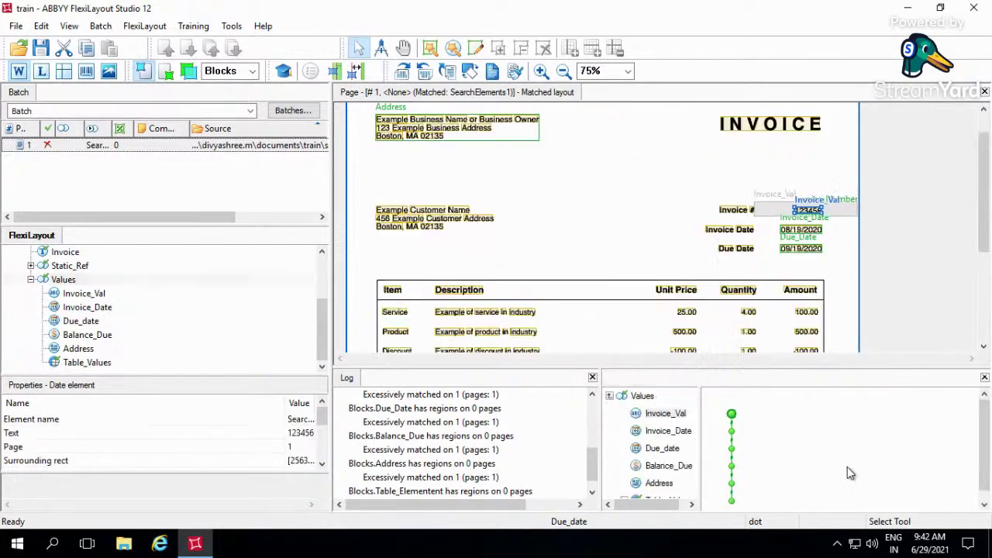
pyautogui.scroll(-1, 851, 473)
pyautogui.click(677, 489)
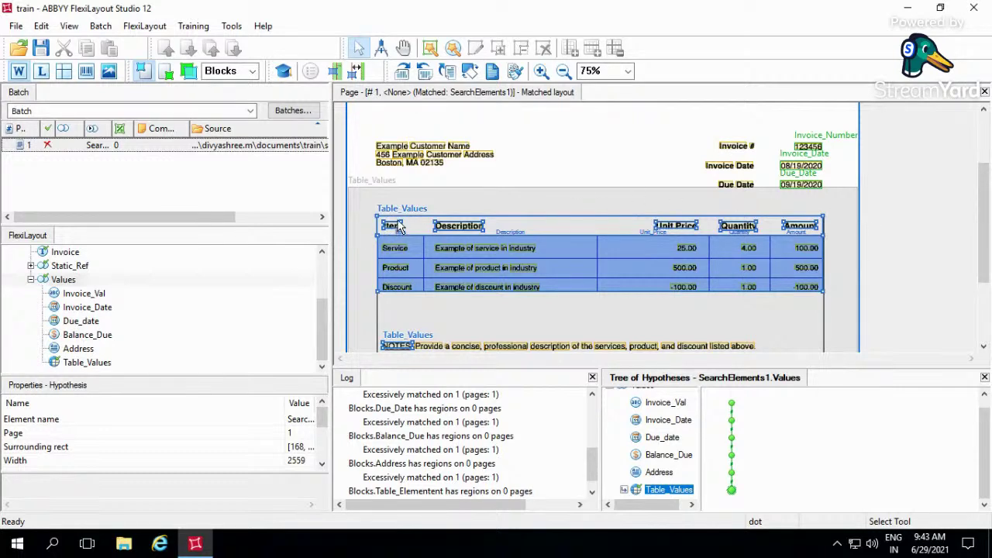
pyautogui.moveTo(982, 265); pyautogui.dragTo(988, 296)
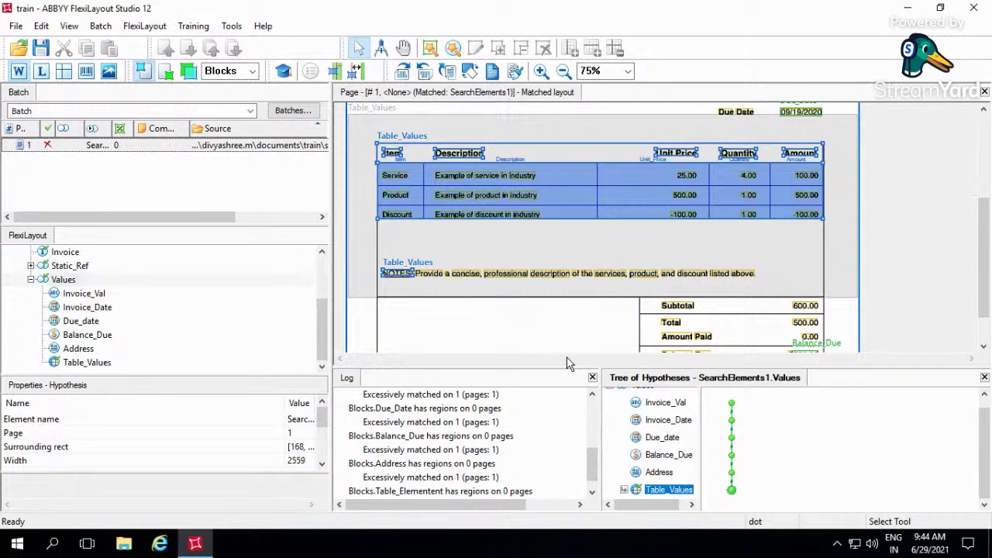
# Add a static text element named Item to the Static_Ref group, with the number of surviving hypotheses set to 1.
pyautogui.click(31, 266)
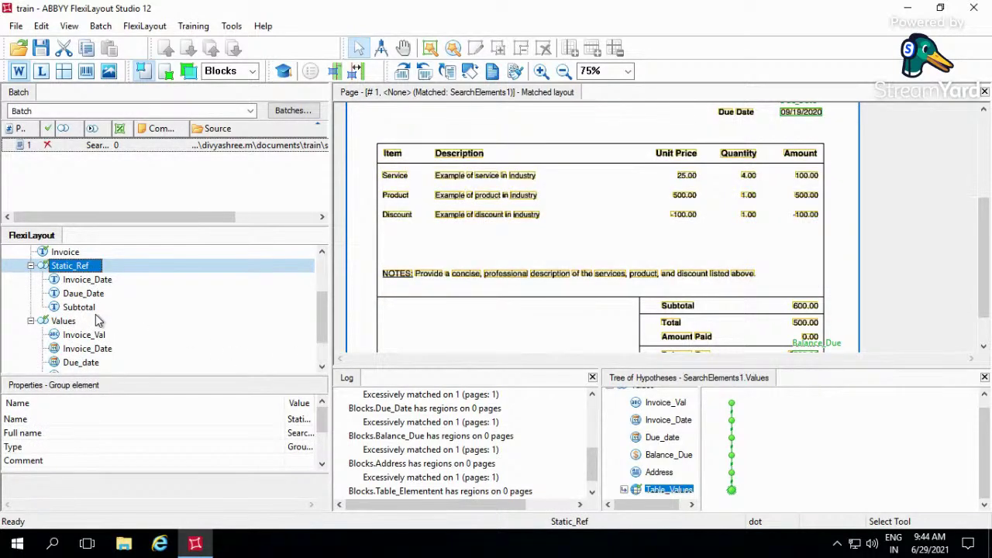
pyautogui.rightClick(78, 266)
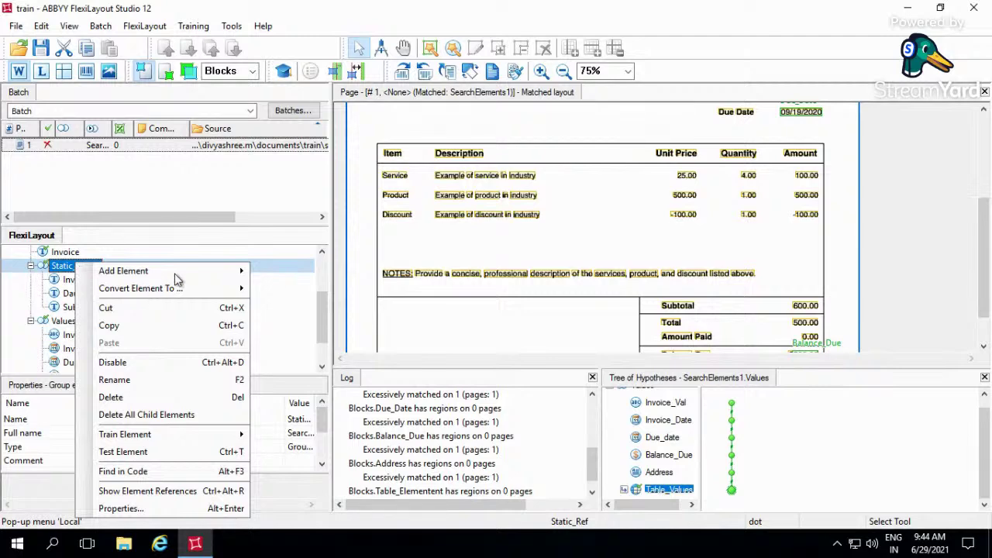
pyautogui.moveTo(184, 271)
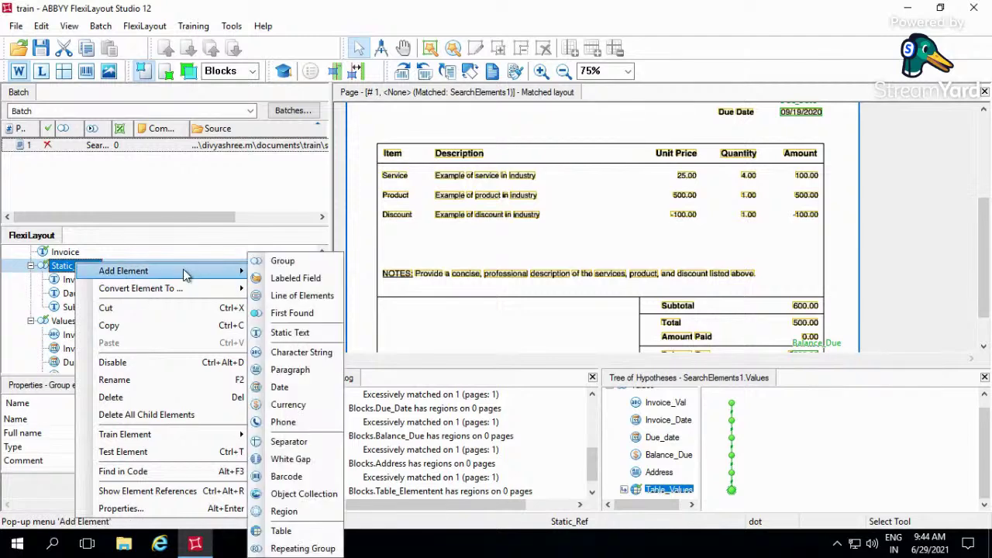
pyautogui.click(285, 333)
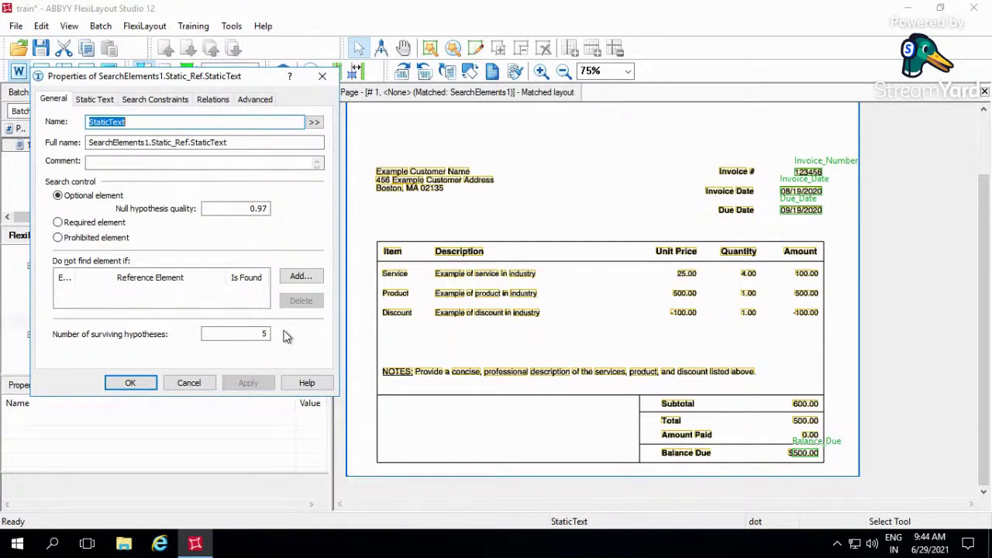
pyautogui.write('Item')
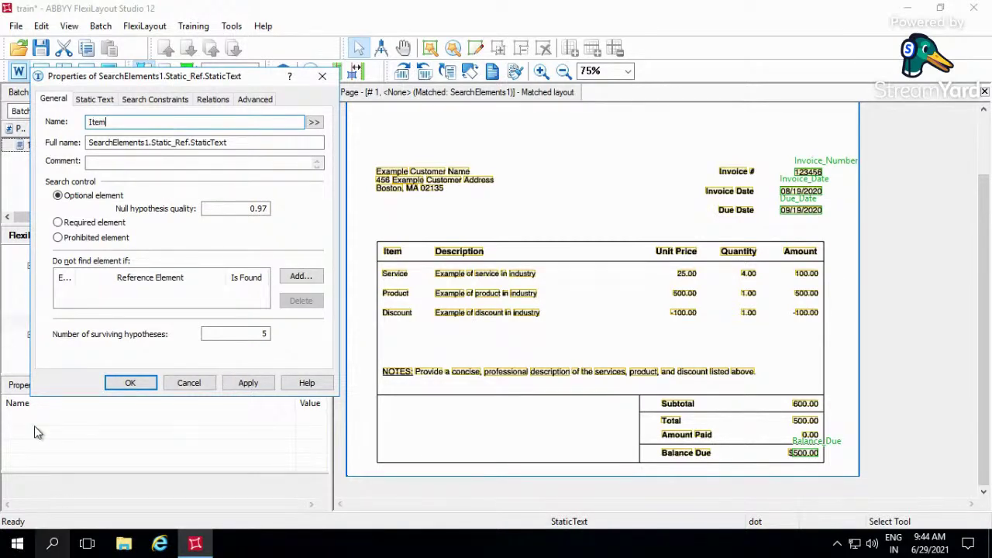
pyautogui.moveTo(257, 338); pyautogui.dragTo(302, 332)
pyautogui.write('1')
# Set the new static text element's search text to Item.
pyautogui.click(95, 99)
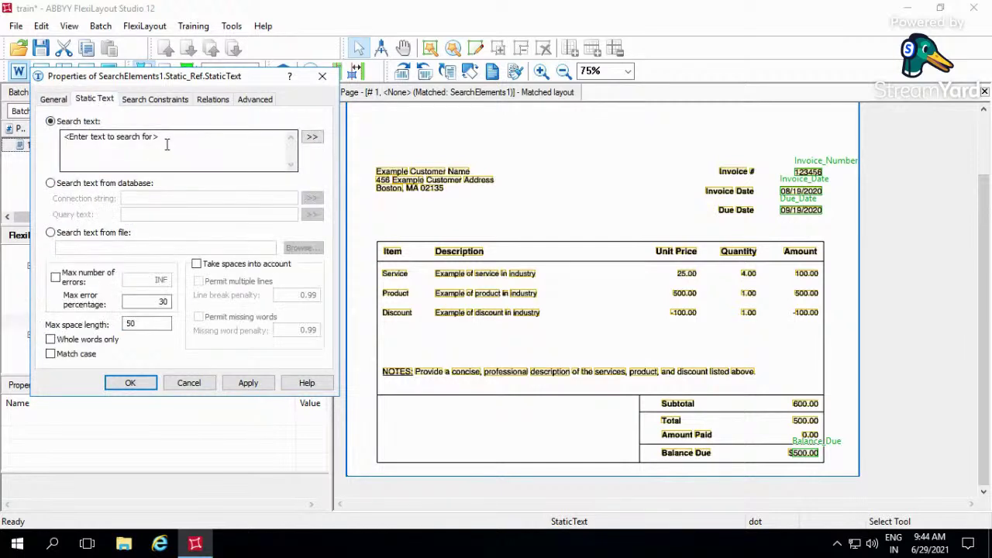
pyautogui.write('Y')
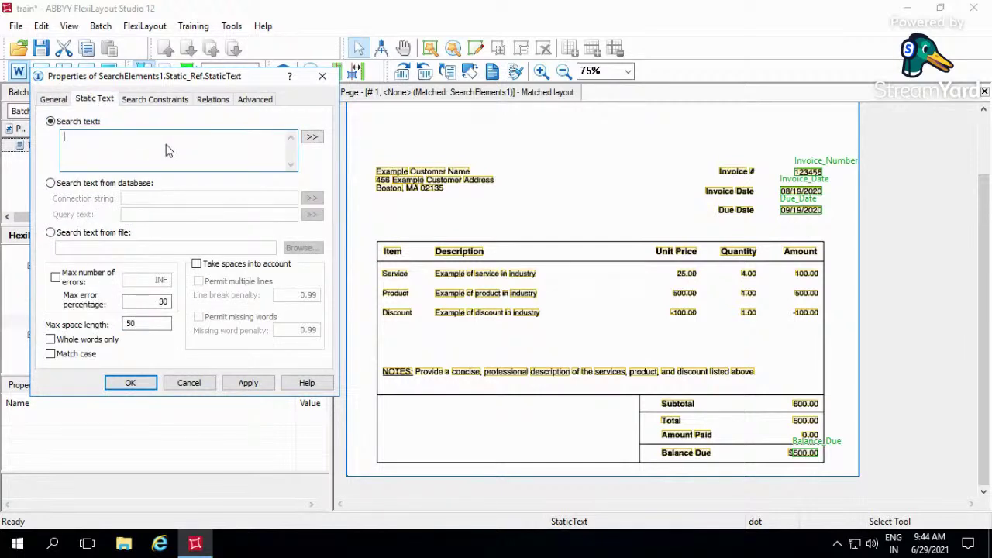
pyautogui.write('tem')
# Add a relation placing the Item element left of the left boundary of the Invoice_Date element in Static_Ref.
pyautogui.click(214, 99)
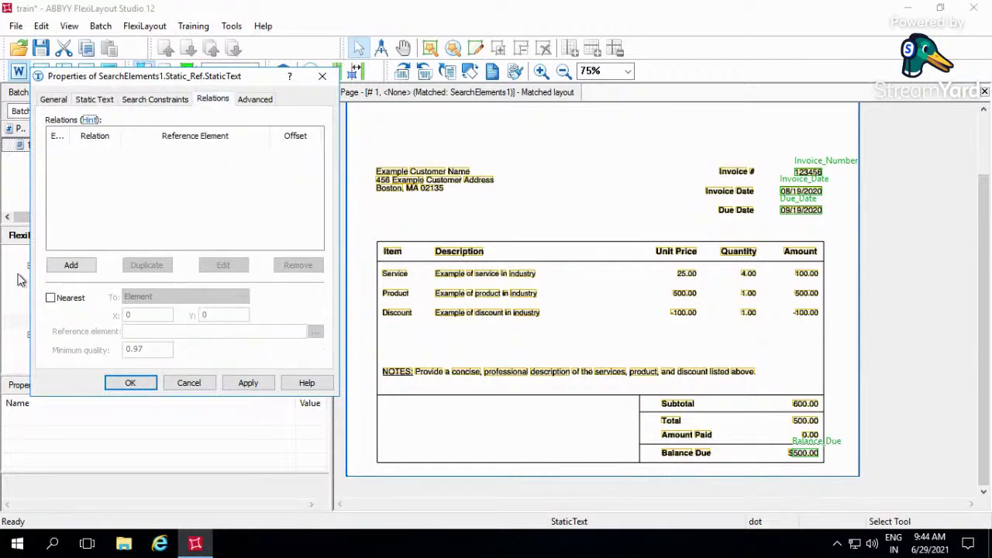
pyautogui.click(63, 265)
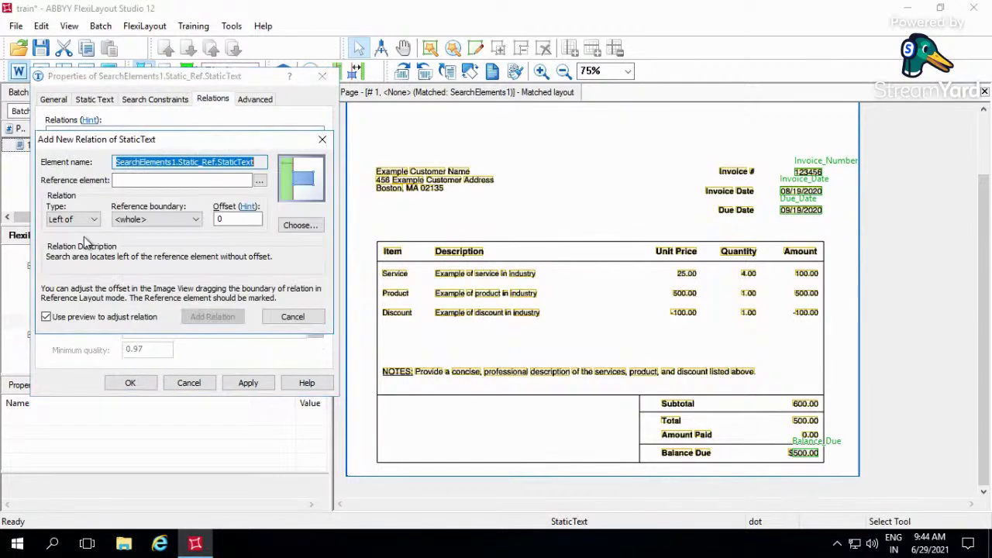
pyautogui.click(155, 220)
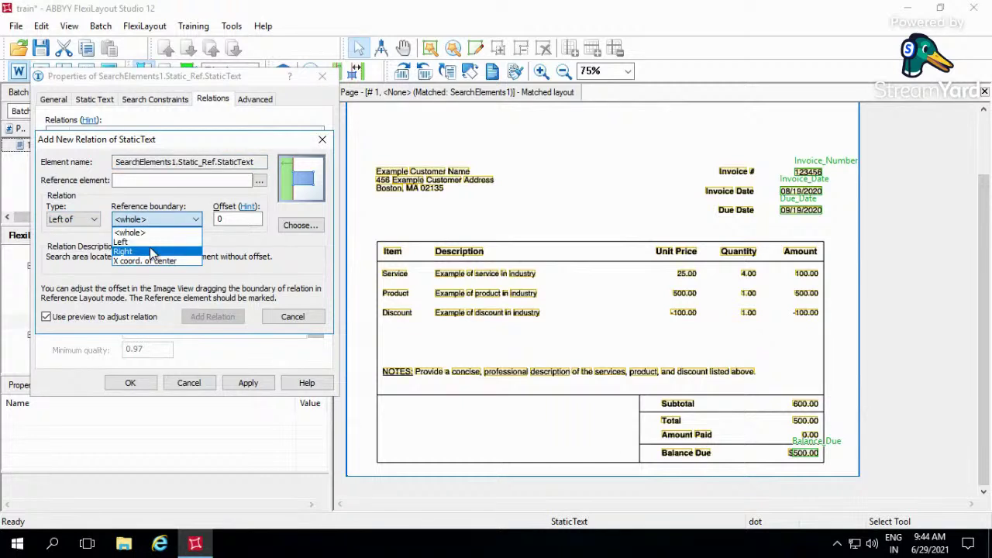
pyautogui.click(155, 241)
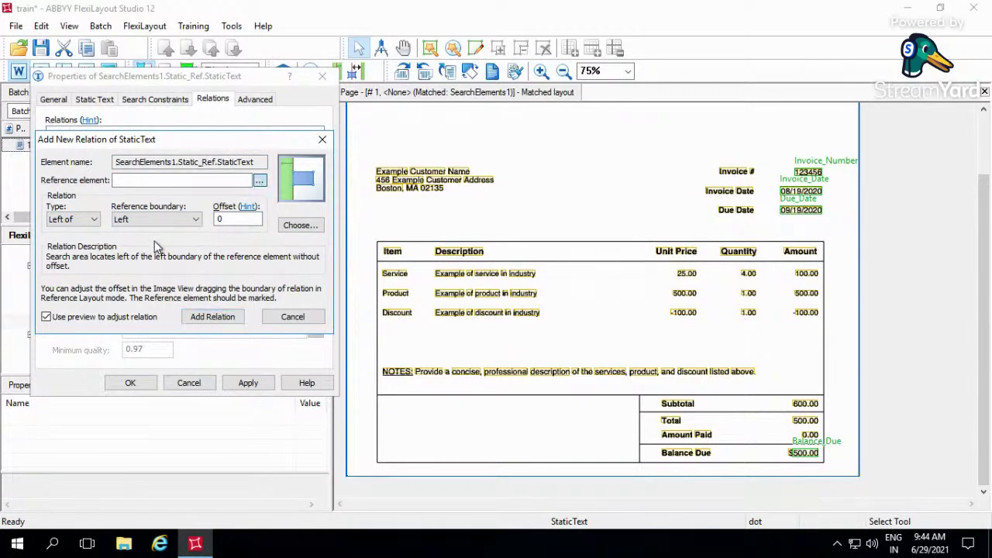
pyautogui.click(260, 179)
pyautogui.click(113, 282)
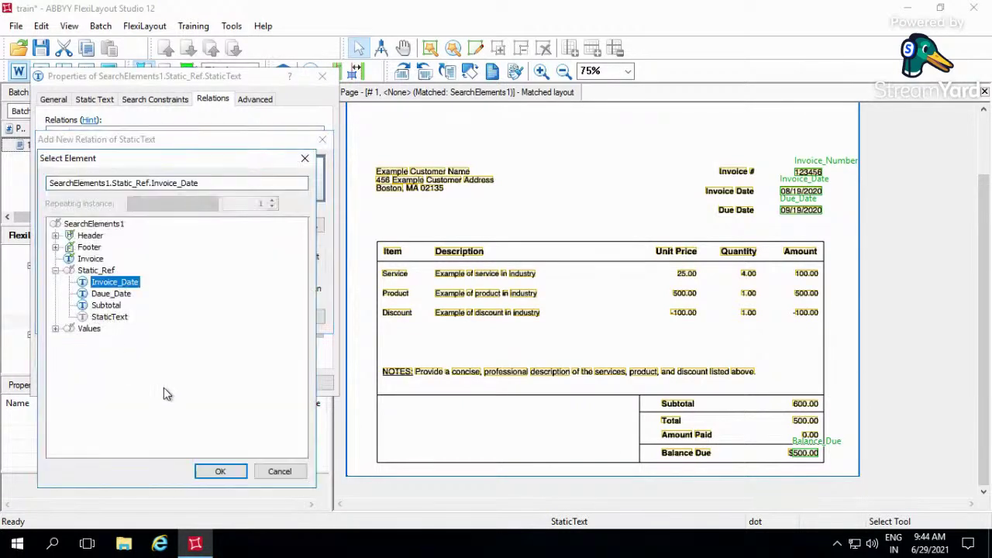
pyautogui.click(212, 470)
pyautogui.click(213, 316)
# Add a relation placing the Item element below the bottom boundary of the Daue_Date element in Static_Ref.
pyautogui.click(77, 262)
pyautogui.click(83, 220)
pyautogui.click(66, 257)
pyautogui.click(155, 220)
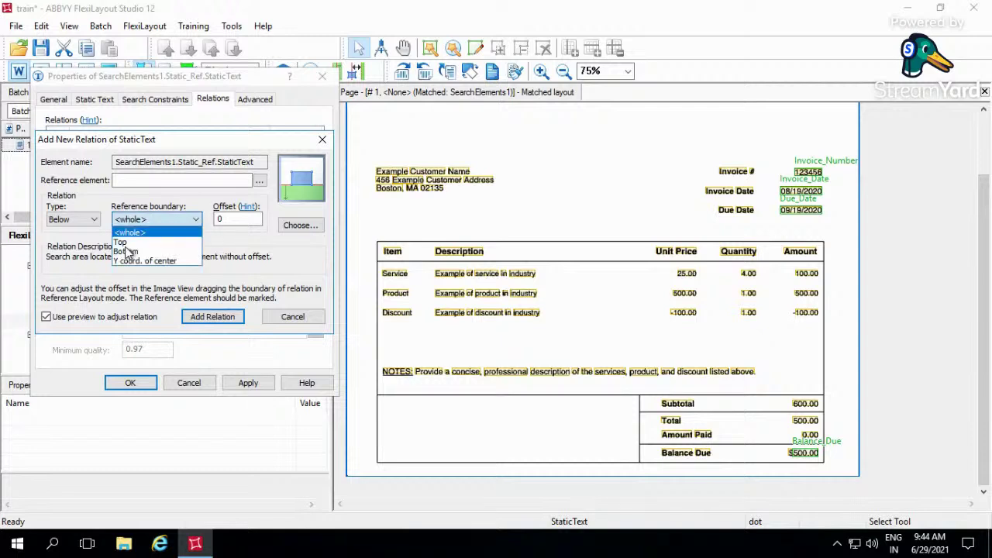
pyautogui.click(126, 252)
pyautogui.click(261, 182)
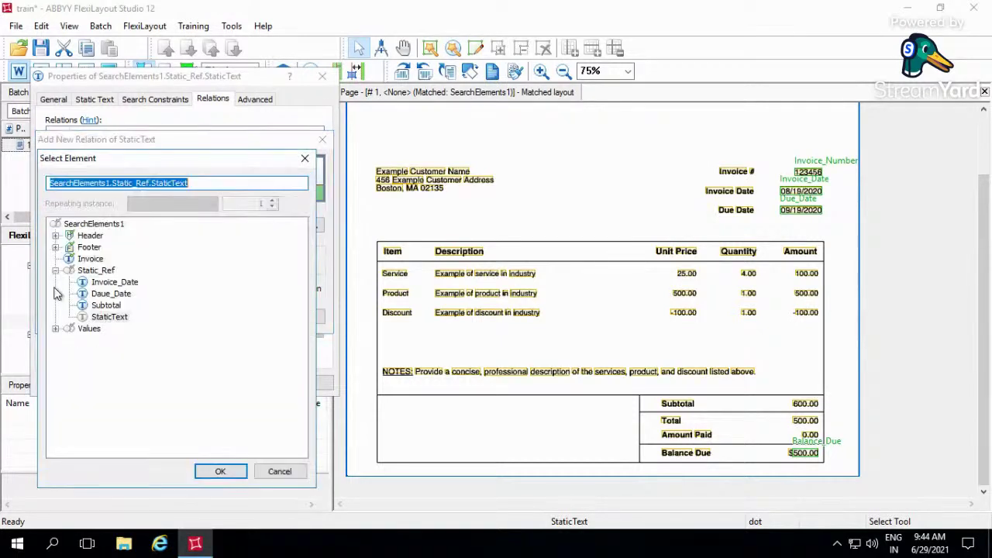
pyautogui.click(116, 295)
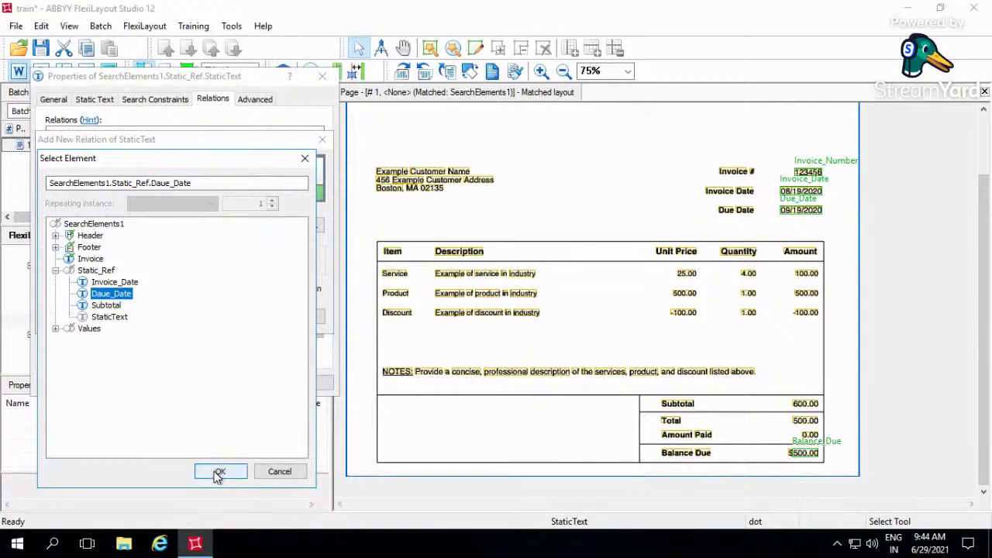
pyautogui.click(219, 472)
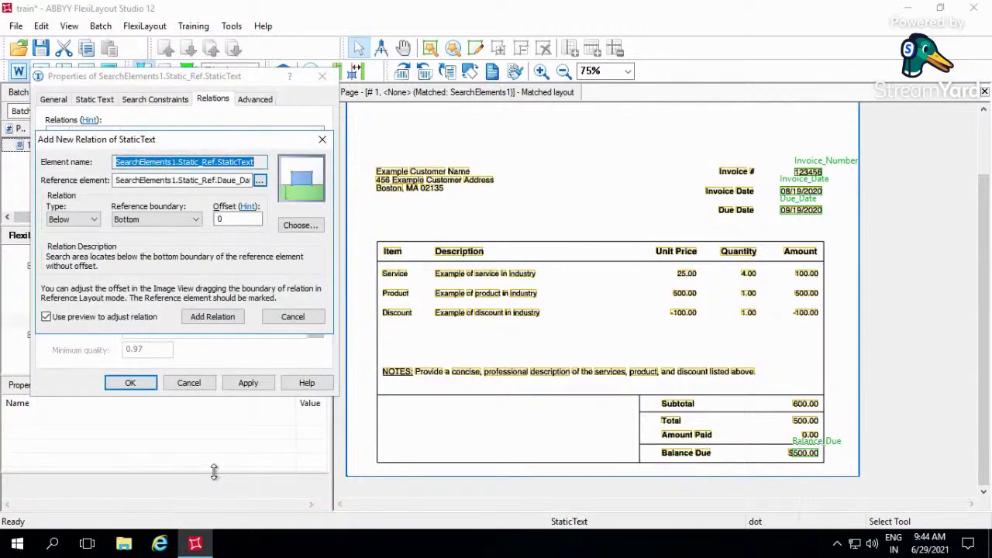
pyautogui.click(211, 317)
# Add a relation placing the Item element above the top boundary of Subtotal in Static_Ref, and apply the element's properties.
pyautogui.click(71, 265)
pyautogui.click(70, 219)
pyautogui.click(78, 251)
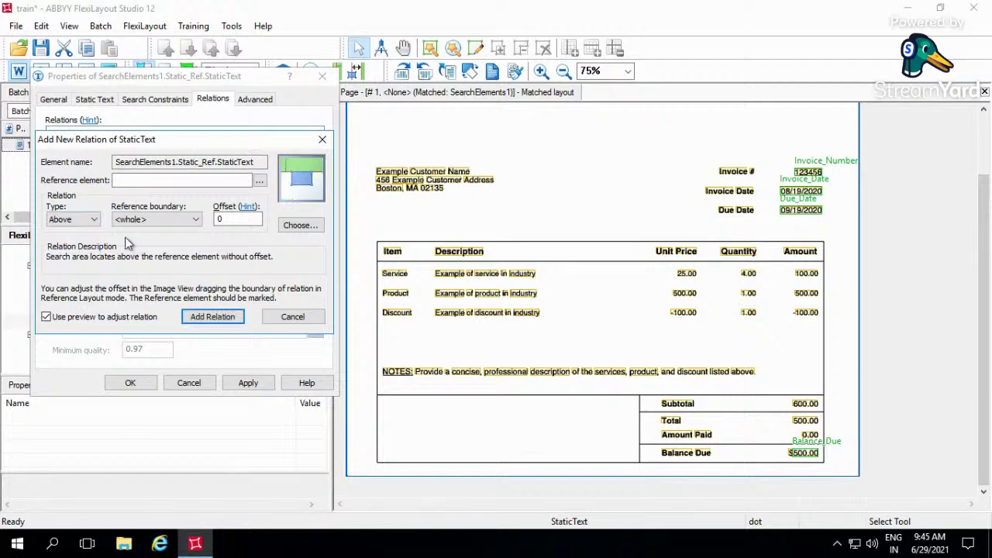
pyautogui.click(138, 220)
pyautogui.click(133, 244)
pyautogui.click(260, 180)
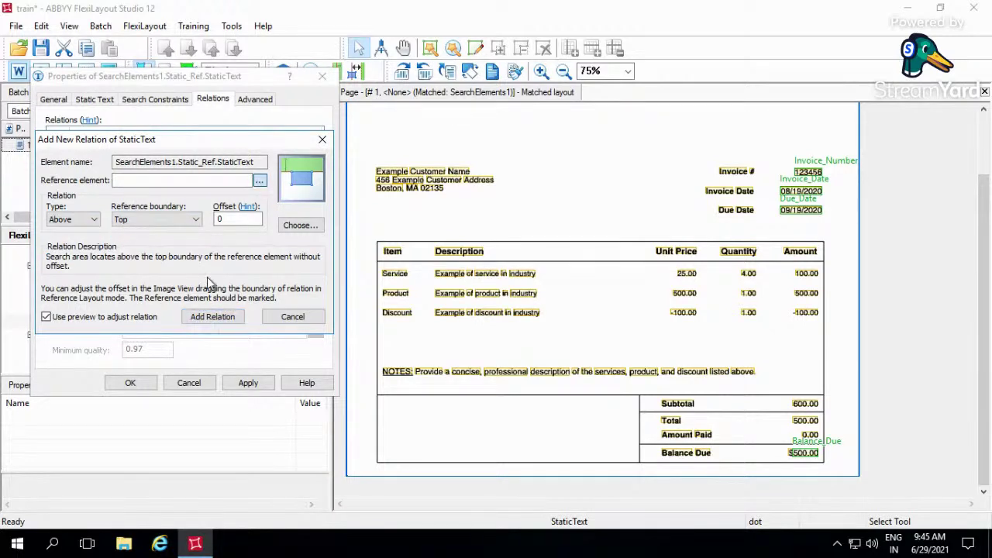
pyautogui.click(106, 305)
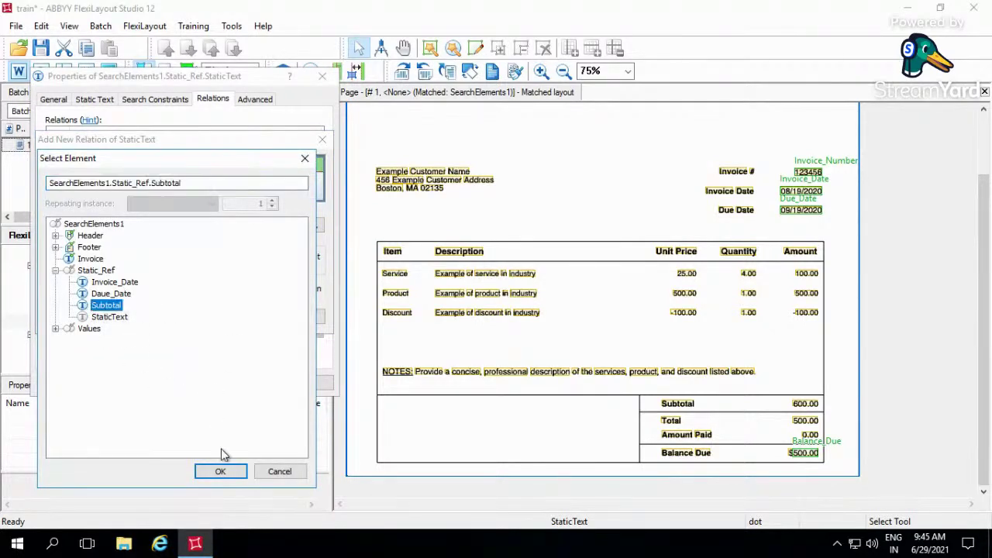
pyautogui.click(220, 471)
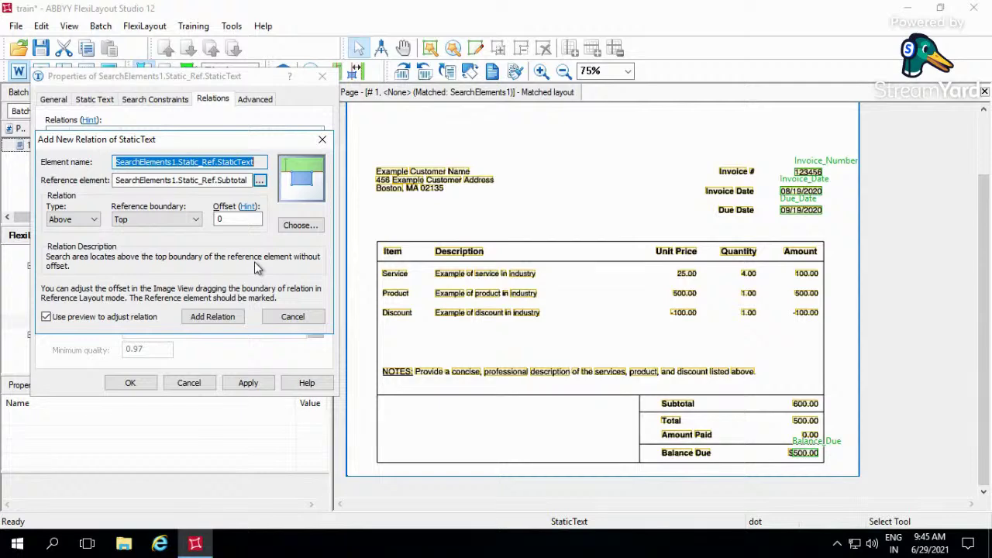
pyautogui.click(217, 319)
pyautogui.click(248, 382)
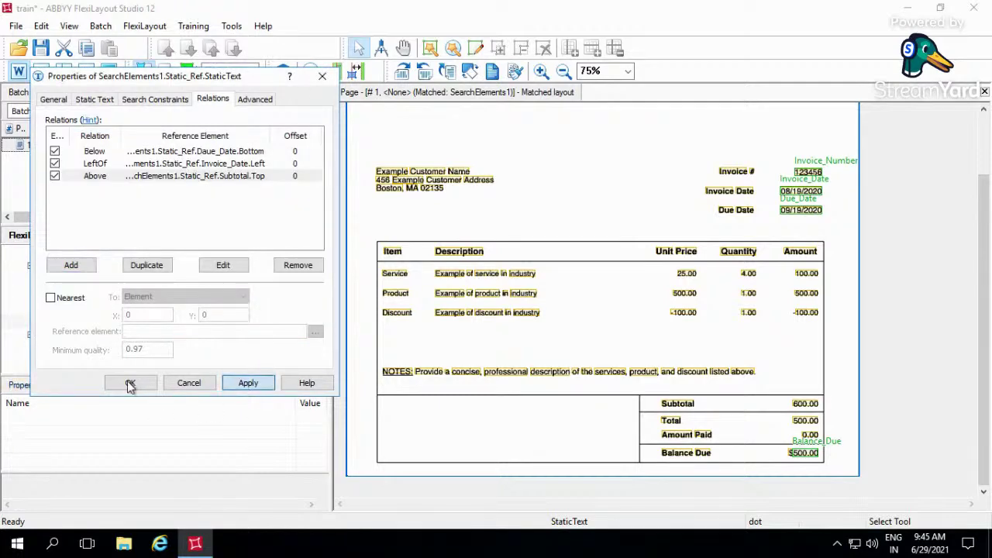
pyautogui.click(129, 383)
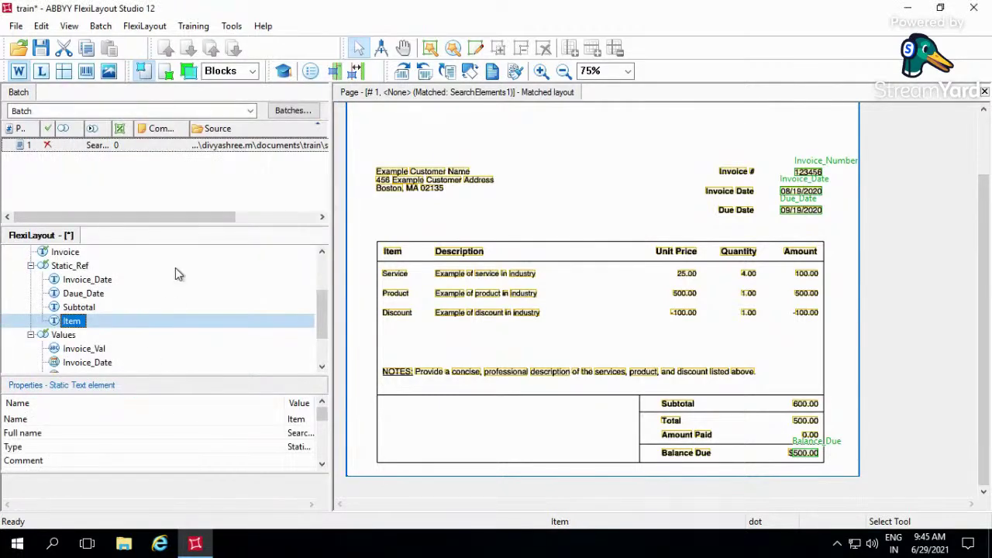
# Rematch page 1 and limit the displayed regions to Selected to check the Item element's match in the table header.
pyautogui.doubleClick(207, 149)
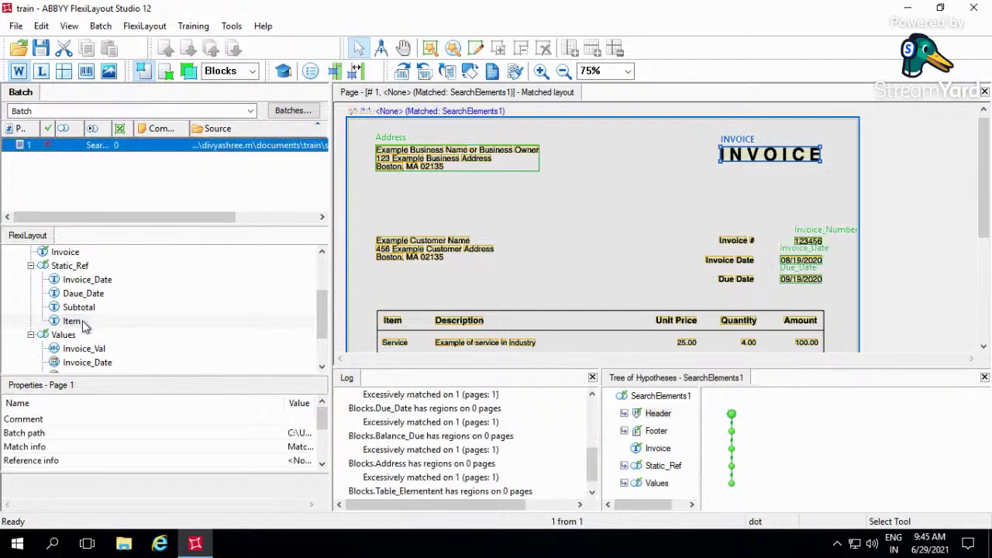
pyautogui.click(84, 322)
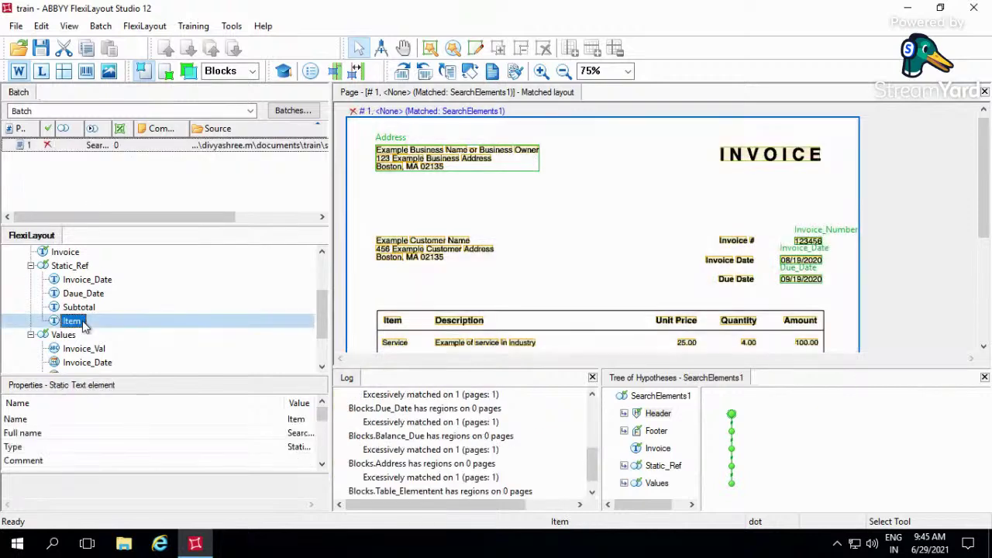
pyautogui.click(251, 72)
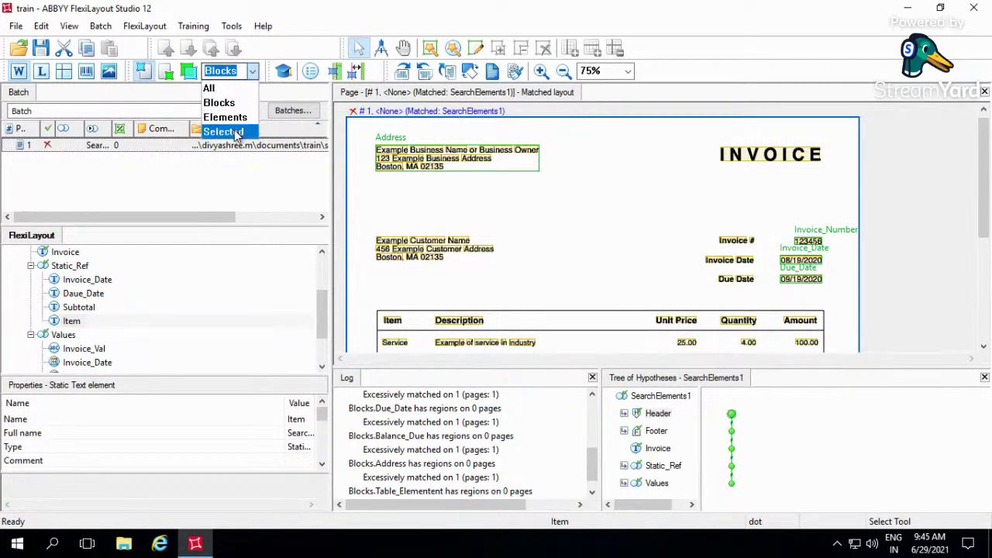
pyautogui.click(224, 132)
pyautogui.press('Up')
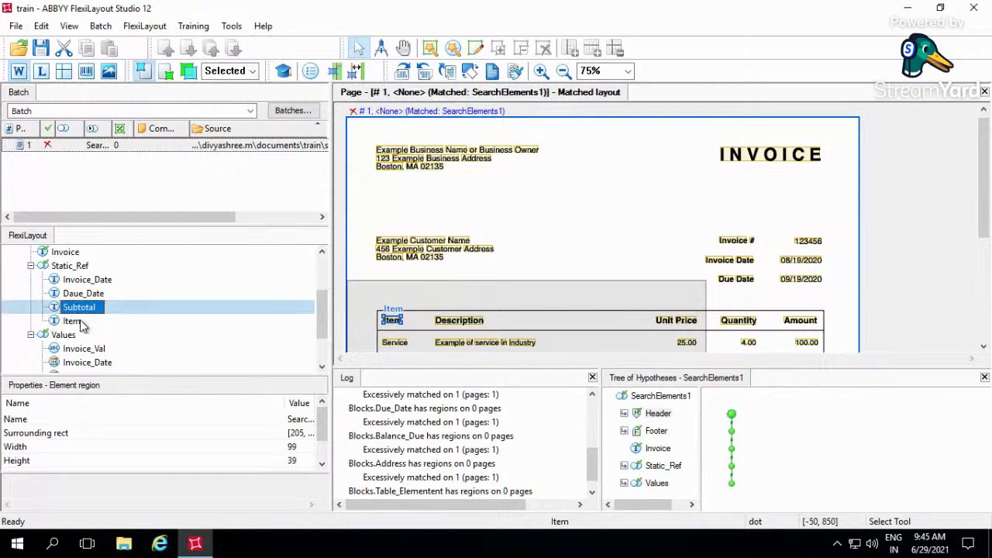
pyautogui.click(80, 324)
pyautogui.scroll(-1, 124, 333)
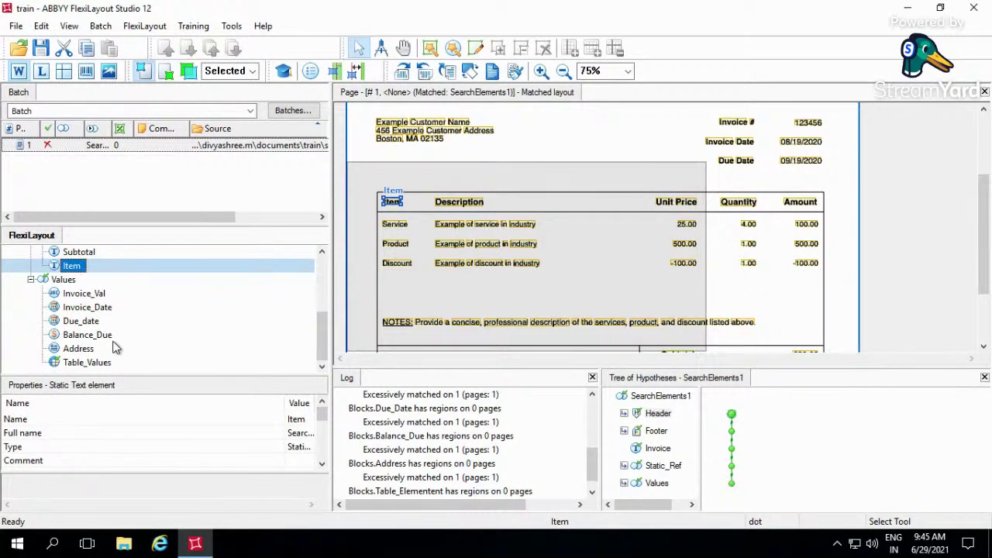
# Paste five copies of the Item static text element into the Static_Ref group.
pyautogui.hotkey('ctrl', 'v')
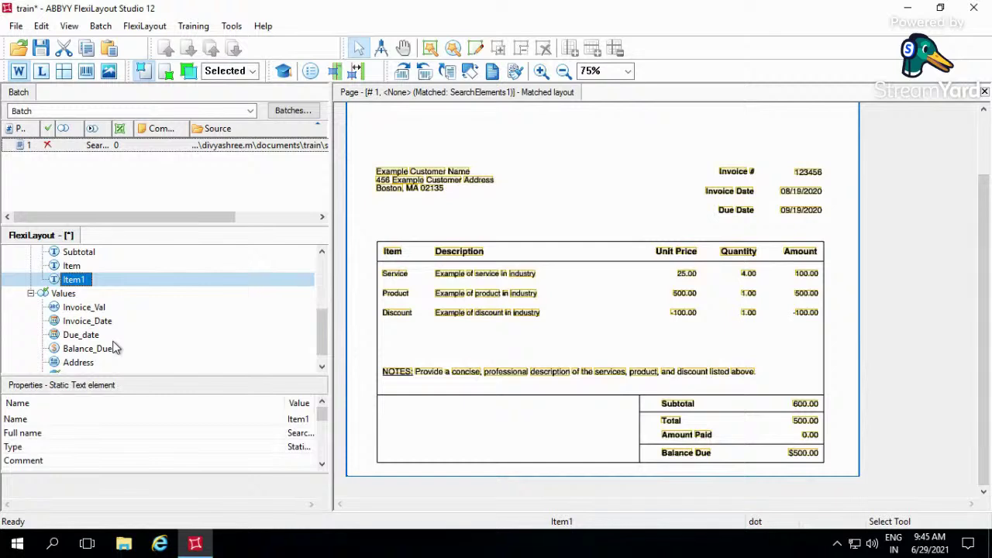
pyautogui.hotkey('ctrl', 'v')
pyautogui.hotkey('ctrl', 'v')
pyautogui.hotkey('ctrl', 'v')
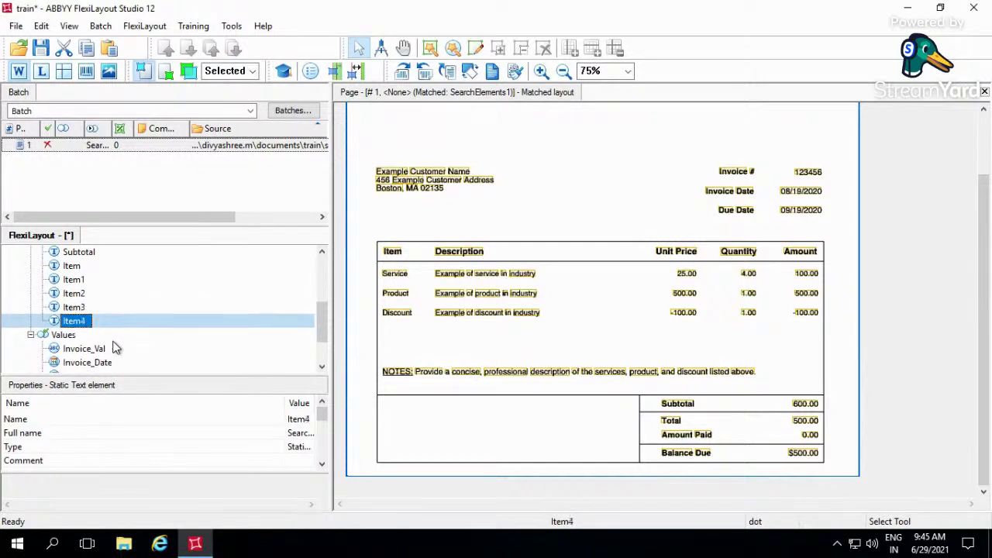
pyautogui.hotkey('ctrl', 'v')
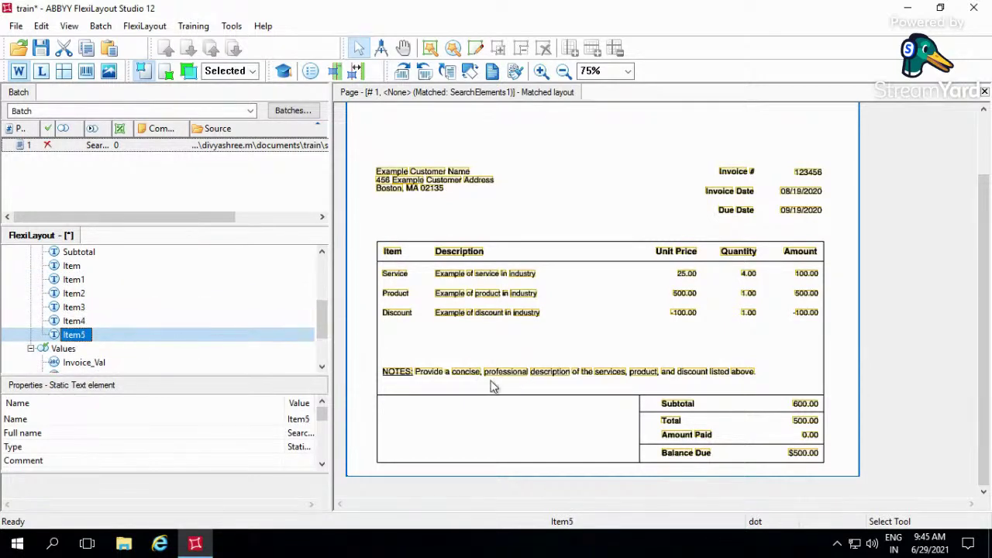
# Open the properties of the Item1 copy and rename the element as Description.
pyautogui.doubleClick(72, 279)
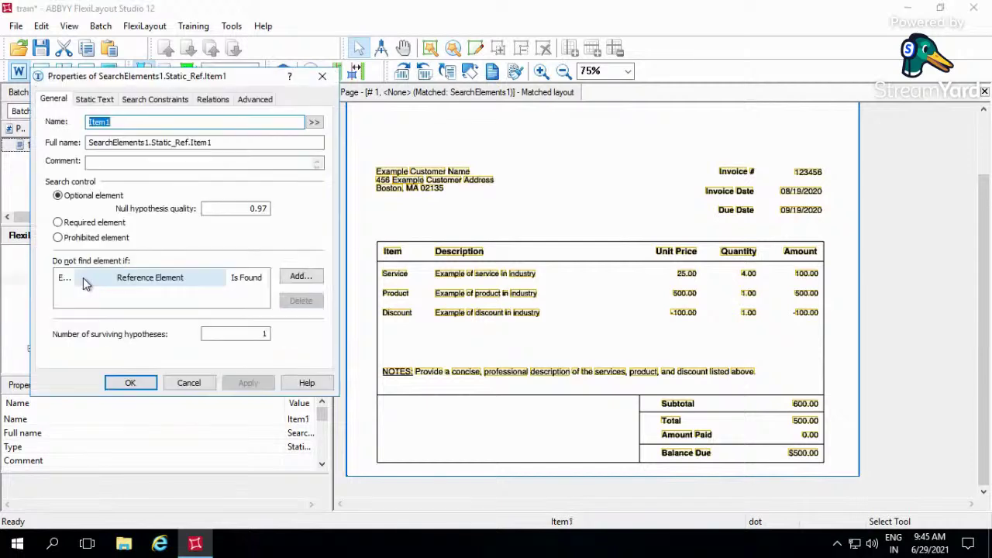
pyautogui.write('Descr')
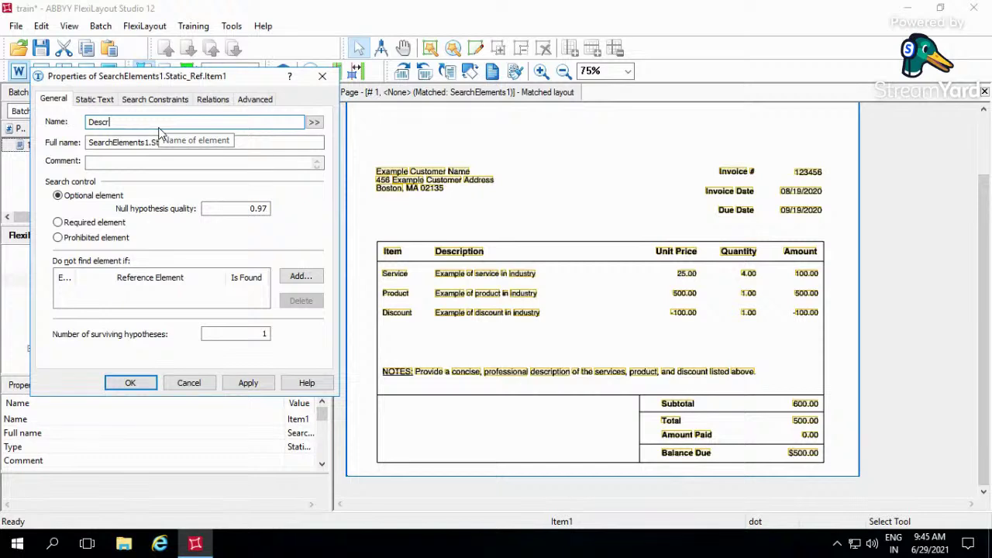
pyautogui.write('i')
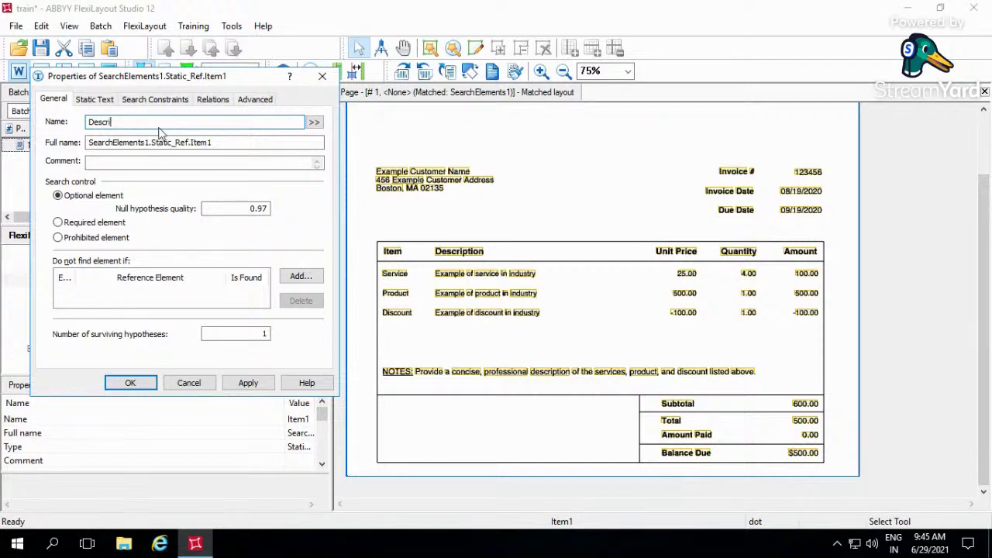
pyautogui.write('ption')
# Set the element's search text to "Description" and turn off the whole-words-only option.
pyautogui.click(95, 99)
pyautogui.click(128, 157)
pyautogui.hotkey('ctrl', 'a')
pyautogui.press('BackSpace')
pyautogui.write('D')
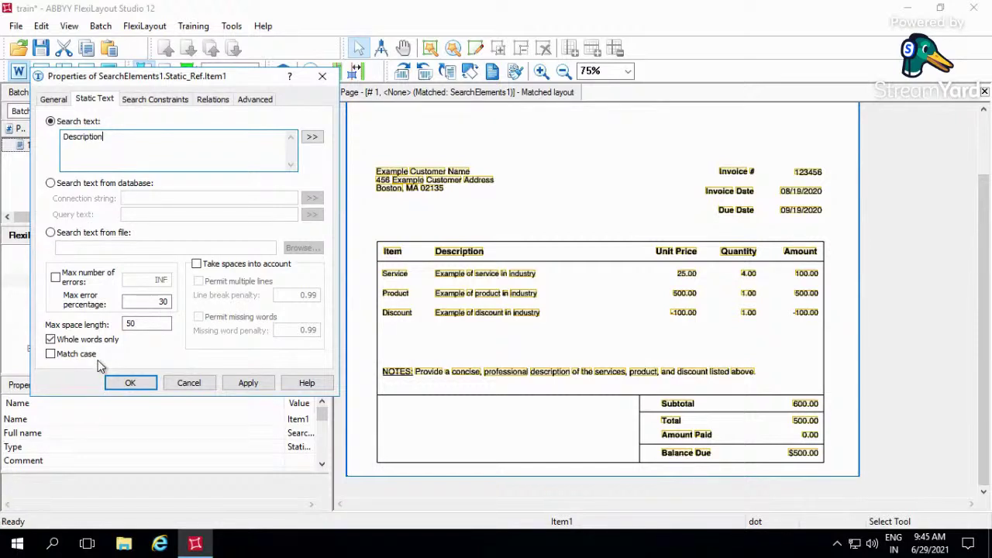
pyautogui.click(50, 340)
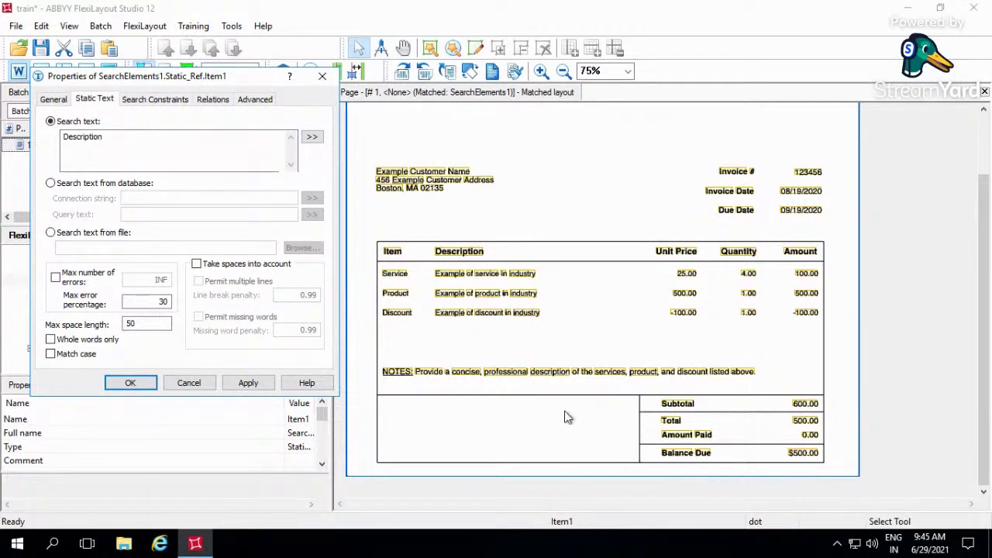
# Add a relation placing the Description element below the top boundary of Item in Static_Ref, with an offset of -30.
pyautogui.click(222, 101)
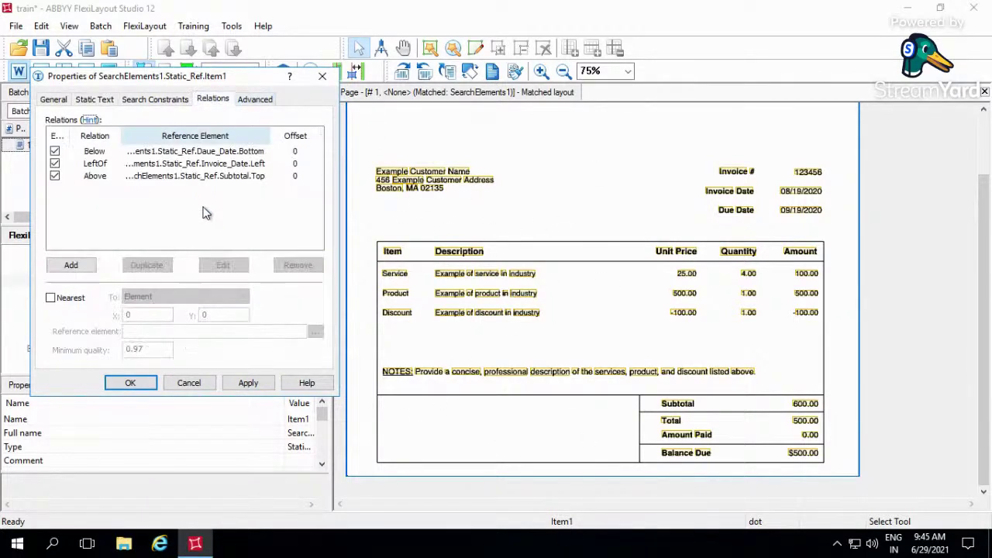
pyautogui.click(71, 265)
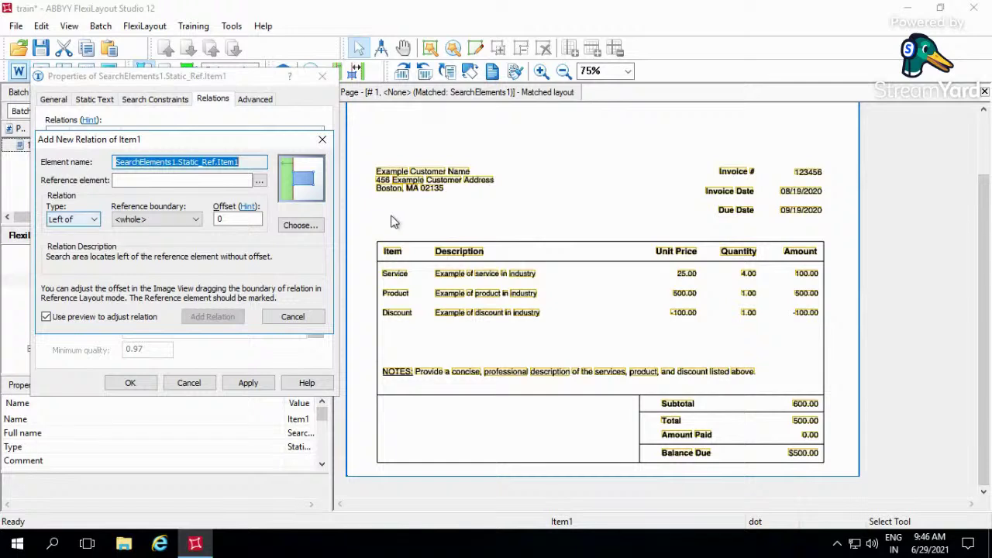
pyautogui.moveTo(402, 249); pyautogui.dragTo(830, 265)
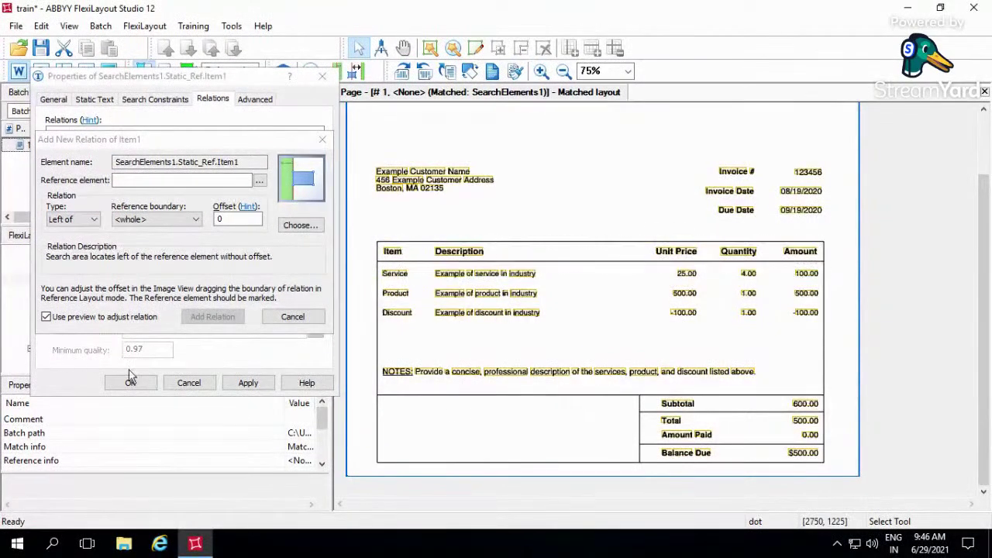
pyautogui.click(93, 220)
pyautogui.click(77, 262)
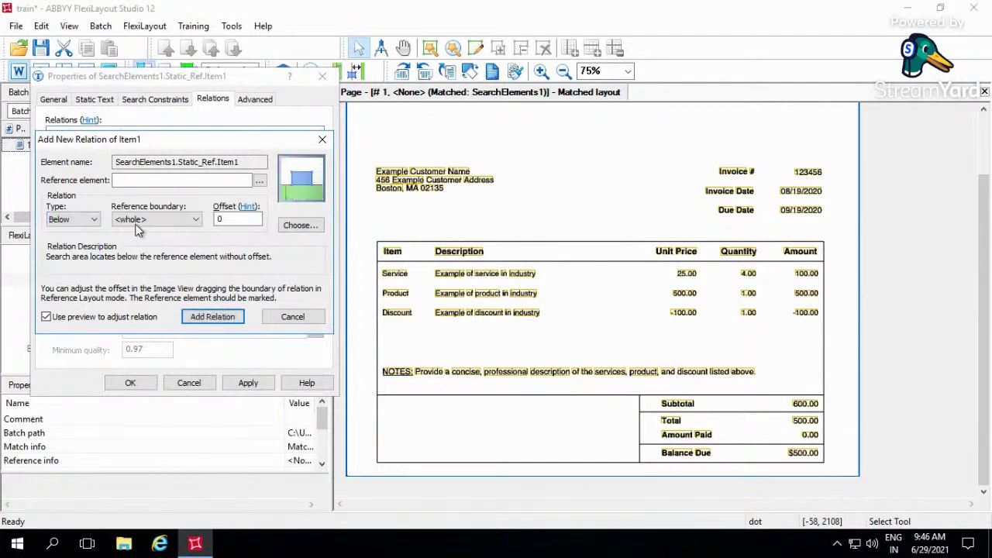
pyautogui.click(138, 220)
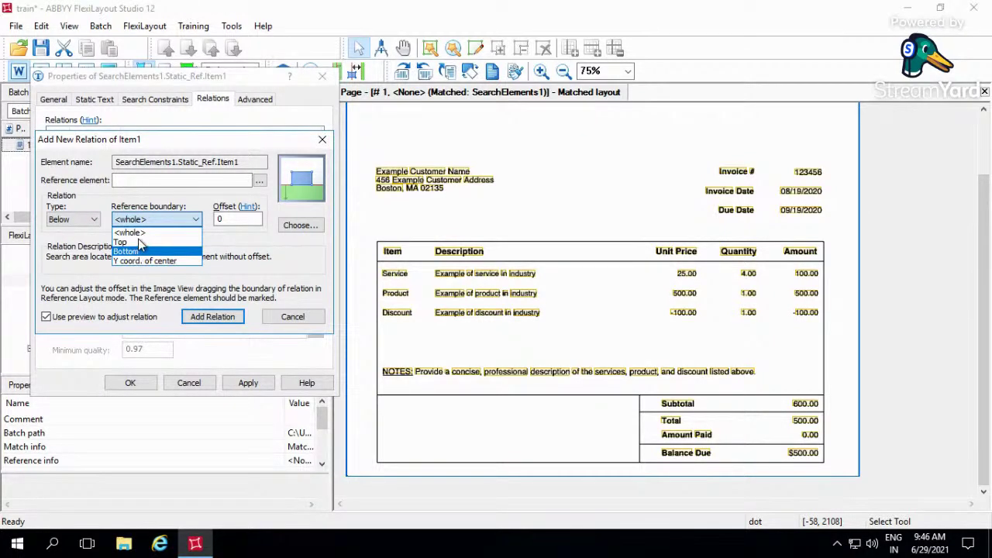
pyautogui.click(132, 242)
pyautogui.click(260, 180)
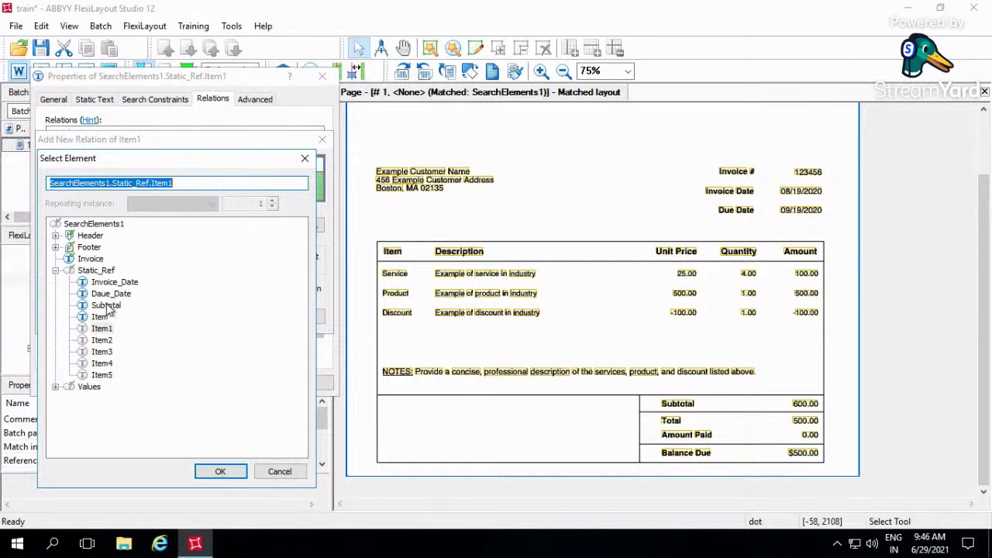
pyautogui.click(111, 295)
pyautogui.click(102, 317)
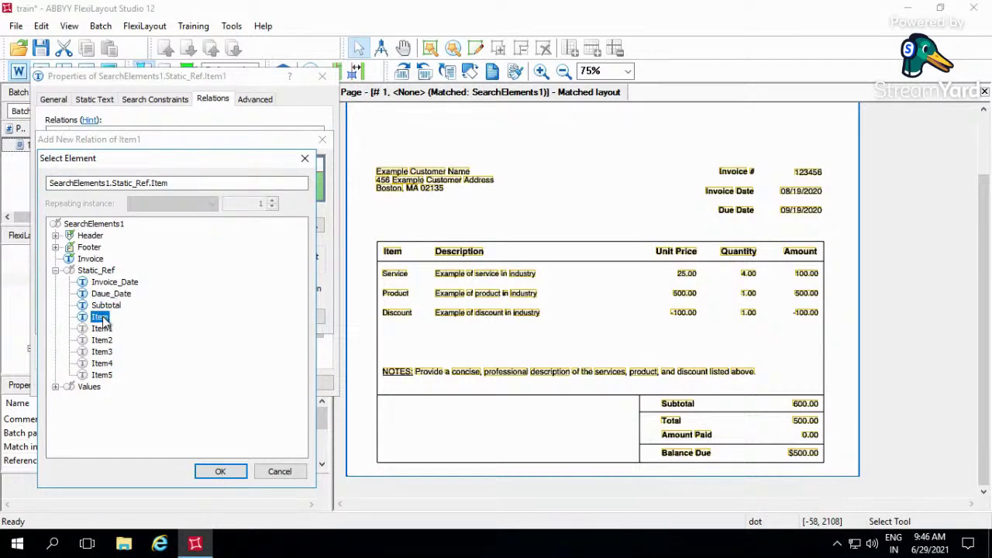
pyautogui.doubleClick(103, 319)
pyautogui.moveTo(224, 220); pyautogui.dragTo(199, 222)
pyautogui.write('-30')
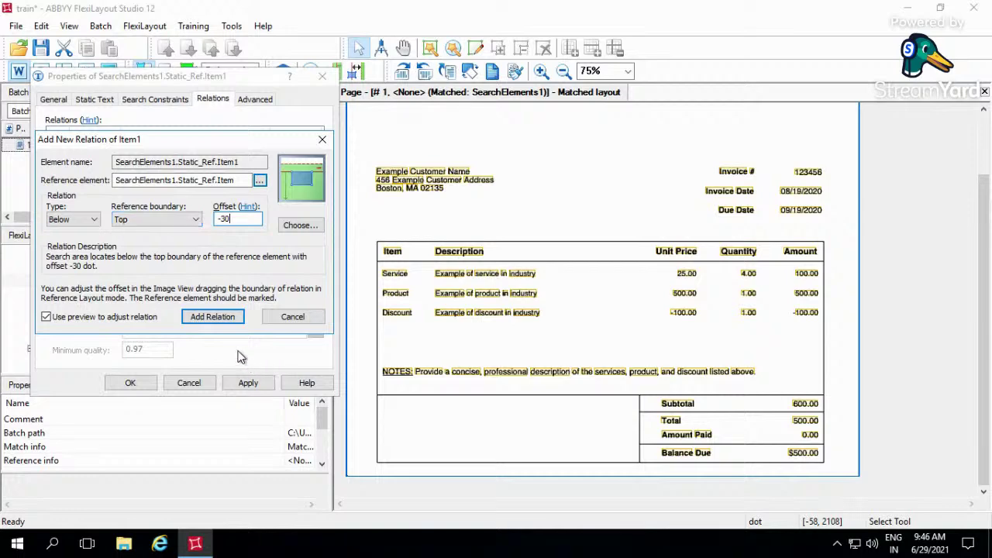
pyautogui.click(220, 317)
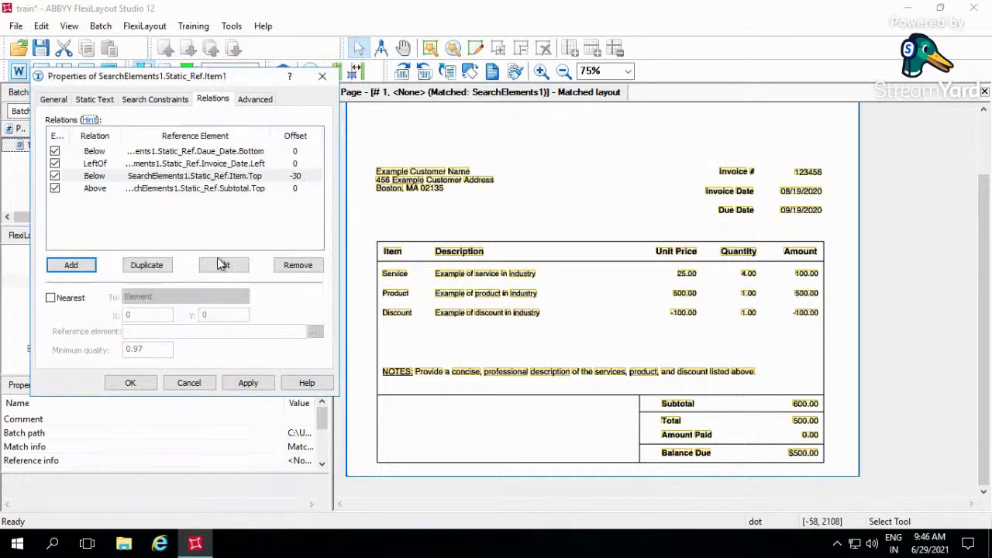
# Duplicate the relation to Item's top boundary and change the copy to Above the Bottom boundary, keeping the -30 offset.
pyautogui.click(246, 176)
pyautogui.hotkey('ctrl', 'c')
pyautogui.hotkey('ctrl', 'v')
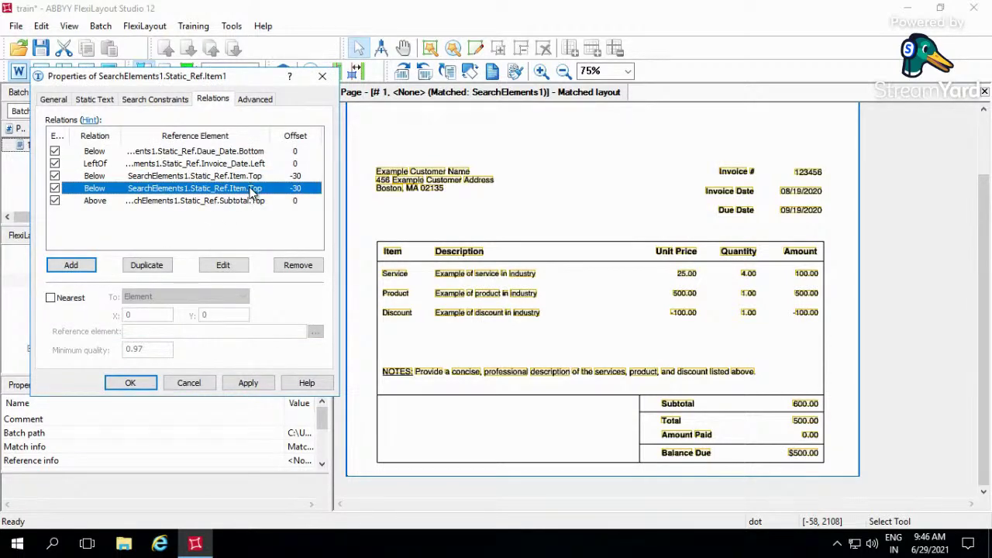
pyautogui.doubleClick(252, 189)
pyautogui.click(82, 219)
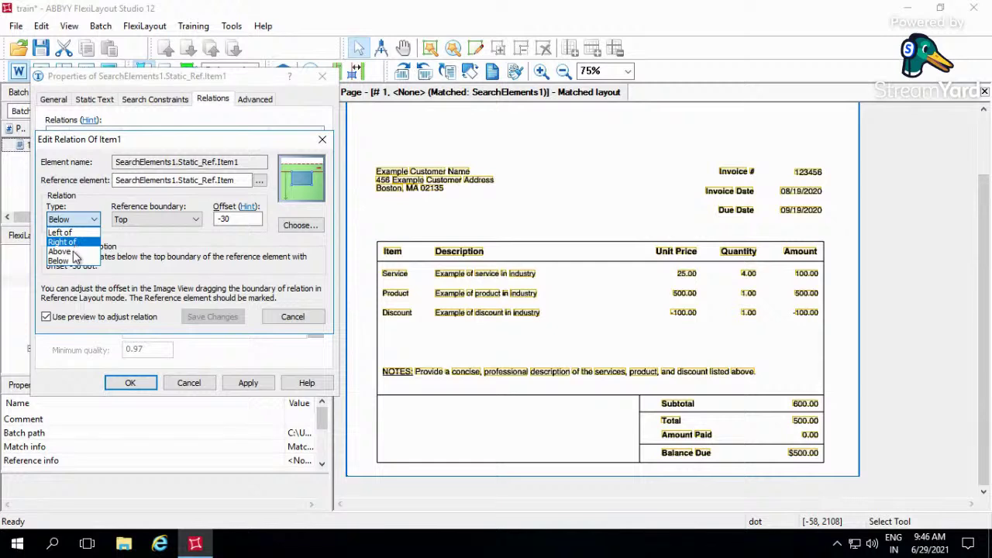
pyautogui.click(73, 252)
pyautogui.click(141, 220)
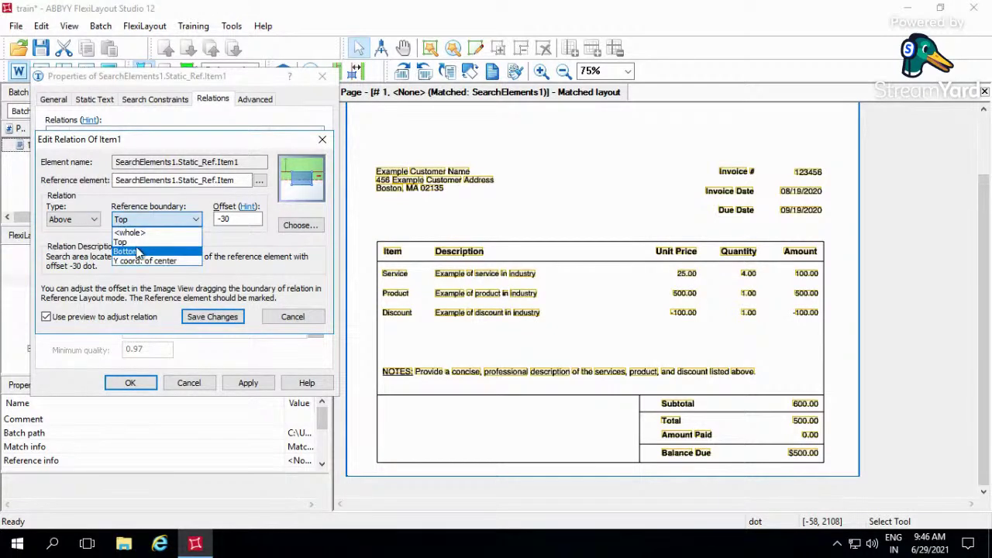
pyautogui.click(130, 251)
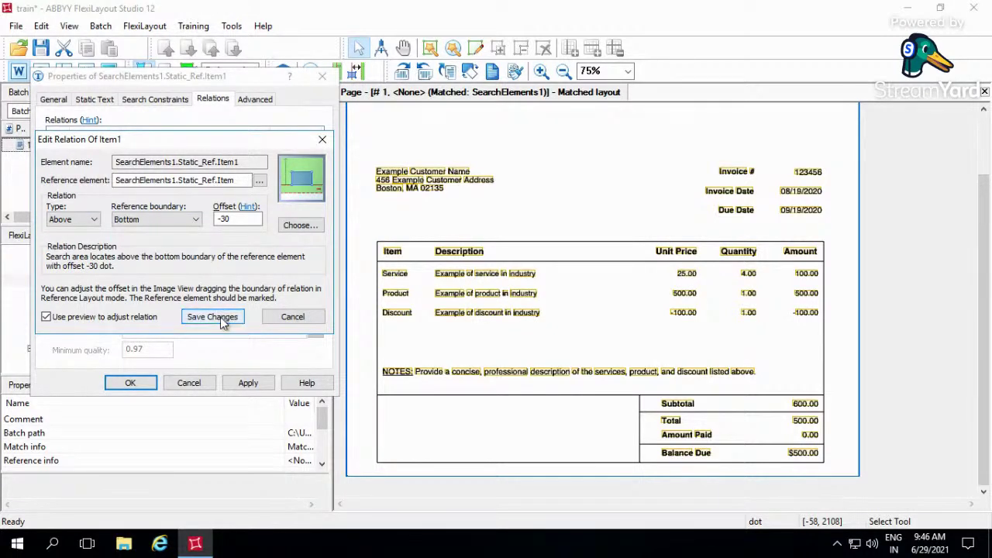
pyautogui.click(221, 317)
# Add a relation placing the Description element right of the right boundary of Item in Static_Ref, with zero offset.
pyautogui.click(89, 267)
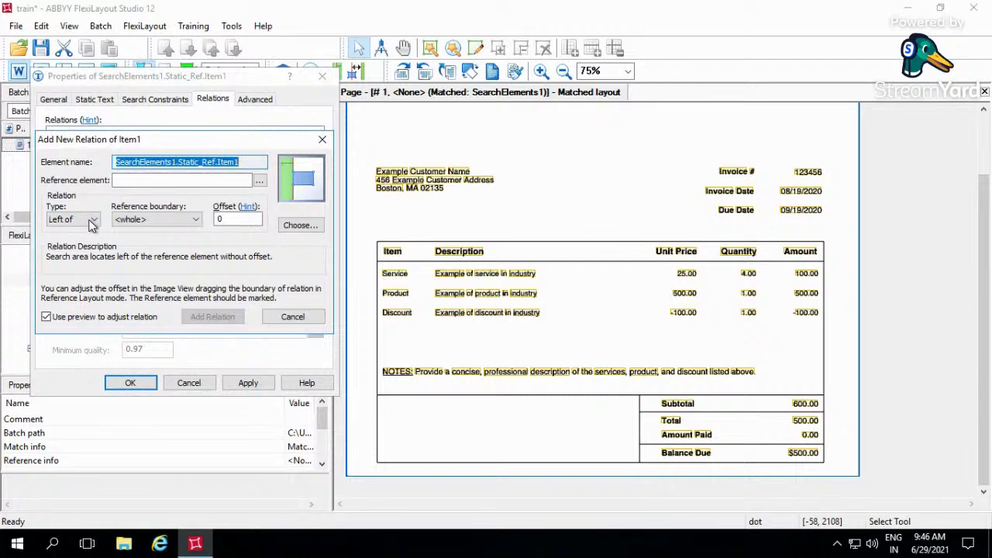
pyautogui.click(90, 221)
pyautogui.click(83, 243)
pyautogui.click(165, 219)
pyautogui.click(122, 251)
pyautogui.click(260, 180)
pyautogui.click(99, 316)
pyautogui.click(220, 471)
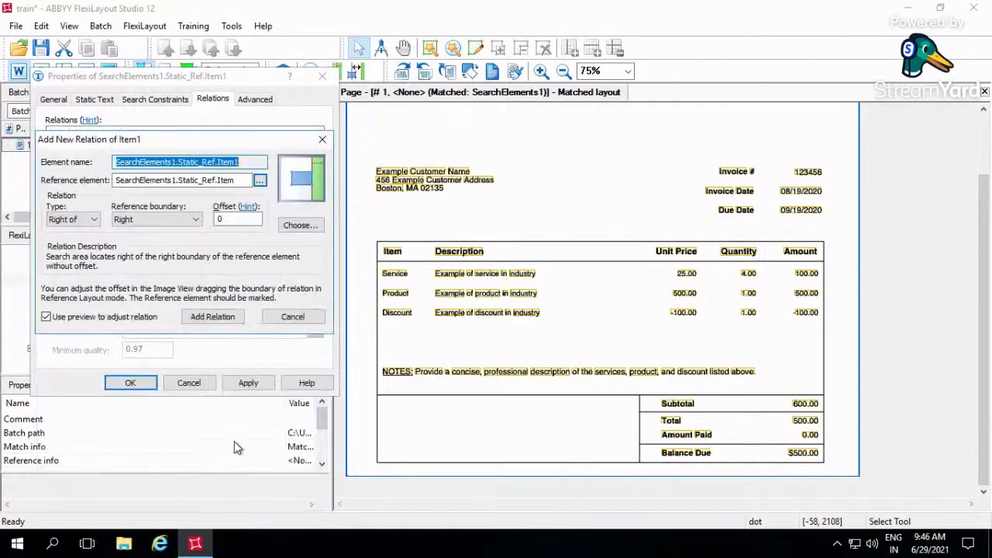
pyautogui.click(202, 317)
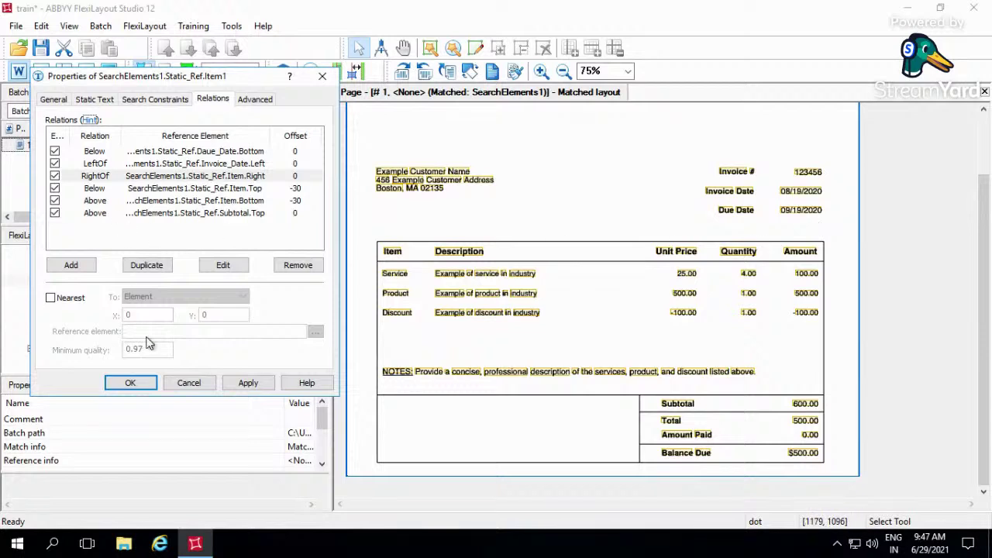
# Apply the Description element's properties, close them and save the project.
pyautogui.click(248, 383)
pyautogui.click(131, 383)
pyautogui.hotkey('ctrl', 's')
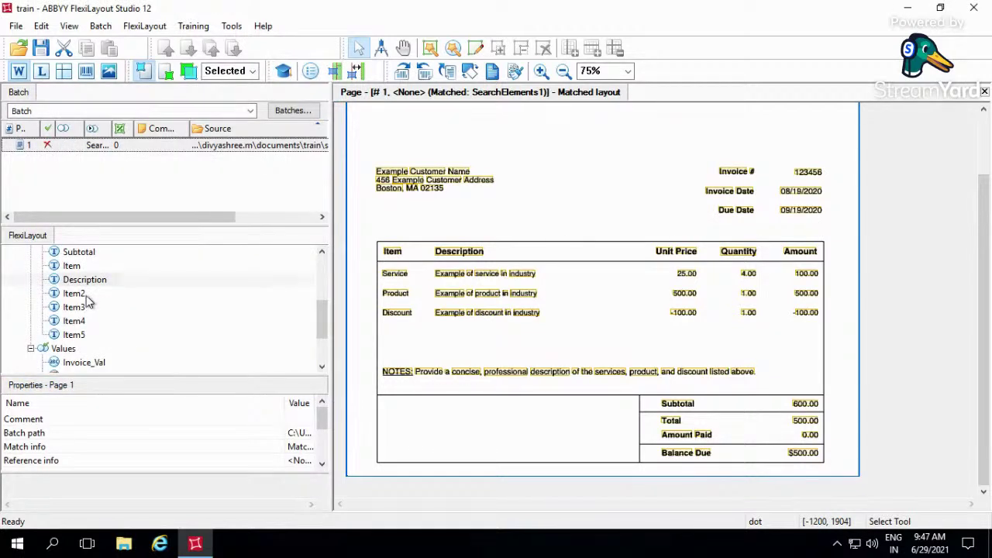
# Delete the Item2, Item3 and Item4 copies from the Static_Ref group.
pyautogui.click(87, 296)
pyautogui.hotkey('shift', 'Down')
pyautogui.hotkey('shift', 'Down')
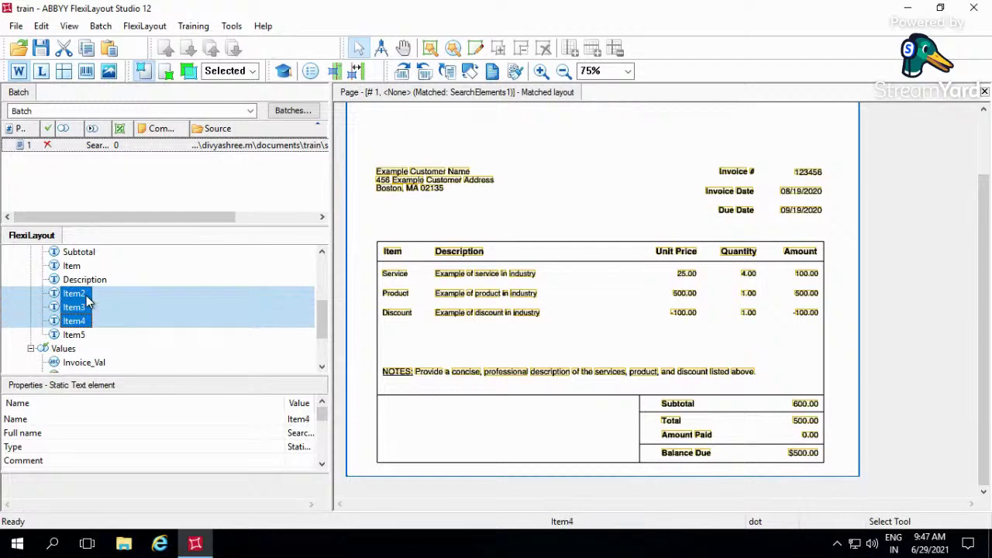
pyautogui.press('Delete')
pyautogui.press('Return')
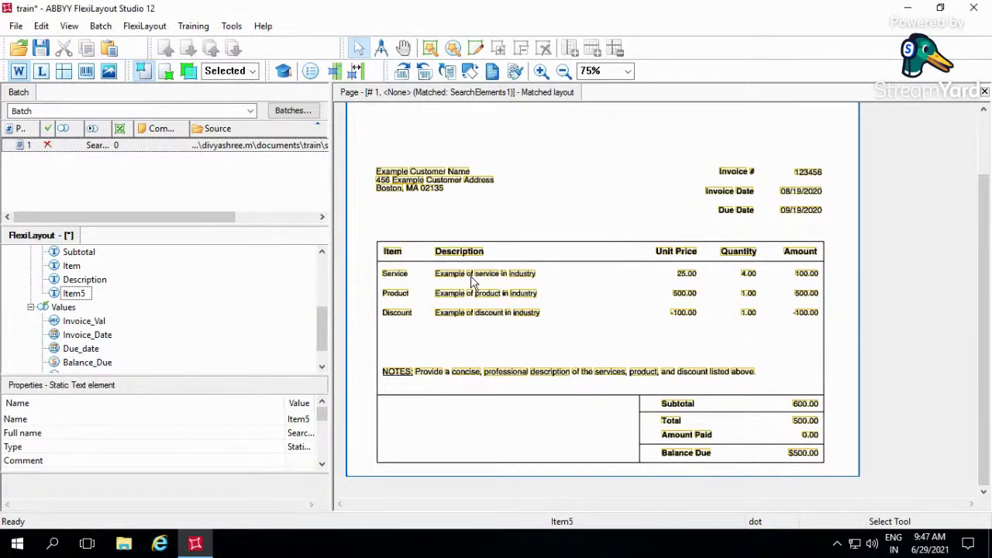
# Copy the Description element and paste three copies of it into Static_Ref.
pyautogui.click(85, 280)
pyautogui.hotkey('ctrl', 'c')
pyautogui.hotkey('ctrl', 'v')
pyautogui.hotkey('ctrl', 'v')
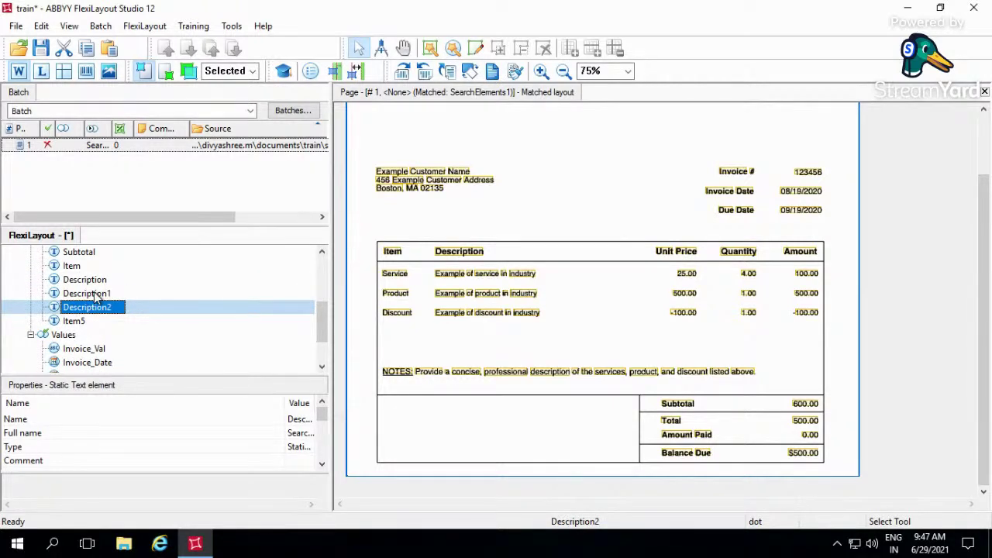
pyautogui.hotkey('ctrl', 'v')
# Rename the original Description element in the FlexiLayout tree as Unit_Price.
pyautogui.click(114, 284)
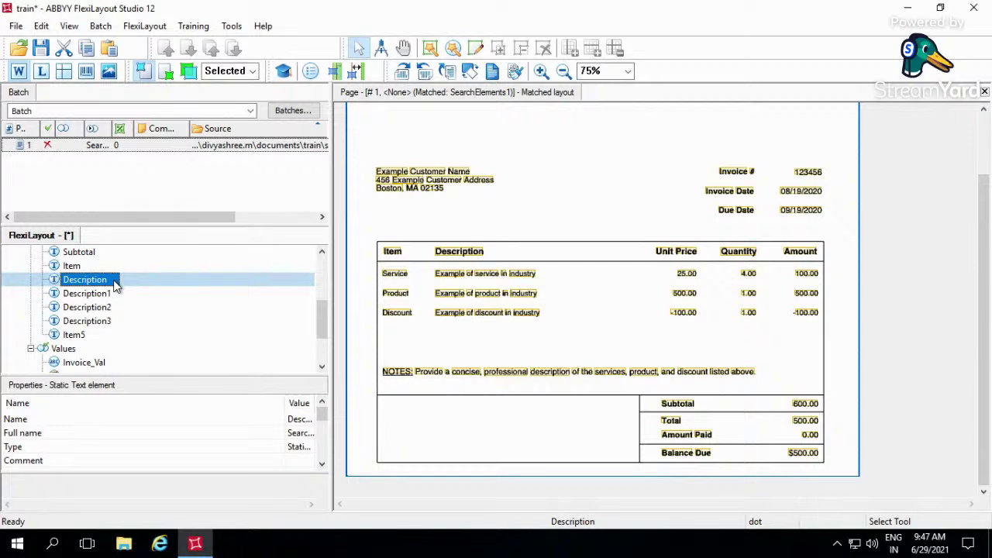
pyautogui.click(114, 282)
pyautogui.write('U')
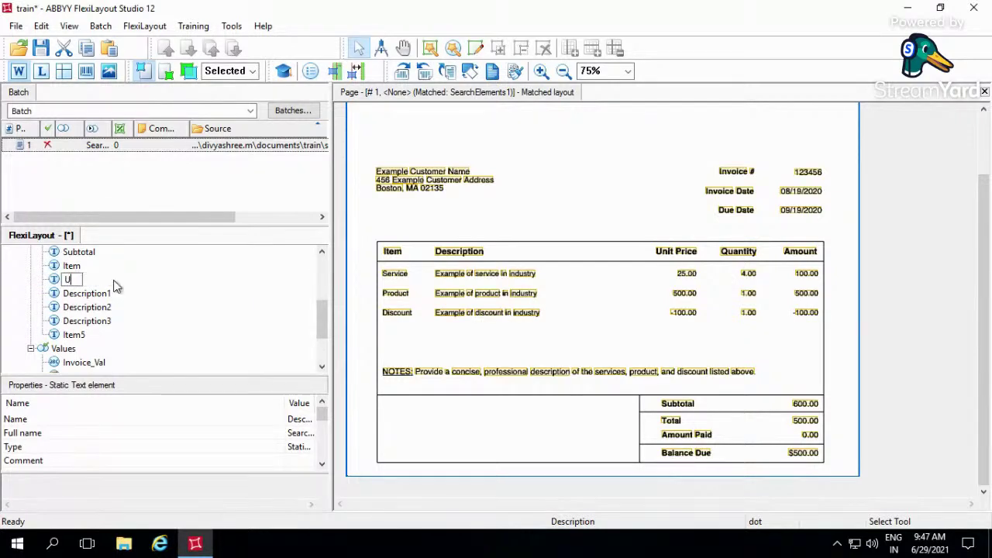
pyautogui.write('nit_Price')
pyautogui.press('Return')
# Replace the Unit_Price element's search text with "Unit Price".
pyautogui.doubleClick(117, 285)
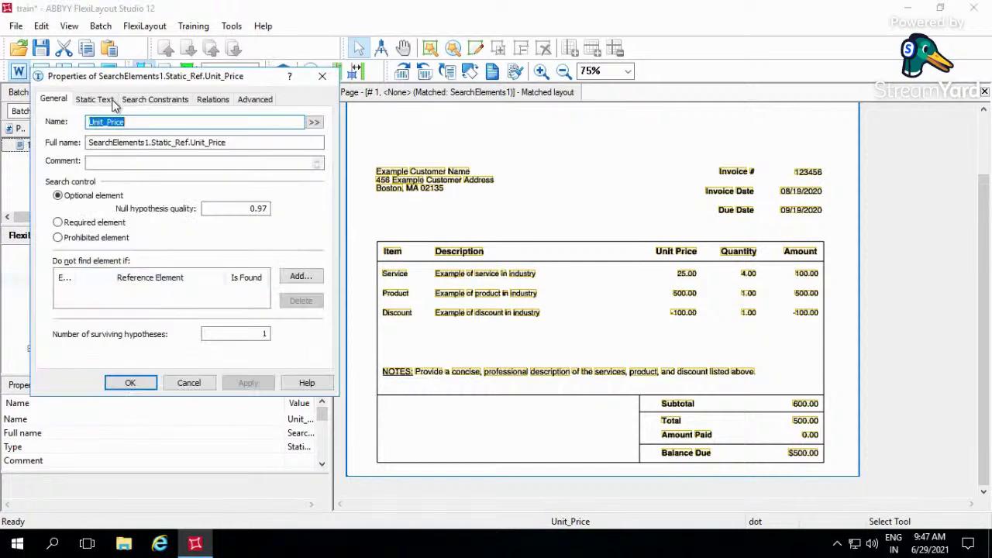
pyautogui.click(94, 99)
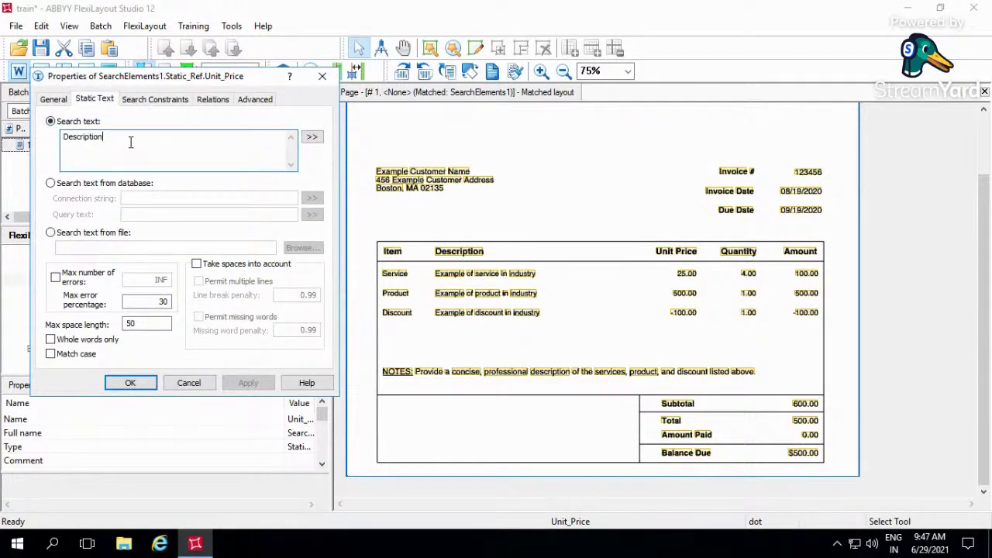
pyautogui.doubleClick(130, 142)
pyautogui.press('BackSpace')
pyautogui.write('Unit Price')
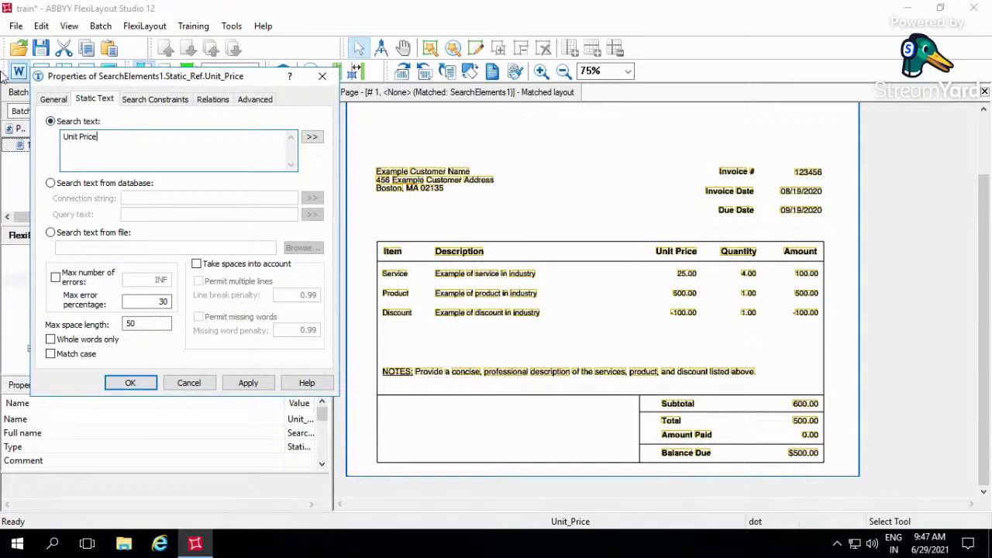
pyautogui.click(173, 102)
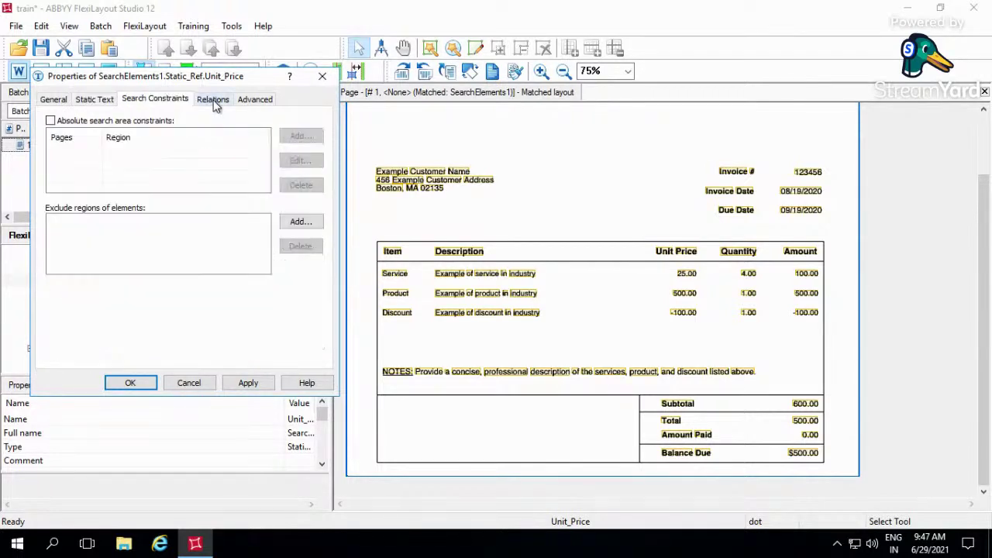
pyautogui.click(215, 101)
pyautogui.click(70, 265)
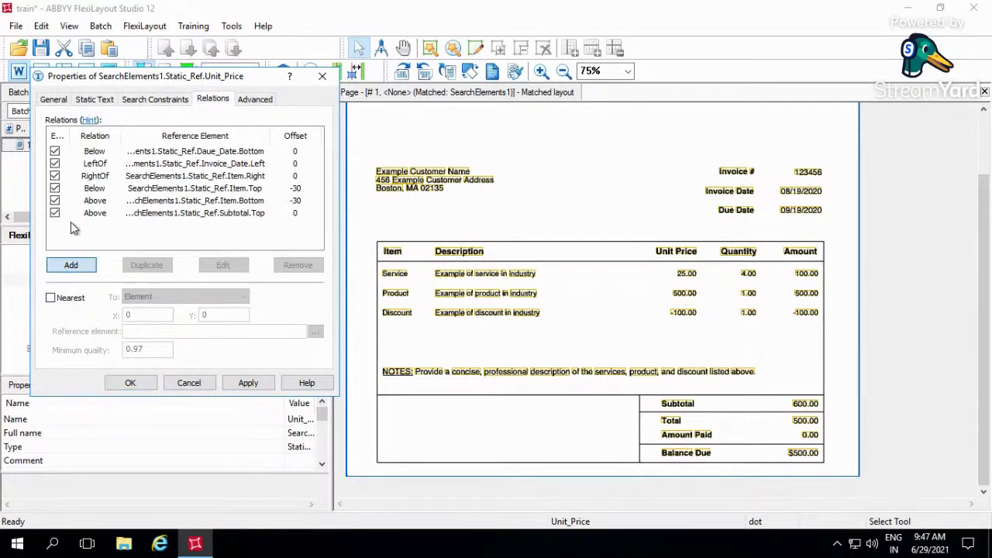
pyautogui.click(77, 220)
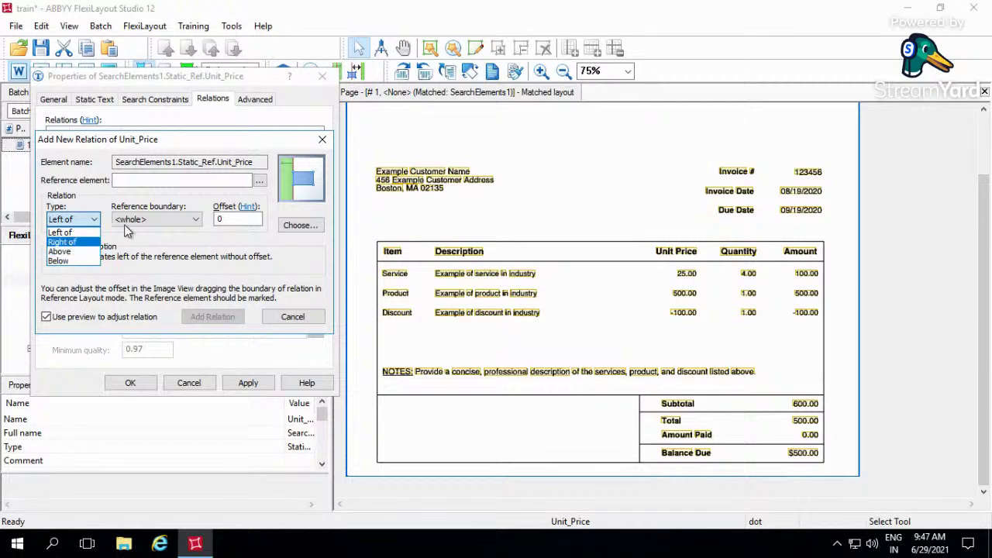
pyautogui.press('Tab')
pyautogui.hotkey('alt', 'Down')
pyautogui.click(137, 252)
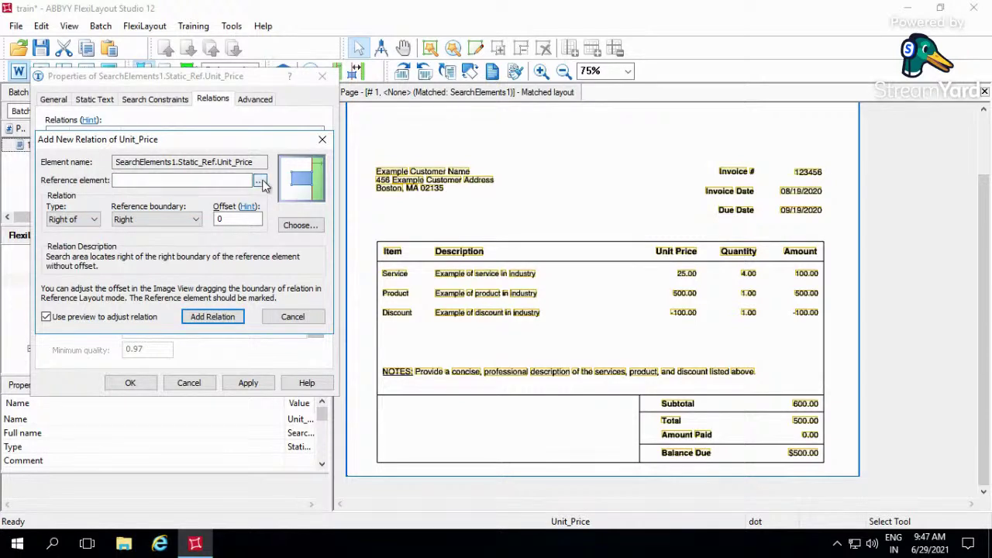
pyautogui.click(260, 180)
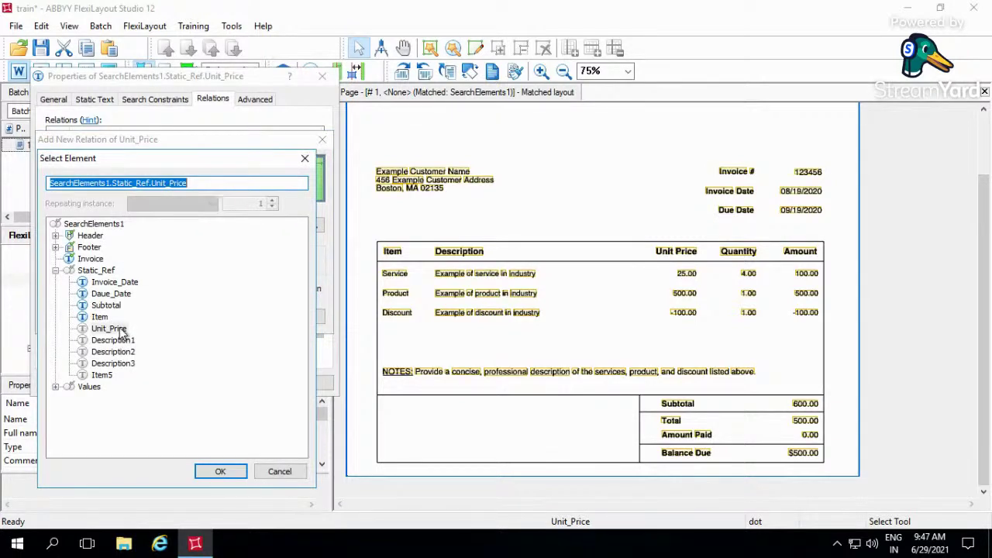
pyautogui.click(306, 158)
pyautogui.click(322, 140)
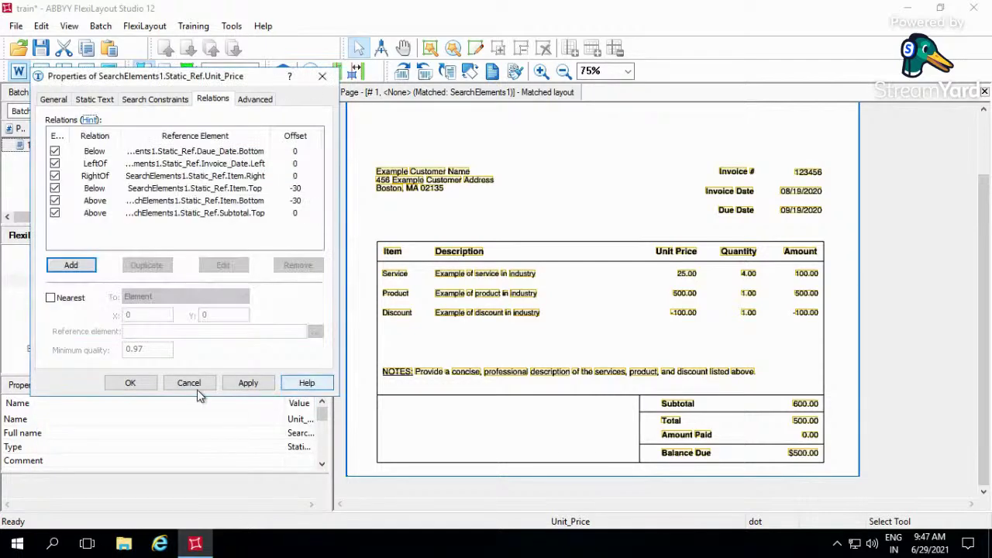
pyautogui.click(190, 385)
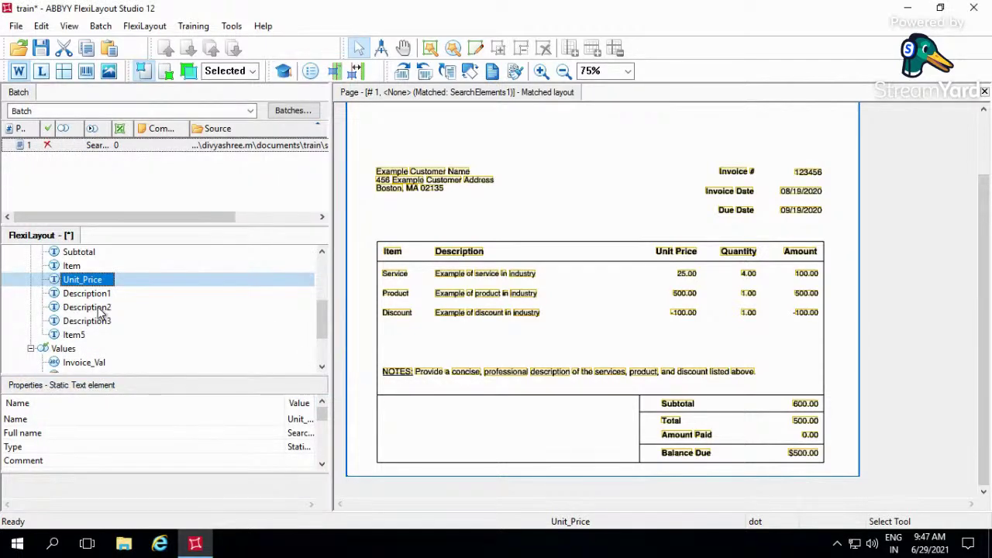
pyautogui.click(100, 307)
pyautogui.click(109, 283)
pyautogui.click(101, 320)
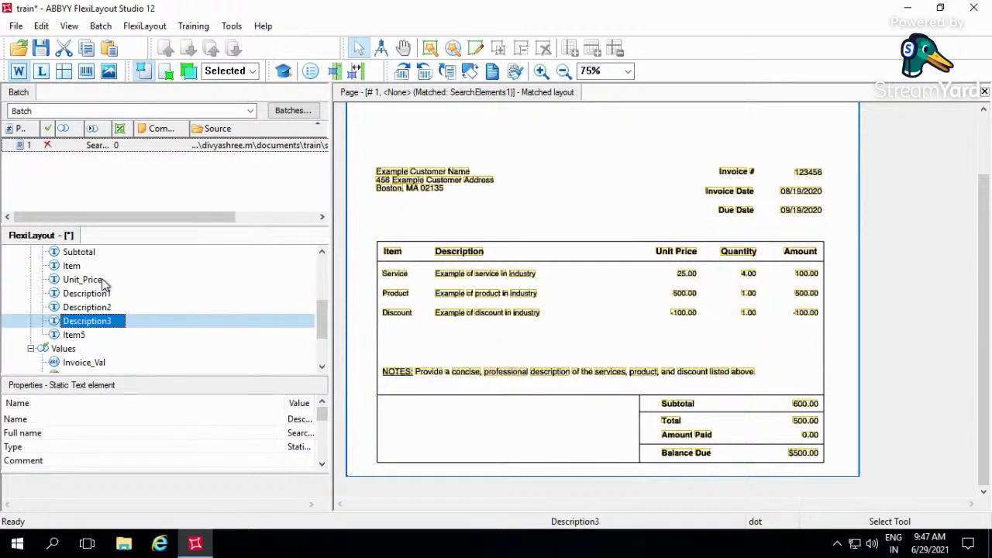
# Rename the Unit_Price element in Static_Ref back to Description.
pyautogui.doubleClick(101, 279)
pyautogui.click(217, 103)
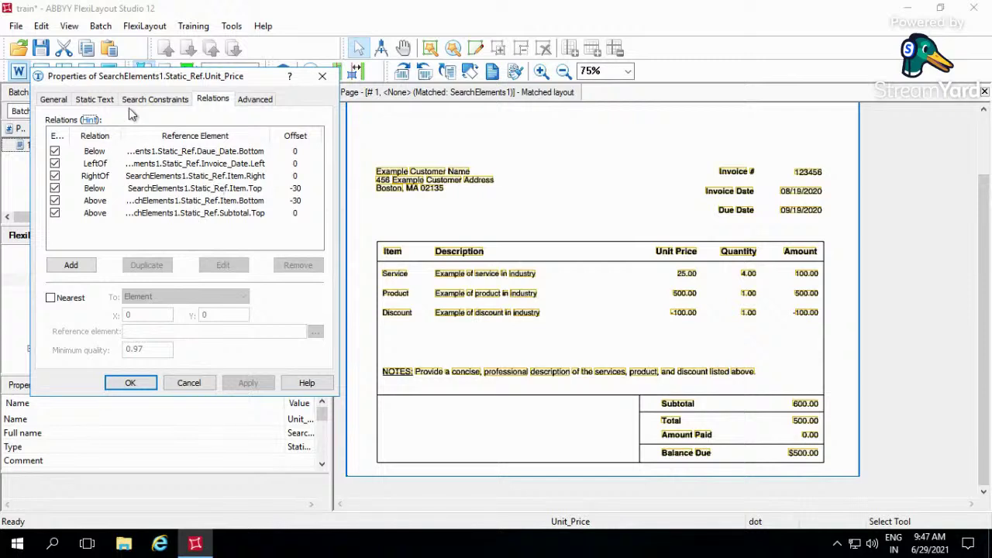
pyautogui.click(94, 100)
pyautogui.click(60, 102)
pyautogui.write('De')
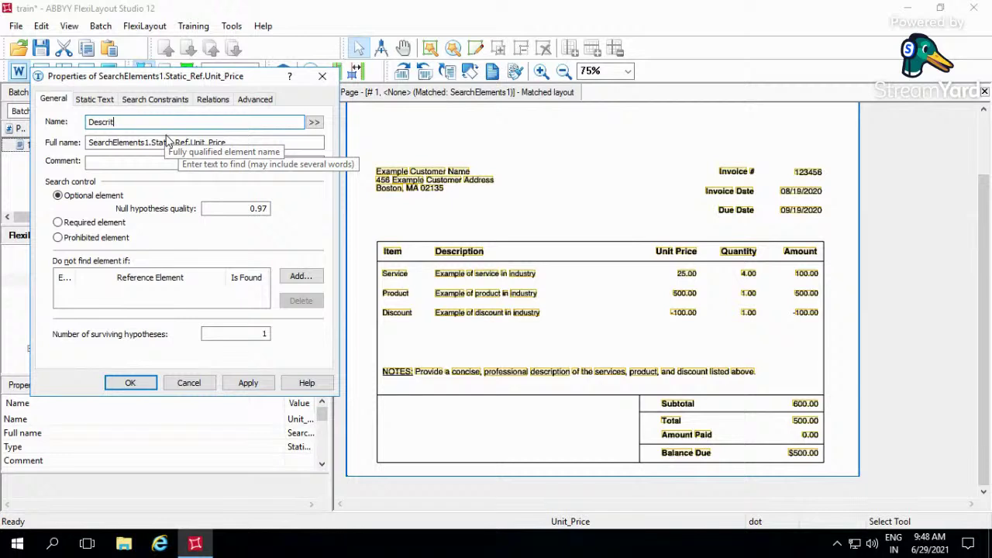
pyautogui.write('scrit')
pyautogui.press('BackSpace')
pyautogui.write('p')
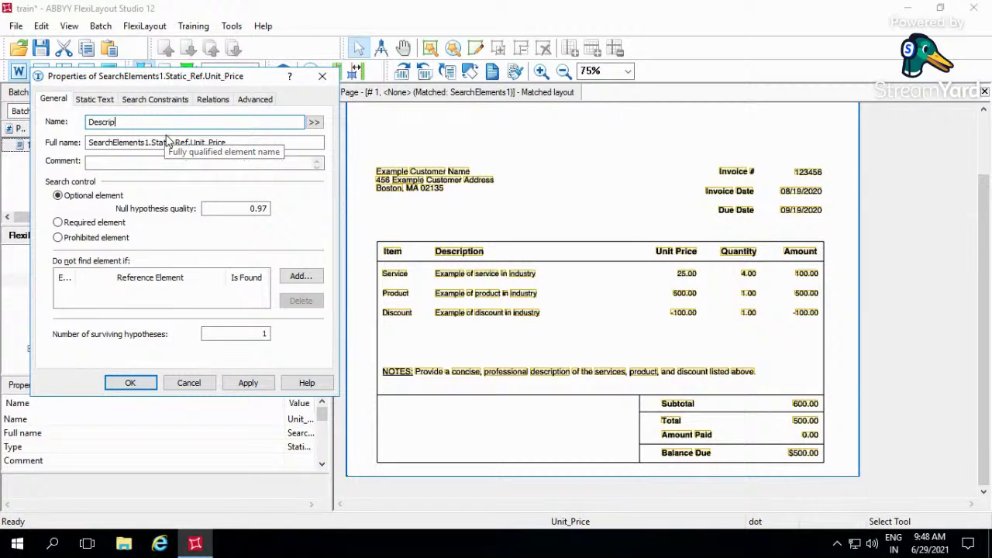
pyautogui.write('tion')
pyautogui.click(130, 383)
# Rename the Description1 element as Unit_Price and replace its search text with "Unit Price".
pyautogui.doubleClick(108, 294)
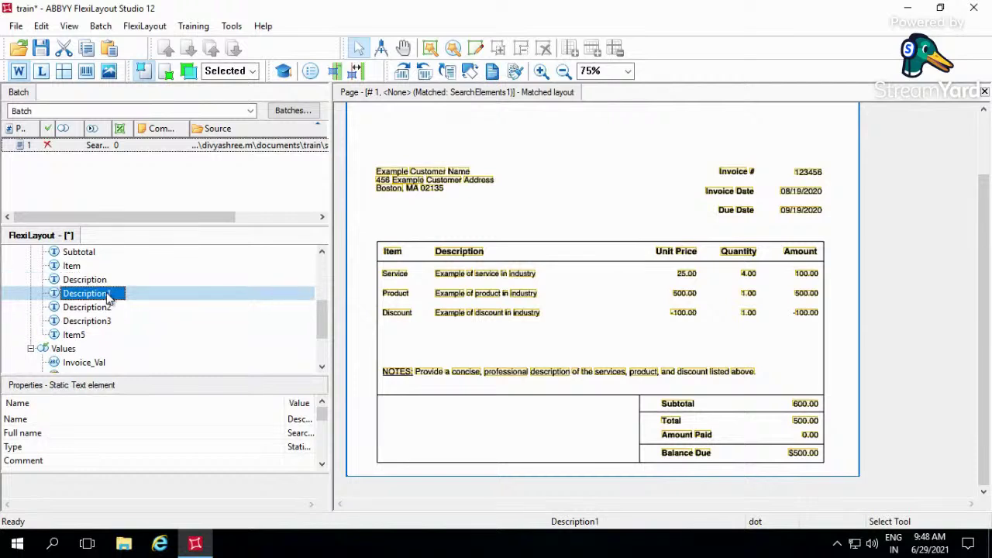
pyautogui.click(153, 122)
pyautogui.doubleClick(154, 122)
pyautogui.write('Unit')
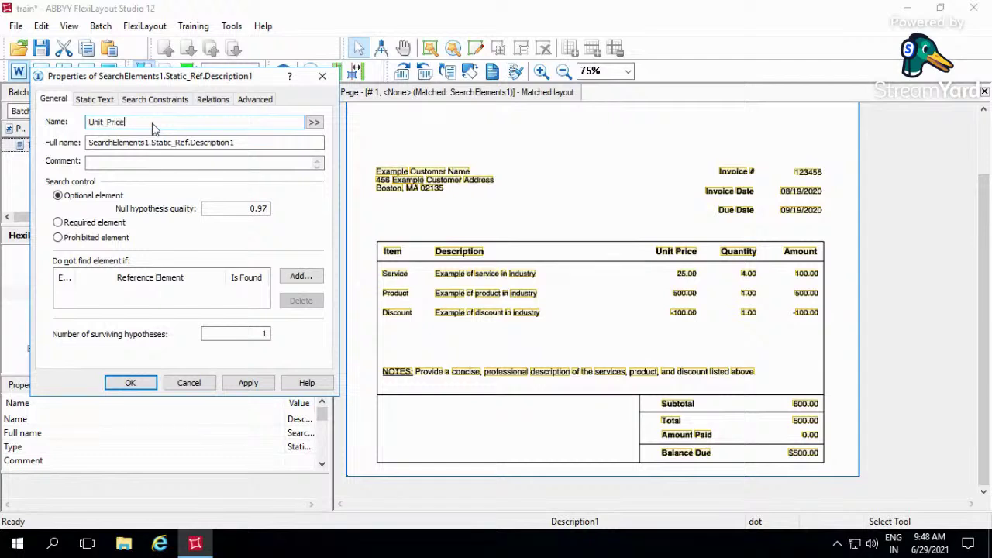
pyautogui.write('_Price')
pyautogui.click(95, 100)
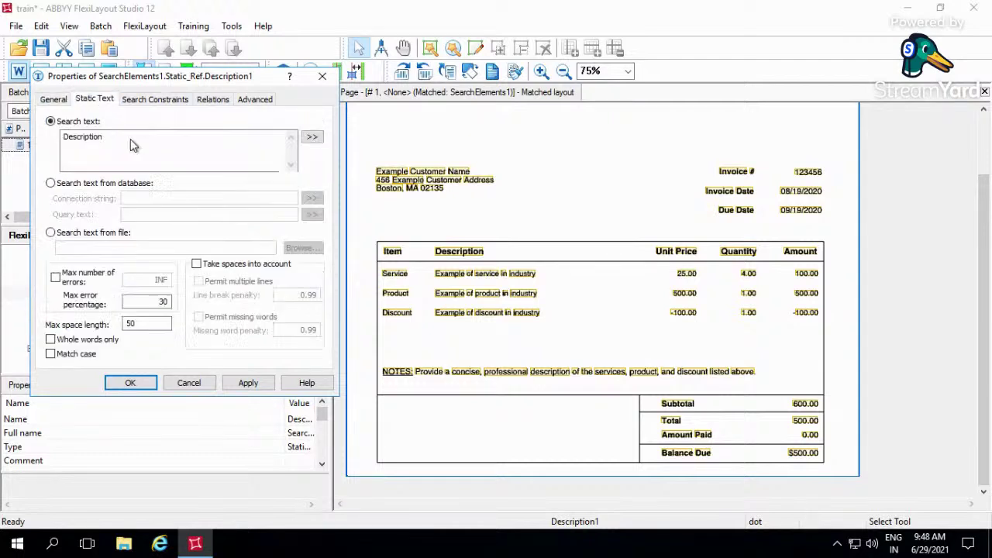
pyautogui.click(152, 140)
pyautogui.doubleClick(152, 140)
pyautogui.write('Unit Price')
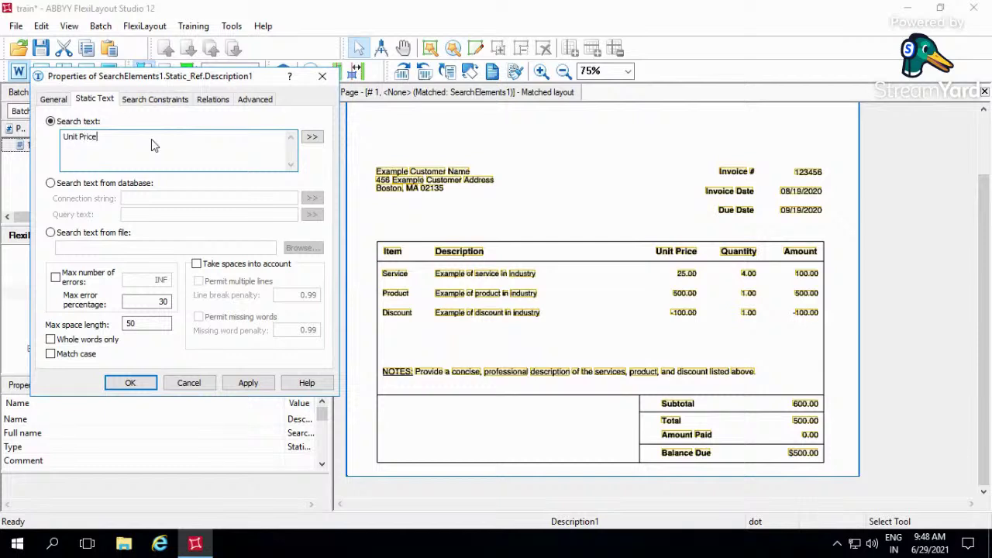
# Add a Right of relation to the new Unit_Price element, referencing the Right boundary of Static_Ref.Description.
pyautogui.click(212, 99)
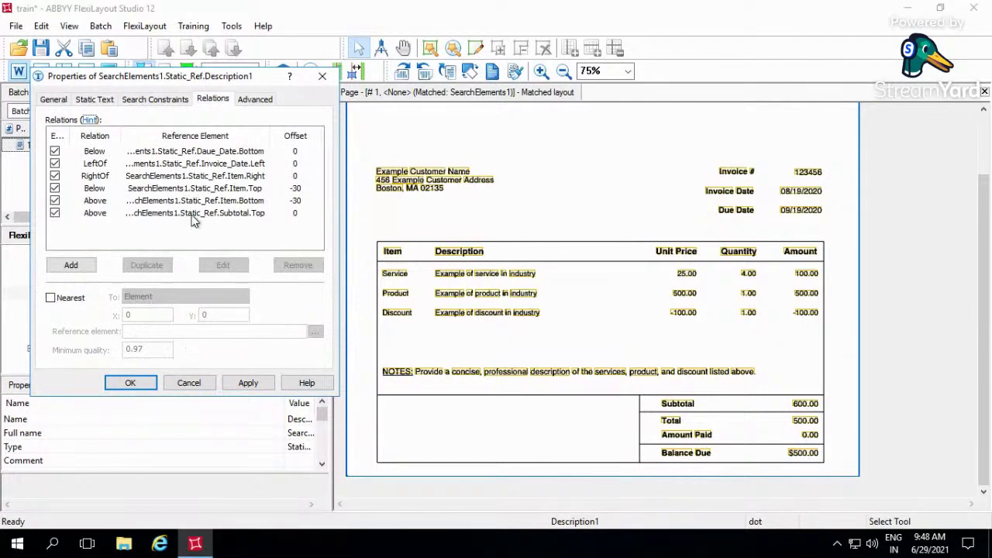
pyautogui.click(71, 265)
pyautogui.click(89, 220)
pyautogui.click(83, 244)
pyautogui.click(124, 220)
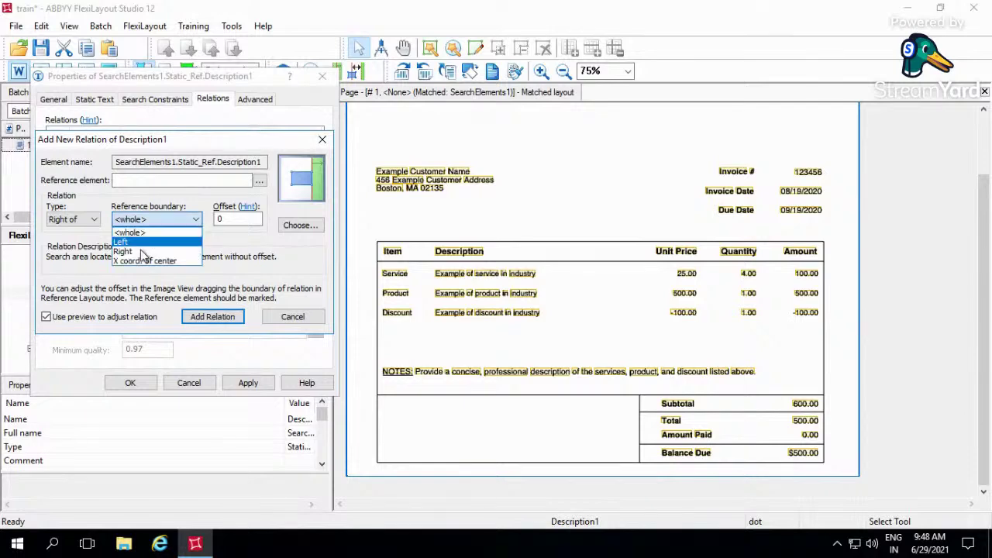
pyautogui.click(141, 251)
pyautogui.click(259, 181)
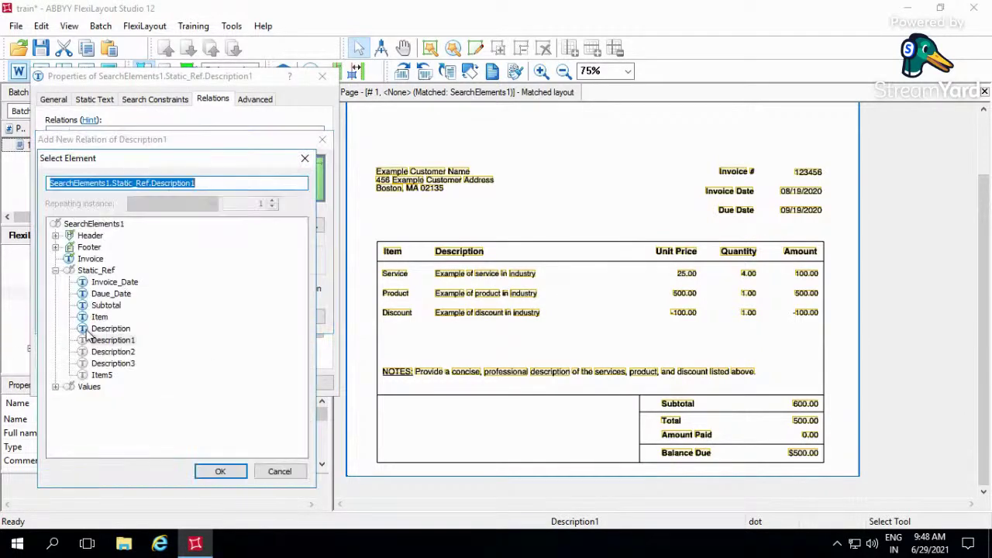
pyautogui.click(199, 419)
pyautogui.click(214, 468)
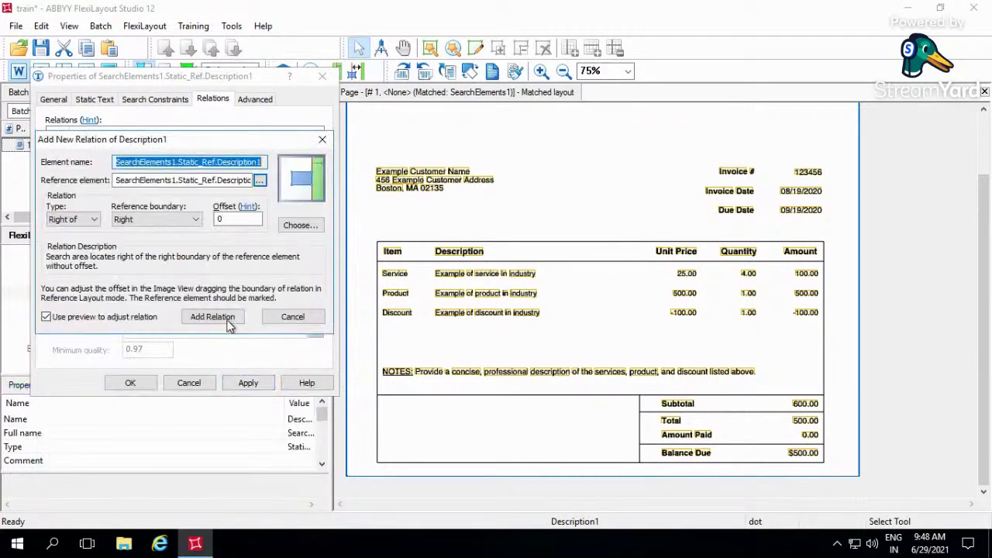
pyautogui.click(230, 321)
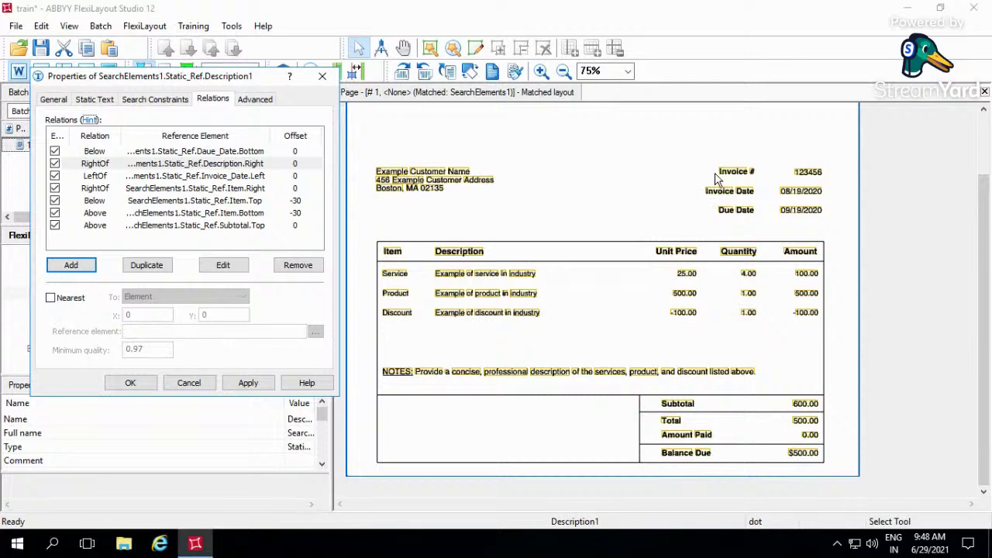
# Set the offset of the element's Left of Invoice_Date relation to -100 and save its properties.
pyautogui.click(166, 178)
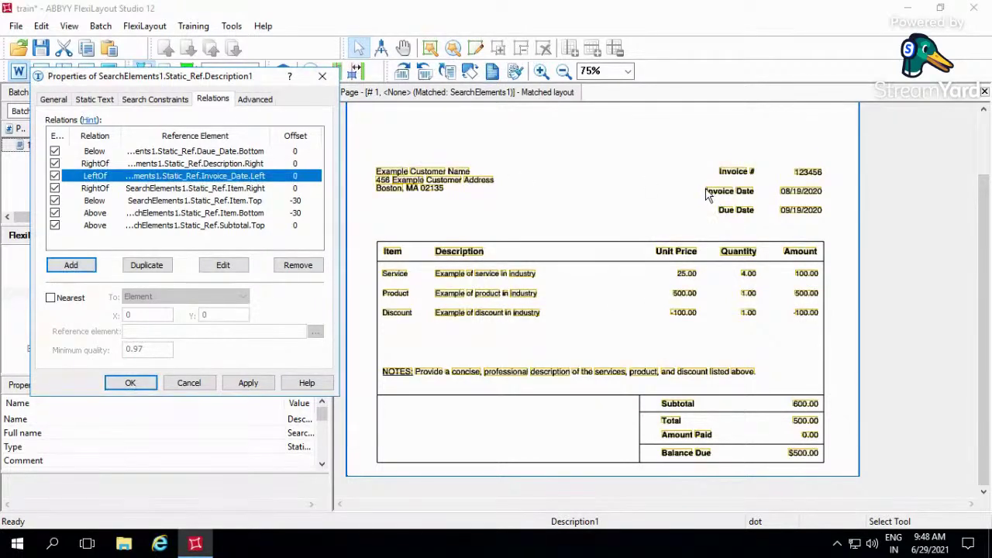
pyautogui.moveTo(706, 189); pyautogui.dragTo(700, 289)
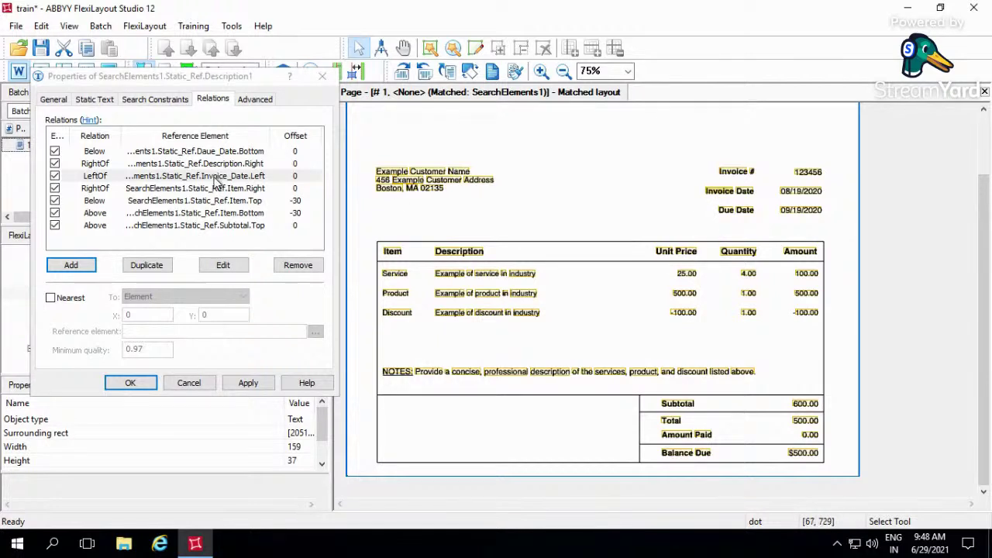
pyautogui.doubleClick(219, 176)
pyautogui.moveTo(239, 221); pyautogui.dragTo(208, 219)
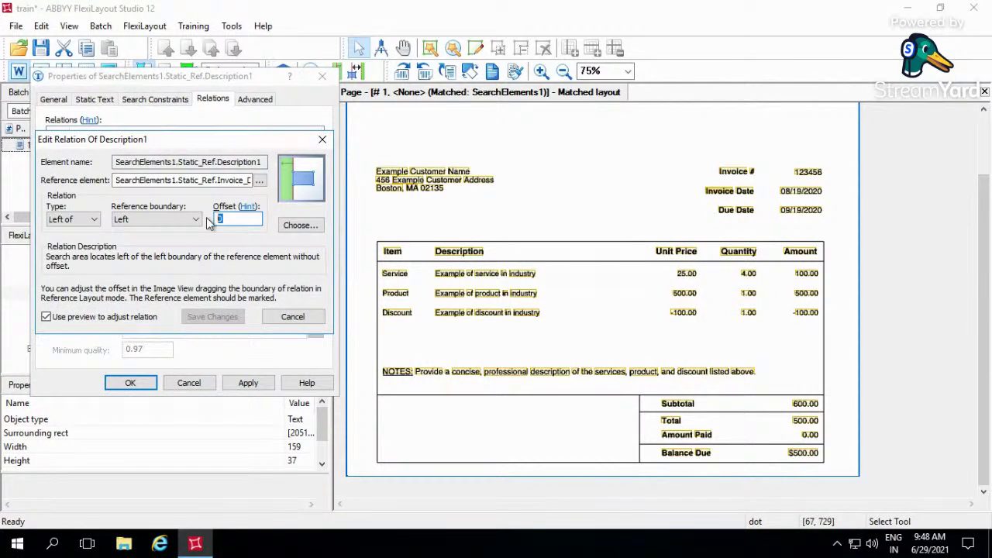
pyautogui.write('-100')
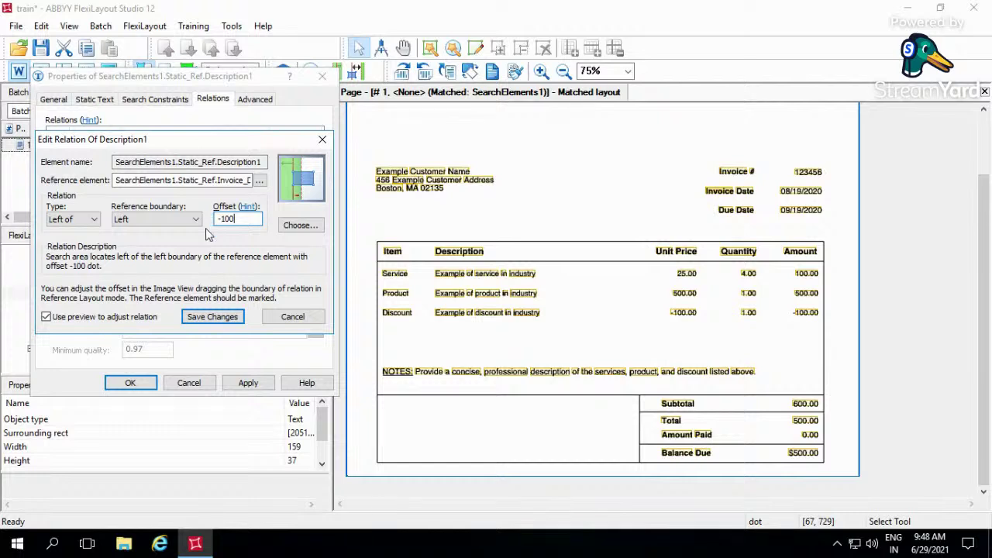
pyautogui.click(212, 316)
pyautogui.click(248, 383)
pyautogui.click(147, 391)
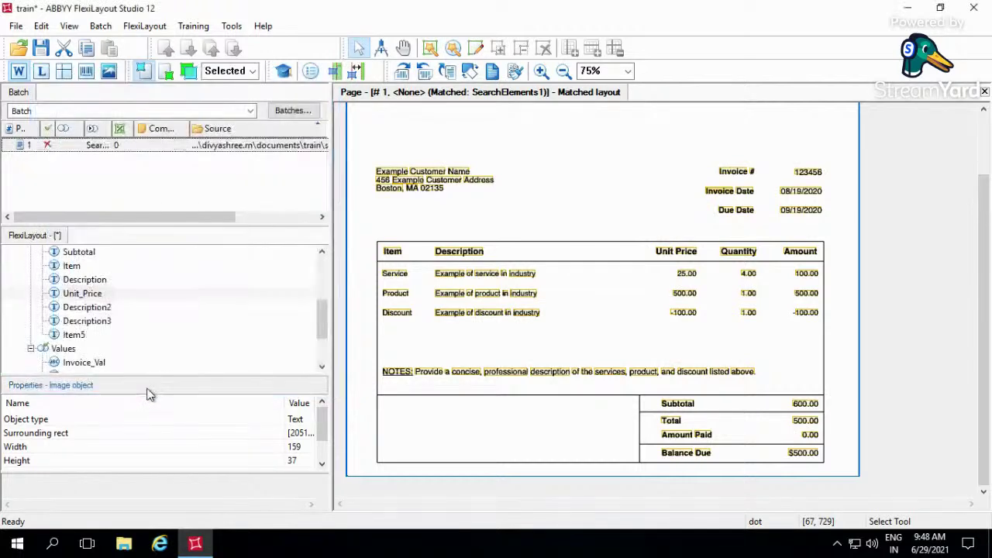
# Rename the Description2 element as Quantity and replace its search text with "Quantity".
pyautogui.click(117, 308)
pyautogui.click(117, 308)
pyautogui.write('Quantity')
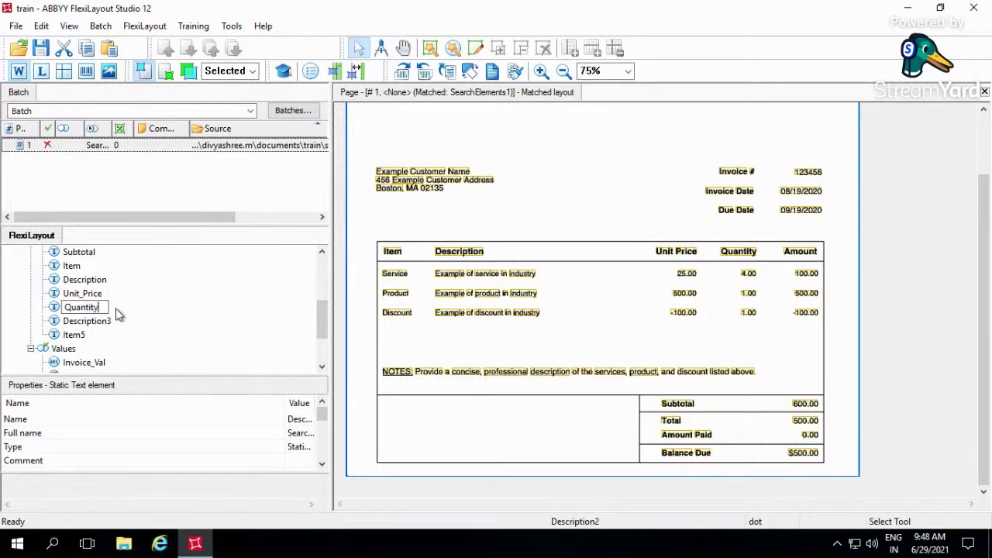
pyautogui.press('Return')
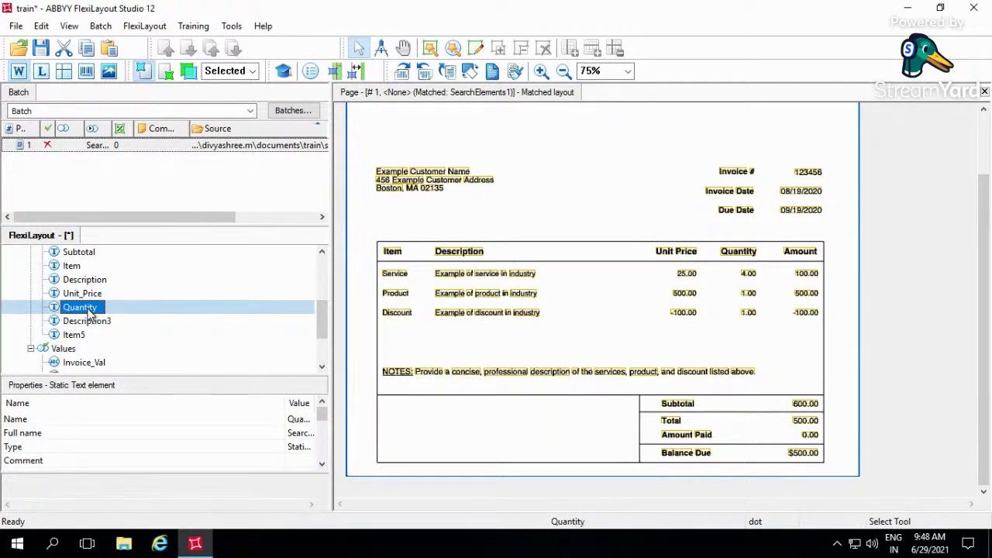
pyautogui.doubleClick(90, 309)
pyautogui.click(94, 99)
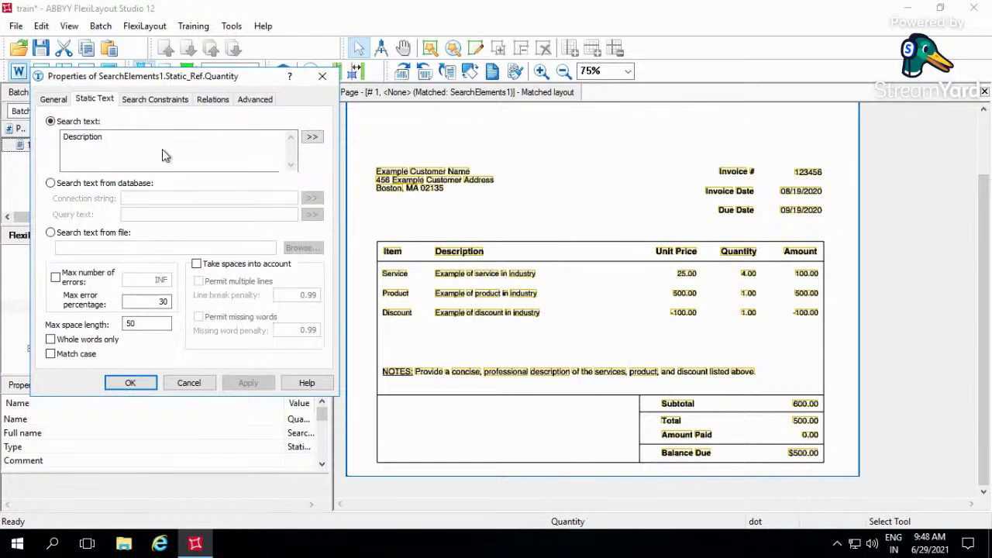
pyautogui.doubleClick(162, 149)
pyautogui.write('Quantity')
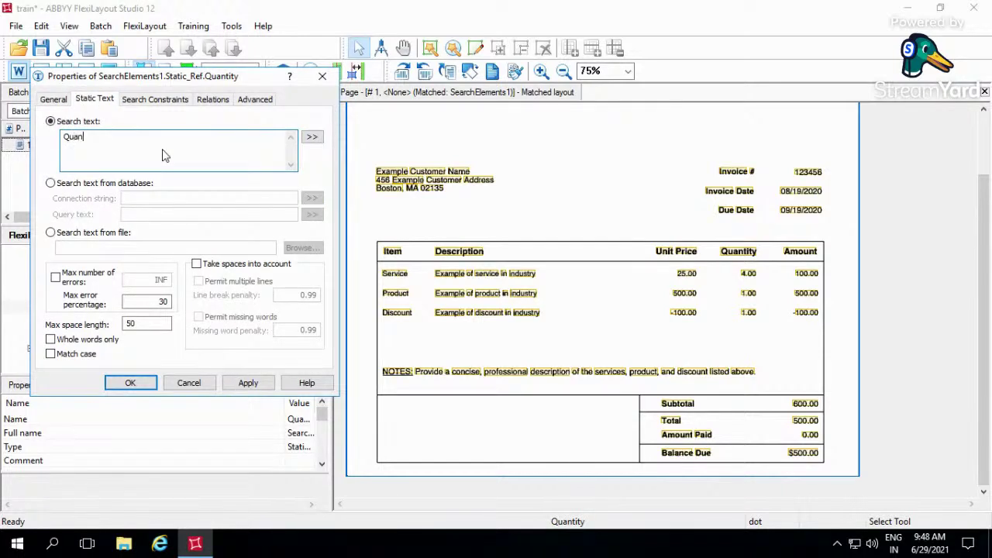
# Change the Quantity element's Left of Invoice_Date relation to reference the Right boundary with an offset of -150.
pyautogui.click(217, 99)
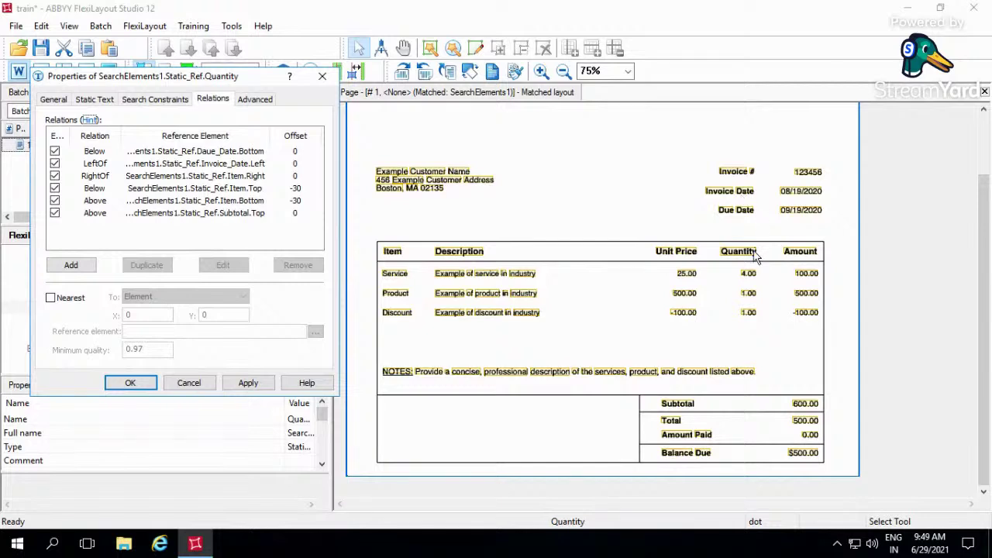
pyautogui.click(717, 191)
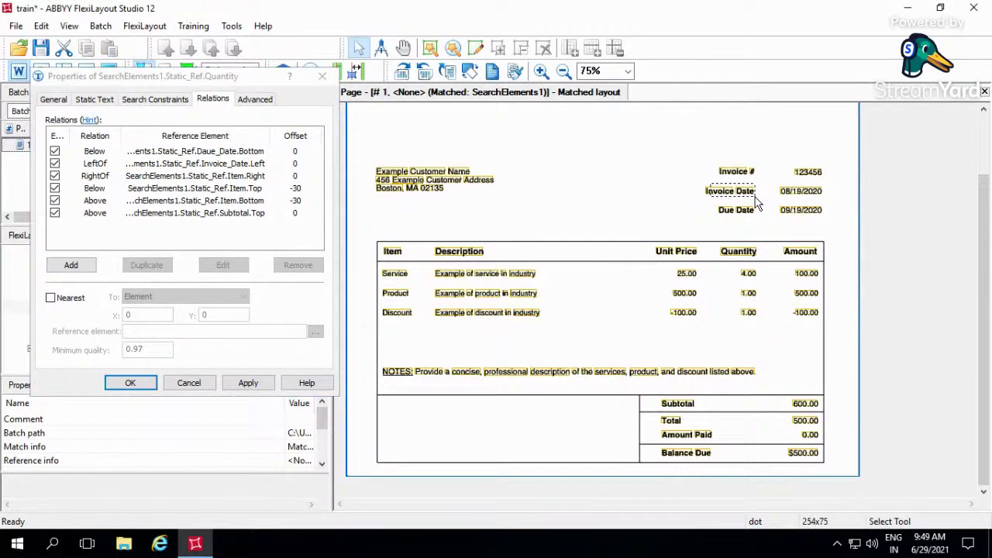
pyautogui.doubleClick(191, 163)
pyautogui.click(165, 221)
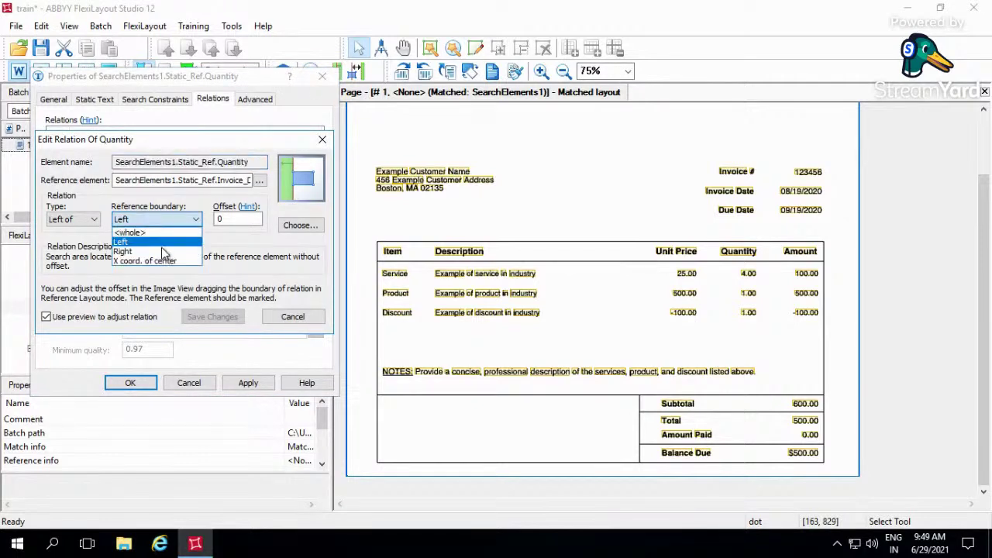
pyautogui.click(175, 250)
pyautogui.doubleClick(232, 219)
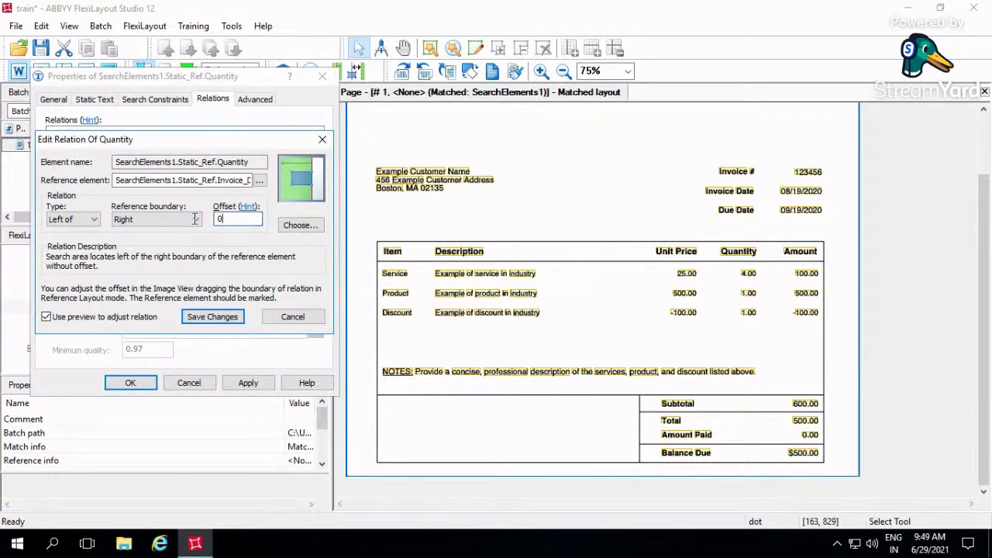
pyautogui.moveTo(756, 191); pyautogui.dragTo(781, 334)
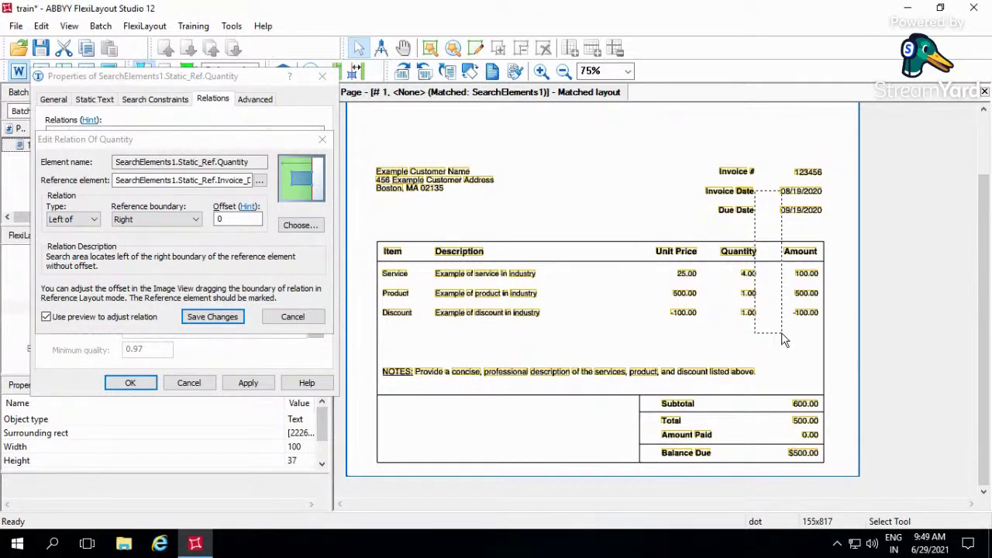
pyautogui.click(244, 218)
pyautogui.write('-1')
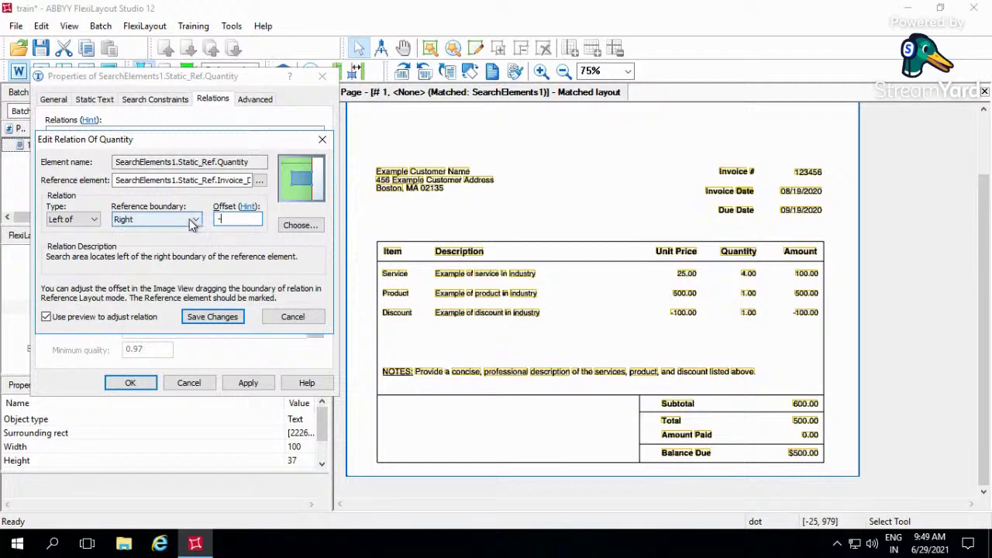
pyautogui.write('50')
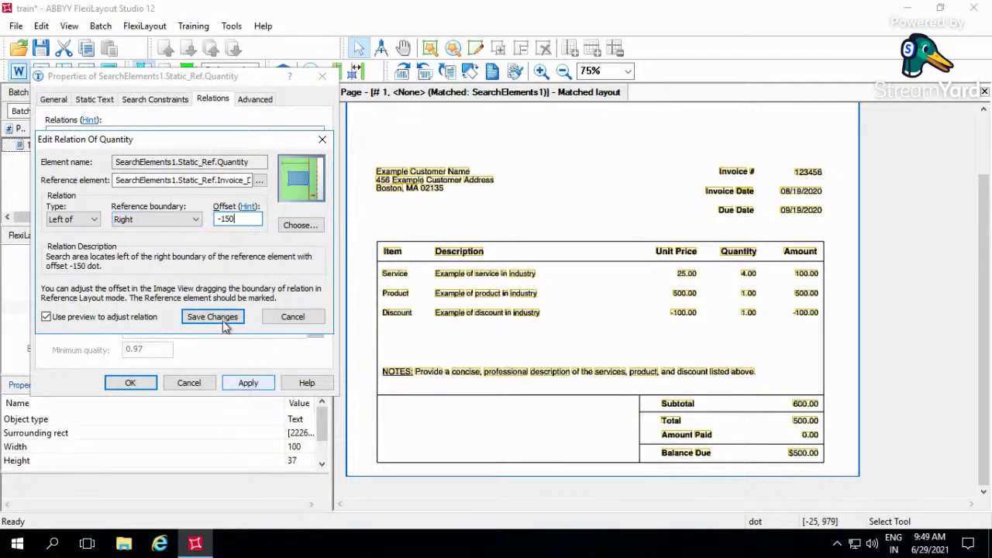
pyautogui.click(224, 319)
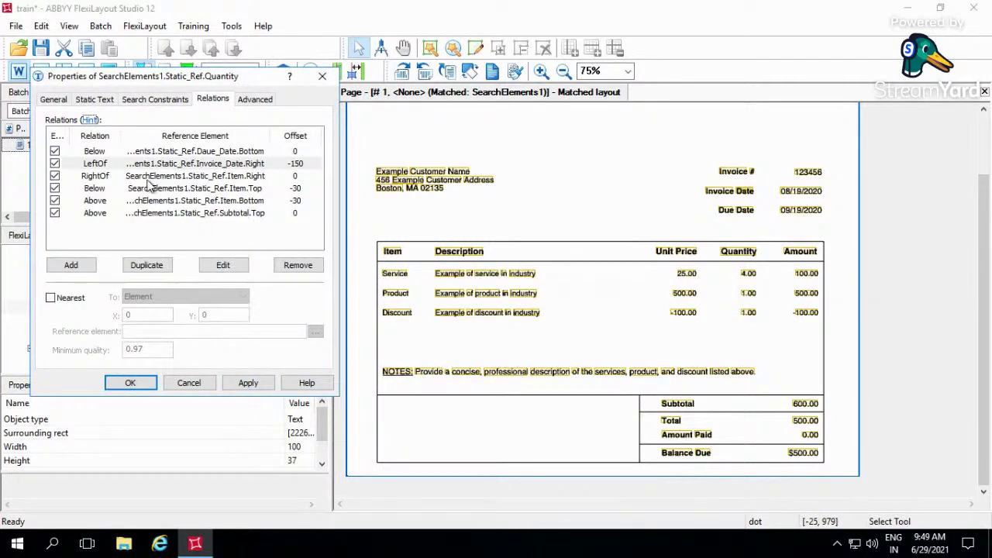
# Duplicate the Quantity element's Right of Item relation, point the copy to Static_Ref.Unit_Price, and save the element's properties.
pyautogui.click(173, 180)
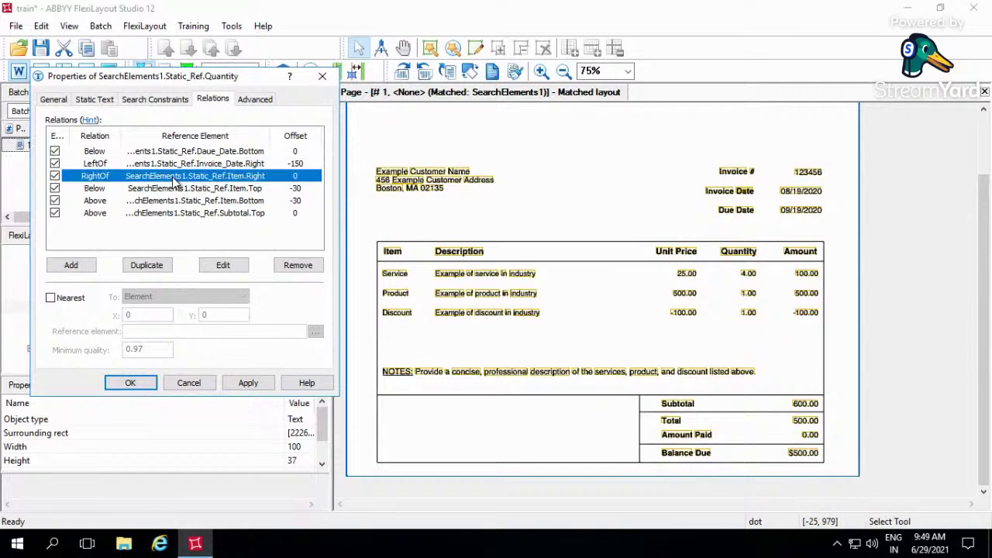
pyautogui.hotkey('ctrl', 'v')
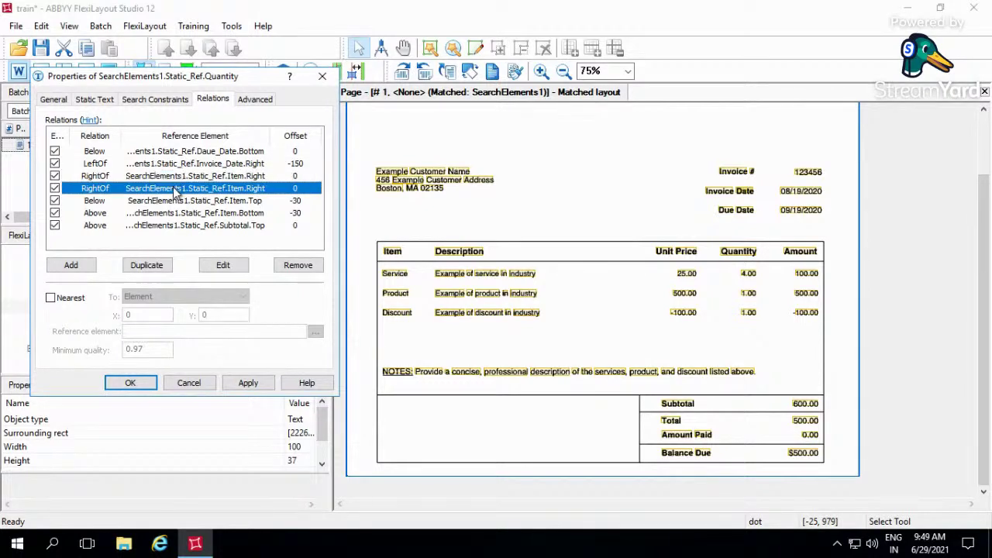
pyautogui.doubleClick(175, 191)
pyautogui.click(260, 185)
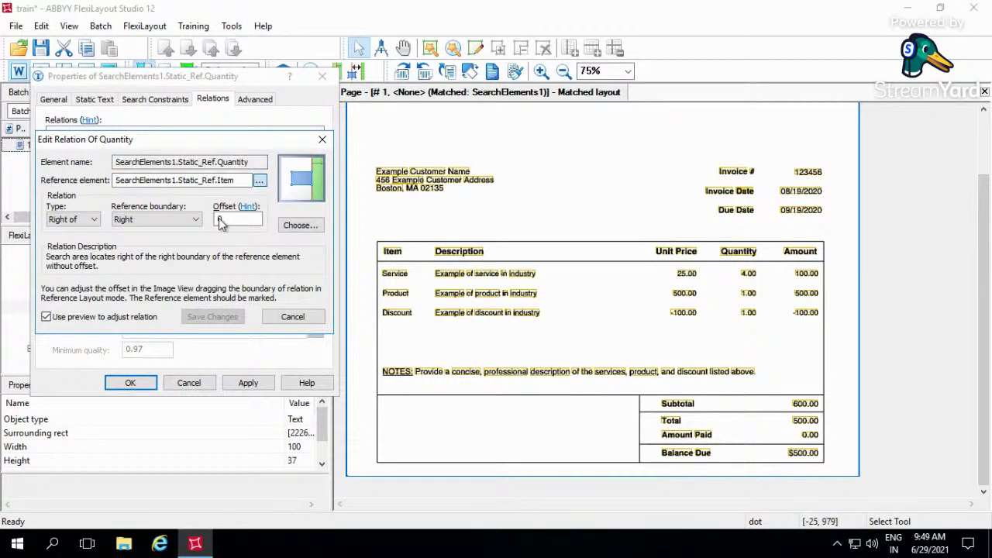
pyautogui.click(108, 341)
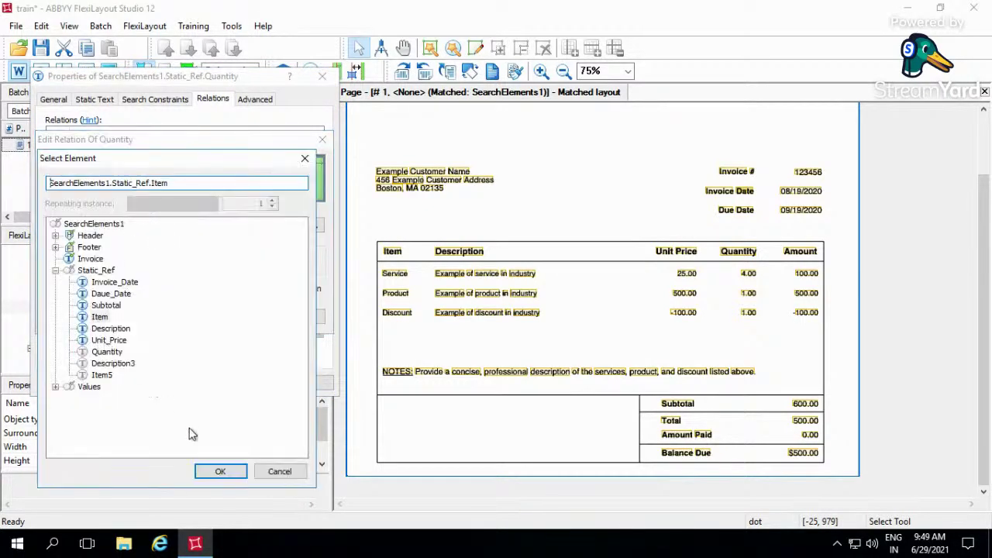
pyautogui.click(220, 468)
pyautogui.click(220, 320)
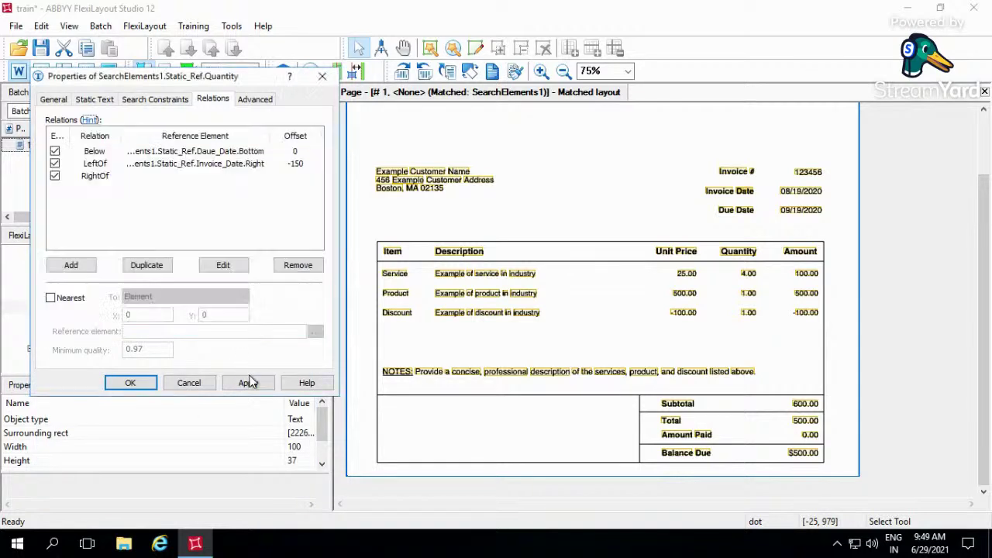
pyautogui.click(140, 386)
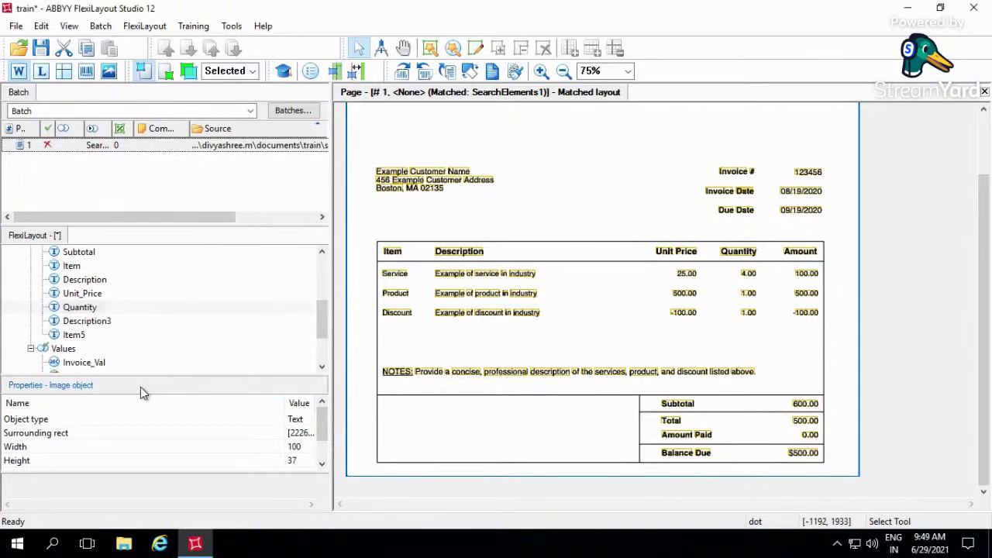
# Rename the Description3 element as Amount and replace its search text with "Amount".
pyautogui.click(108, 324)
pyautogui.click(114, 324)
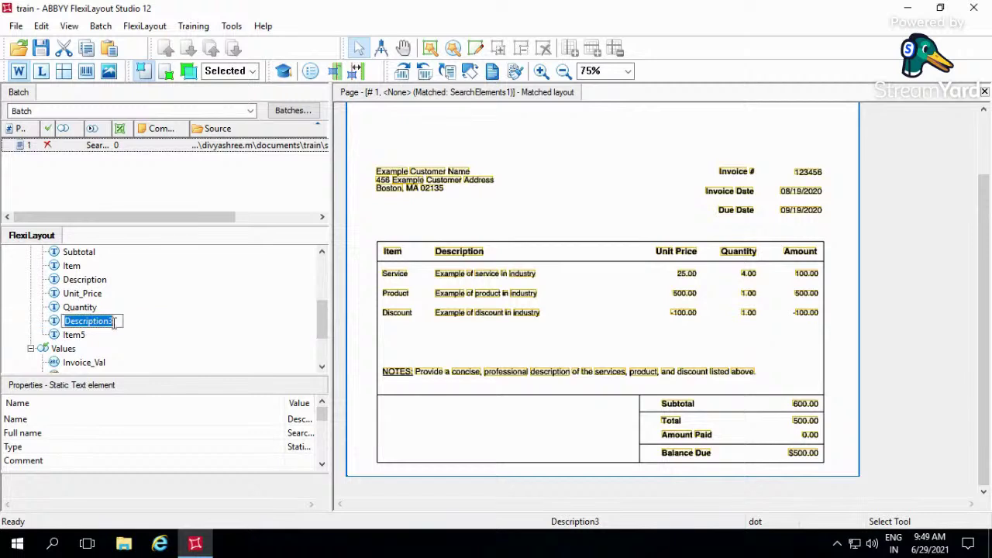
pyautogui.write('Amount')
pyautogui.press('Return')
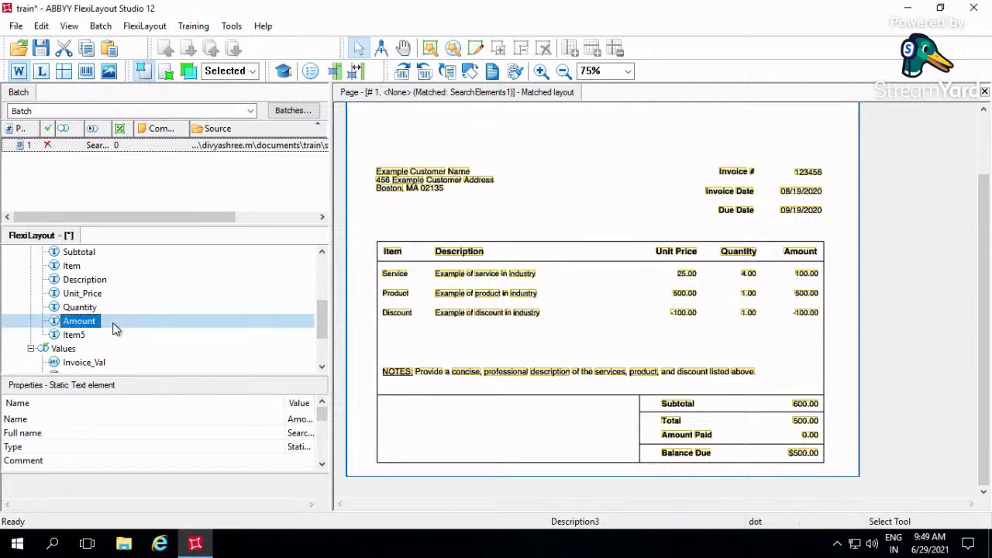
pyautogui.doubleClick(94, 324)
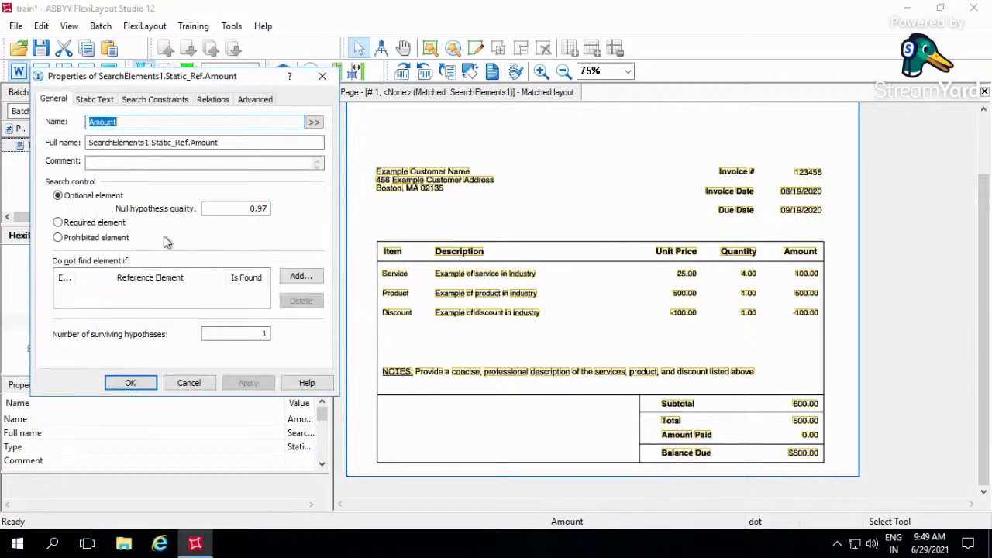
pyautogui.click(102, 99)
pyautogui.moveTo(167, 139); pyautogui.dragTo(15, 140)
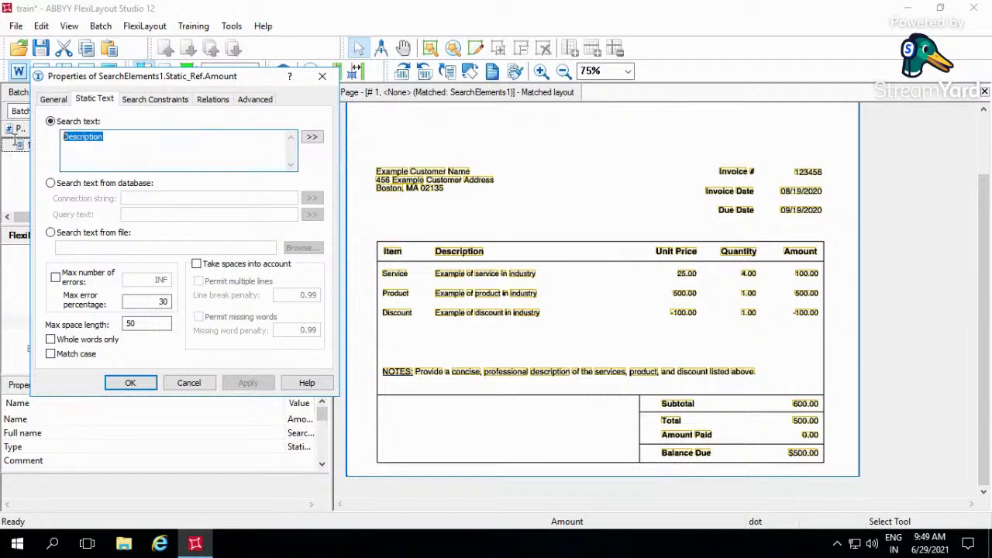
pyautogui.write('Amount')
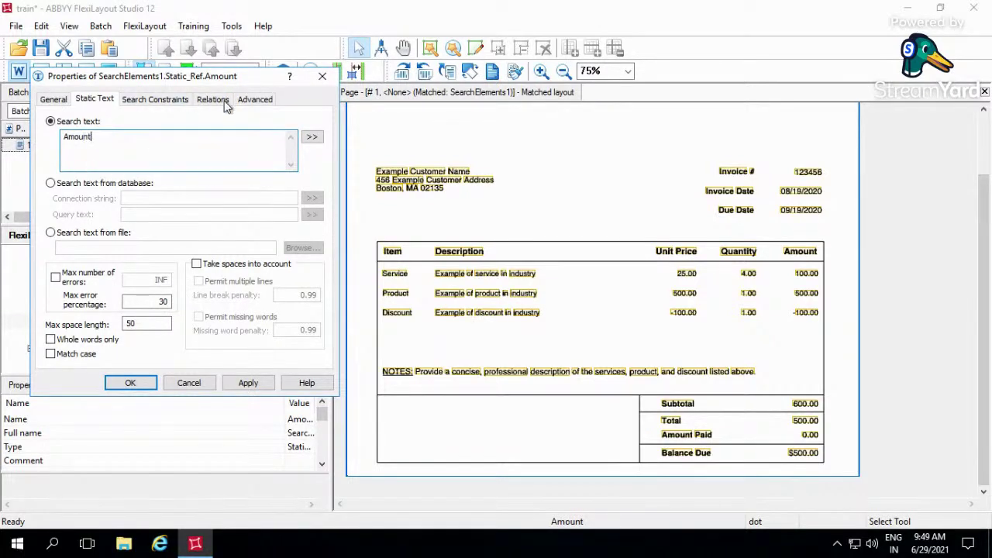
# Change the Amount element's Left of Invoice_Date relation to Right of, referencing the Right boundary of Invoice_Date.
pyautogui.click(219, 101)
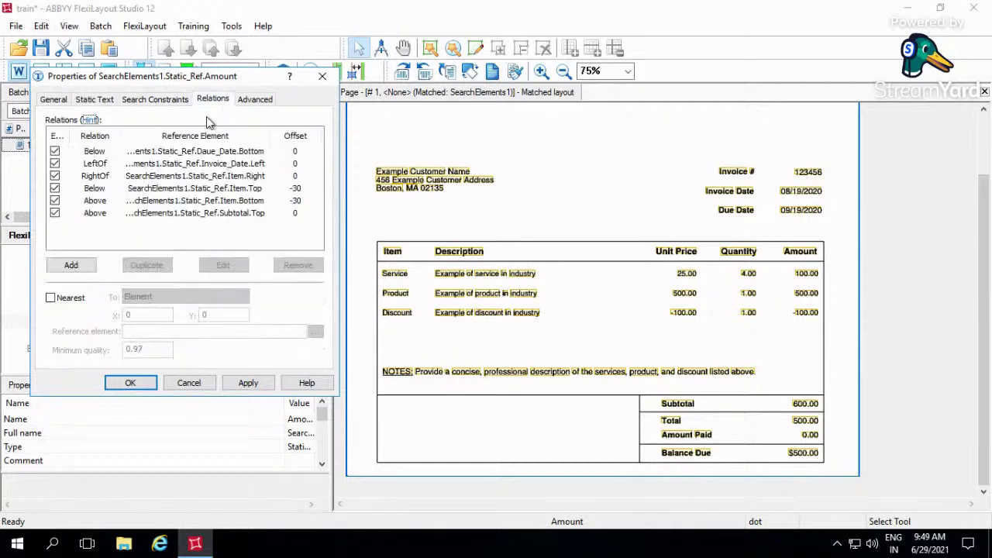
pyautogui.doubleClick(152, 166)
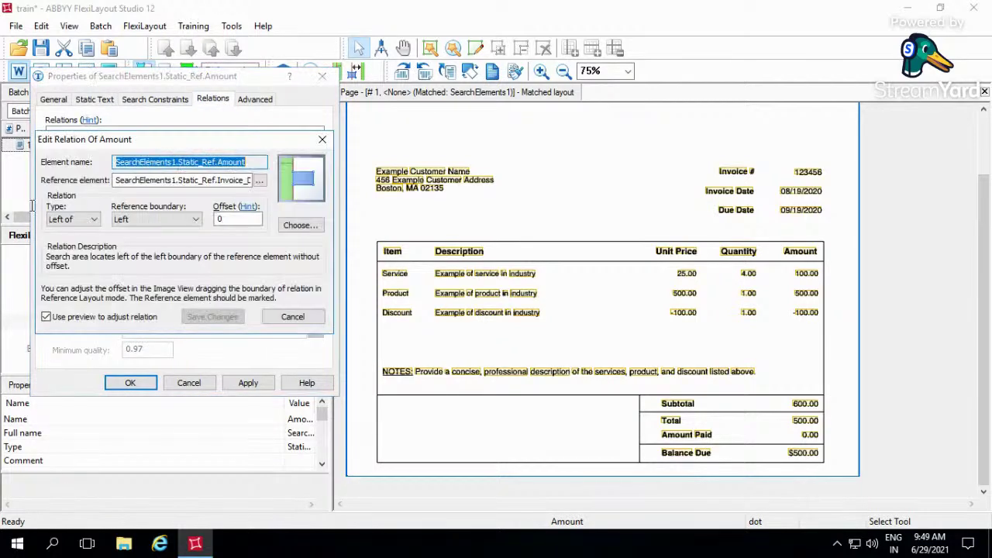
pyautogui.click(67, 220)
pyautogui.click(62, 242)
pyautogui.click(130, 219)
pyautogui.click(128, 243)
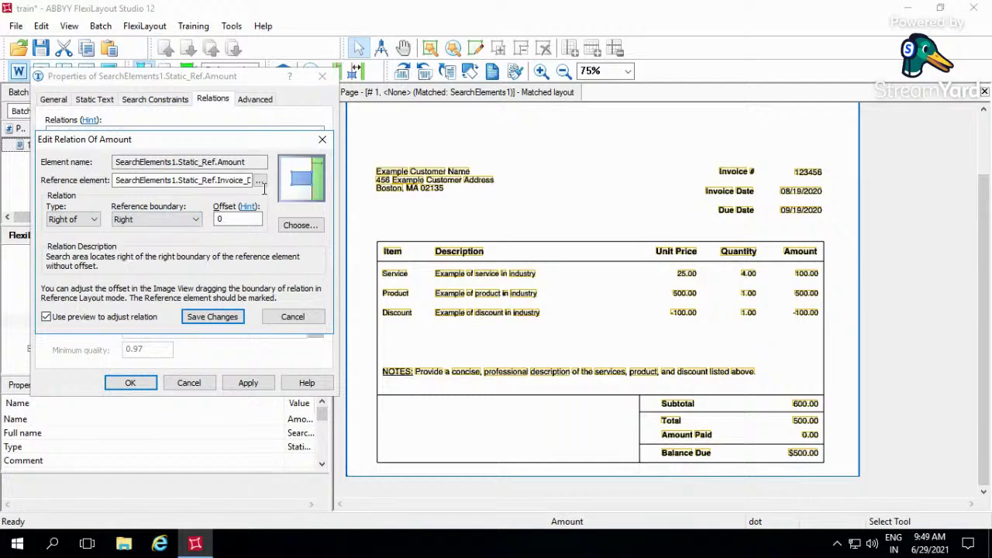
pyautogui.click(260, 180)
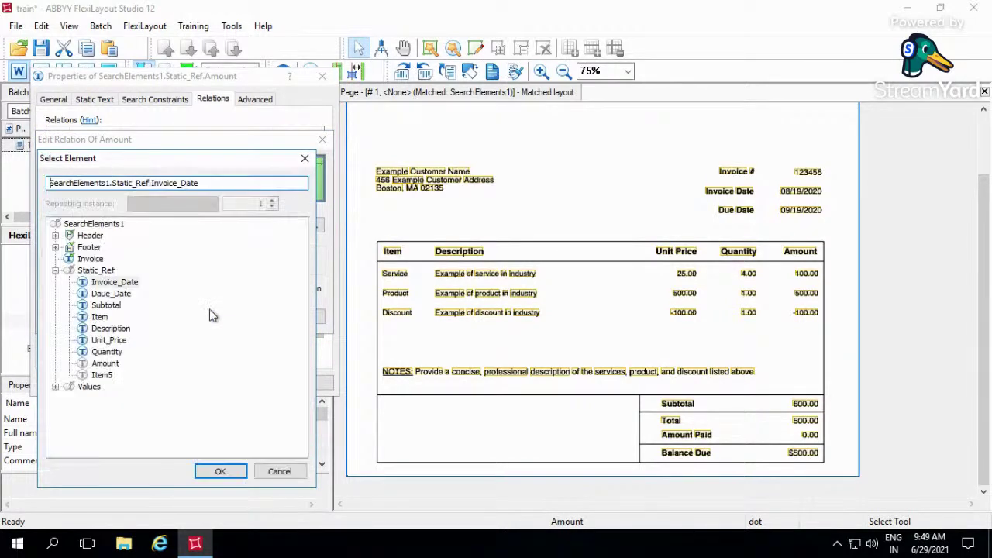
pyautogui.click(230, 471)
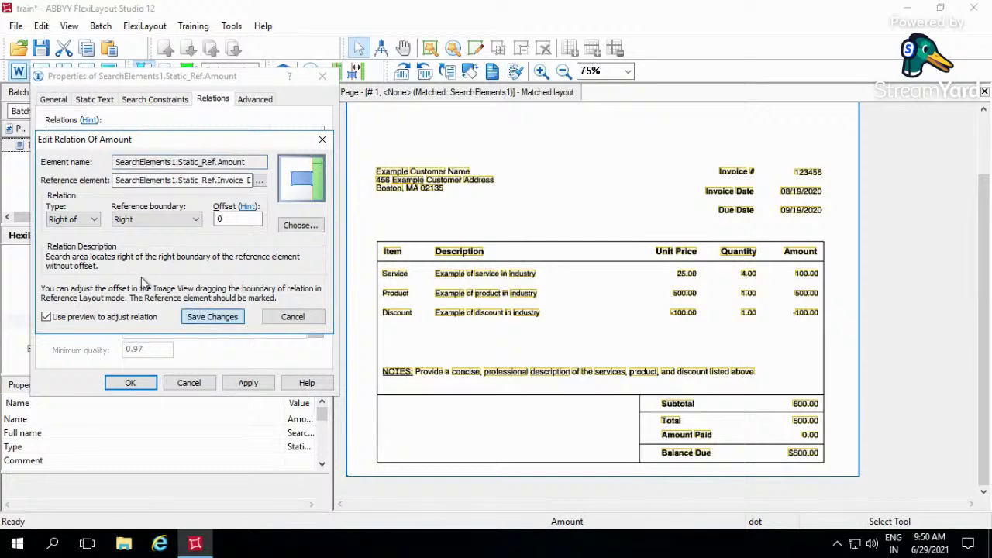
pyautogui.click(203, 317)
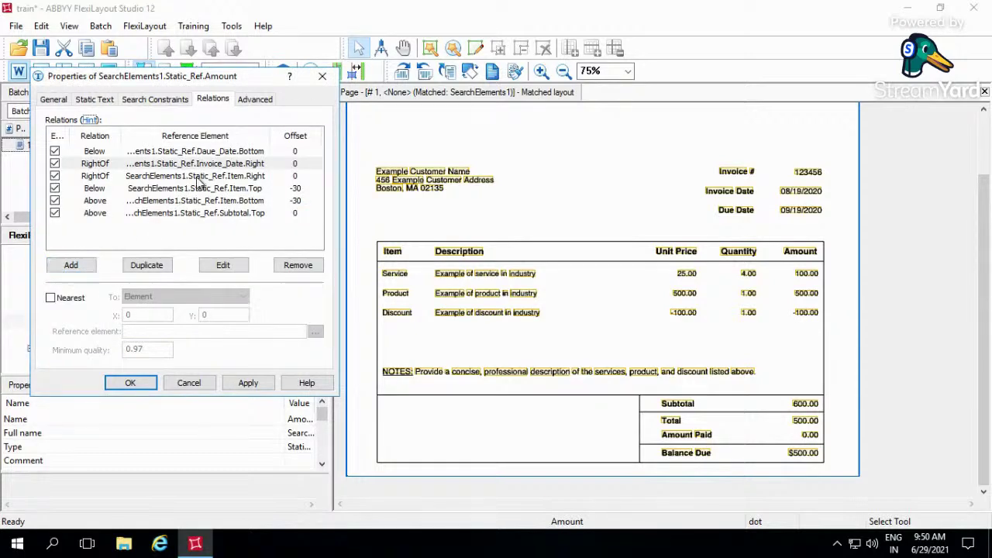
# Add a Right of relation to Amount referencing the Right boundary of Static_Ref.Quantity, and save the element and the project.
pyautogui.click(70, 267)
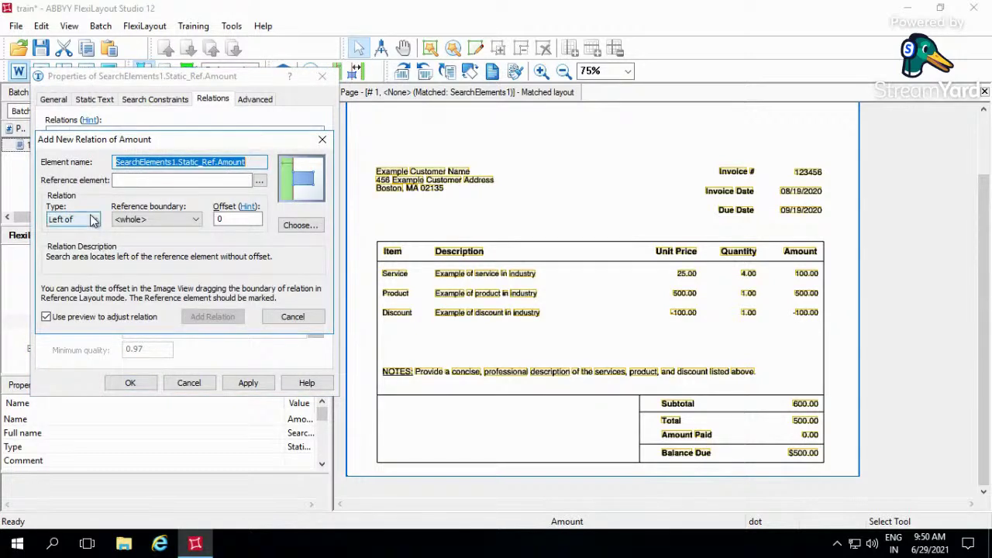
pyautogui.click(85, 220)
pyautogui.click(74, 240)
pyautogui.click(132, 221)
pyautogui.click(128, 251)
pyautogui.click(260, 182)
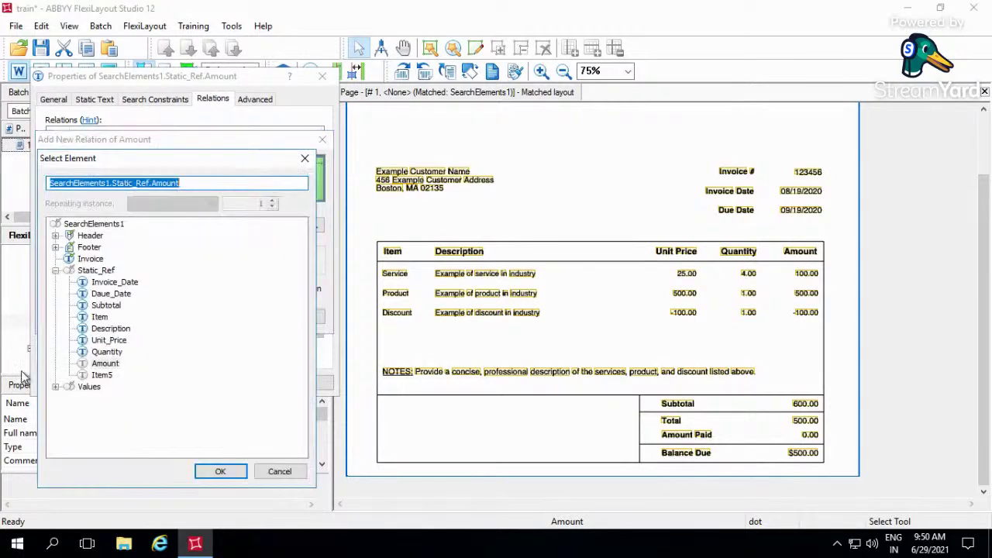
pyautogui.doubleClick(105, 352)
pyautogui.click(213, 316)
pyautogui.click(248, 383)
pyautogui.click(130, 382)
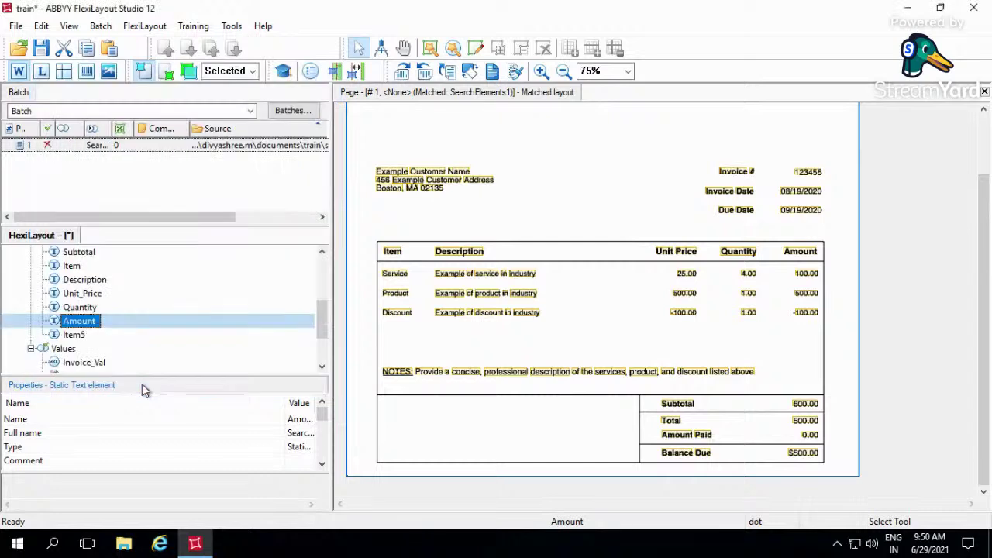
pyautogui.hotkey('ctrl', 's')
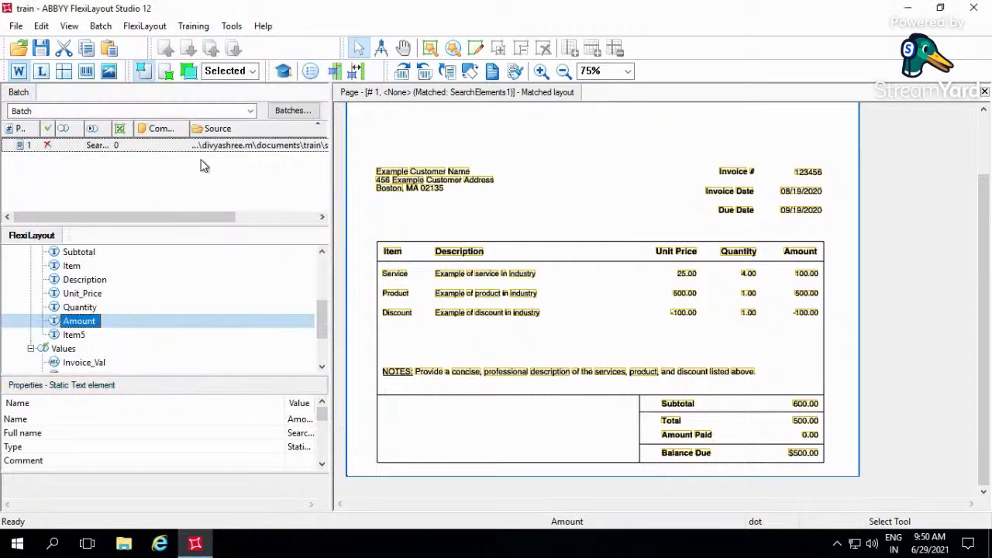
# Rename the Item5 element as Notes.
pyautogui.click(75, 335)
pyautogui.press('F2')
pyautogui.write('Notes')
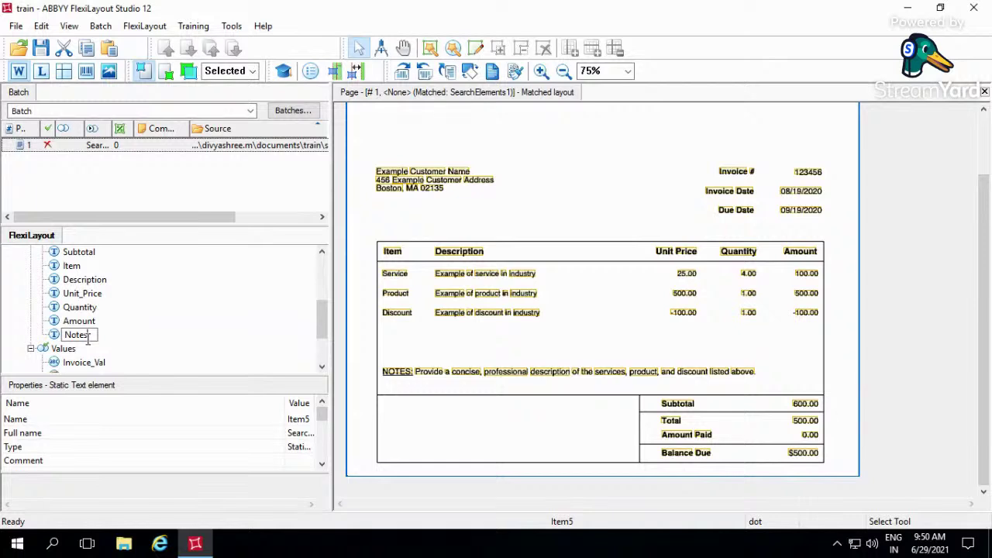
pyautogui.press('Return')
# Replace the Notes element's search text with "Notes:" and turn off whole-word matching.
pyautogui.doubleClick(88, 338)
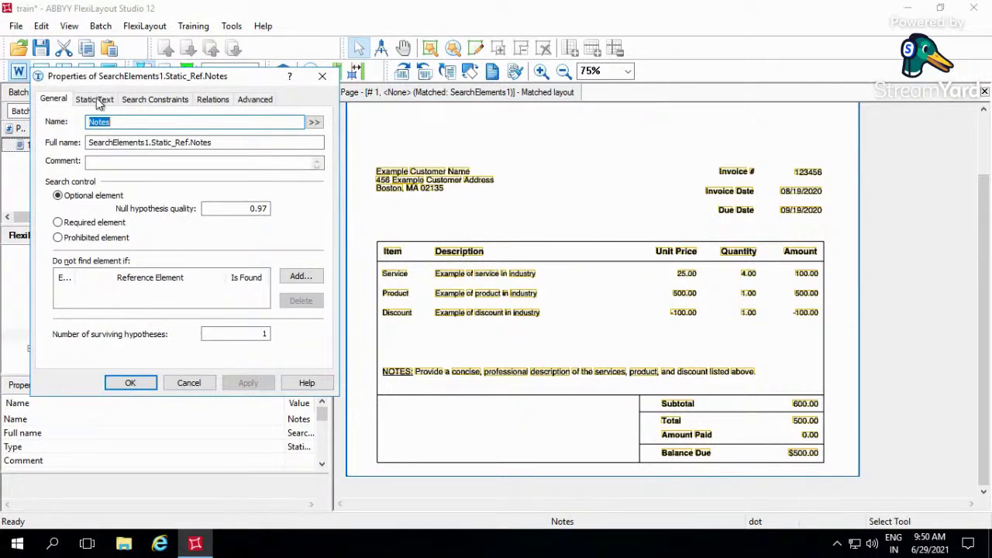
pyautogui.click(96, 101)
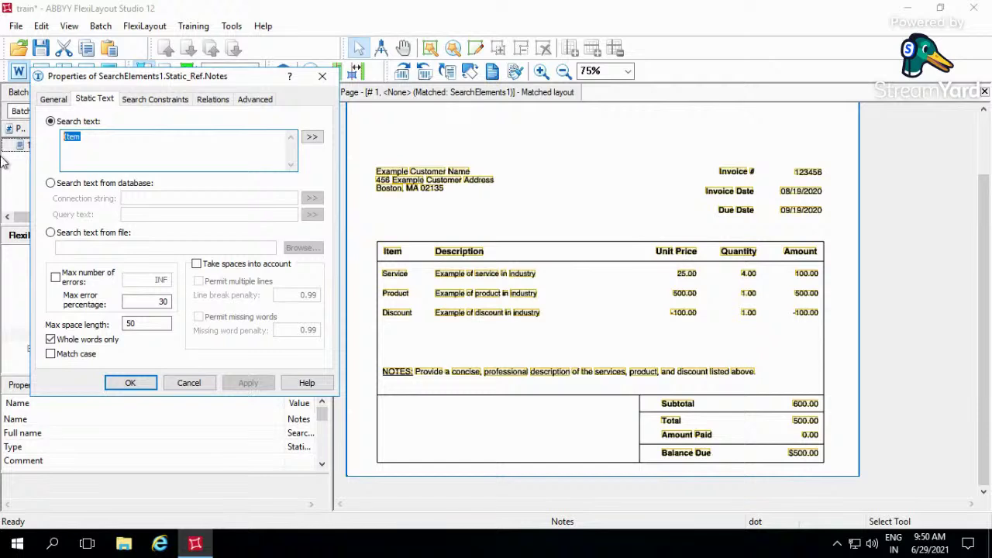
pyautogui.write('Not')
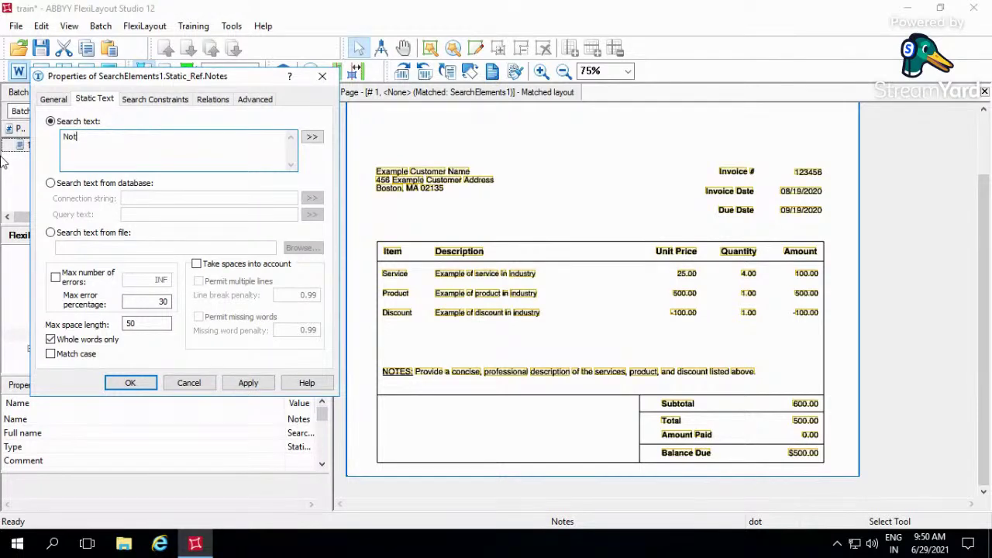
pyautogui.write('es:')
pyautogui.click(50, 339)
# Review the Notes element's existing relations and start adding a new relation to it.
pyautogui.click(212, 100)
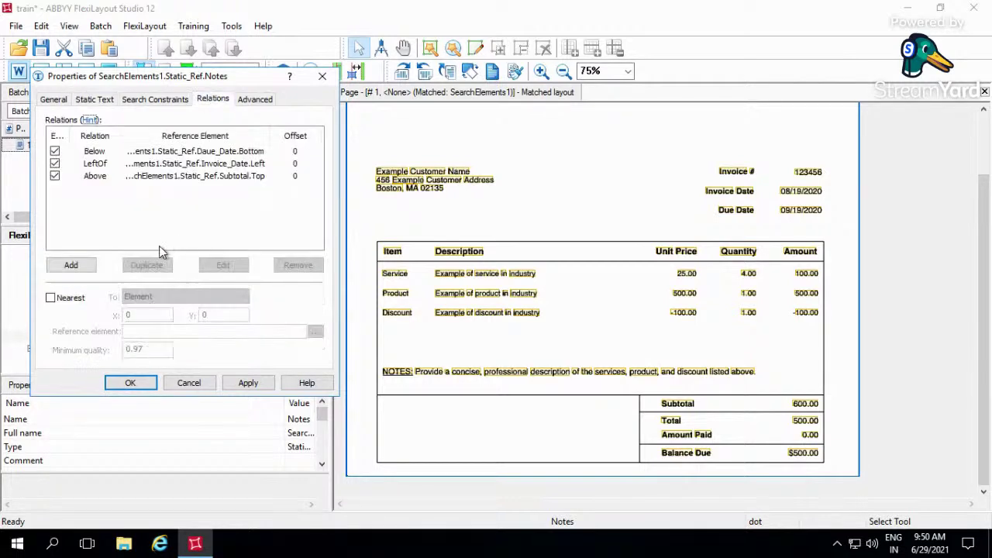
pyautogui.click(200, 155)
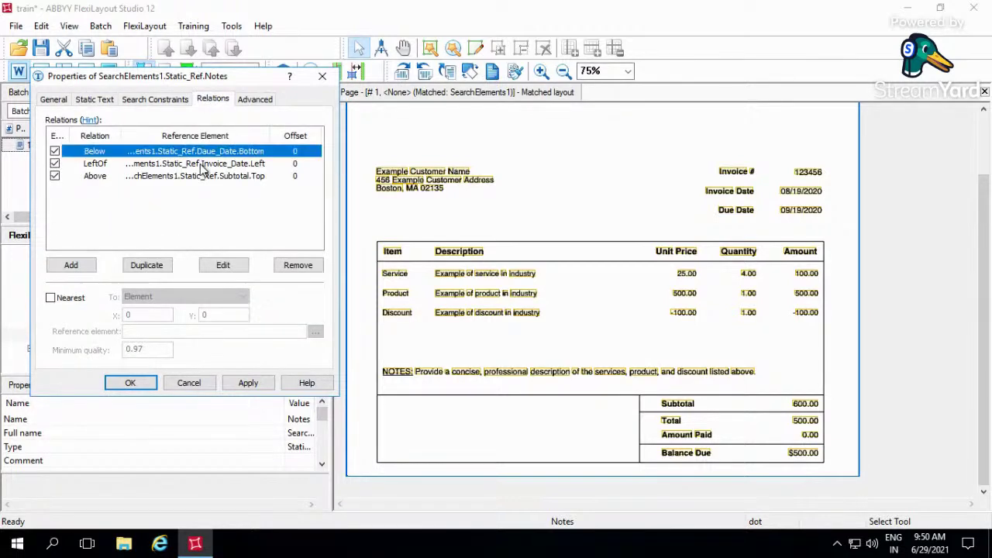
pyautogui.click(194, 163)
pyautogui.click(182, 176)
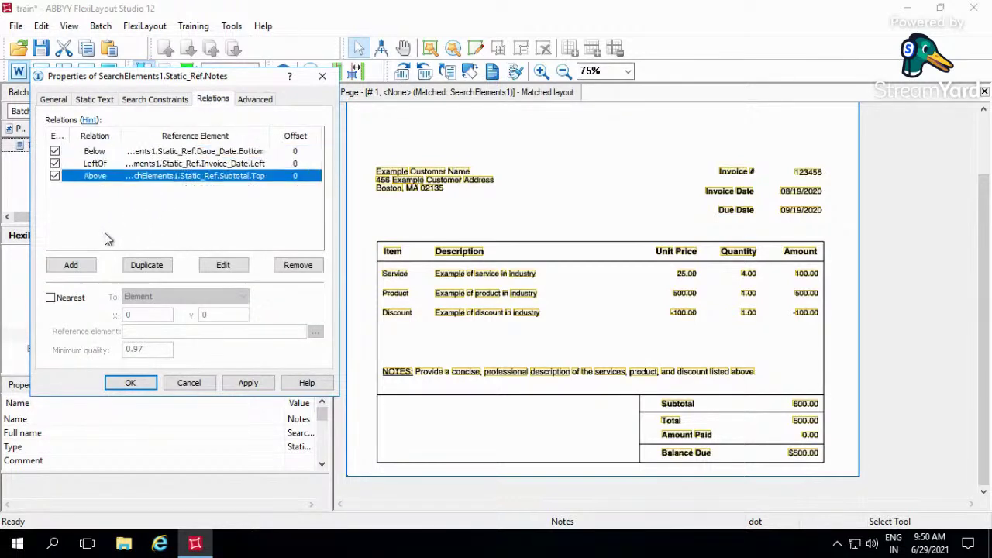
pyautogui.click(71, 265)
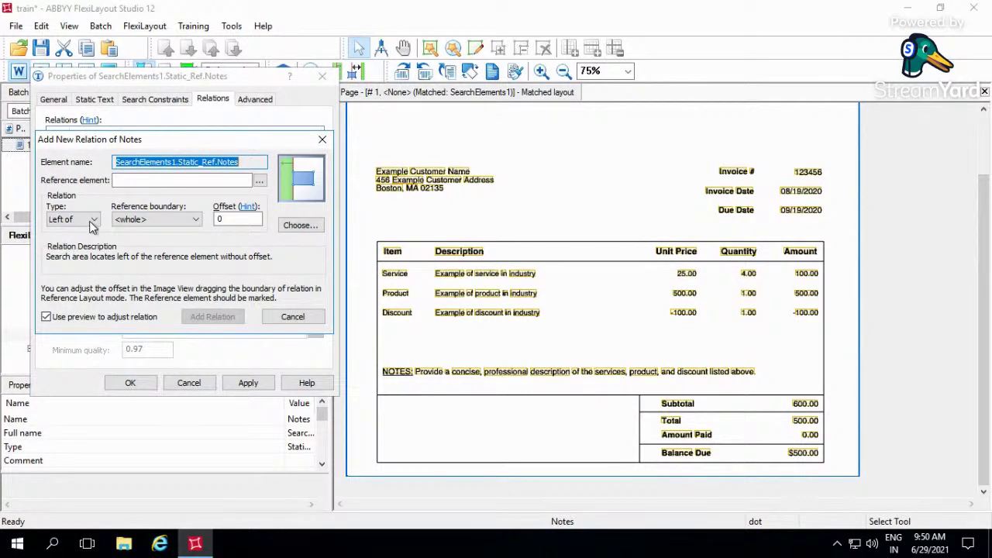
# Add a Below relation to the Notes element, referencing the Bottom boundary of Static_Ref.Item.
pyautogui.click(90, 224)
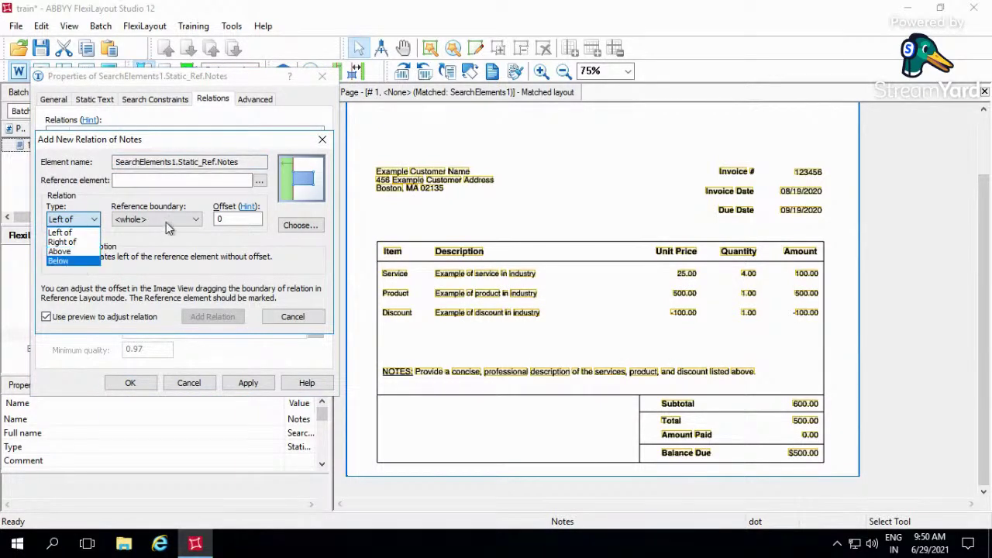
pyautogui.click(74, 258)
pyautogui.click(155, 219)
pyautogui.click(155, 256)
pyautogui.click(260, 179)
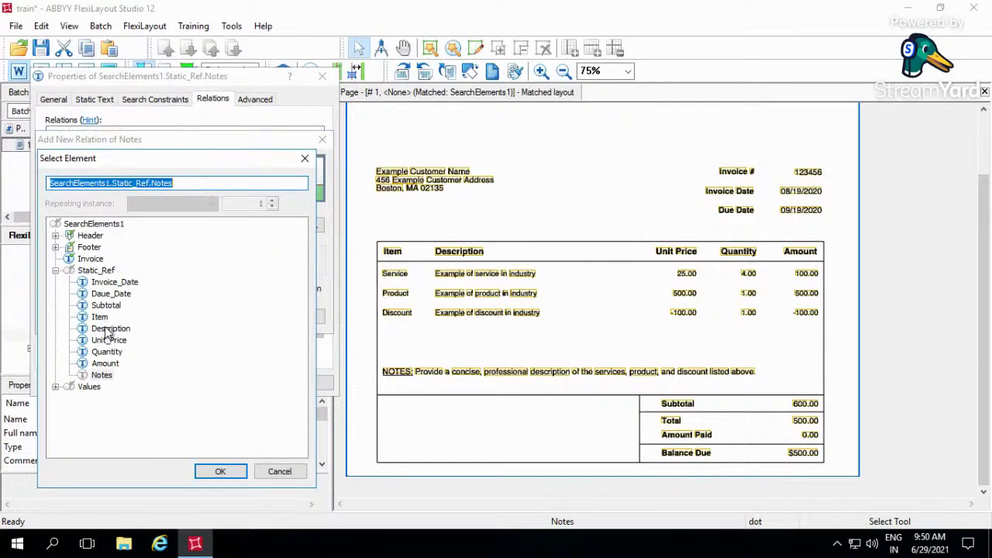
pyautogui.click(100, 317)
pyautogui.click(220, 471)
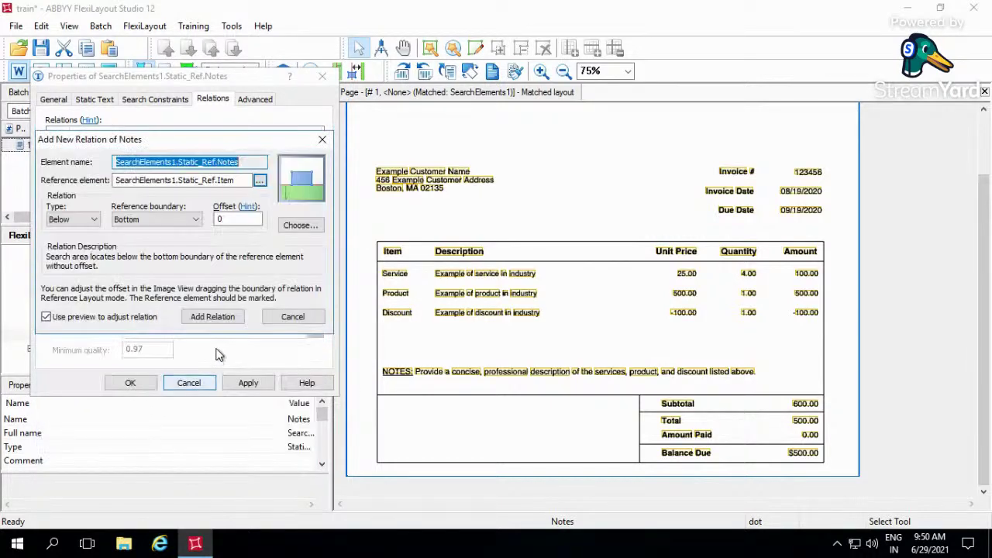
pyautogui.click(212, 317)
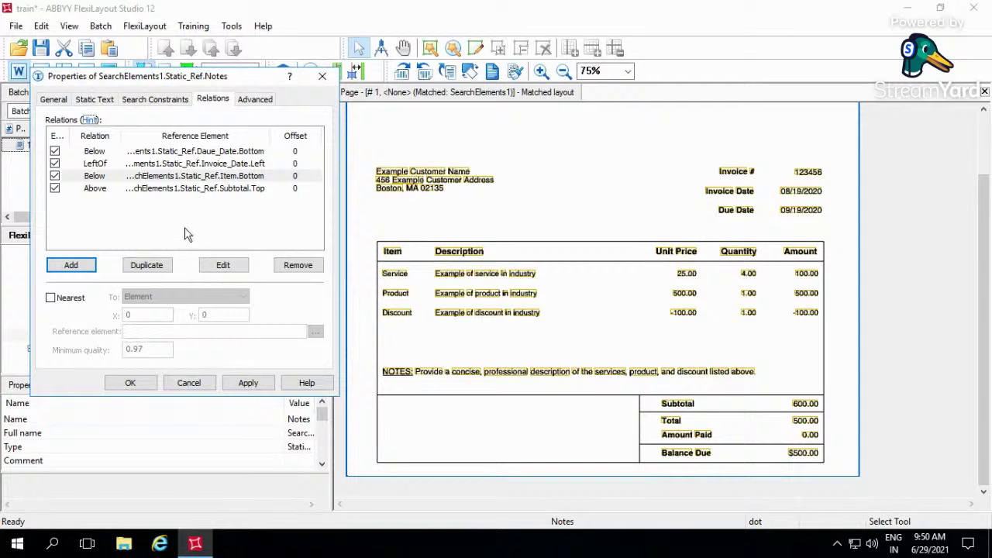
# Add a Left of relation to Notes, referencing the Right boundary of Static_Ref.Description, then accept the properties and save the project.
pyautogui.click(177, 192)
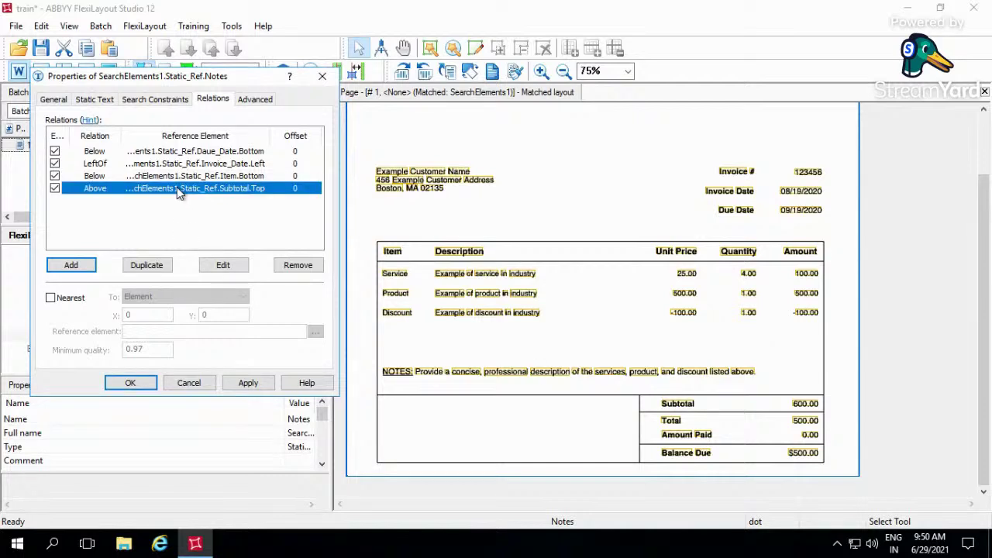
pyautogui.click(72, 265)
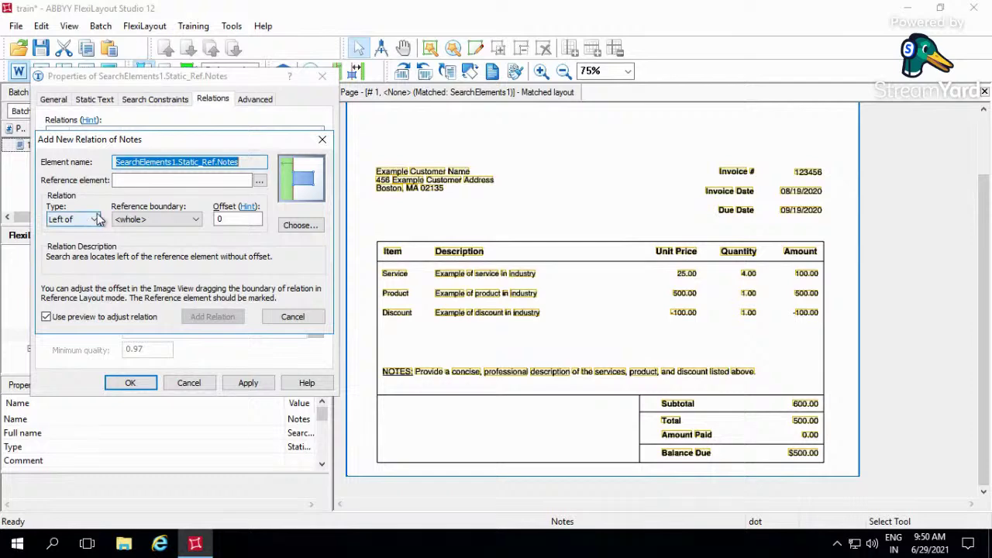
pyautogui.click(147, 220)
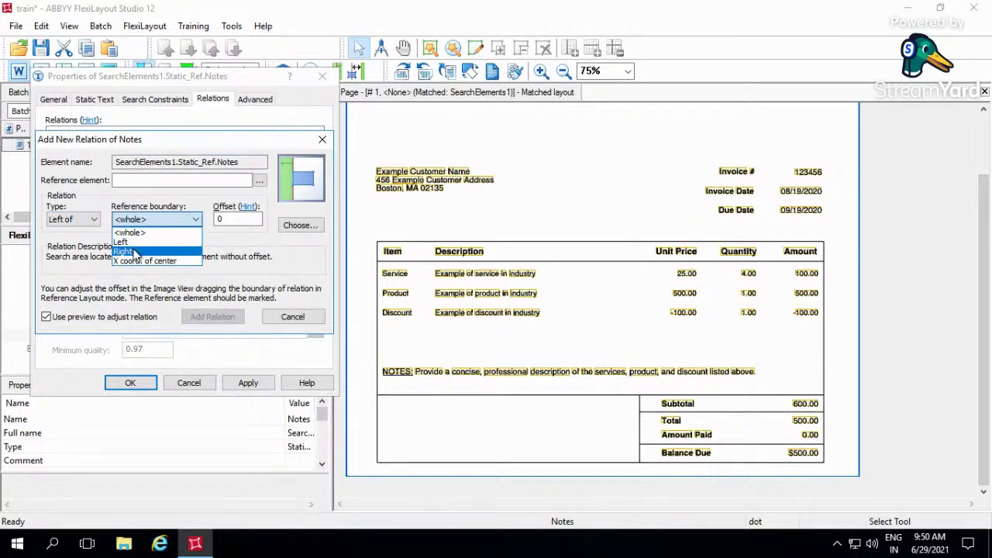
pyautogui.click(133, 253)
pyautogui.click(259, 179)
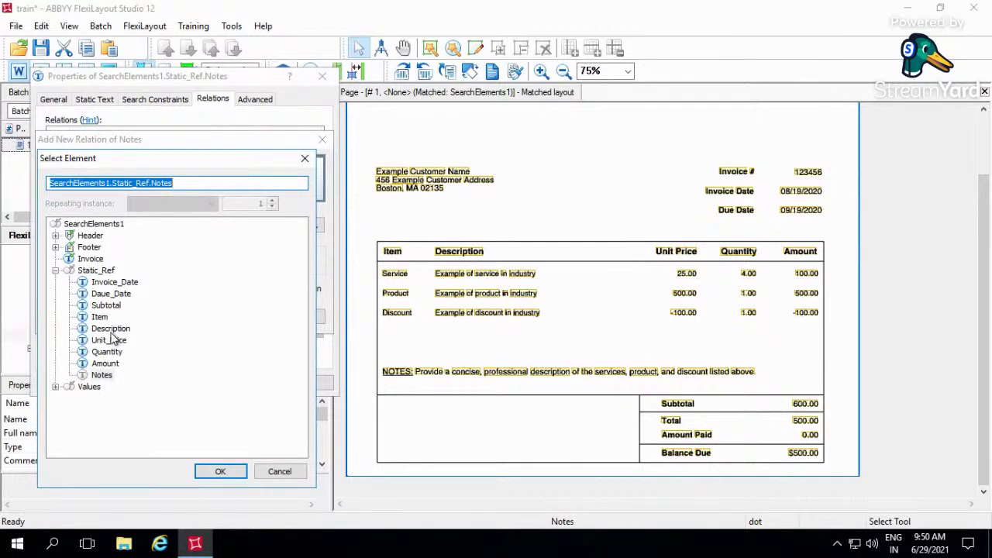
pyautogui.doubleClick(110, 328)
pyautogui.click(233, 322)
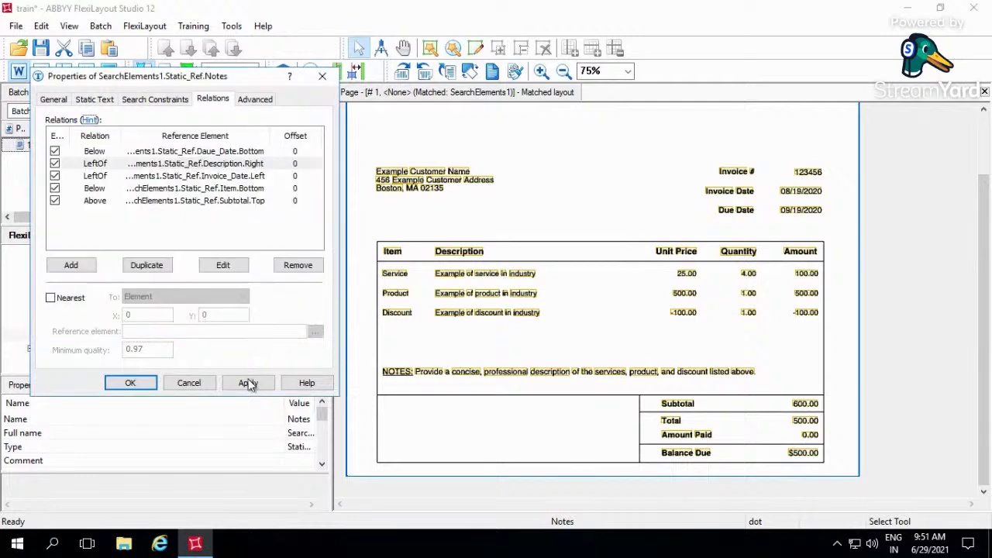
pyautogui.click(131, 383)
pyautogui.hotkey('ctrl', 's')
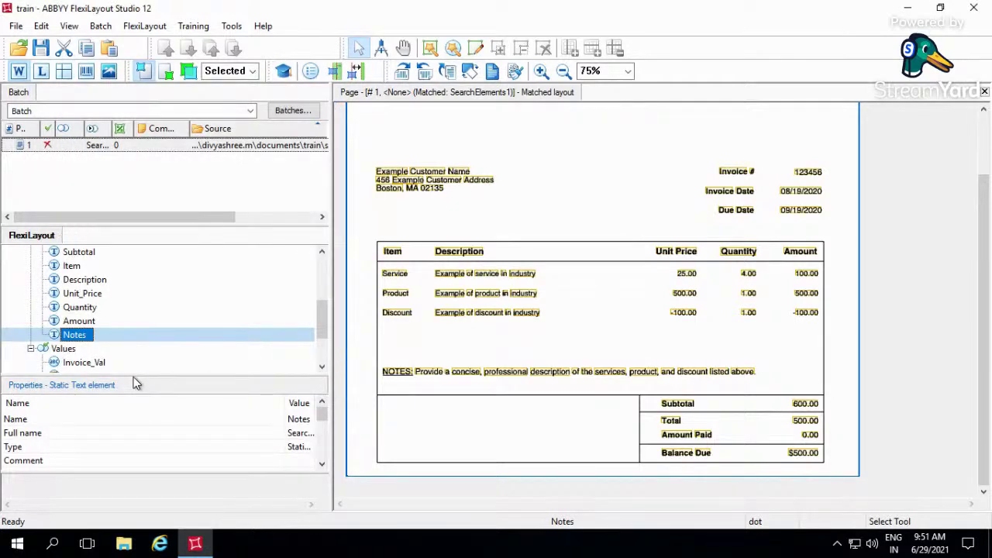
# Match the FlexiLayout on page 1 and check where the Static_Ref elements, including Notes, are located on the invoice.
pyautogui.doubleClick(236, 145)
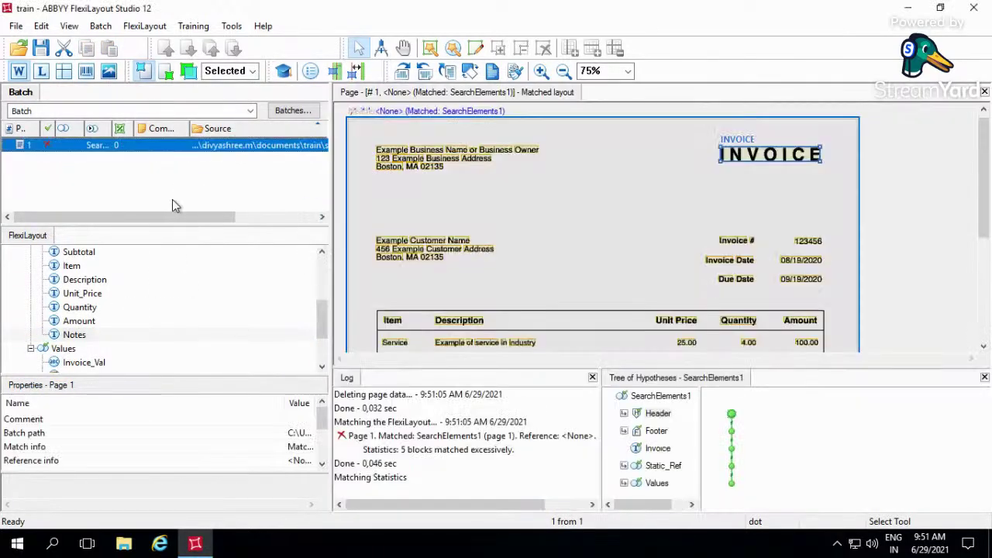
pyautogui.scroll(2, 220, 327)
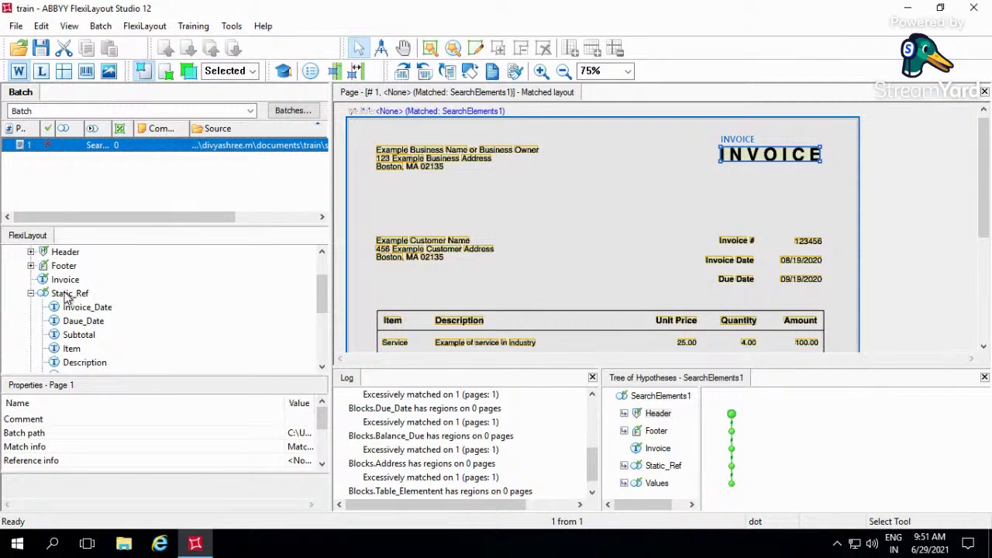
pyautogui.click(68, 295)
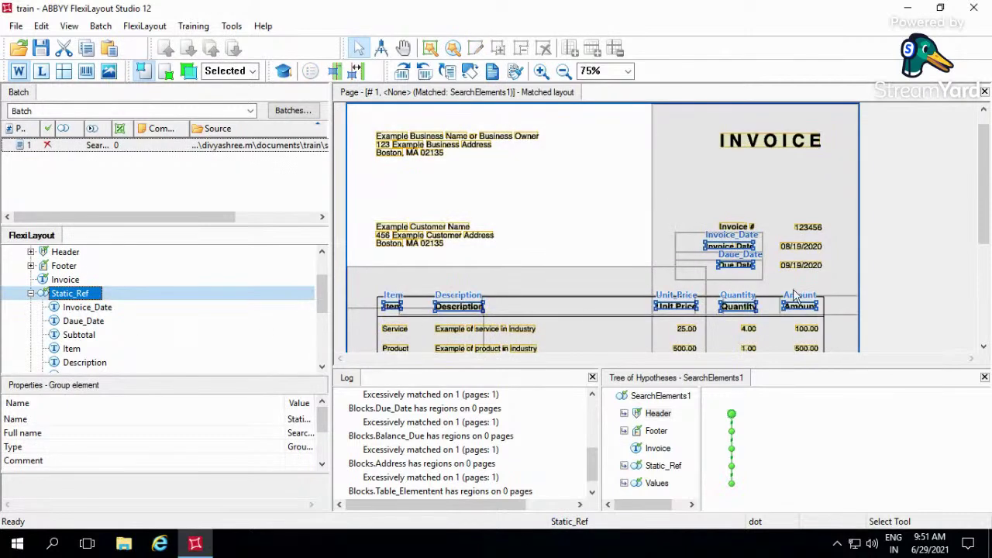
pyautogui.click(905, 292)
pyautogui.scroll(-2, 616, 269)
pyautogui.scroll(-2, 464, 314)
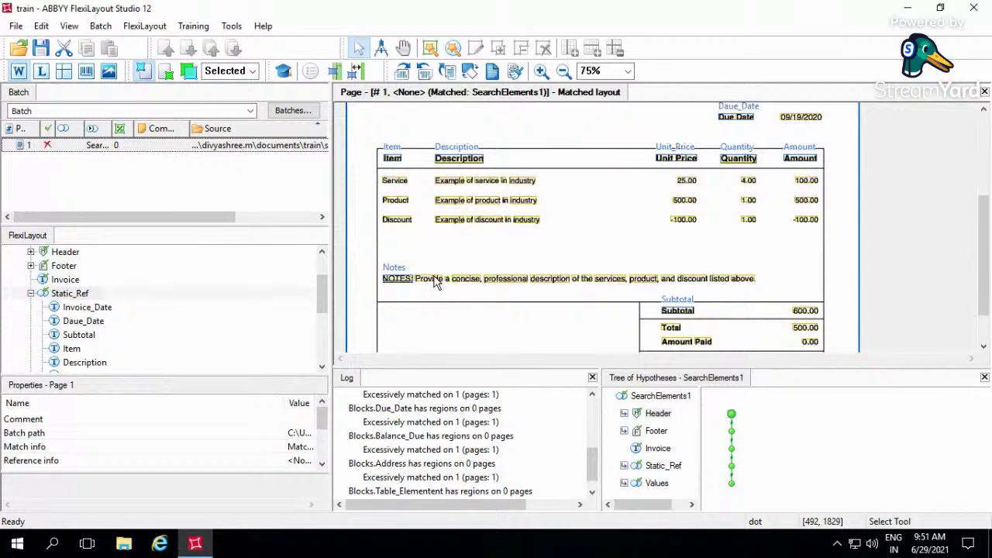
# Add a Repeating Group element named RG_Values to the Values group in document mode and save the project.
pyautogui.click(33, 294)
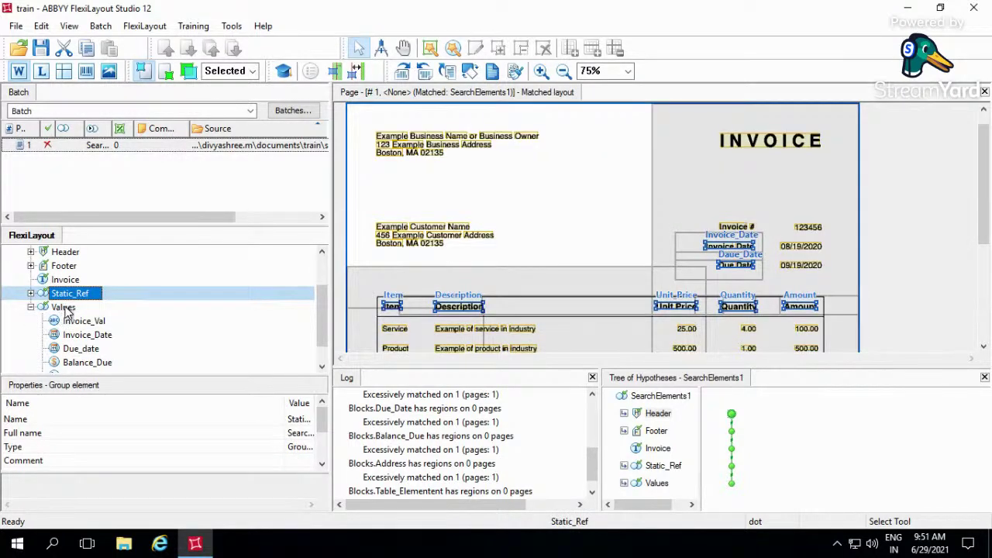
pyautogui.click(66, 307)
pyautogui.rightClick(65, 310)
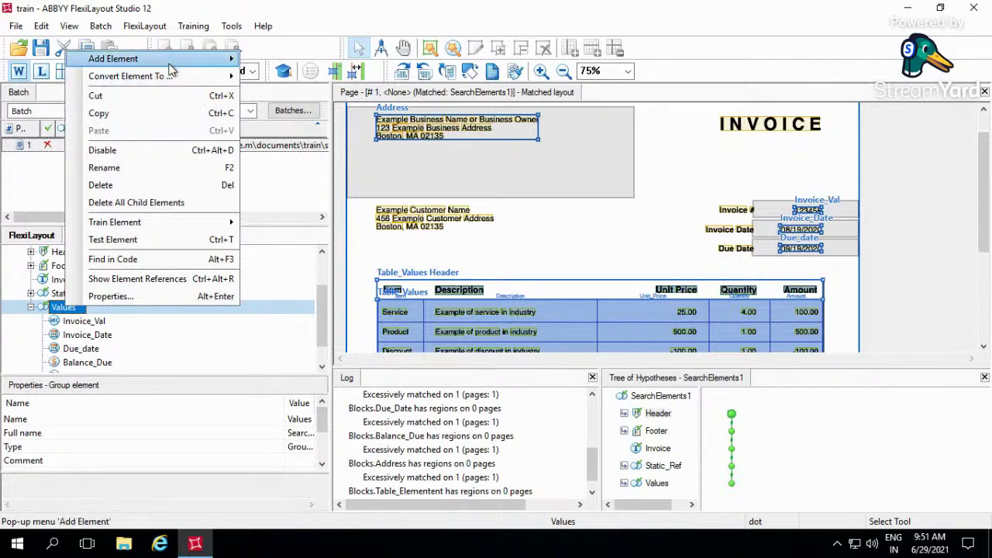
pyautogui.moveTo(235, 73)
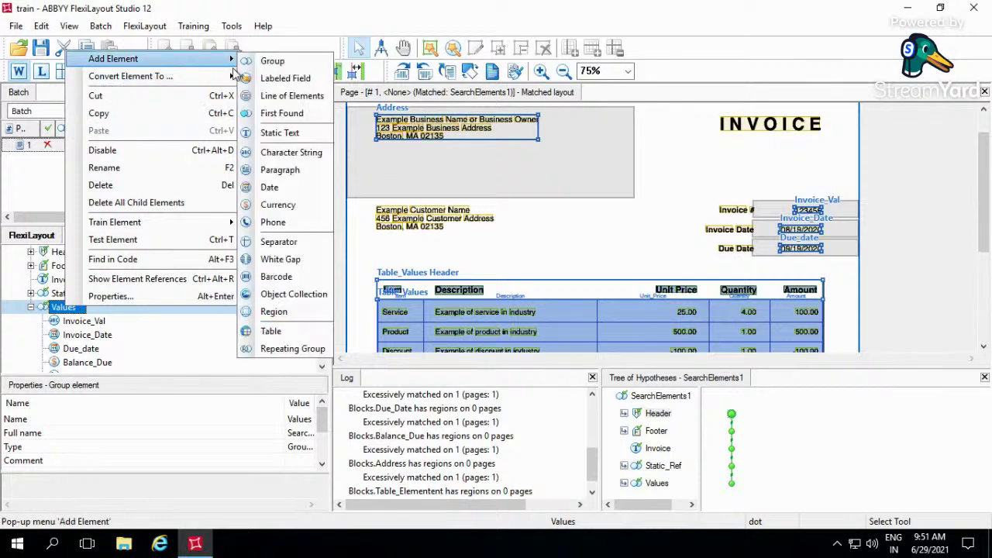
pyautogui.click(287, 349)
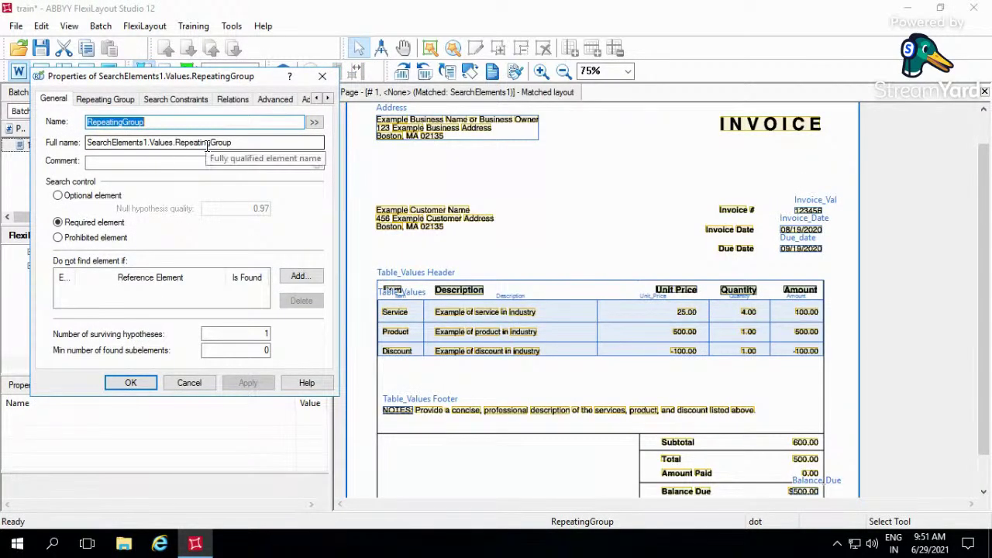
pyautogui.write('RG_Values')
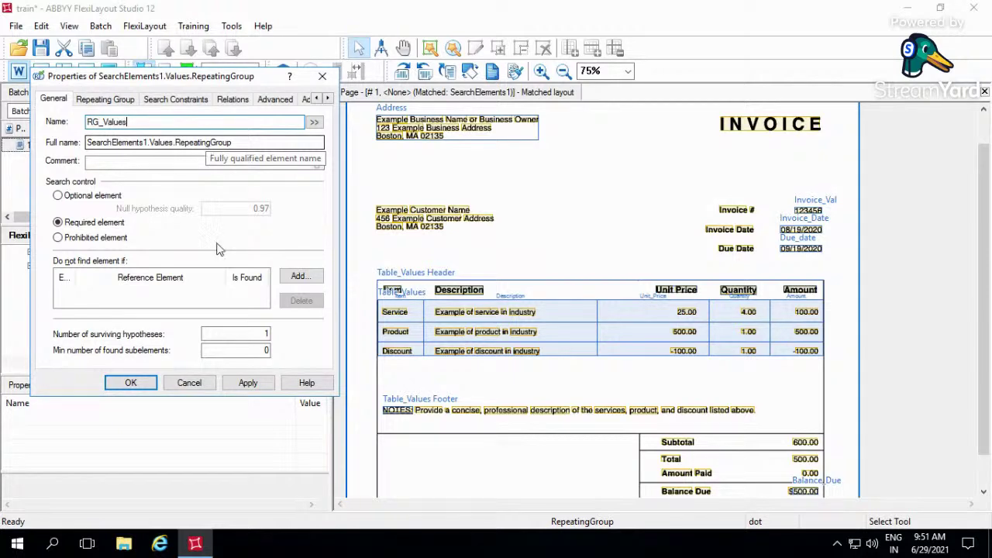
pyautogui.click(119, 102)
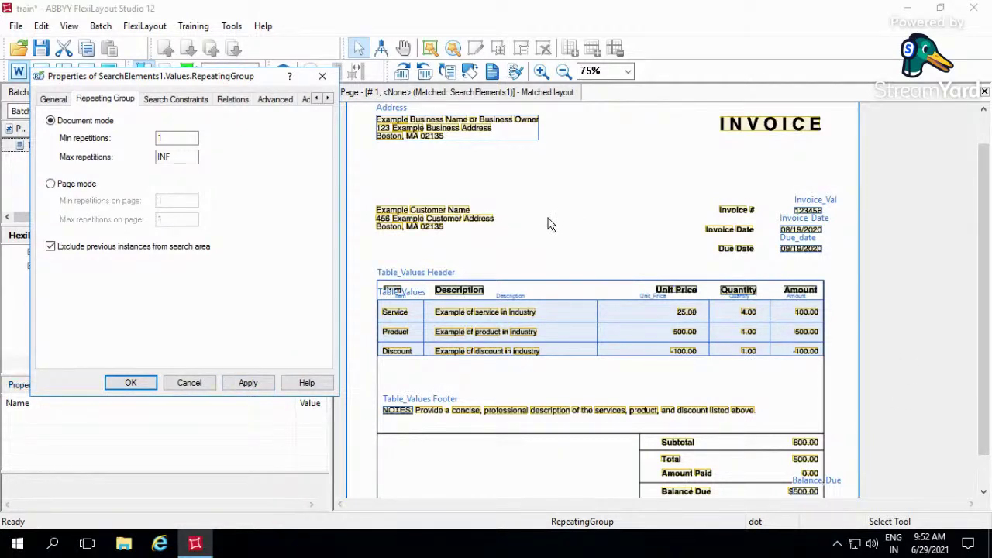
pyautogui.click(130, 382)
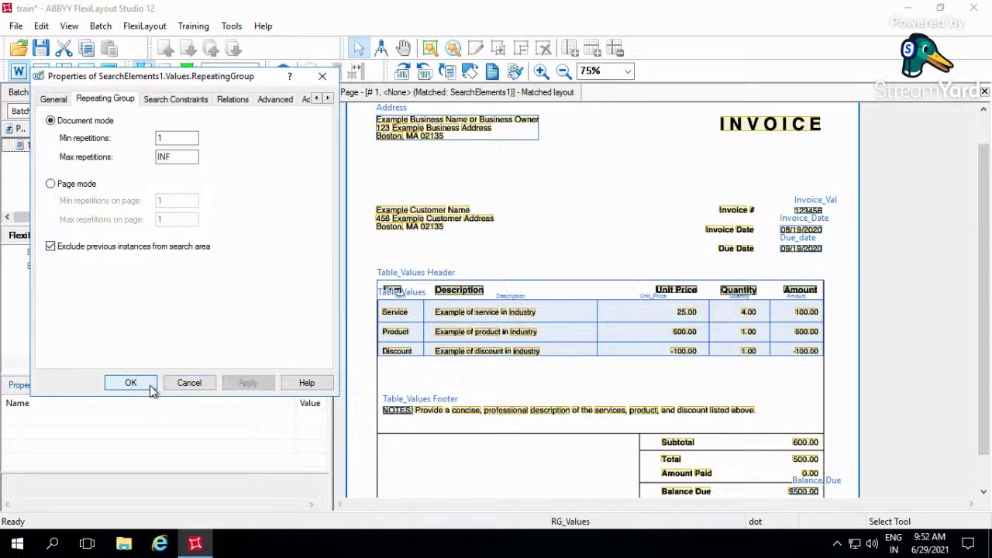
pyautogui.hotkey('ctrl', 's')
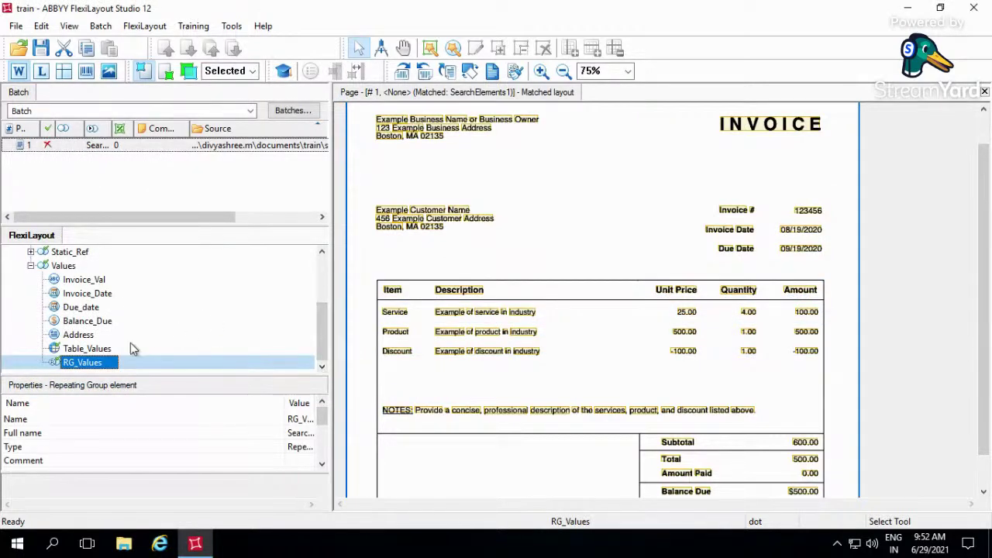
# Add a Character String element inside RG_Values and set its number of surviving hypotheses to 1.
pyautogui.rightClick(106, 367)
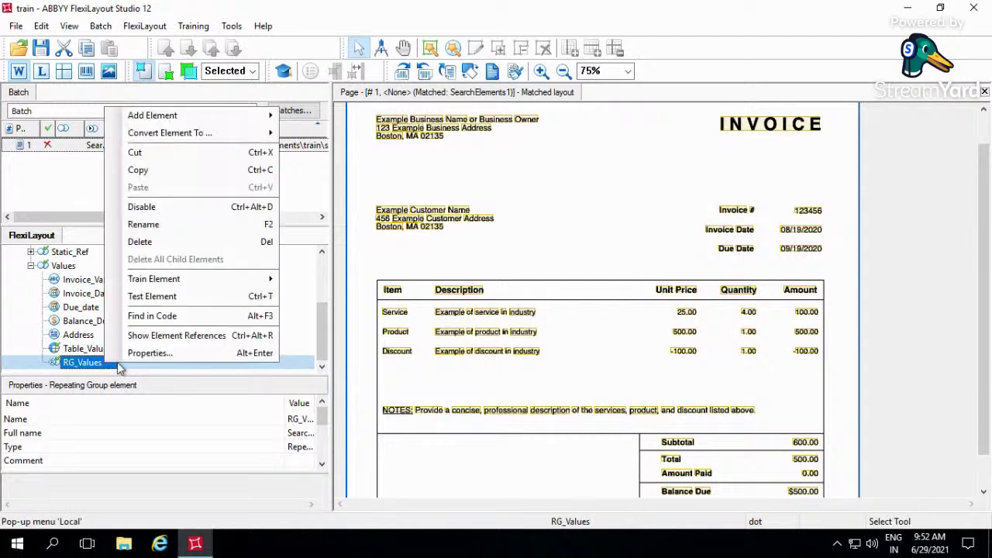
pyautogui.moveTo(256, 115)
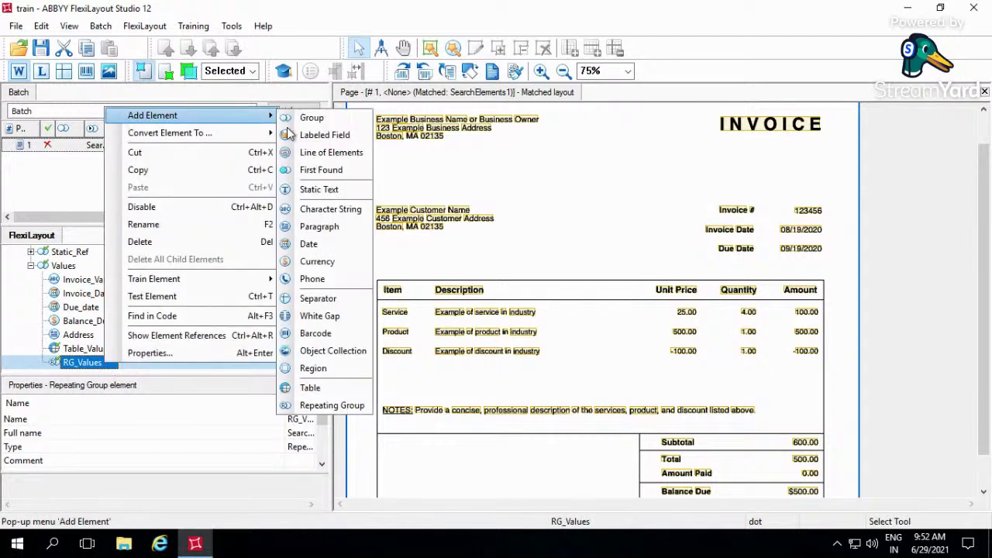
pyautogui.click(317, 210)
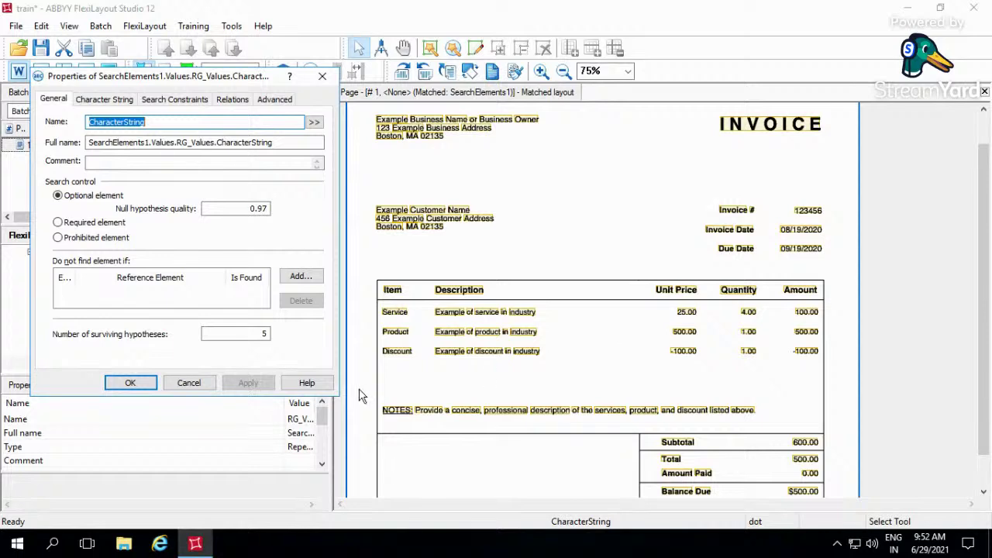
pyautogui.doubleClick(258, 334)
pyautogui.write('1')
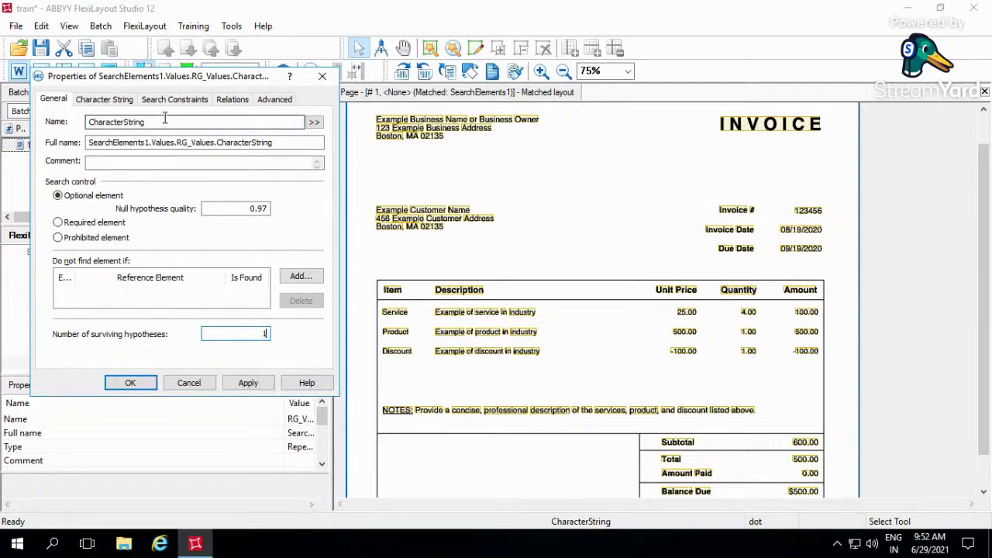
# Name the new character string element Item_Val.
pyautogui.click(67, 121)
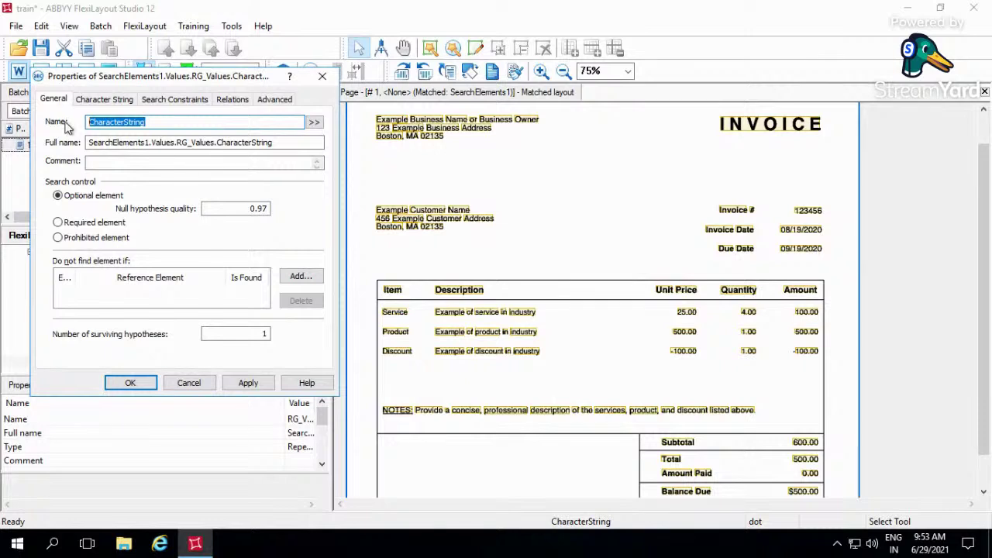
pyautogui.press('BackSpace')
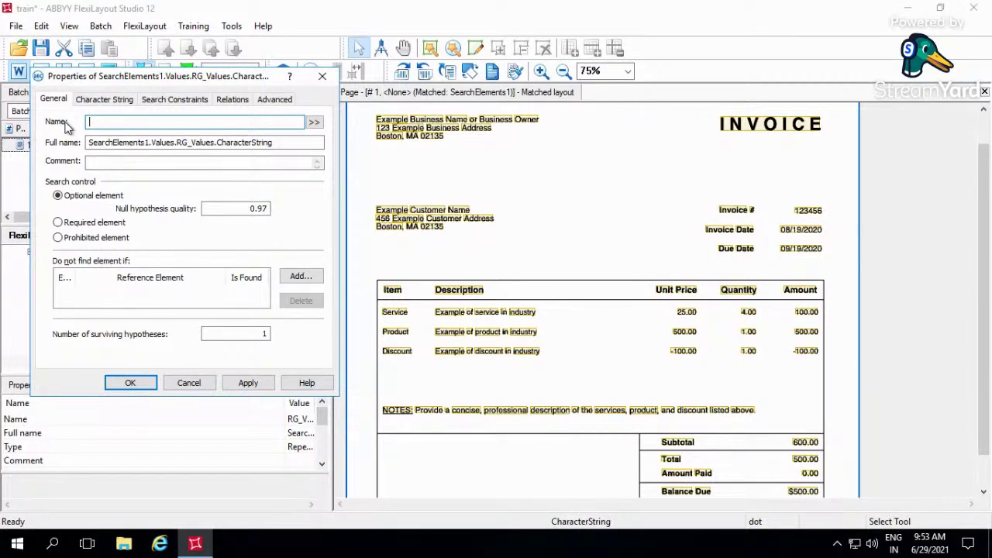
pyautogui.write('Ite')
pyautogui.click(104, 99)
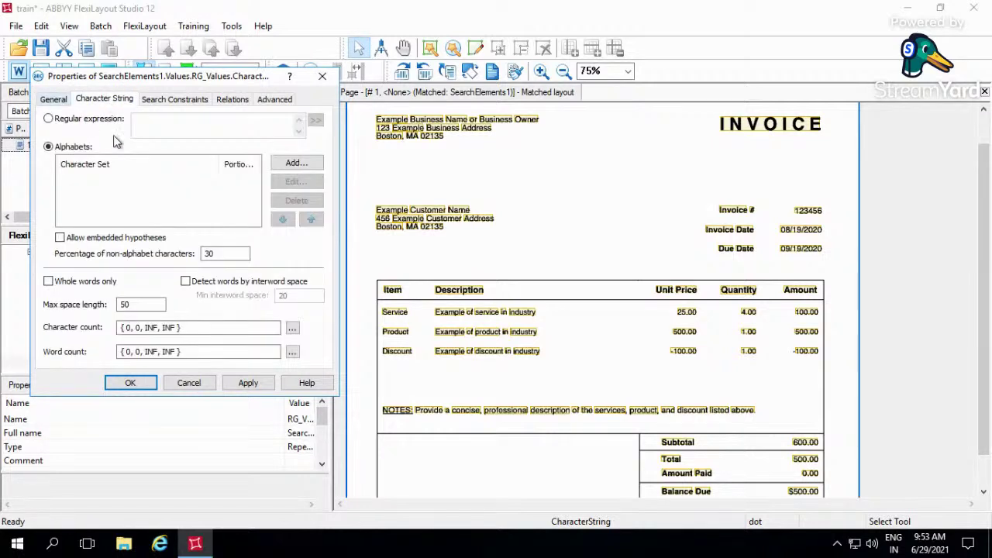
pyautogui.click(53, 99)
pyautogui.click(151, 278)
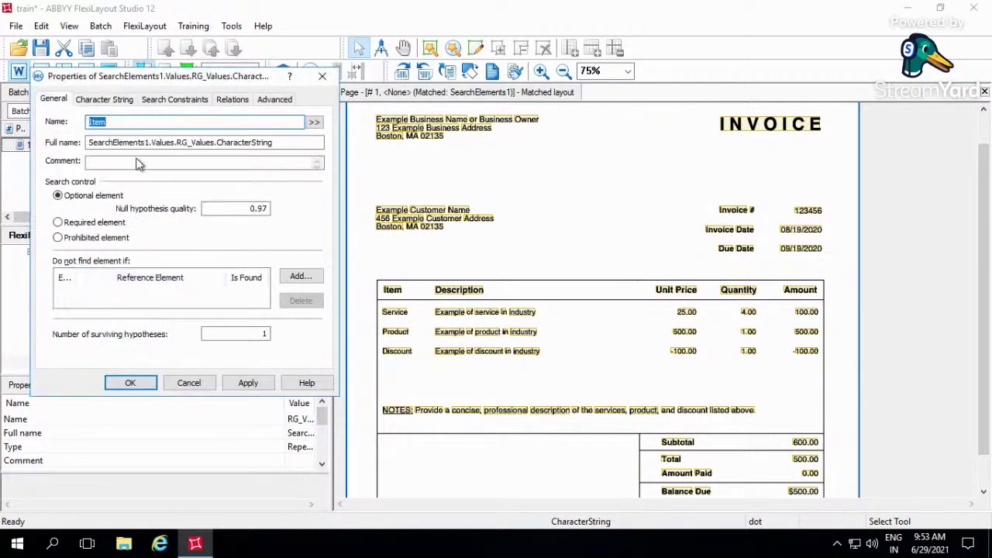
pyautogui.click(123, 124)
pyautogui.write('_Val')
# Add an alphabet with all available characters to the Item_Val character string.
pyautogui.click(93, 102)
pyautogui.click(279, 165)
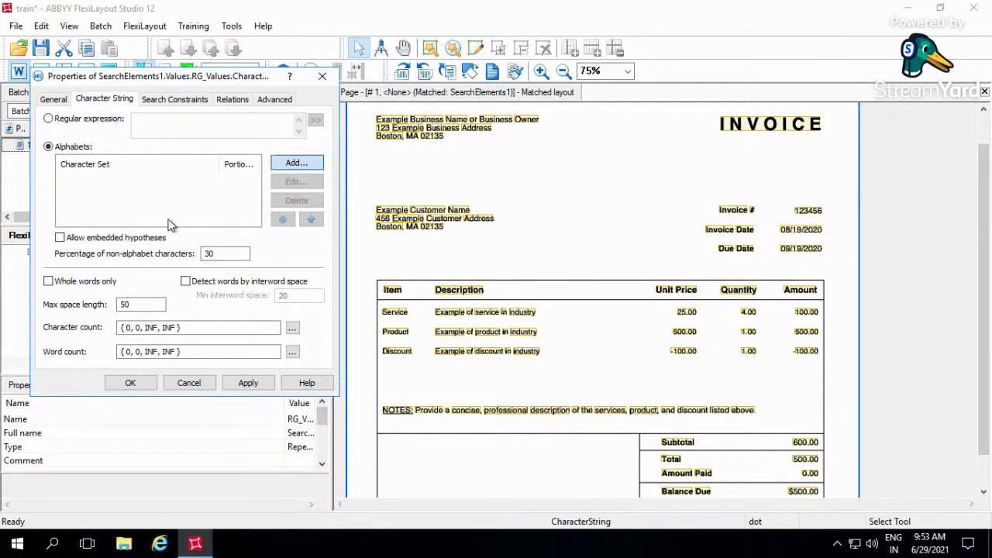
pyautogui.click(392, 284)
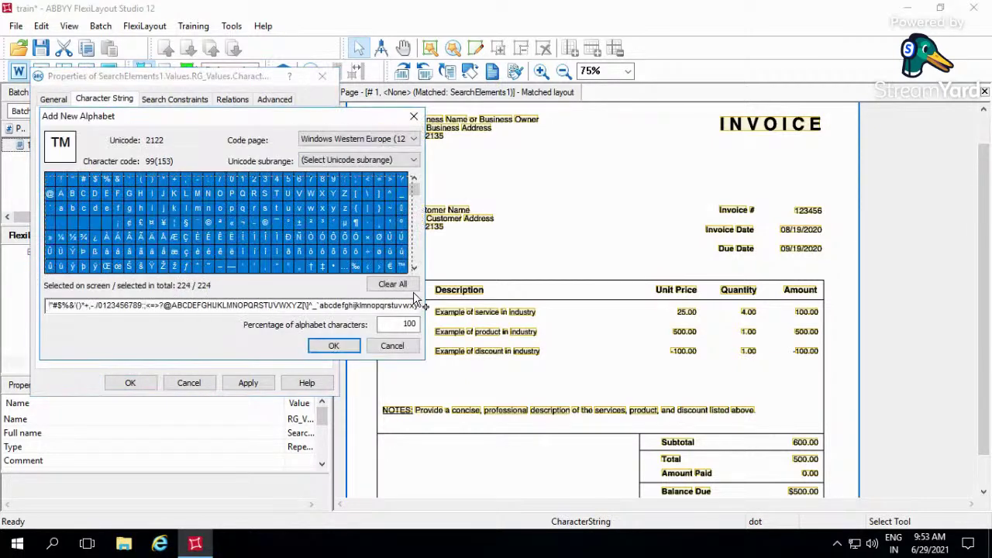
pyautogui.click(334, 346)
# Add a relation placing Item_Val right of the left boundary of Static_Ref.Item with an offset of -30.
pyautogui.click(232, 99)
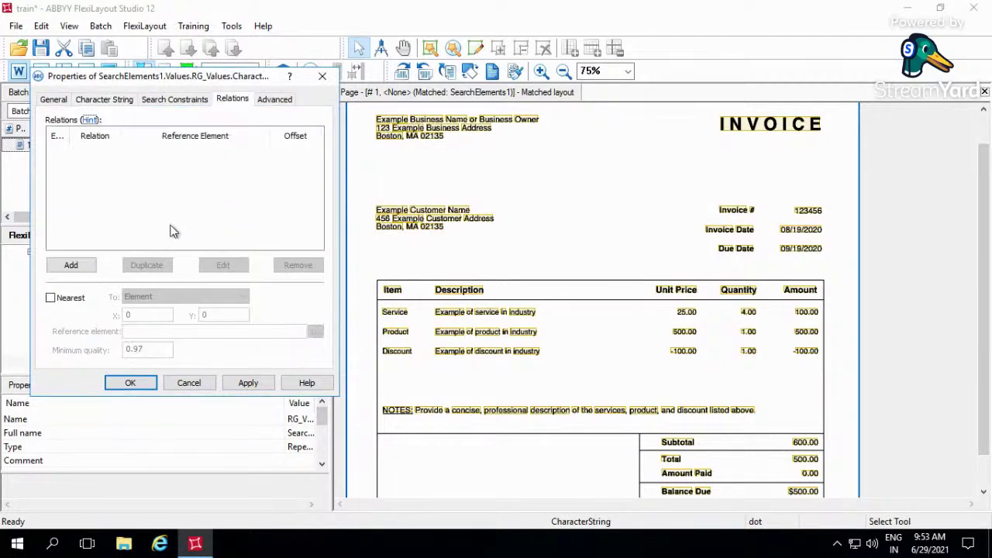
pyautogui.click(89, 271)
pyautogui.click(87, 223)
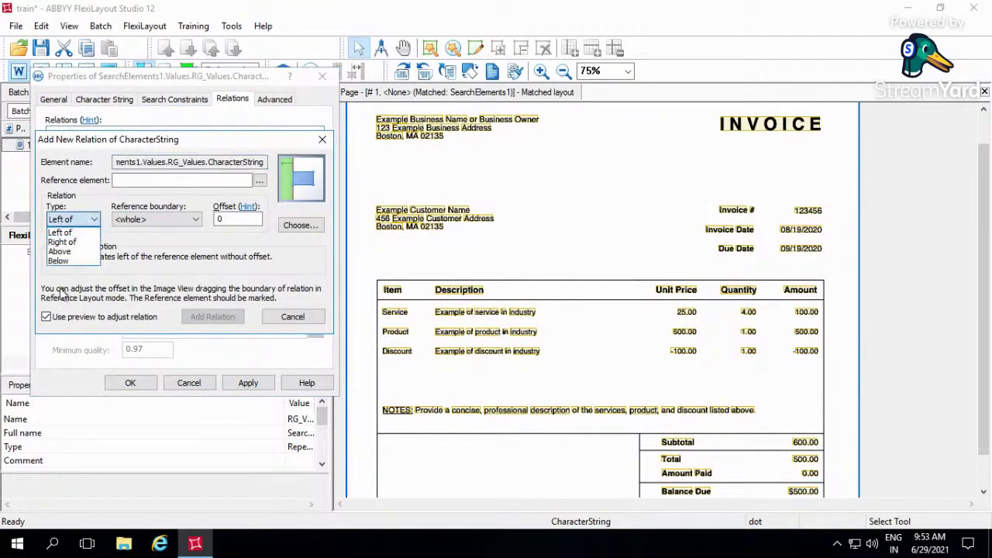
pyautogui.click(84, 242)
pyautogui.click(139, 221)
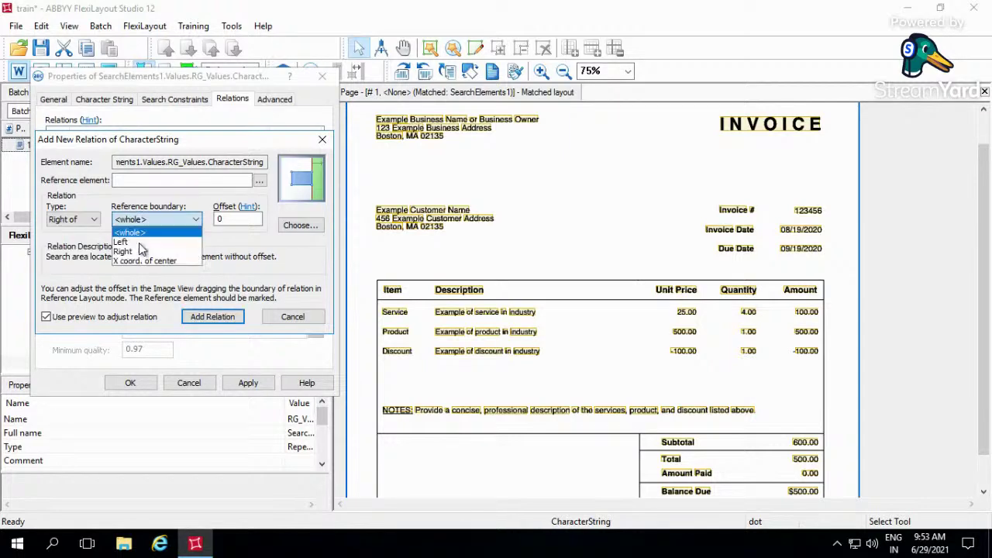
pyautogui.click(141, 243)
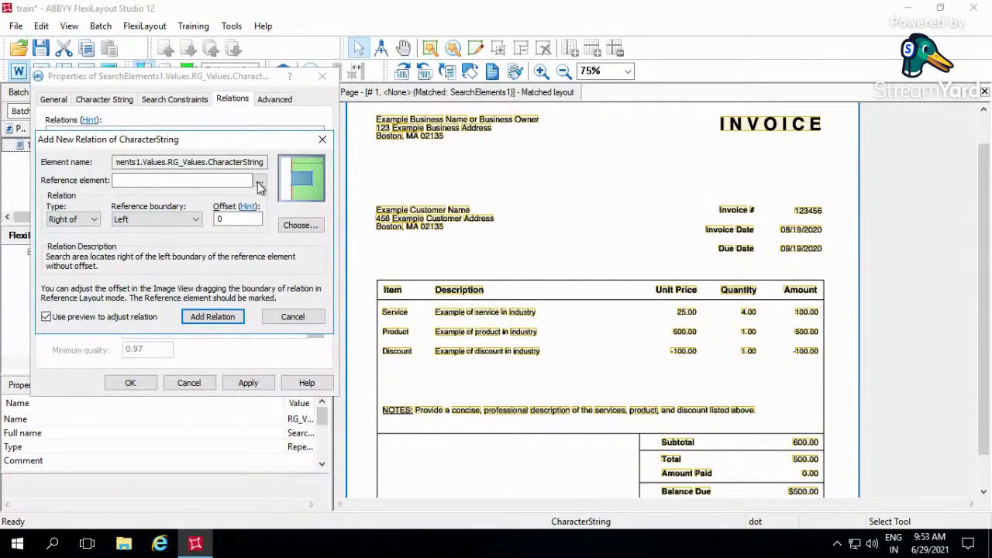
pyautogui.click(259, 180)
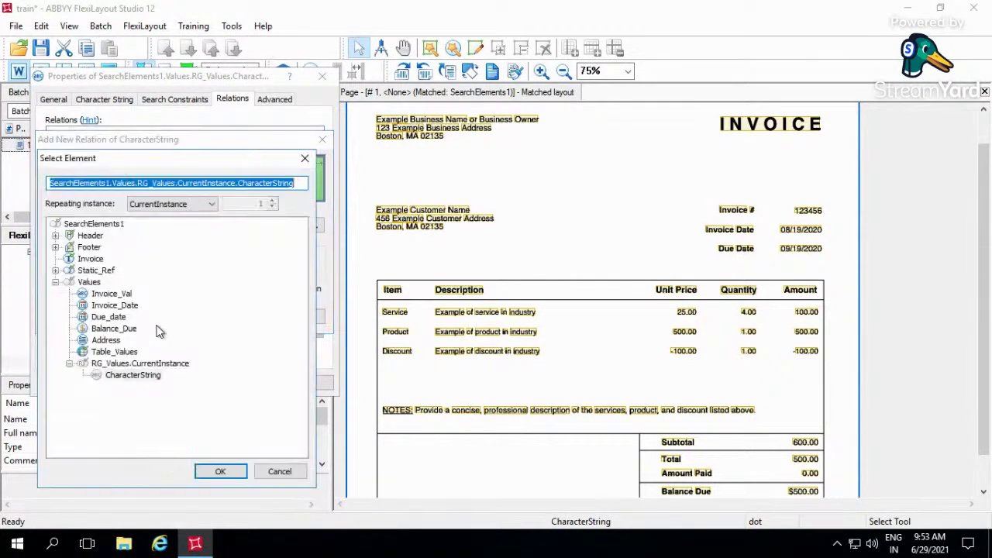
pyautogui.click(56, 269)
pyautogui.doubleClick(99, 317)
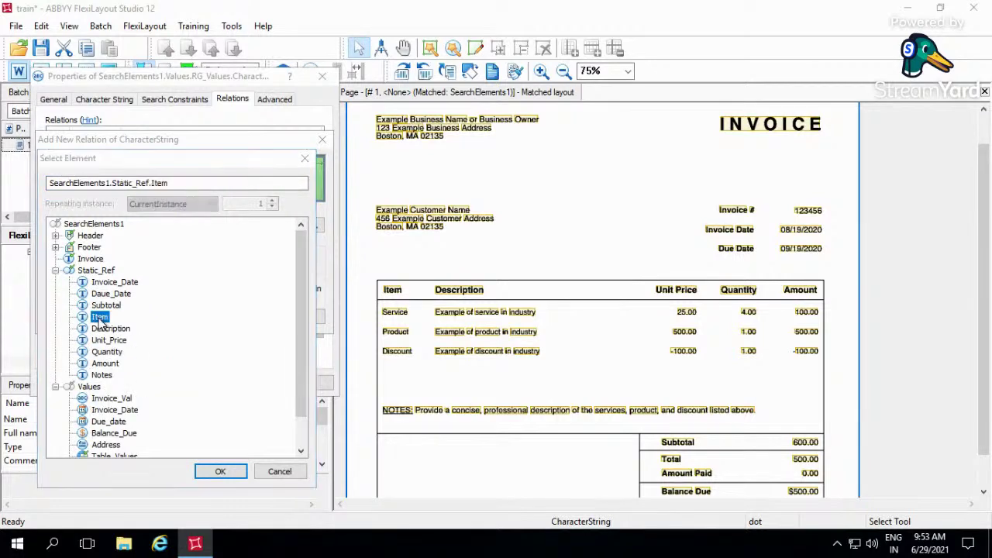
pyautogui.moveTo(225, 221); pyautogui.dragTo(195, 222)
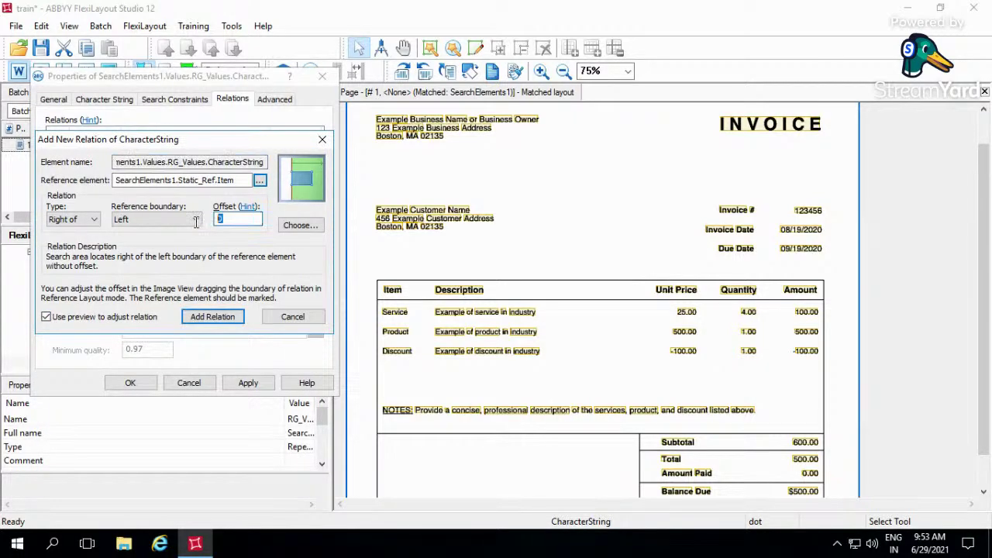
pyautogui.write('-30')
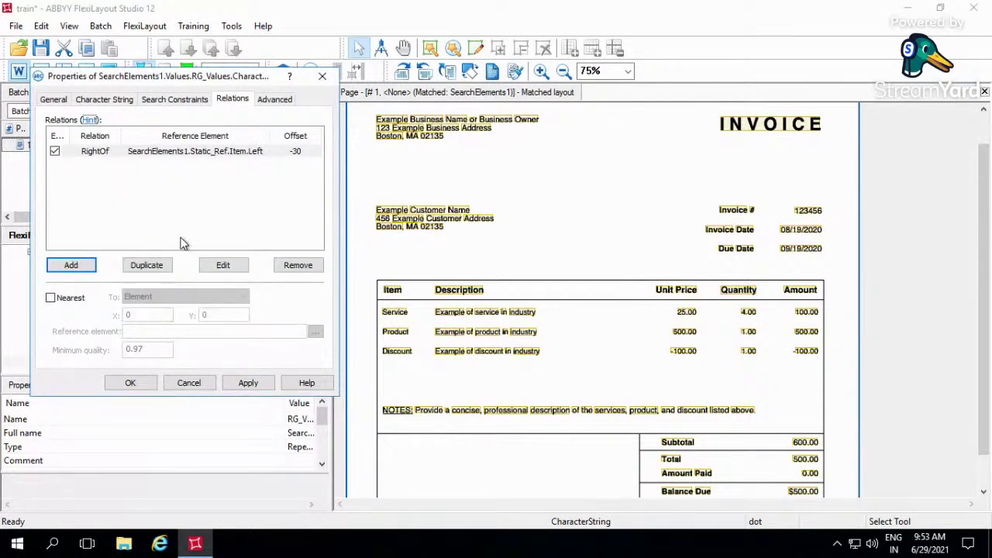
# Duplicate the Item relation of Item_Val and change the copy to Left of the left boundary of Static_Ref.Description.
pyautogui.click(181, 211)
pyautogui.click(230, 152)
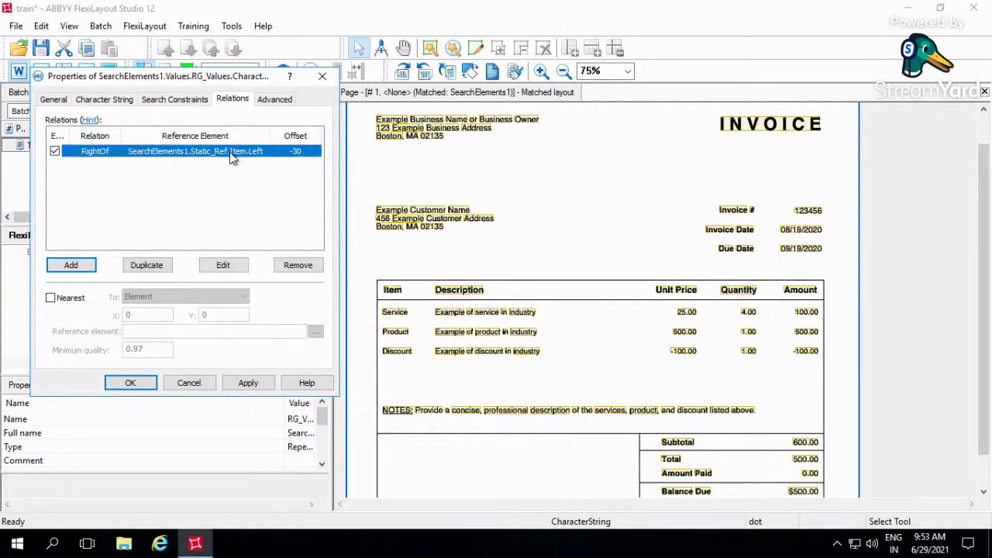
pyautogui.doubleClick(217, 170)
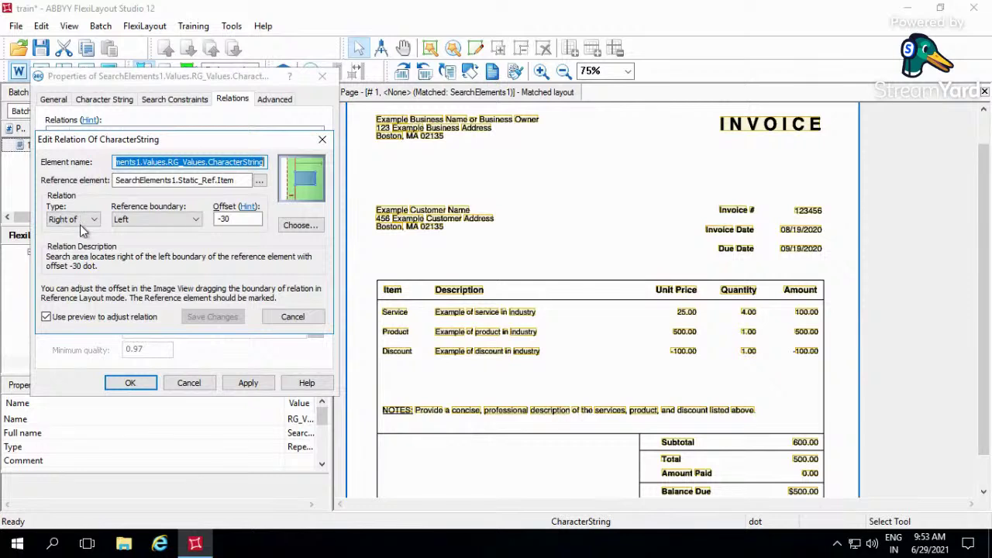
pyautogui.click(80, 221)
pyautogui.click(80, 234)
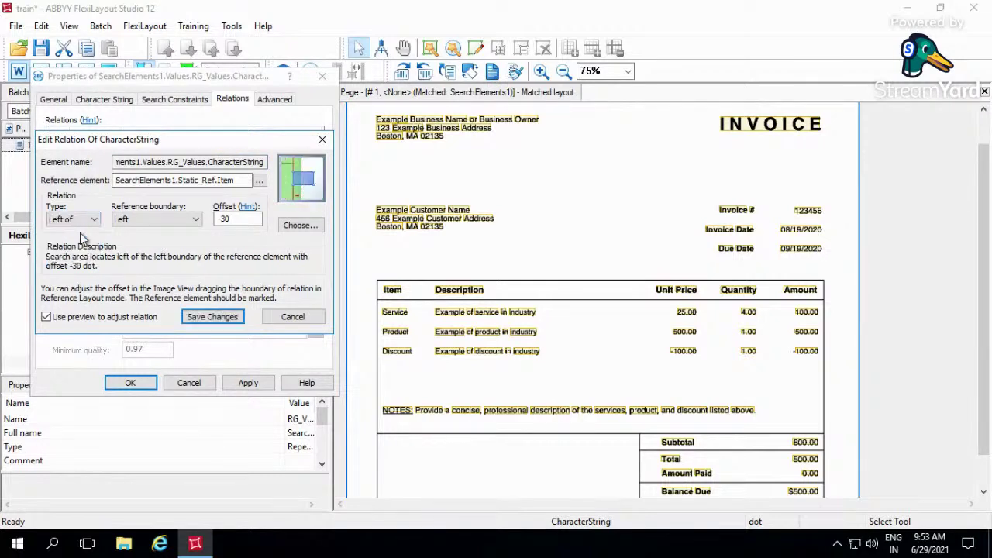
pyautogui.click(259, 180)
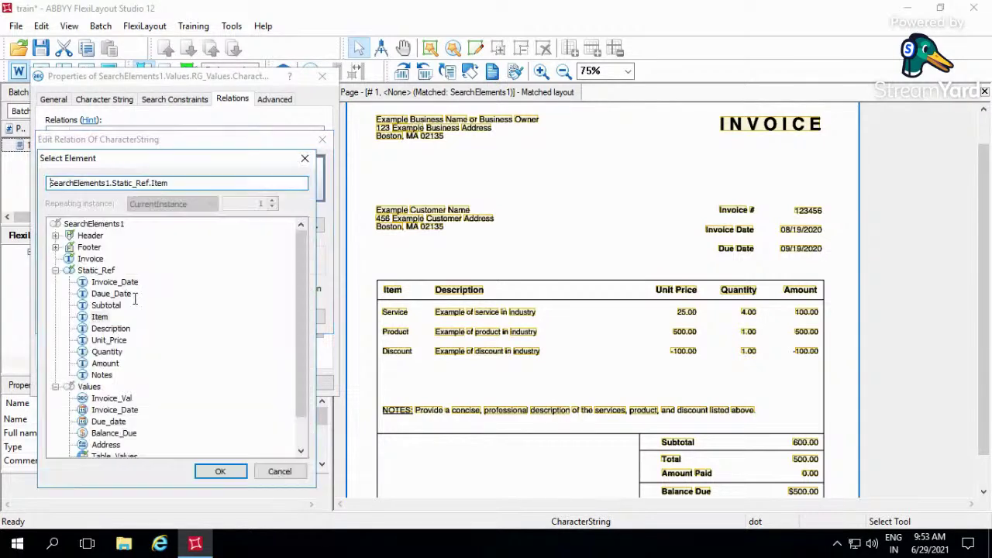
pyautogui.click(110, 328)
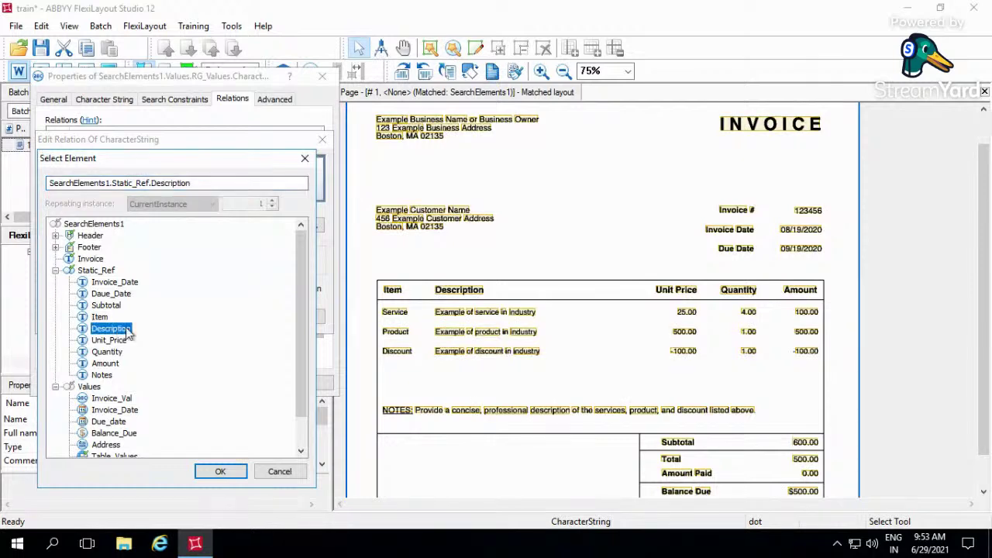
pyautogui.click(220, 471)
# Set the offset of the Description relation to 50 and apply the Item_Val properties.
pyautogui.click(222, 220)
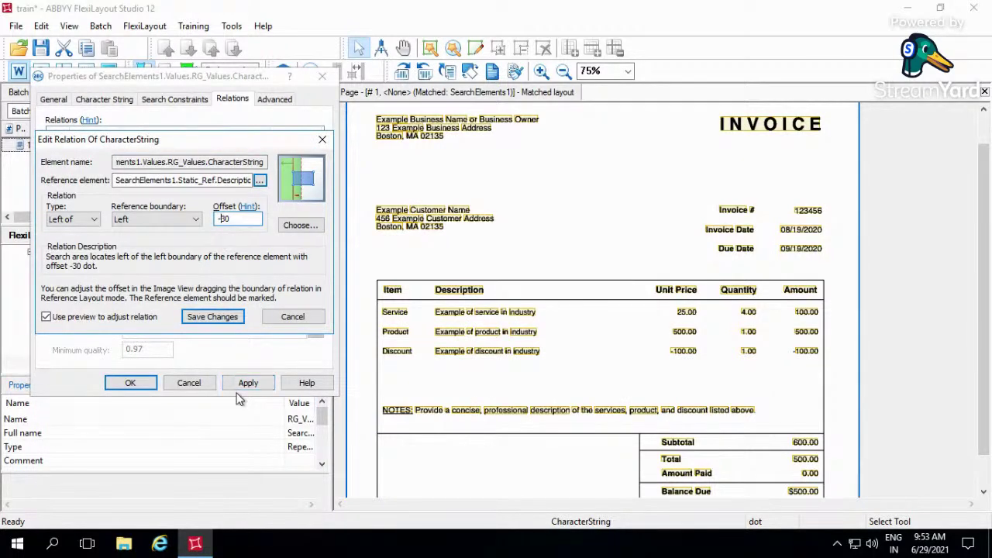
pyautogui.press('Delete')
pyautogui.press('Delete')
pyautogui.press('BackSpace')
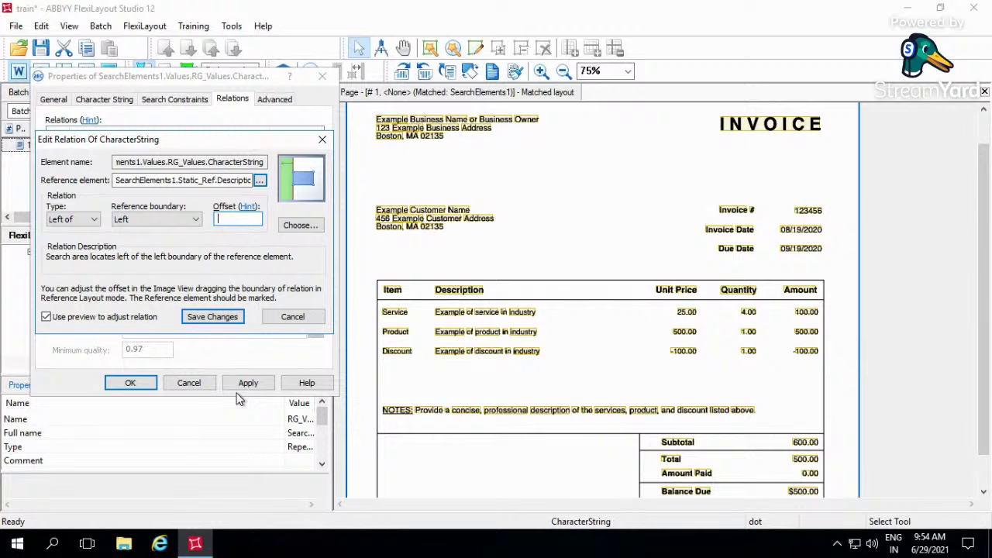
pyautogui.write('50')
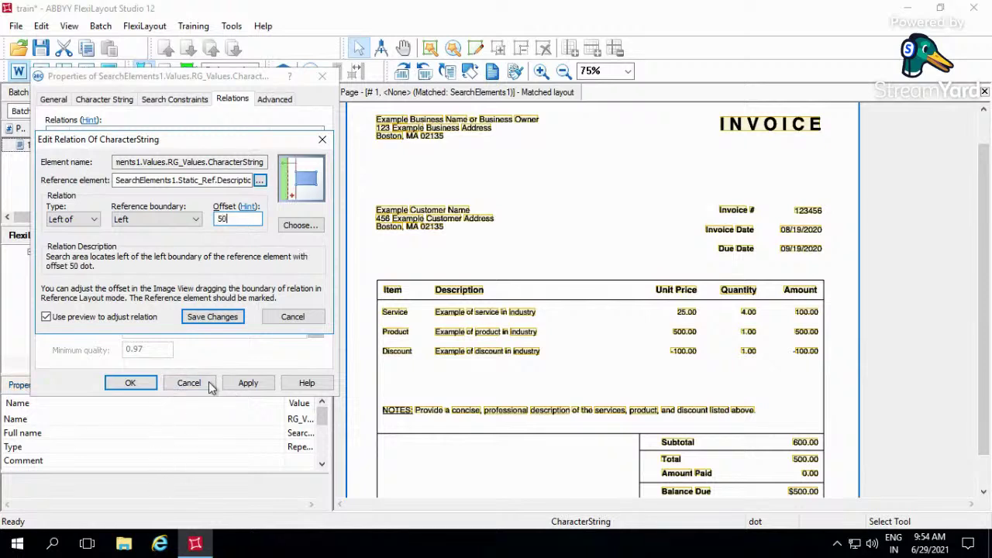
pyautogui.click(221, 322)
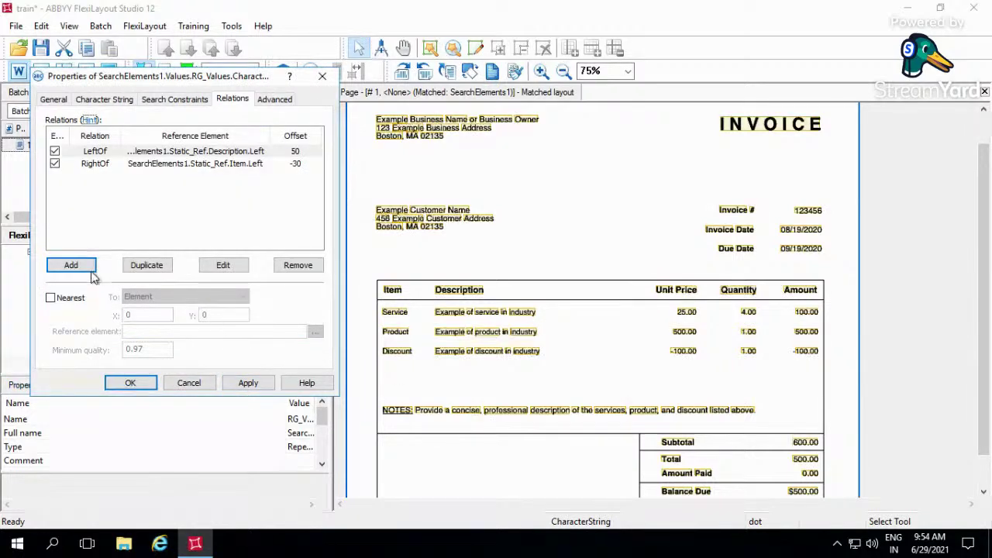
pyautogui.click(246, 383)
pyautogui.click(130, 382)
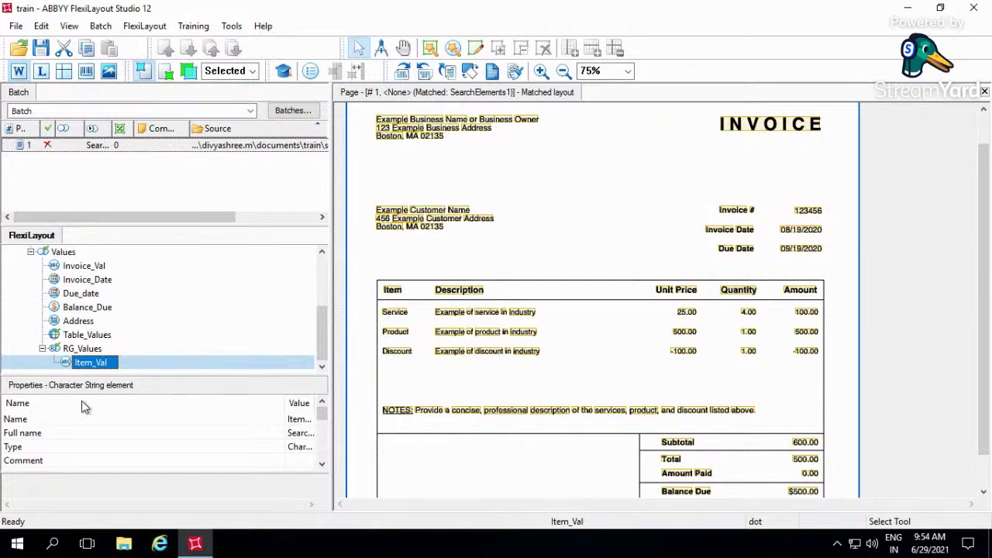
pyautogui.click(151, 365)
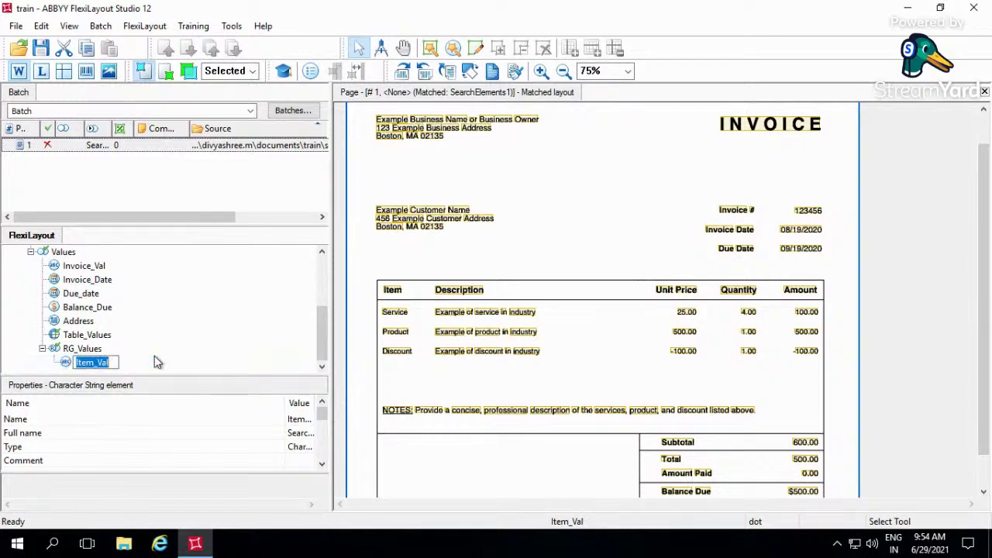
pyautogui.click(148, 364)
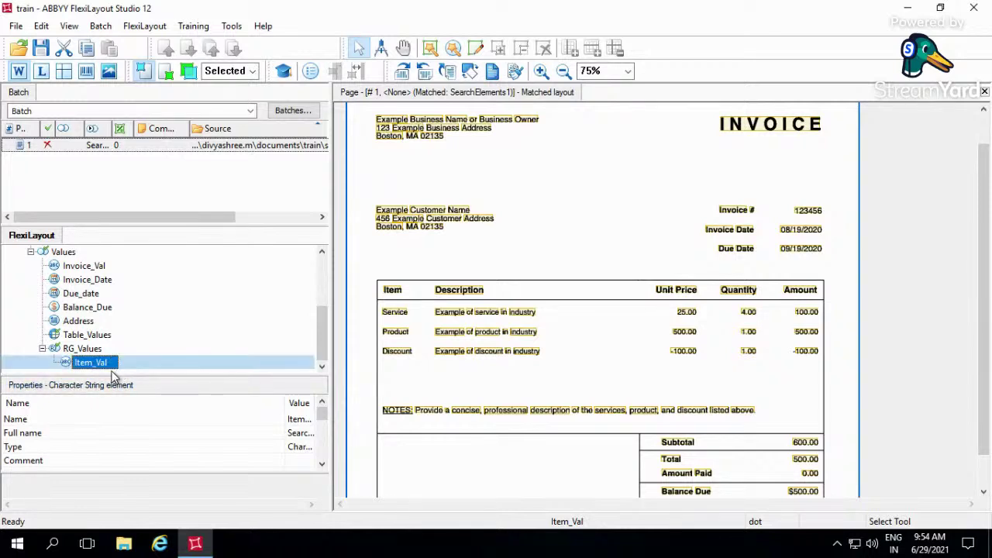
pyautogui.click(91, 350)
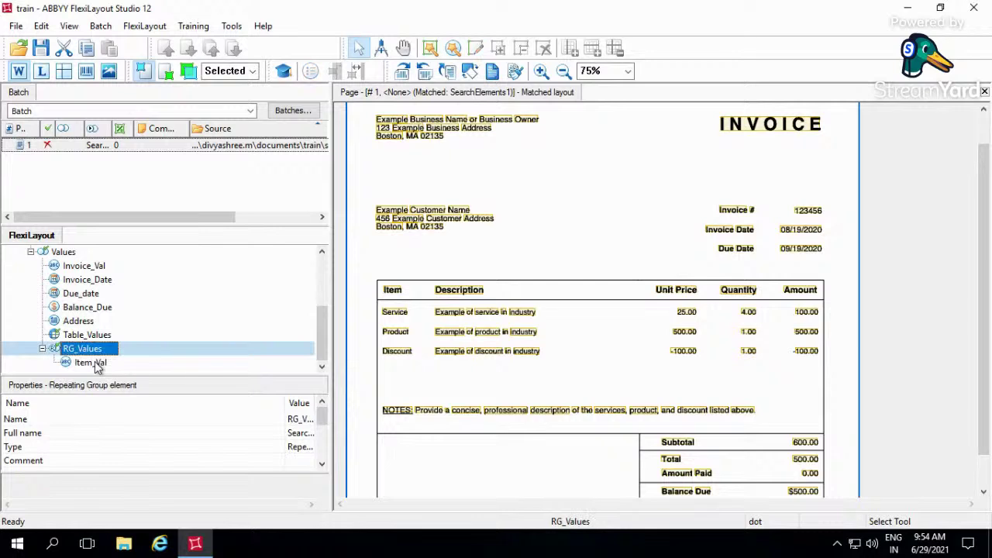
pyautogui.click(97, 362)
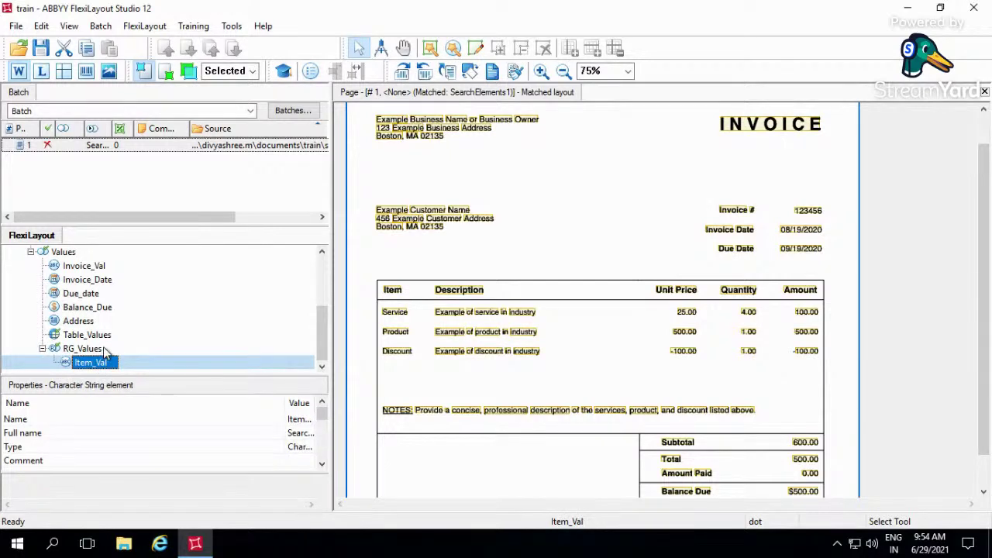
# Add a relation placing the RG_Values repeating group below the bottom boundary of Static_Ref.Item.
pyautogui.doubleClick(104, 347)
pyautogui.click(234, 100)
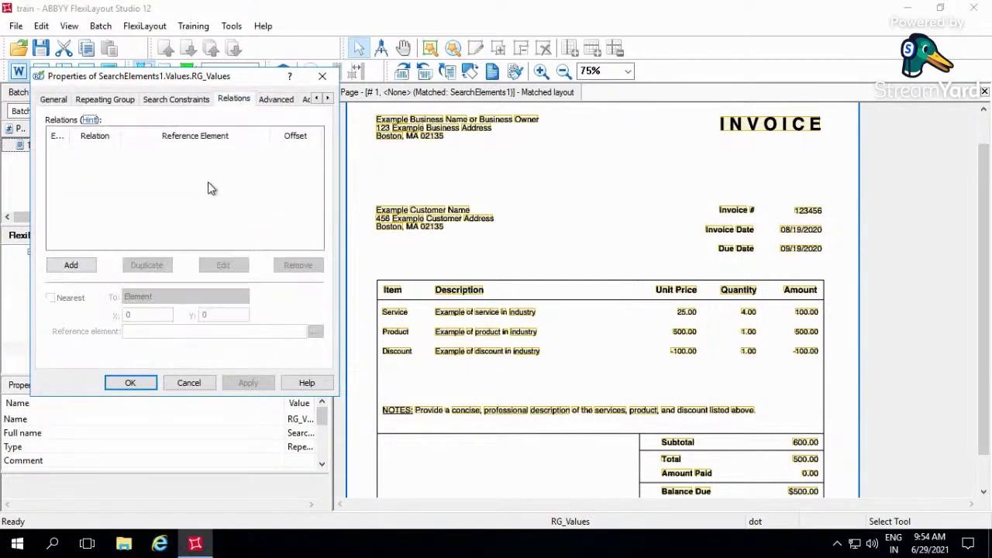
pyautogui.click(83, 264)
pyautogui.click(83, 221)
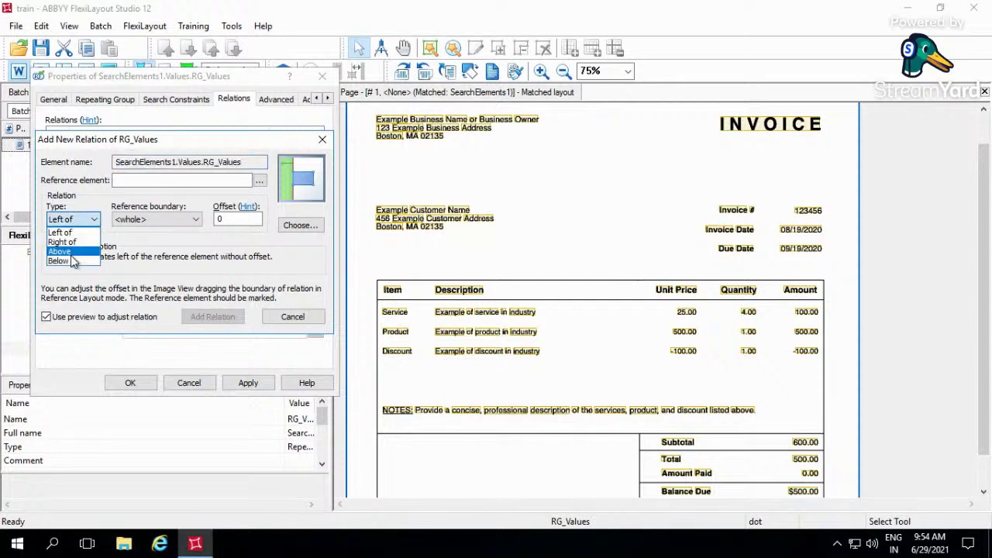
pyautogui.click(61, 260)
pyautogui.click(124, 220)
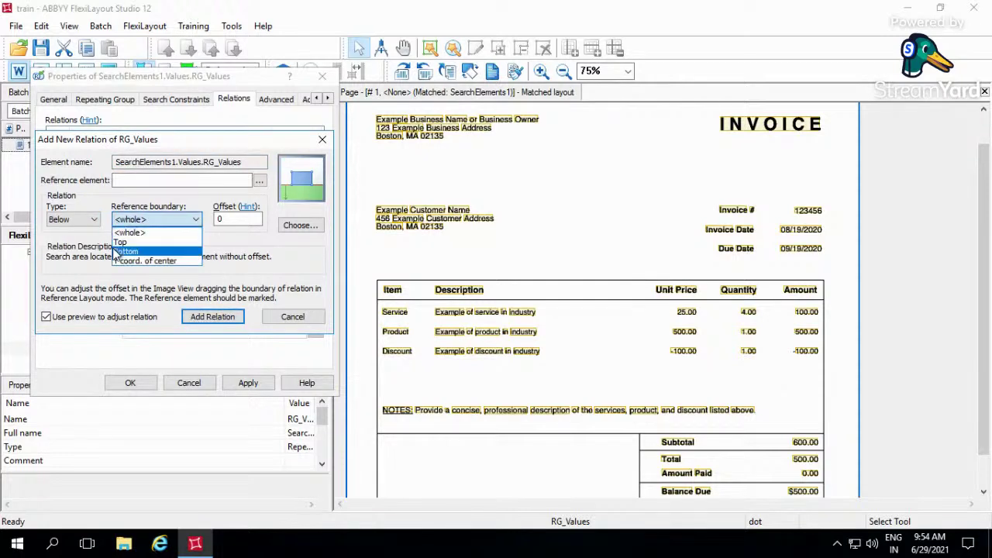
pyautogui.click(126, 251)
pyautogui.click(259, 180)
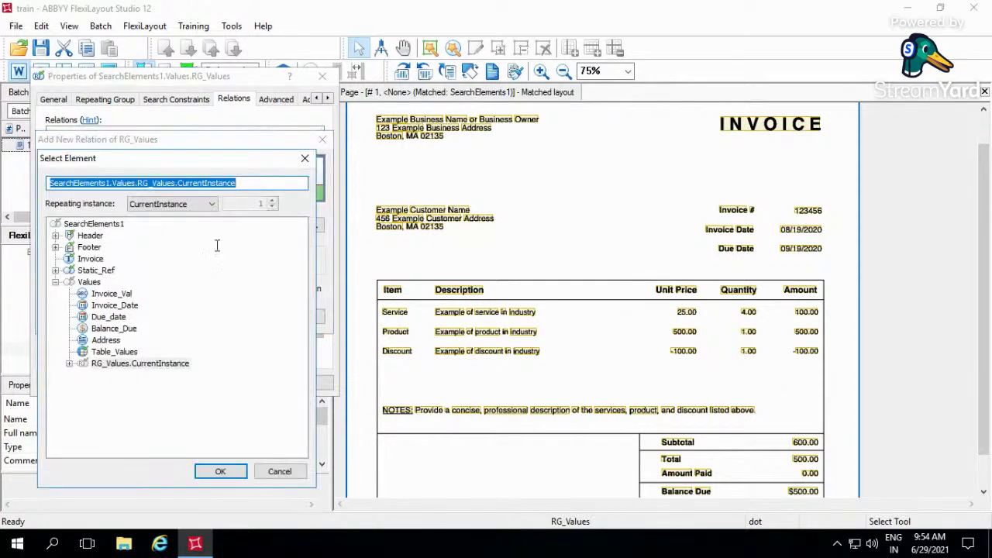
pyautogui.click(55, 270)
pyautogui.click(100, 318)
pyautogui.click(220, 471)
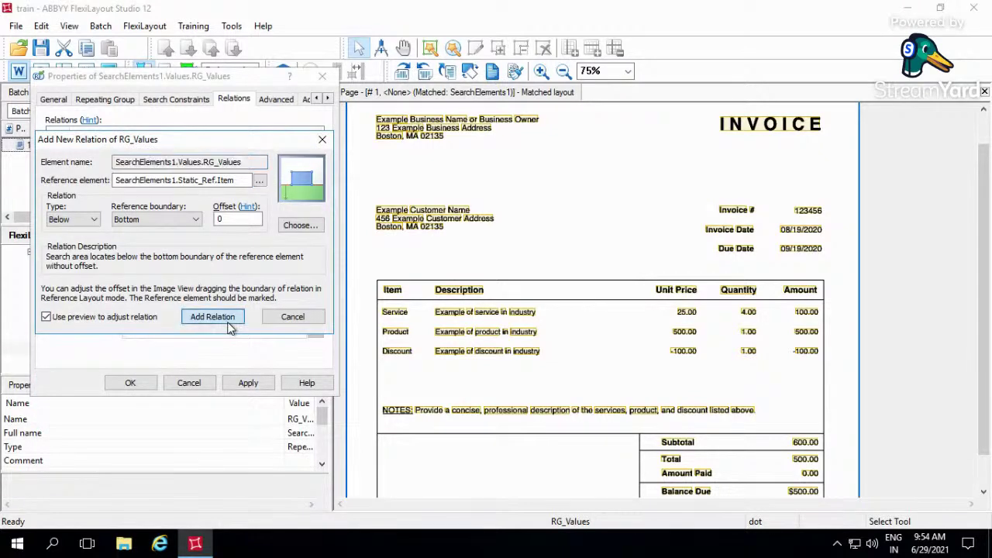
pyautogui.click(214, 317)
# Duplicate the Below relation of RG_Values and set the copy's reference element to Static_Ref.Description.
pyautogui.click(251, 151)
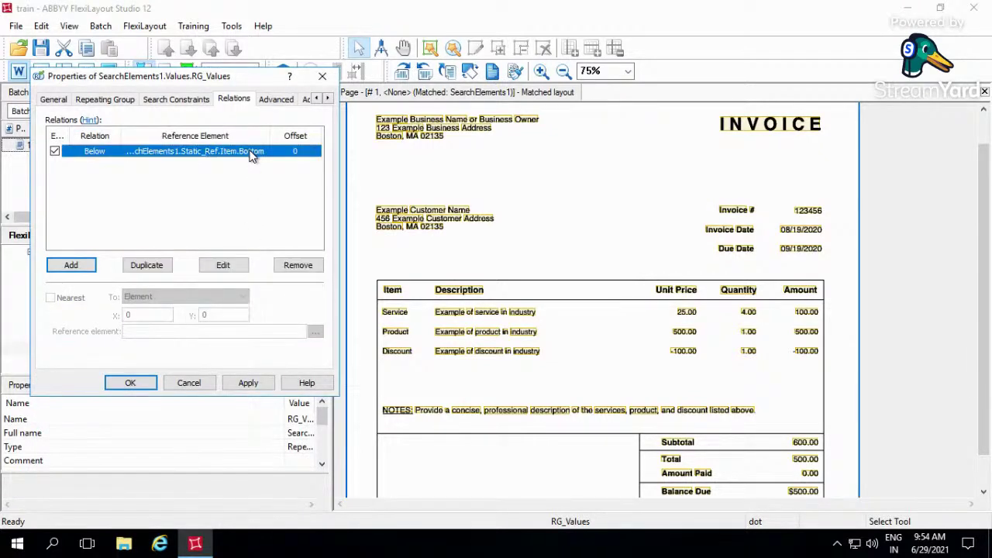
pyautogui.click(244, 164)
pyautogui.doubleClick(150, 191)
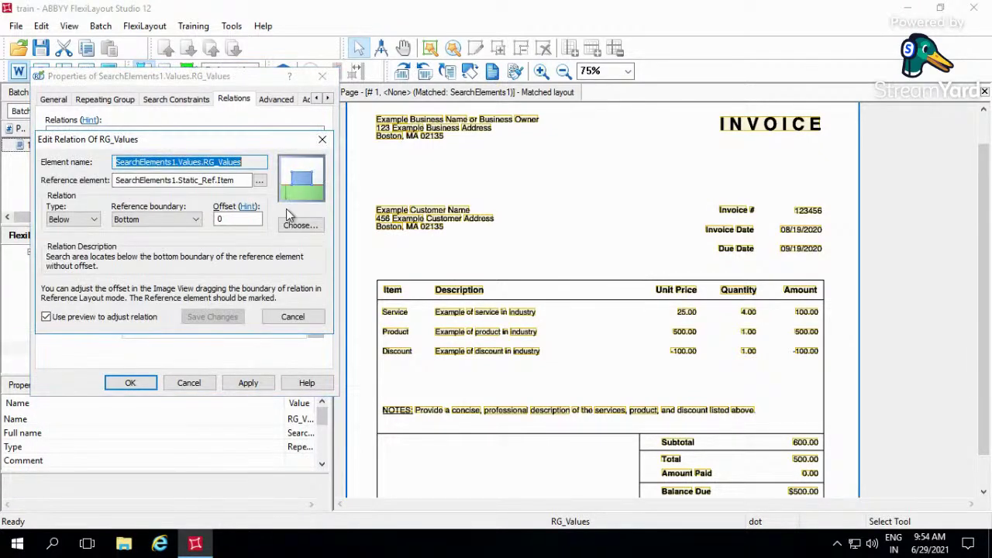
pyautogui.click(260, 179)
pyautogui.click(110, 328)
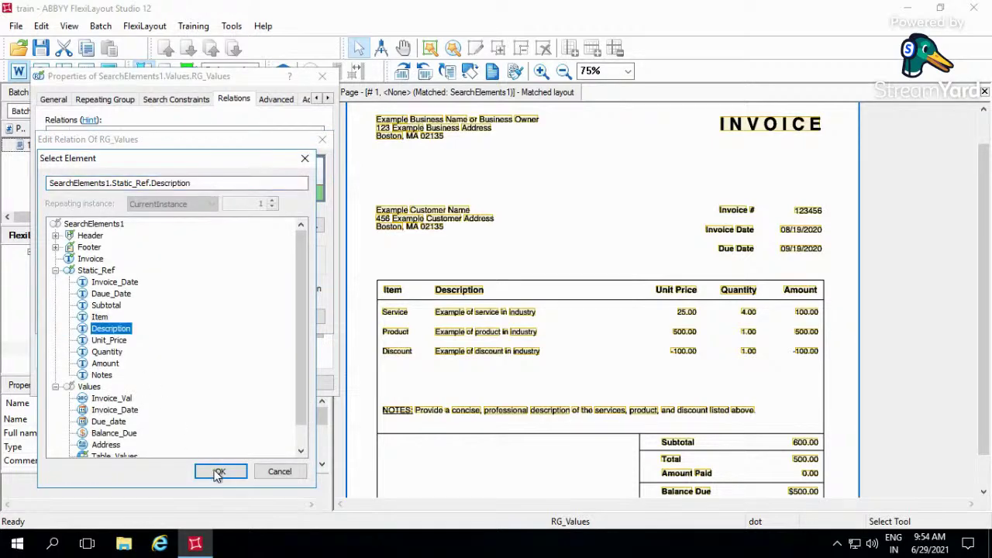
pyautogui.click(220, 472)
pyautogui.click(232, 319)
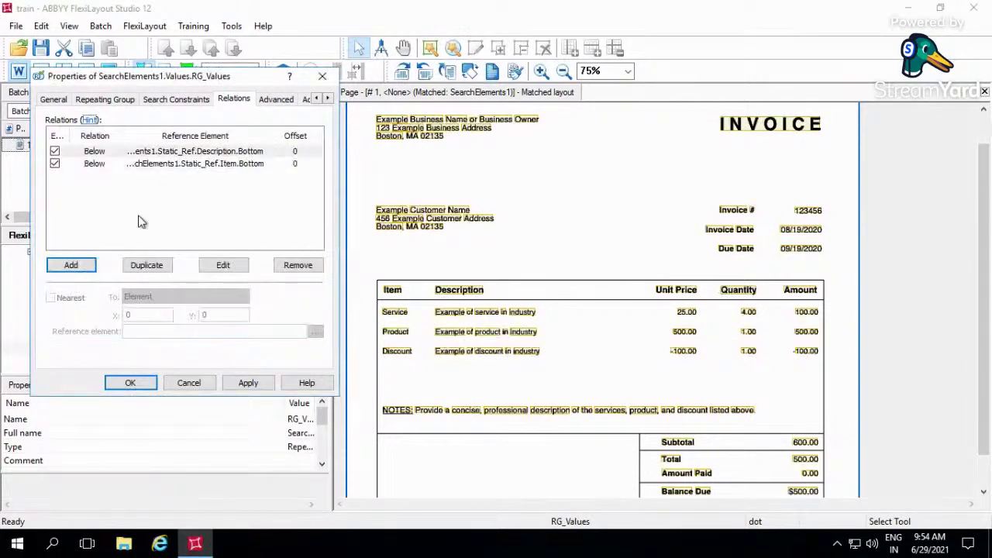
# Add a relation placing RG_Values above the top boundary of Static_Ref.Notes and apply the group's properties.
pyautogui.click(91, 267)
pyautogui.click(89, 219)
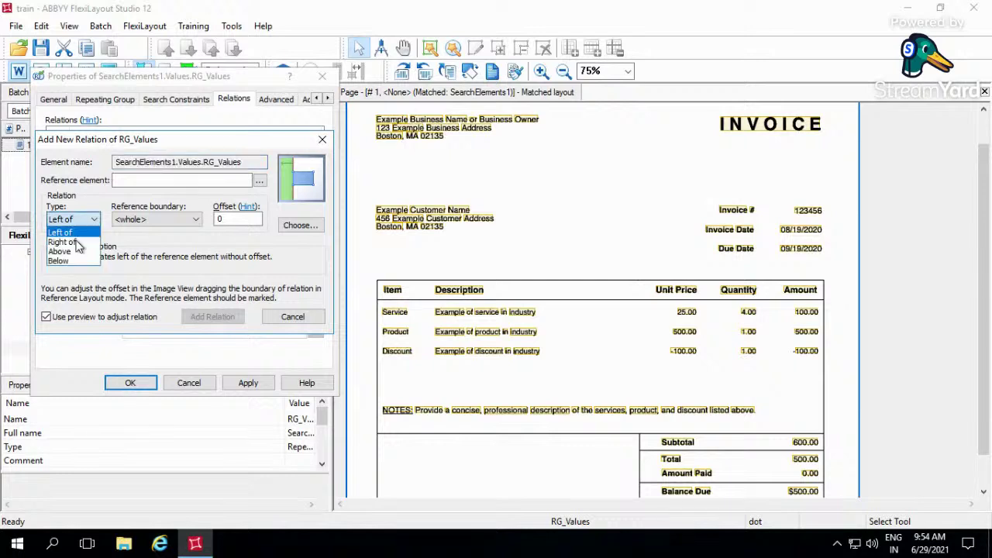
pyautogui.click(58, 251)
pyautogui.click(159, 220)
pyautogui.click(132, 237)
pyautogui.click(260, 180)
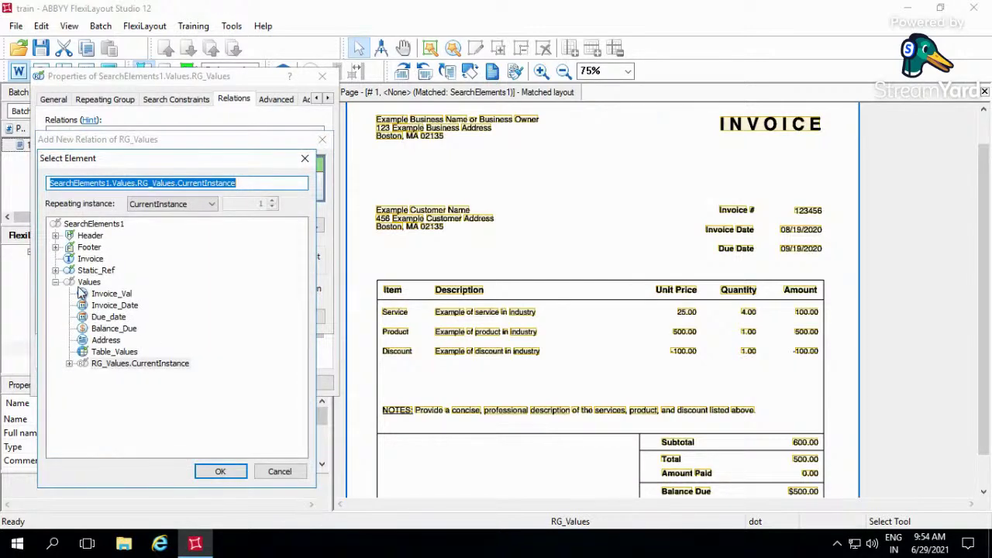
pyautogui.click(55, 270)
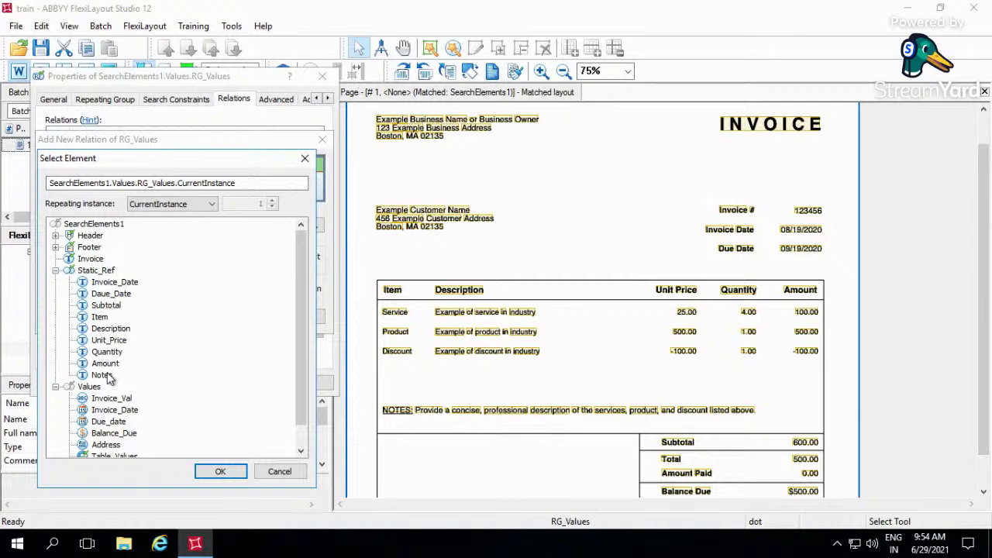
pyautogui.doubleClick(103, 375)
pyautogui.click(220, 317)
pyautogui.click(249, 383)
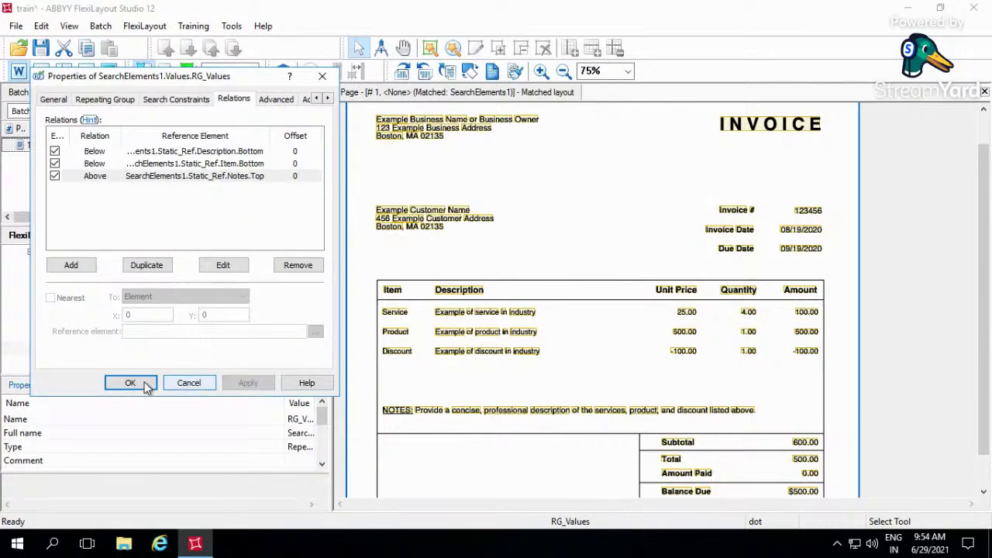
# Confirm the RG_Values properties, recheck the group's relations, and save the FlexiLayout.
pyautogui.click(132, 383)
pyautogui.hotkey('ctrl', 's')
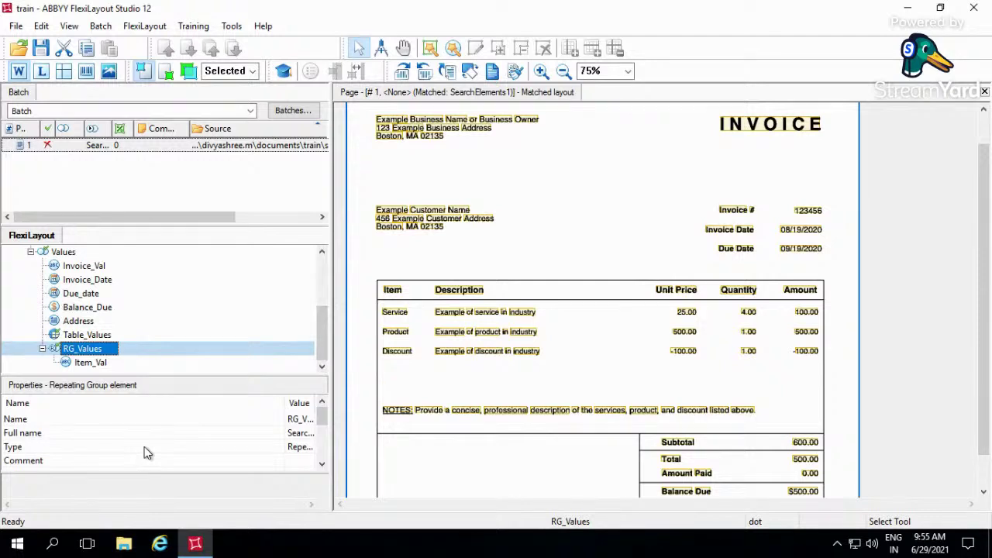
pyautogui.doubleClick(112, 350)
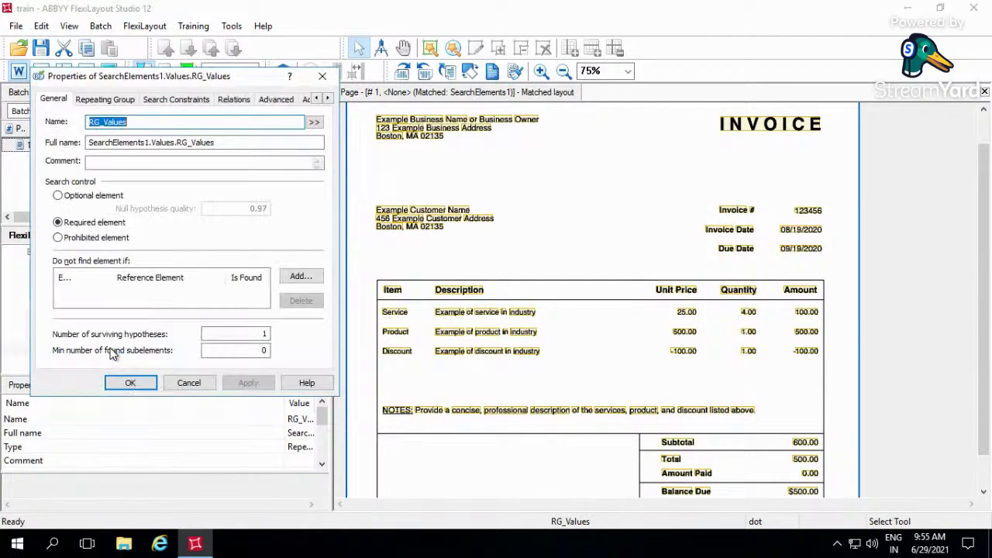
pyautogui.click(233, 99)
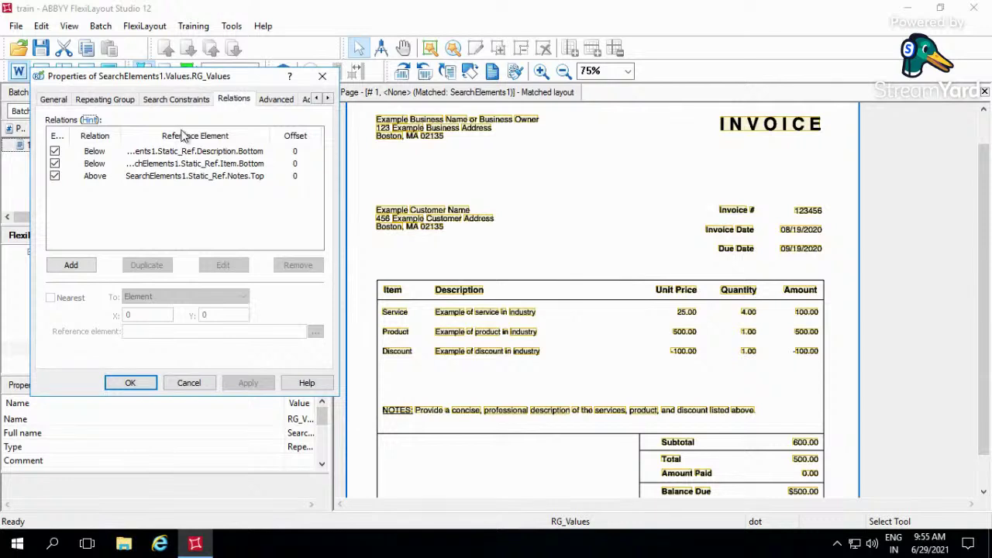
pyautogui.click(141, 384)
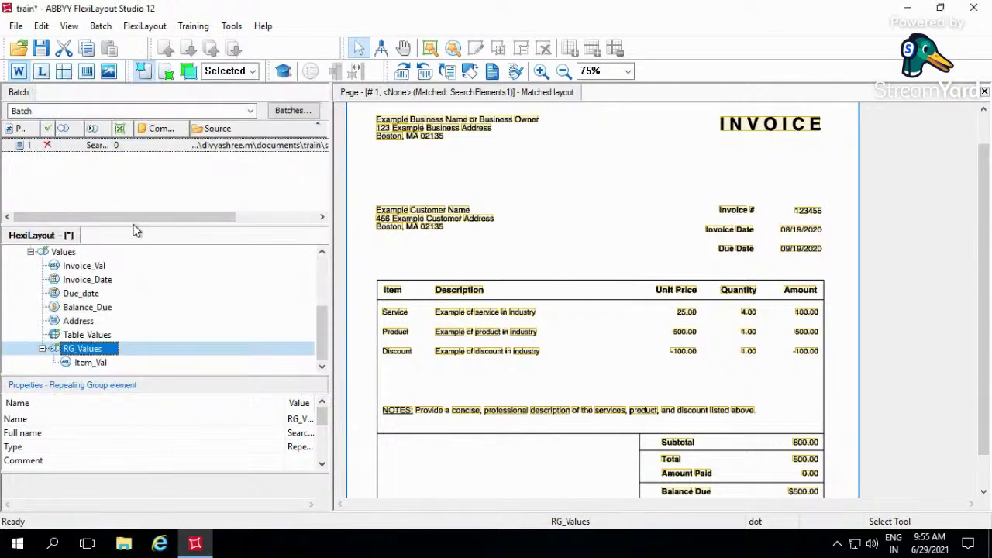
pyautogui.hotkey('ctrl', 's')
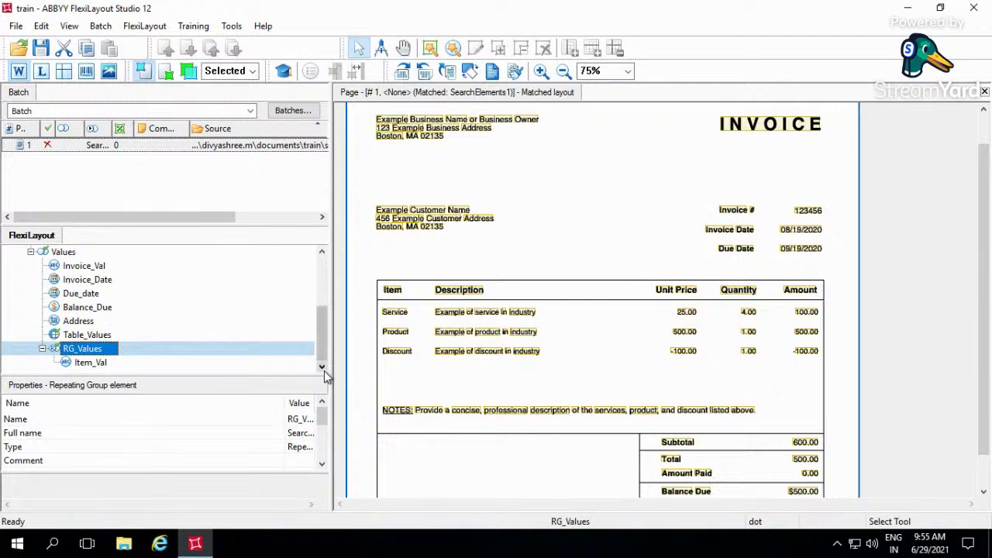
# Review the relations and character string settings of the Item_Val element inside RG_Values.
pyautogui.click(111, 364)
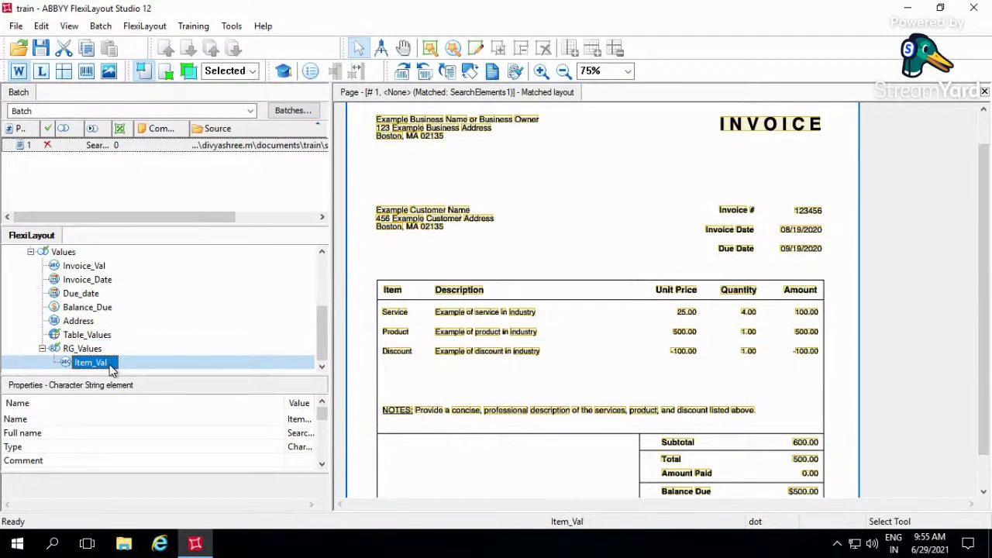
pyautogui.doubleClick(112, 366)
pyautogui.click(232, 99)
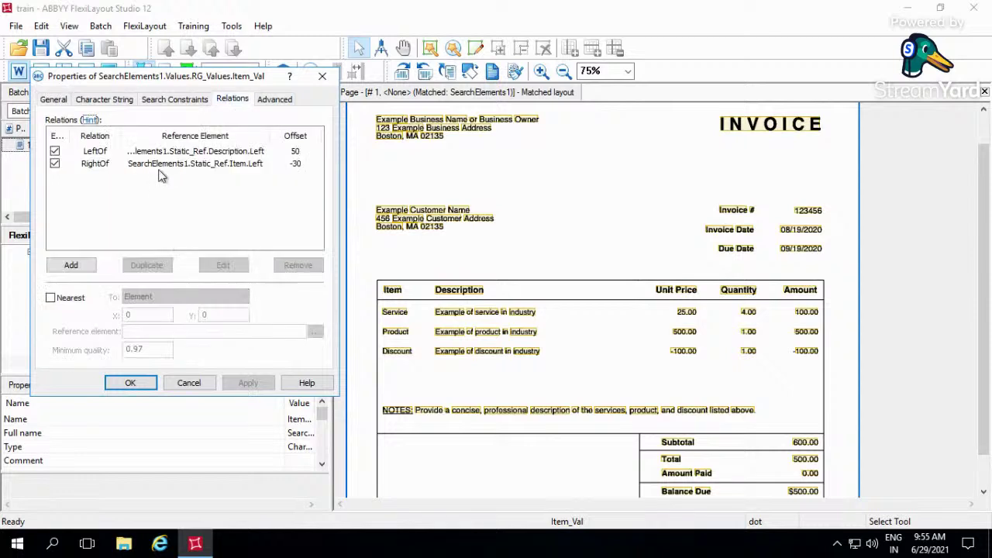
pyautogui.click(220, 218)
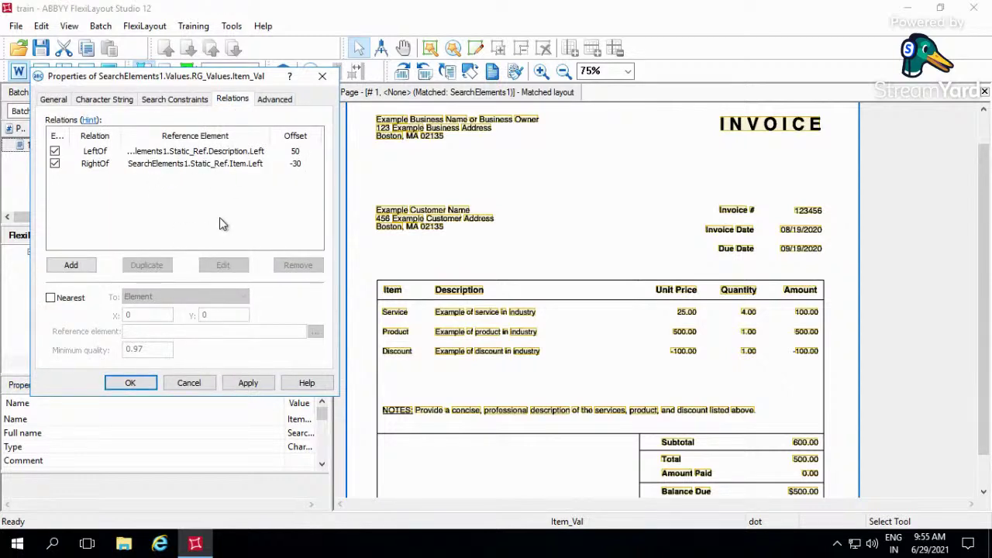
pyautogui.click(117, 98)
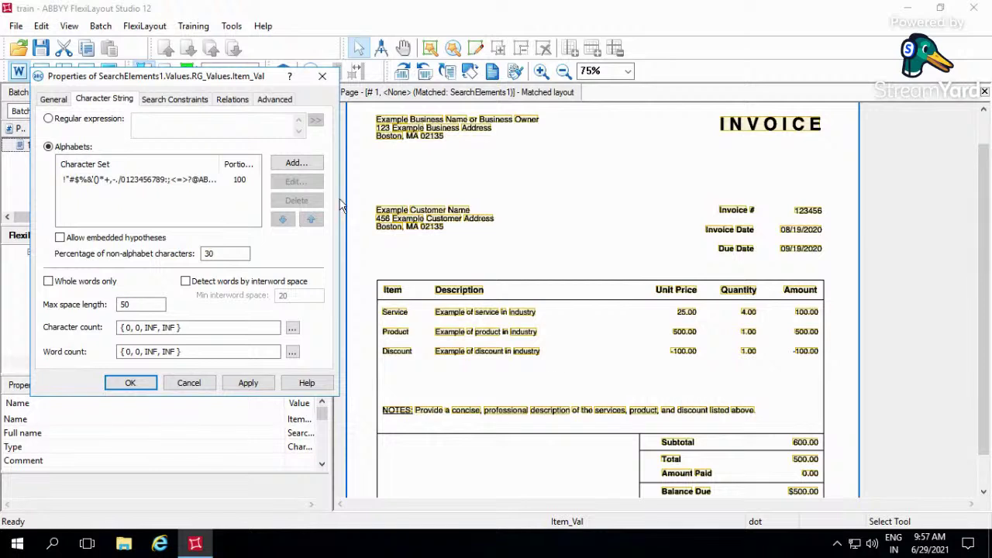
# Start a new Item_Val relation of type Below with Bottom as the reference boundary.
pyautogui.click(232, 100)
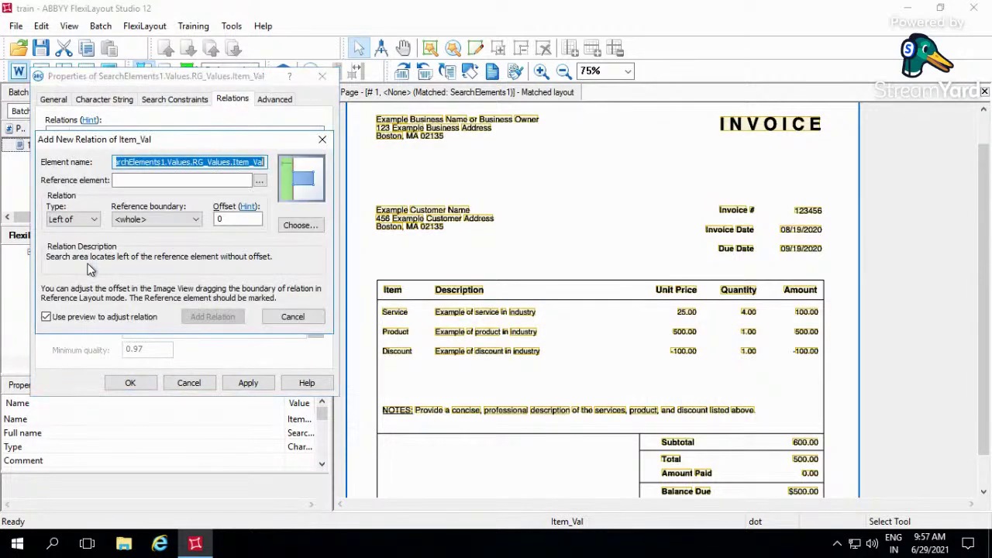
pyautogui.click(93, 220)
pyautogui.click(87, 261)
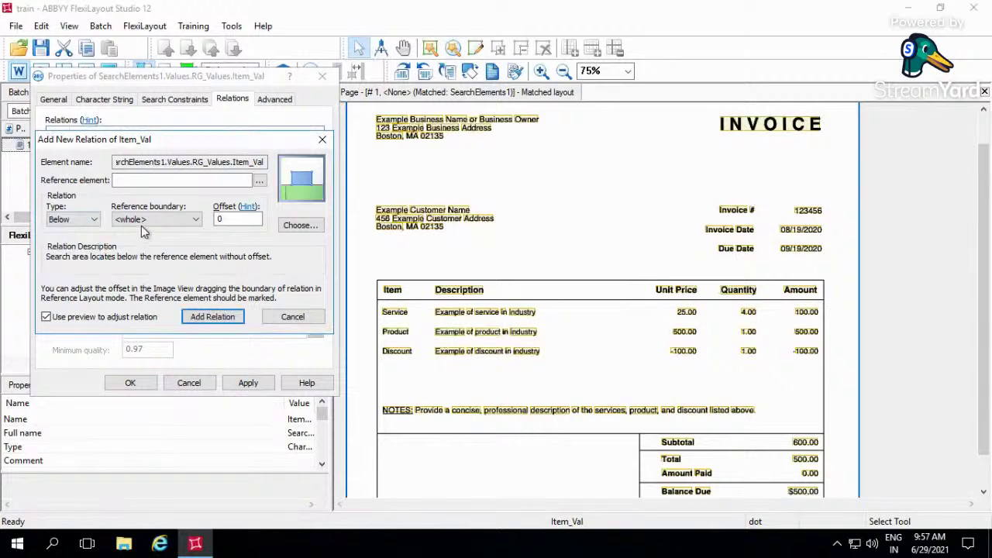
pyautogui.click(147, 219)
pyautogui.click(136, 249)
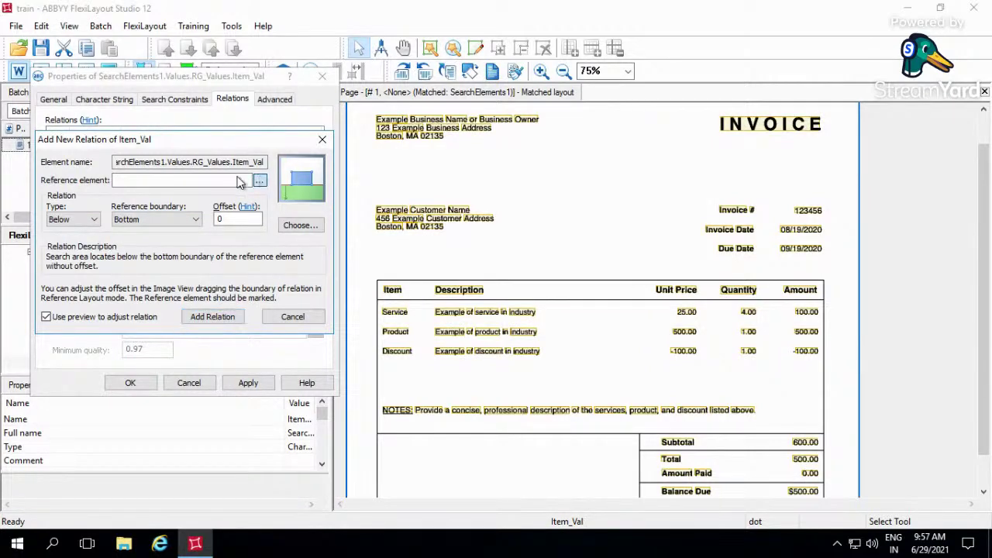
# Set the relation's reference element to the LastFound instance of RG_Values.Item_Val, add the relation and apply the Item_Val properties.
pyautogui.click(260, 180)
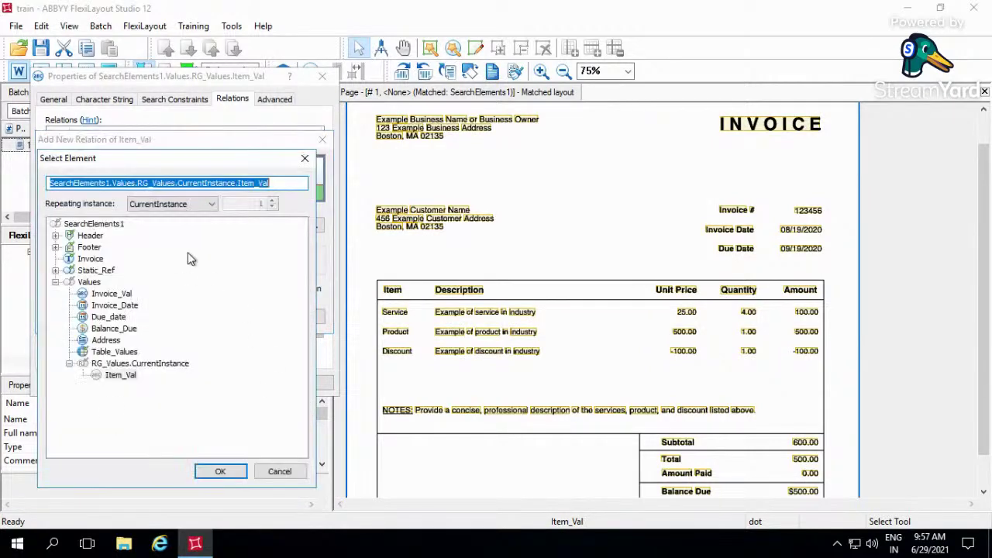
pyautogui.click(161, 204)
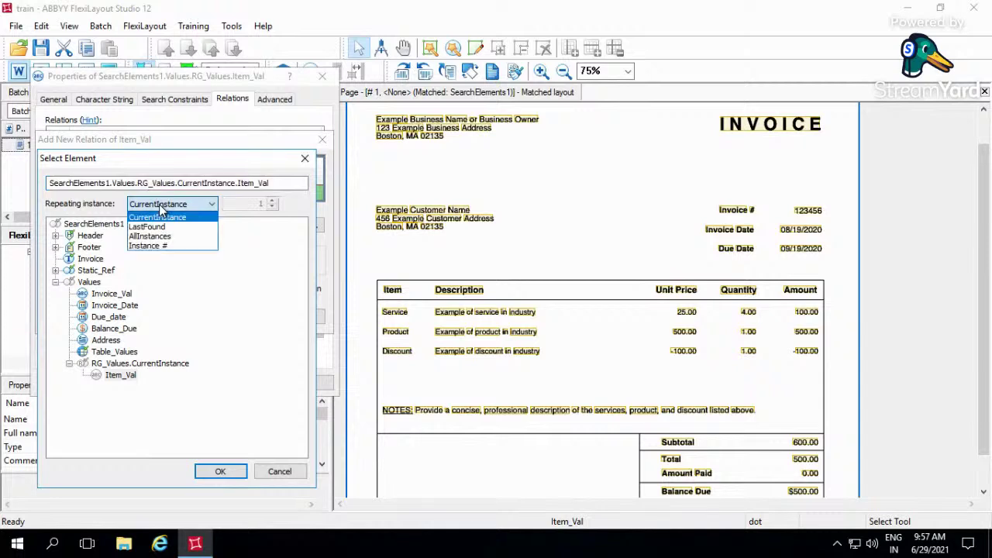
pyautogui.click(159, 226)
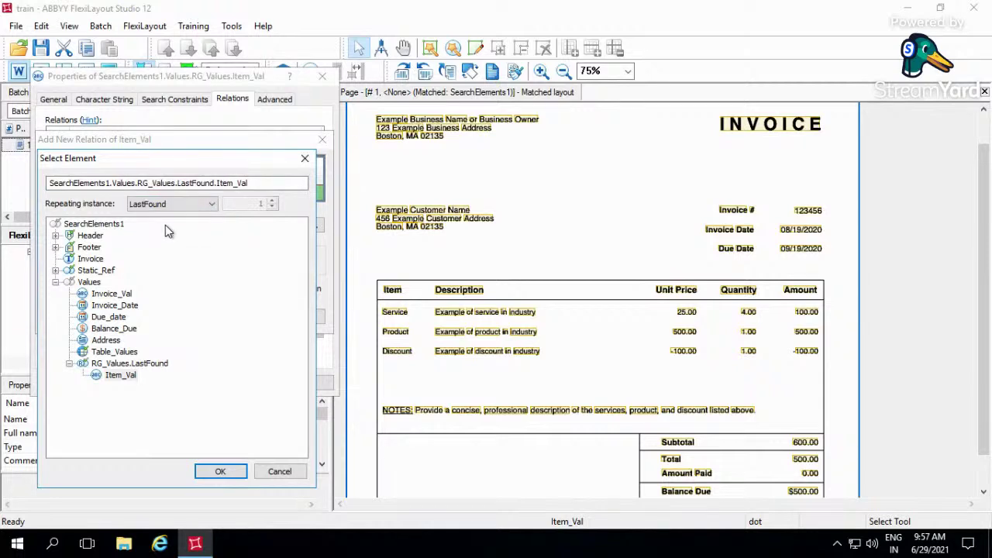
pyautogui.click(121, 376)
pyautogui.click(221, 471)
pyautogui.click(226, 320)
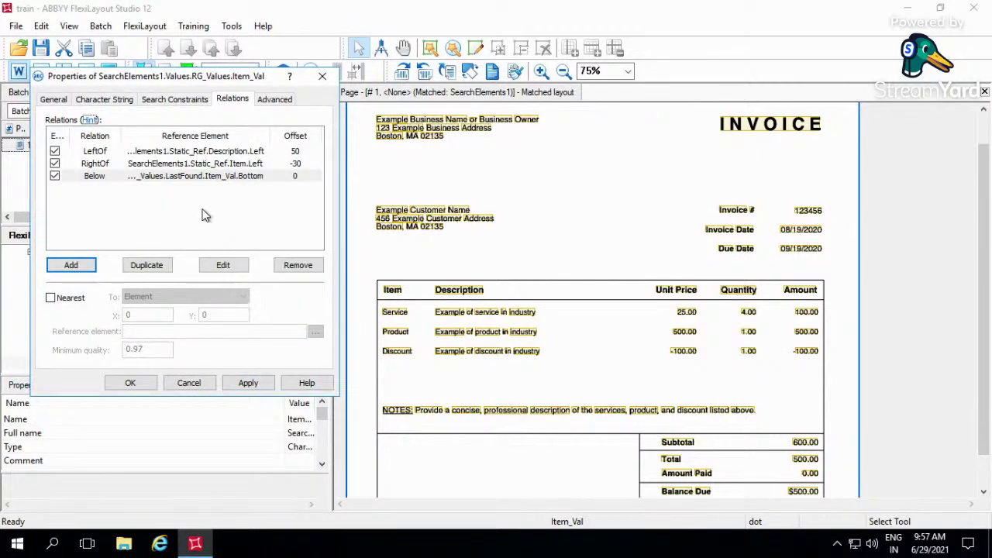
pyautogui.click(242, 382)
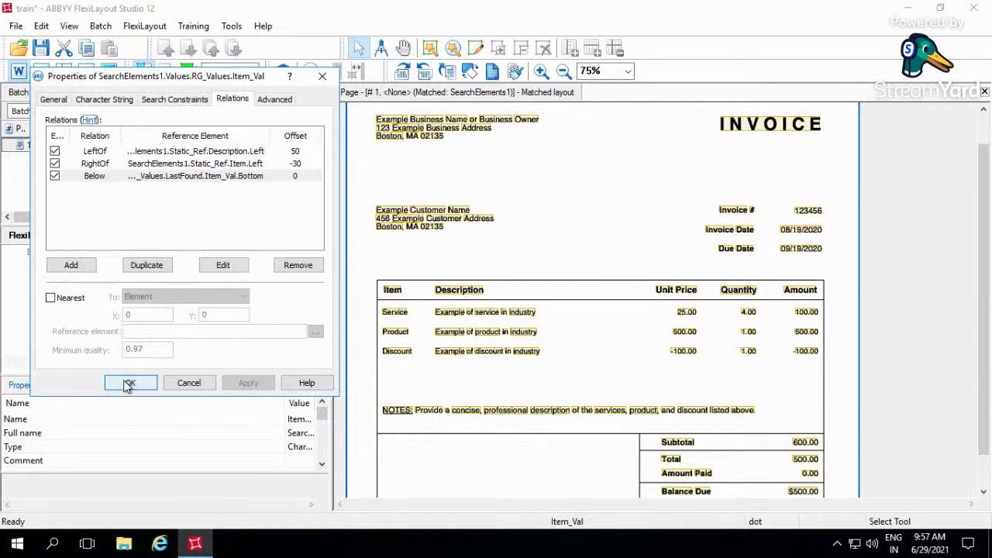
pyautogui.click(129, 383)
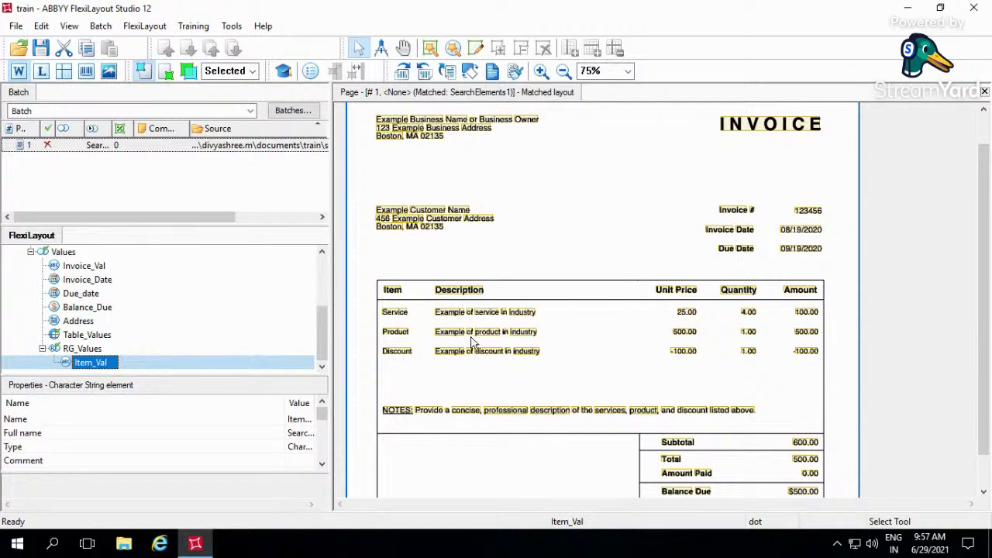
# Match the FlexiLayout on page 1 and examine the regions detected for RG_Values and Item_Val.
pyautogui.scroll(-1, 470, 343)
pyautogui.doubleClick(149, 149)
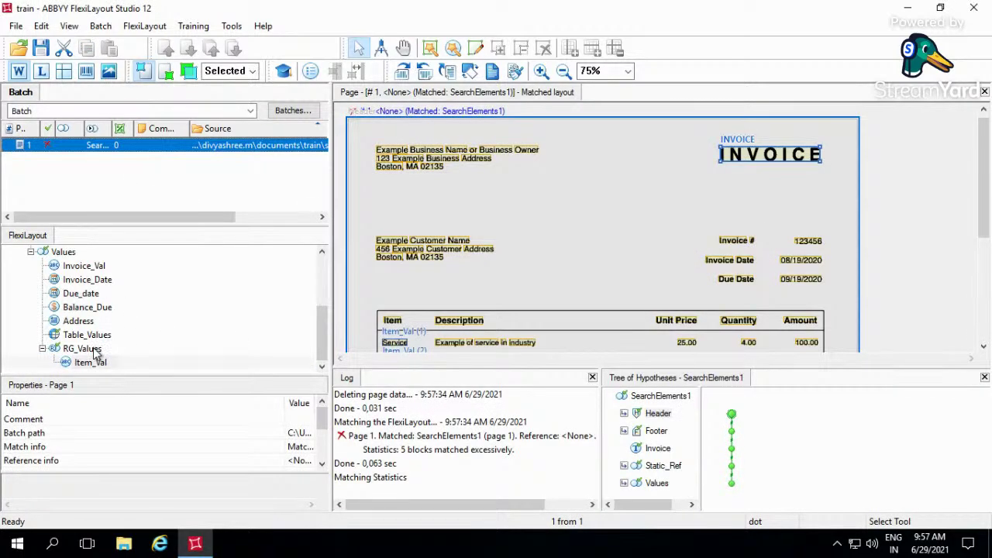
pyautogui.click(97, 348)
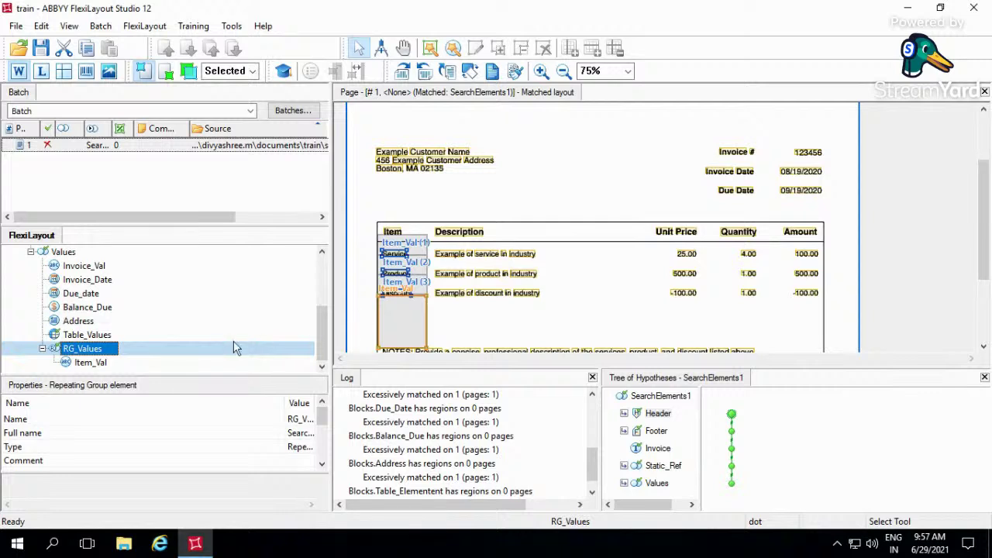
pyautogui.click(101, 364)
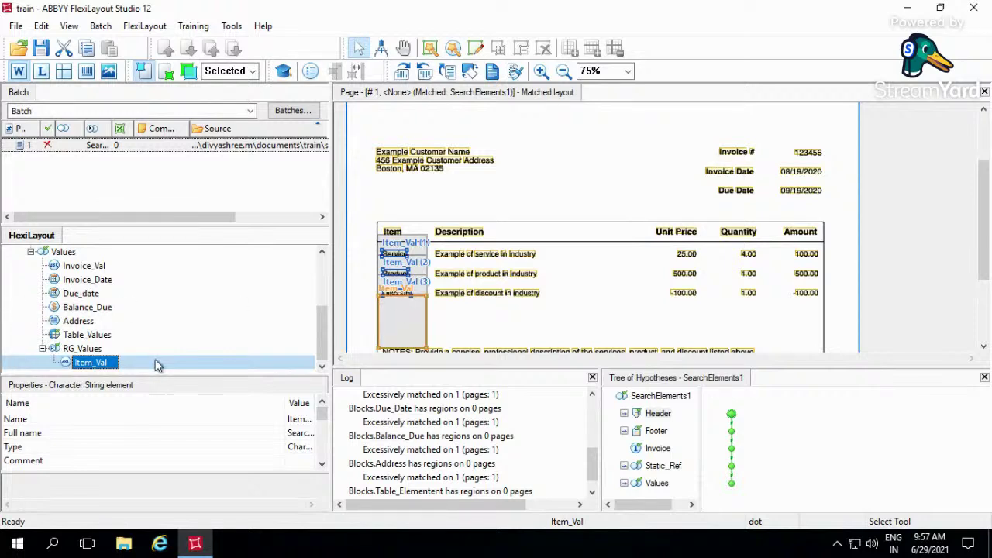
pyautogui.scroll(-3, 480, 263)
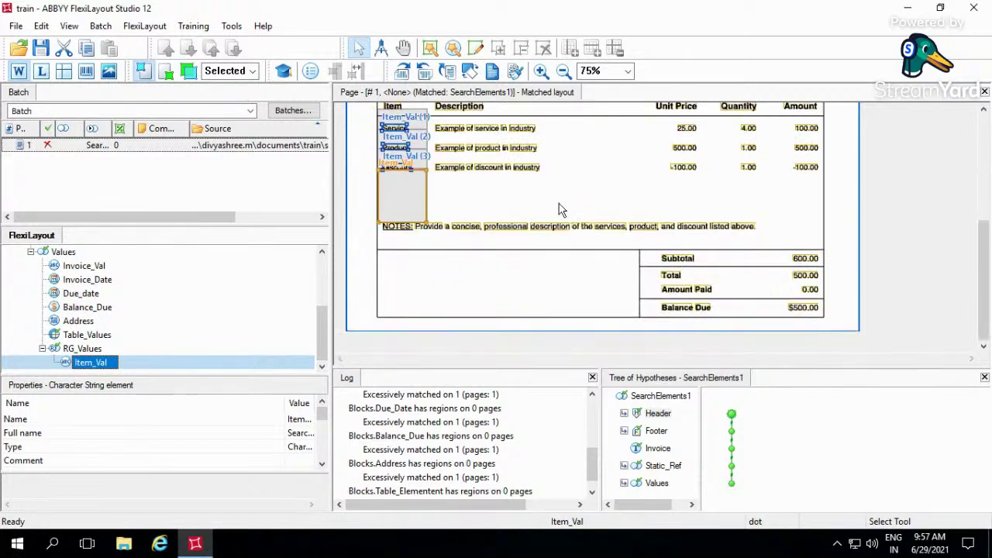
pyautogui.scroll(2, 520, 196)
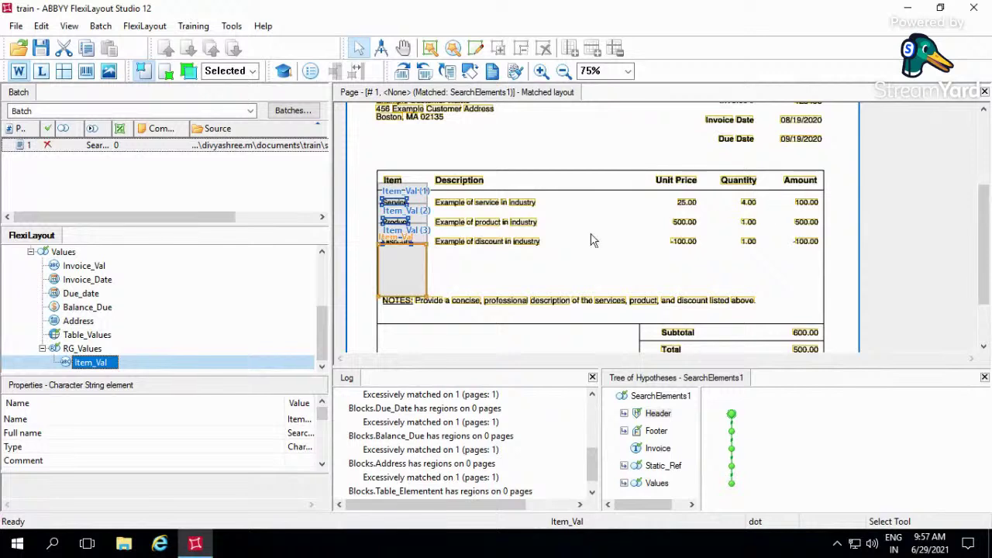
# Make Item_Val a required element and apply the change.
pyautogui.click(96, 350)
pyautogui.click(95, 364)
pyautogui.doubleClick(95, 364)
pyautogui.click(93, 222)
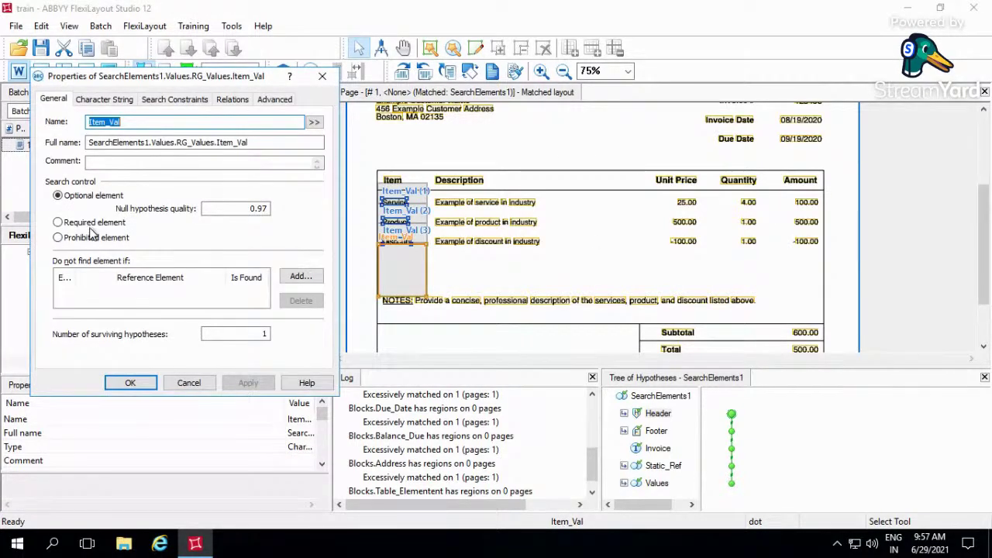
pyautogui.click(250, 383)
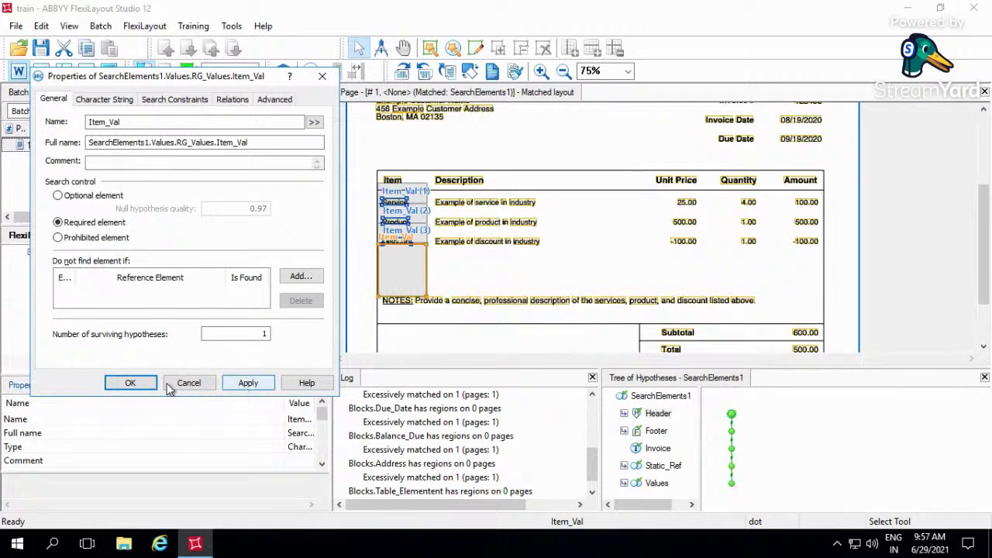
pyautogui.click(124, 379)
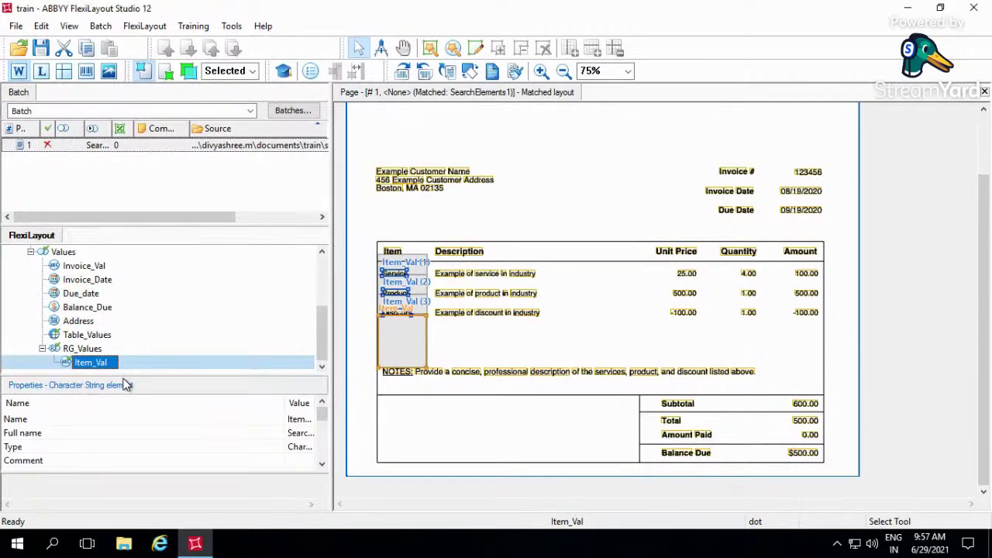
# Paste a copy of Item_Val into RG_Values, name it Description and make it an optional element.
pyautogui.hotkey('ctrl', 'v')
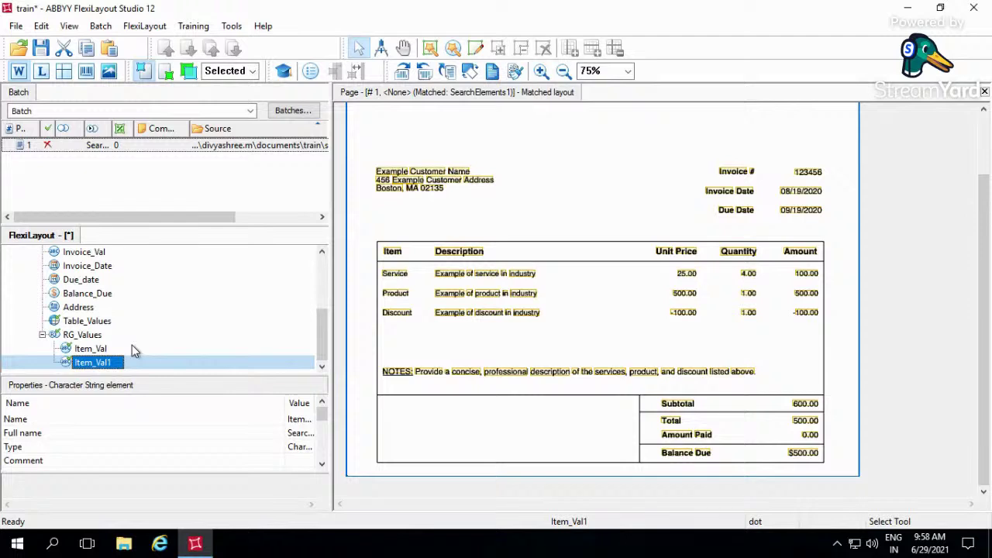
pyautogui.doubleClick(113, 362)
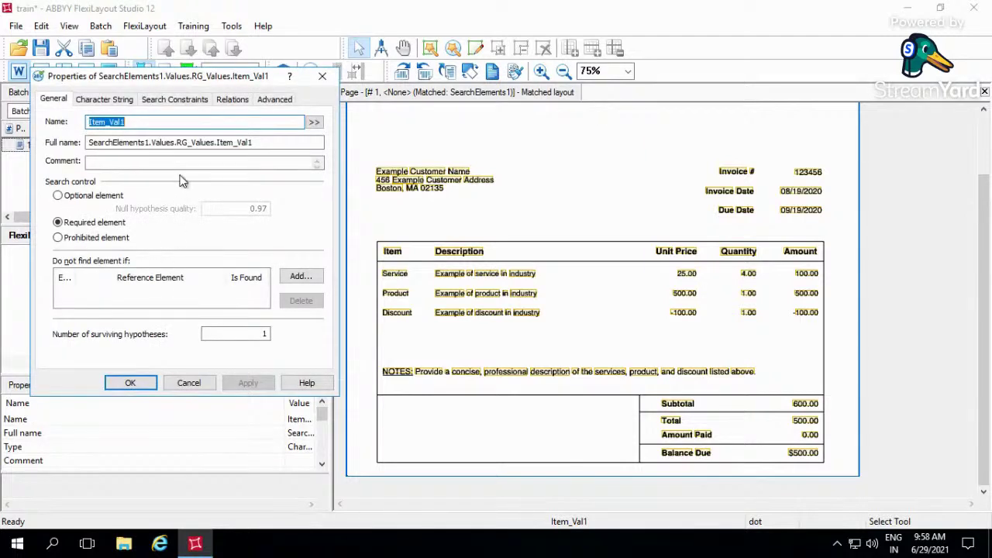
pyautogui.write('Descri')
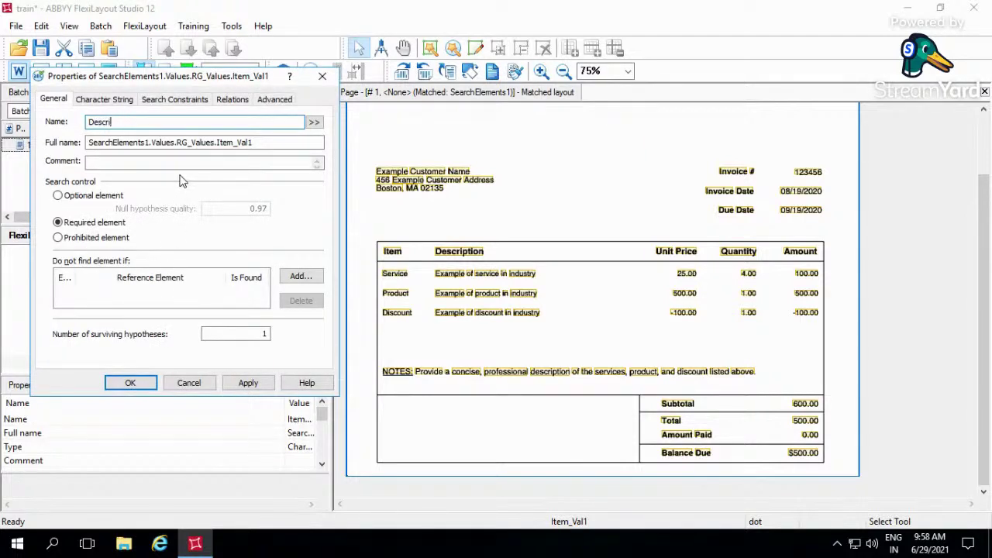
pyautogui.write('ption')
pyautogui.click(73, 197)
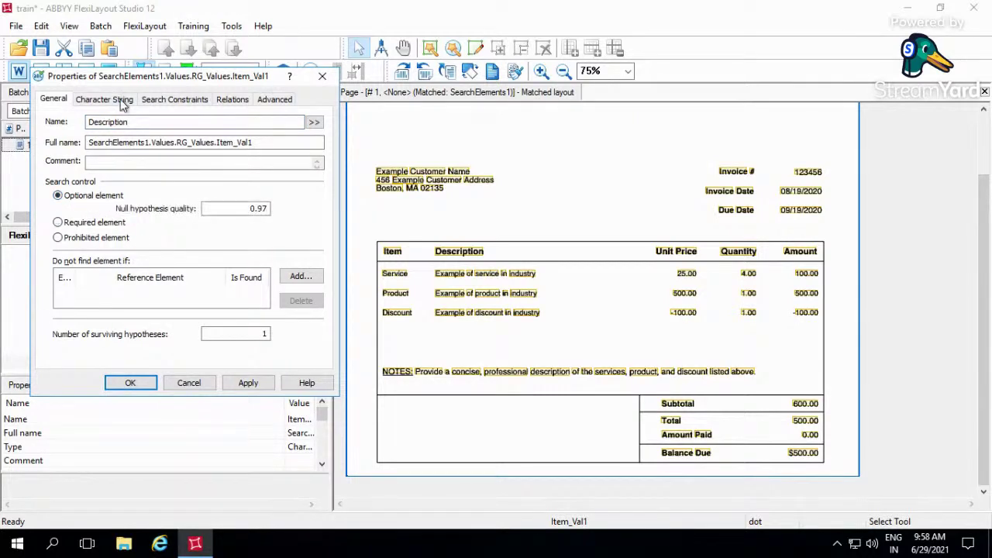
# Change the reference element of the copied element's LeftOf relation to Static_Ref.Unit_Price and save the relation.
pyautogui.hotkey('ctrl', 'Tab')
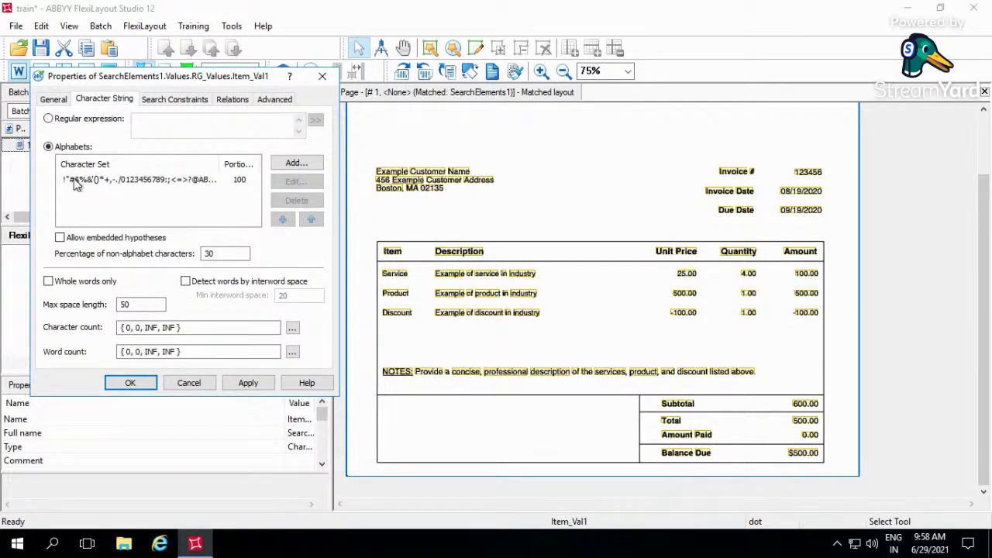
pyautogui.click(186, 100)
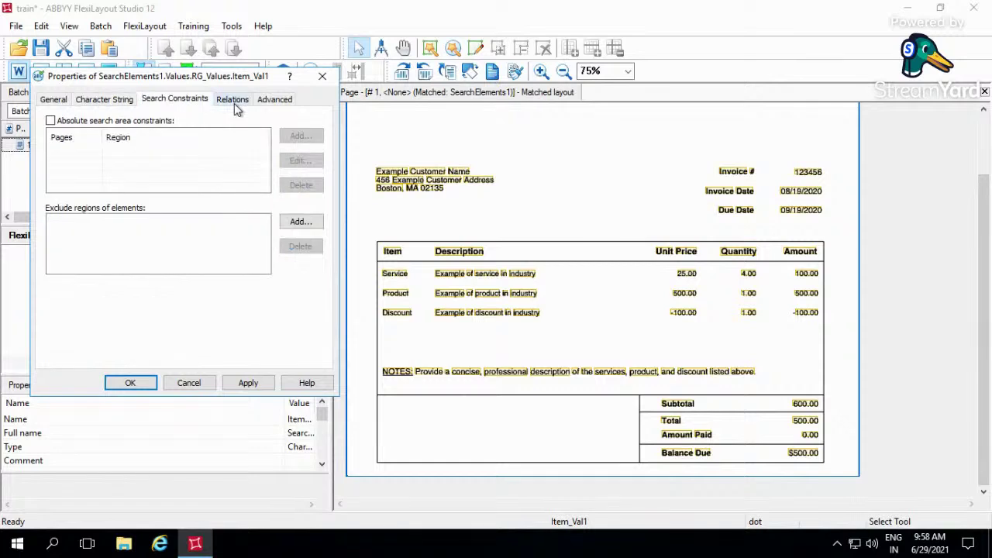
pyautogui.click(234, 103)
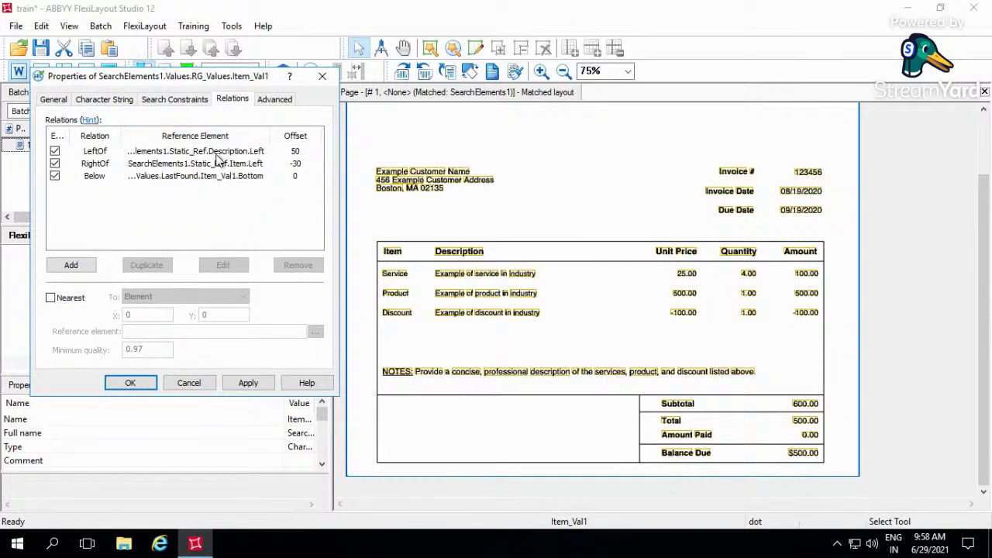
pyautogui.doubleClick(220, 153)
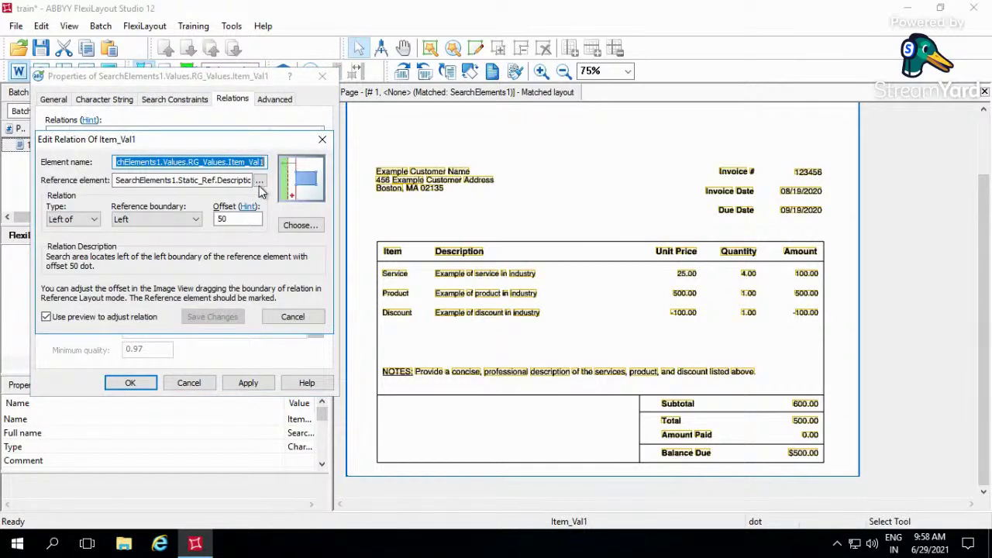
pyautogui.click(259, 182)
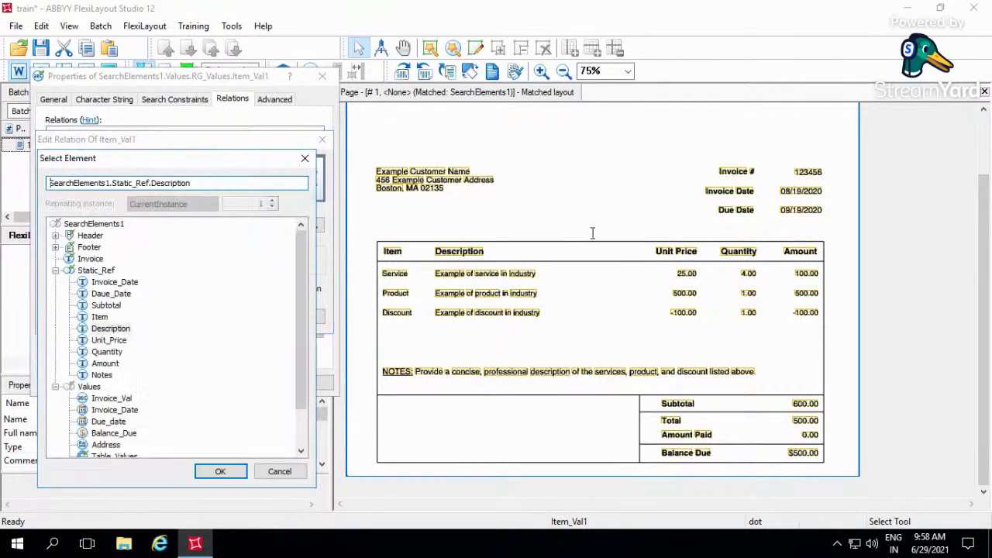
pyautogui.doubleClick(107, 340)
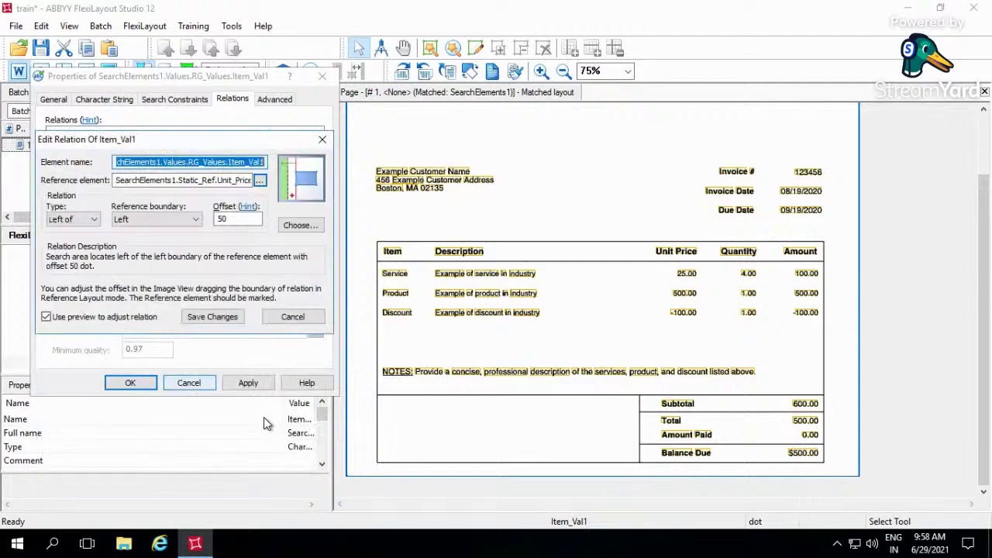
pyautogui.click(237, 316)
# Change the RightOf relation's reference element to Static_Ref.Description, save the relation and apply the element properties.
pyautogui.doubleClick(237, 152)
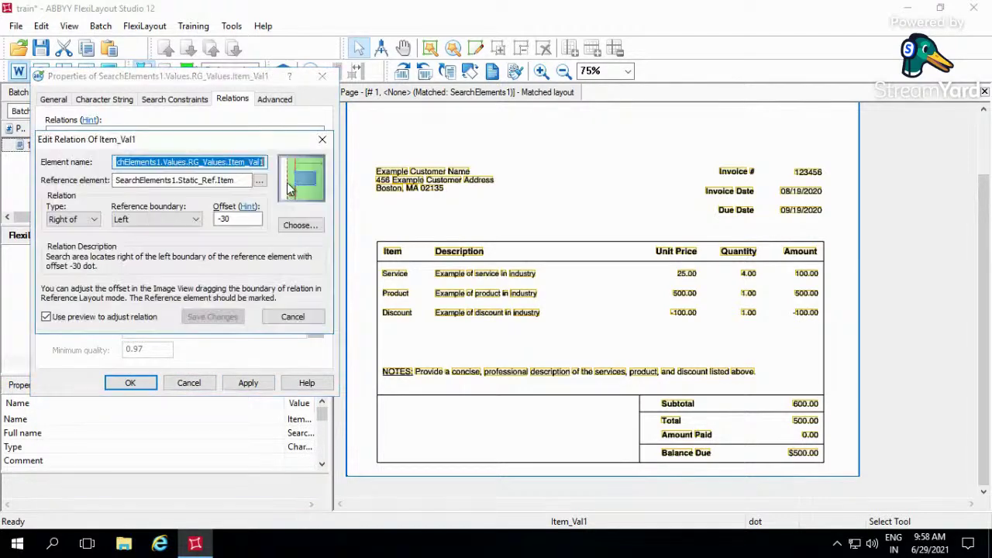
pyautogui.click(260, 180)
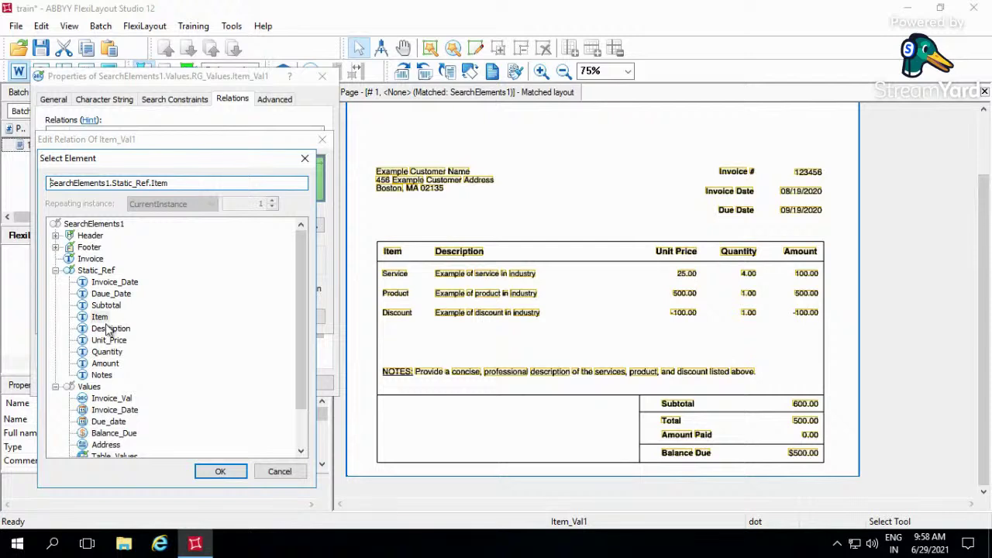
pyautogui.doubleClick(119, 328)
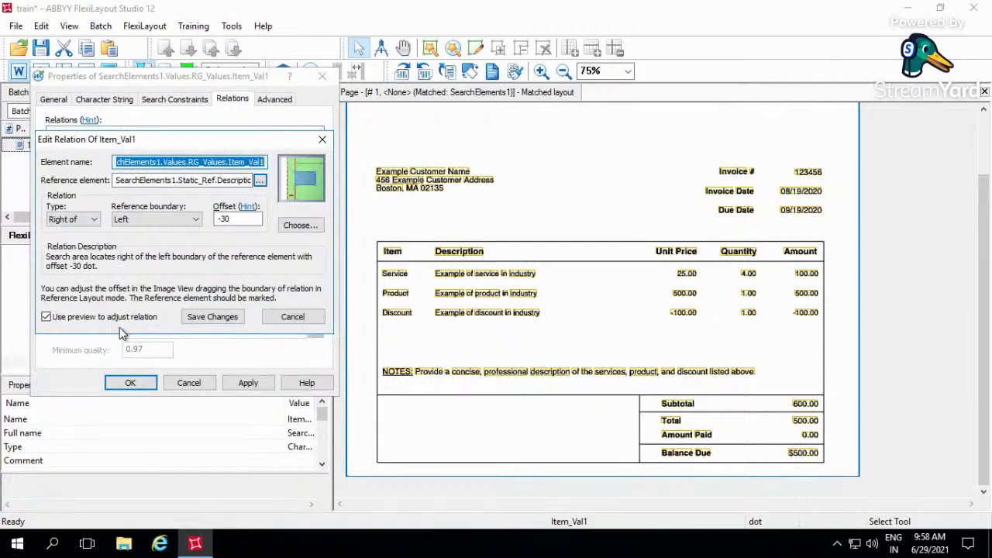
pyautogui.click(209, 315)
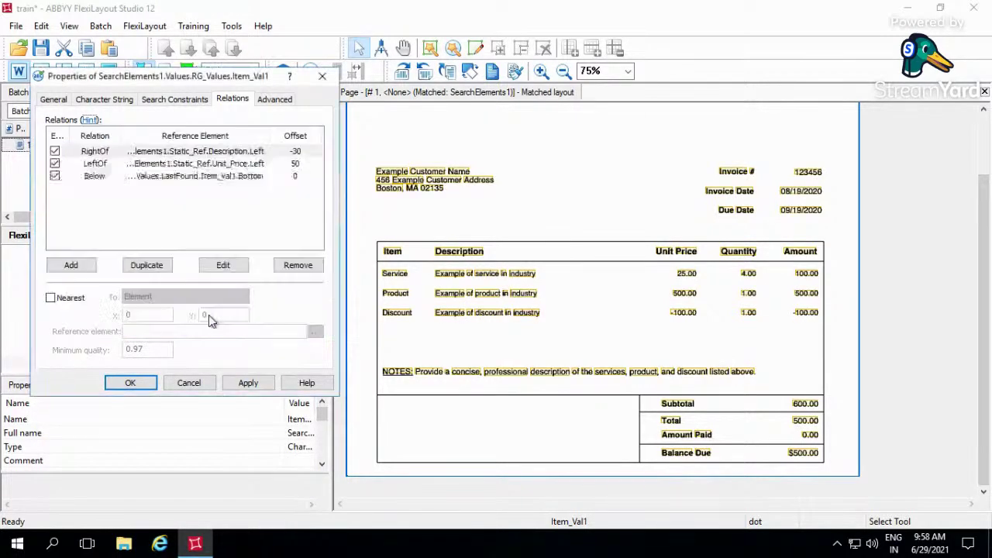
pyautogui.click(260, 384)
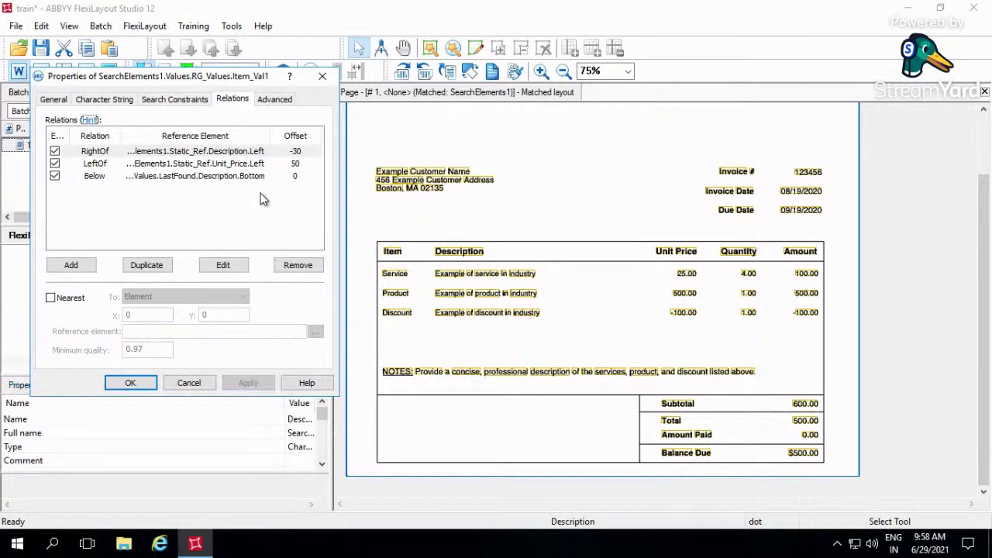
# Remove the Below relation that refers to the LastFound instance of Description.
pyautogui.click(221, 177)
pyautogui.press('Delete')
pyautogui.press('Return')
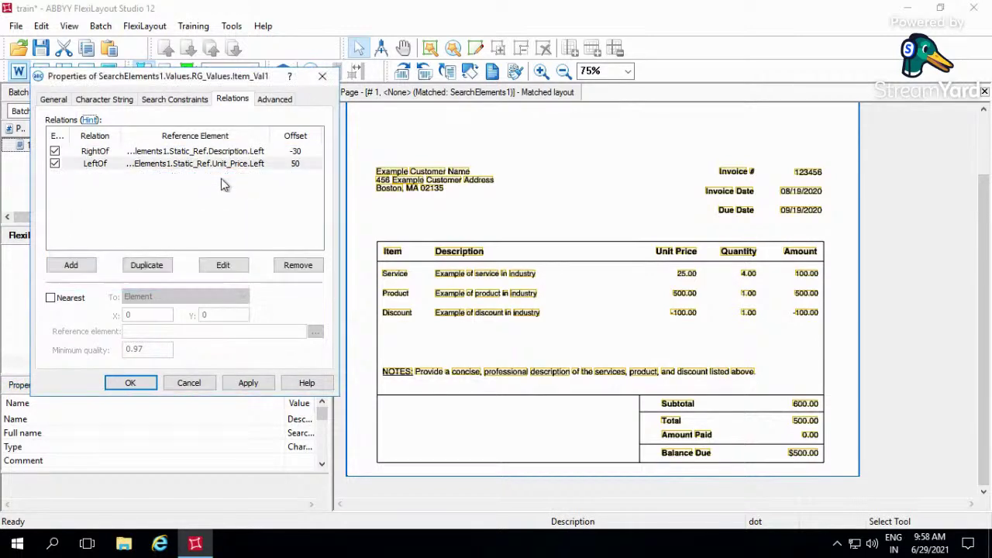
# Add a Below relation for Description to the top boundary of RG_Values.CurrentInstance.Item_Val with an offset of -25.
pyautogui.click(71, 265)
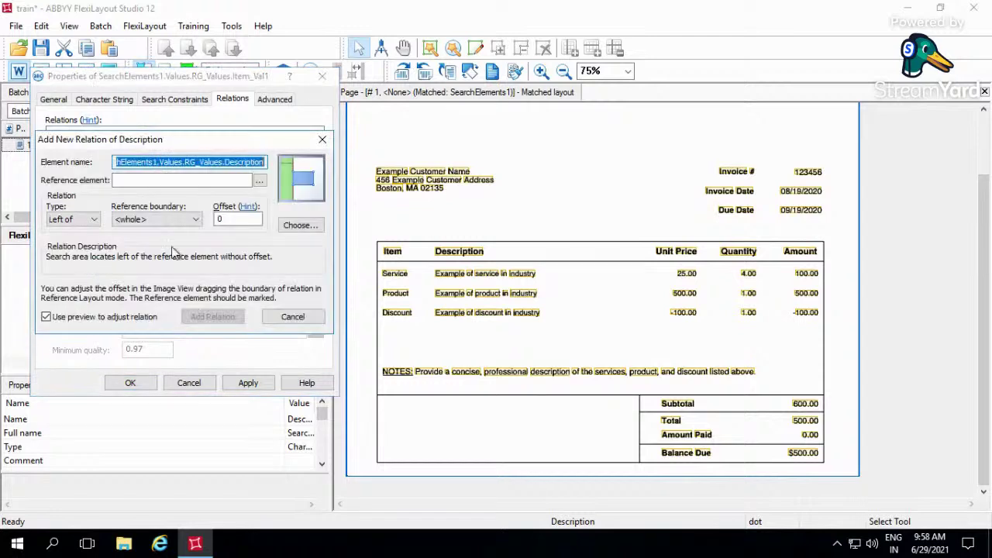
pyautogui.click(92, 220)
pyautogui.click(131, 217)
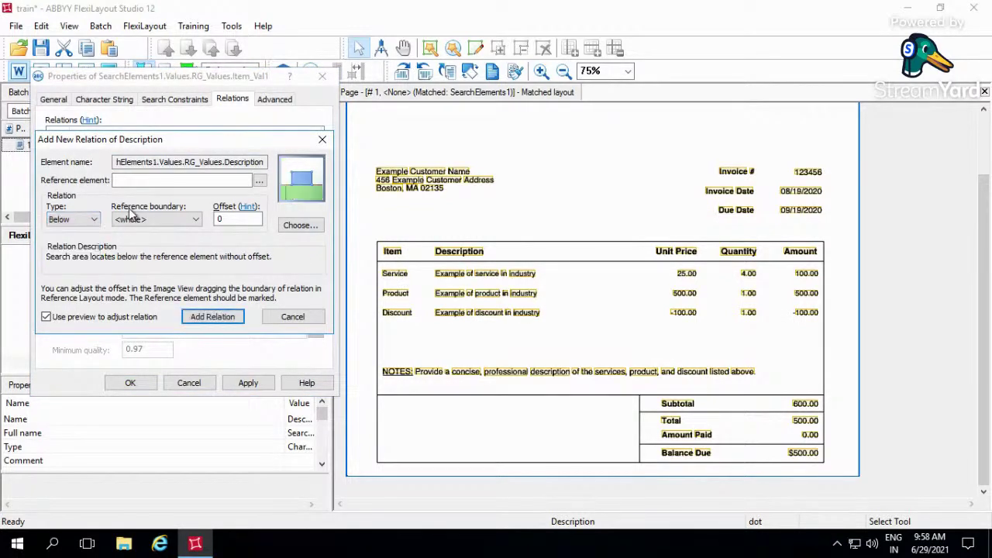
pyautogui.click(132, 220)
pyautogui.click(126, 243)
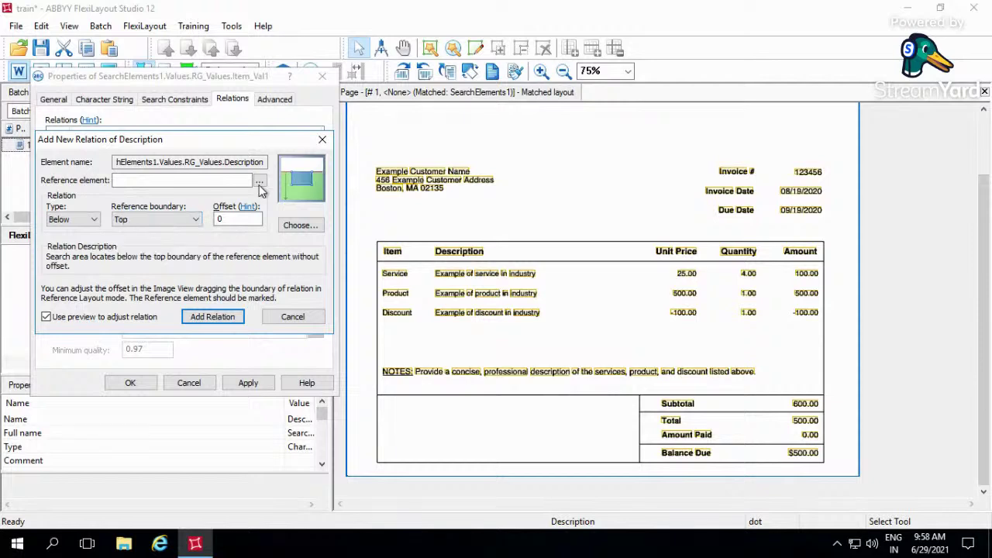
pyautogui.click(260, 180)
pyautogui.click(120, 375)
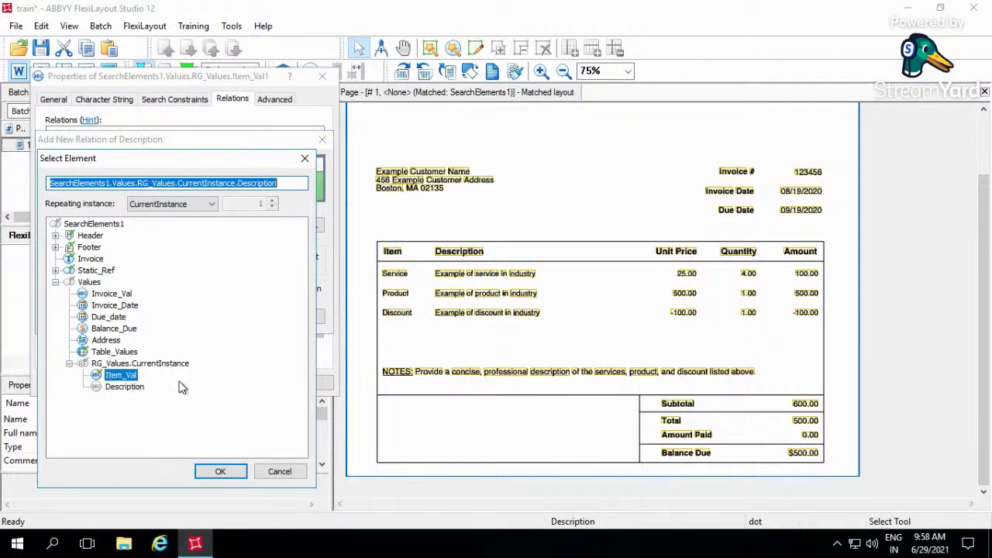
pyautogui.click(220, 471)
pyautogui.write('-25')
pyautogui.click(211, 317)
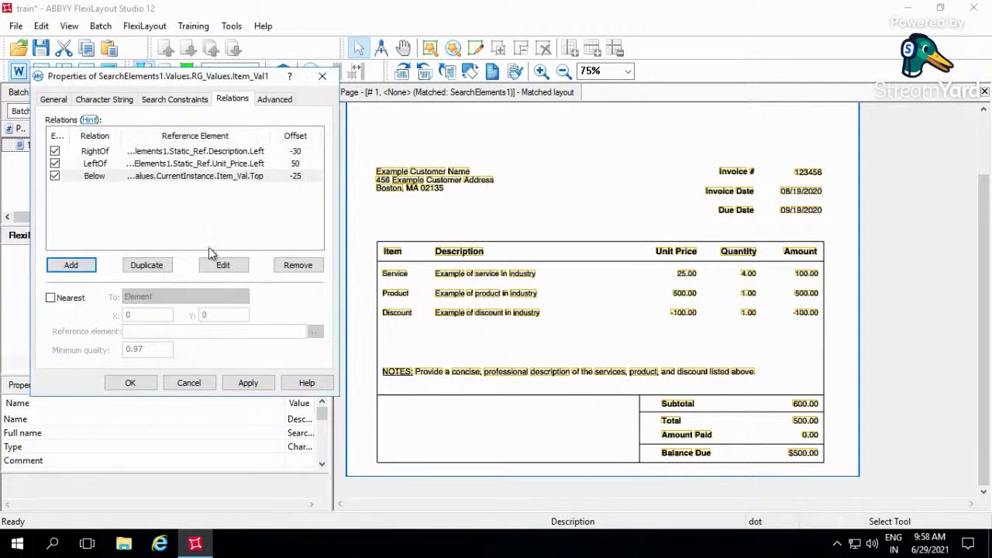
# Duplicate the Below relation to Item_Val and change the copy to Above with Bottom as its reference boundary.
pyautogui.click(227, 177)
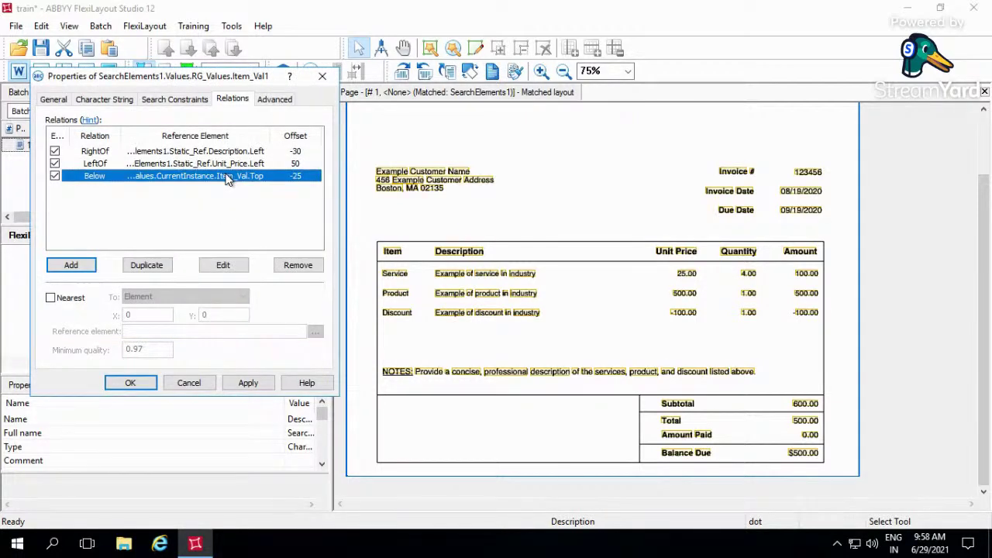
pyautogui.hotkey('ctrl', 'v')
pyautogui.doubleClick(235, 189)
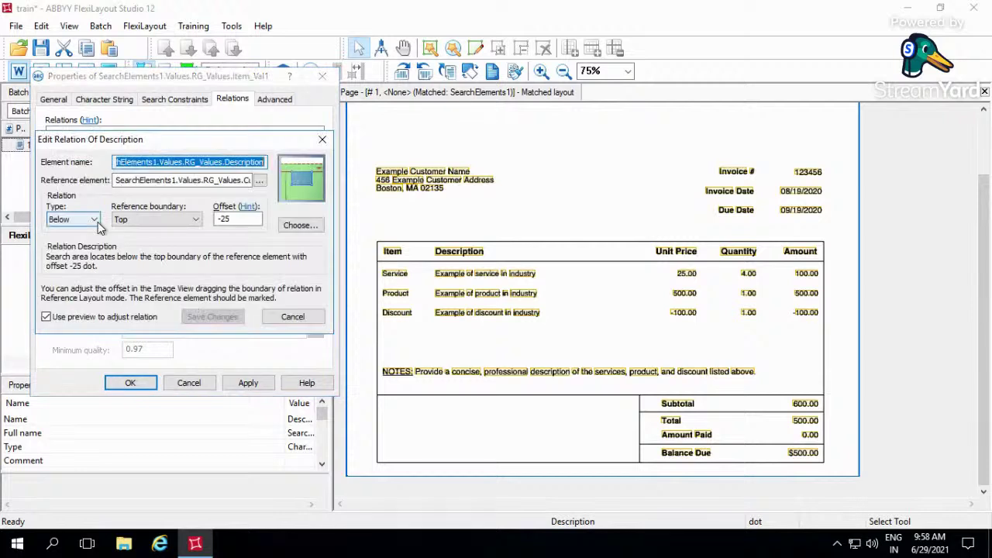
pyautogui.click(94, 220)
pyautogui.click(144, 224)
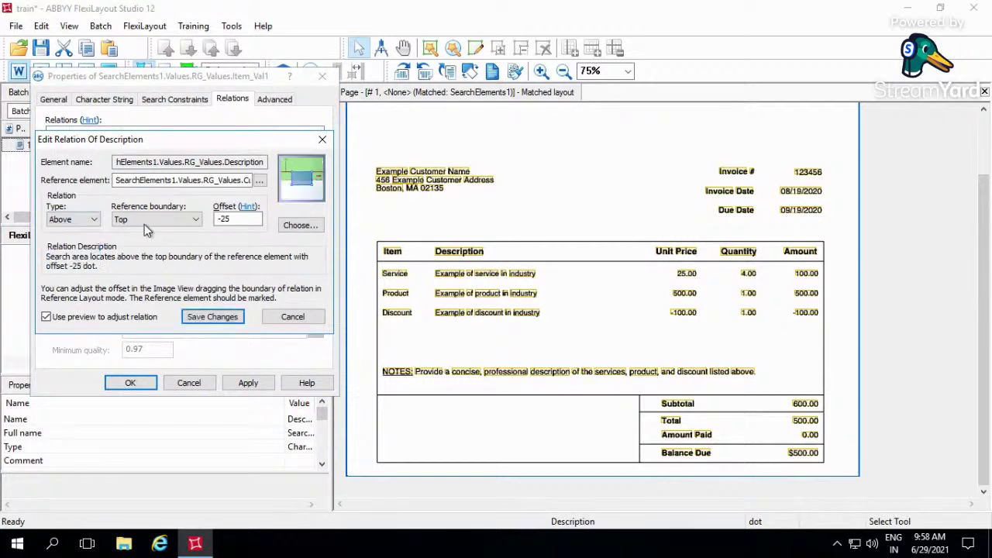
pyautogui.click(143, 223)
pyautogui.click(139, 252)
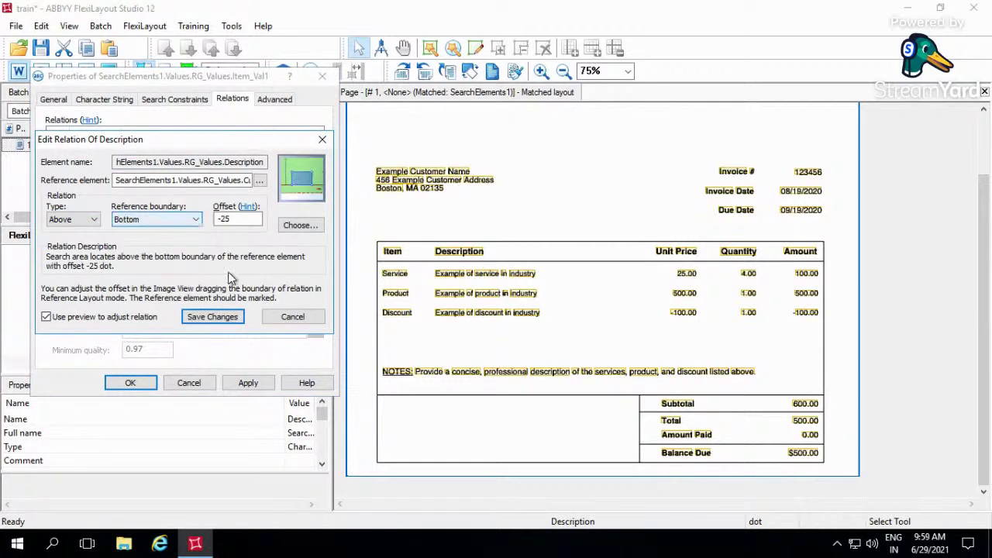
pyautogui.click(225, 318)
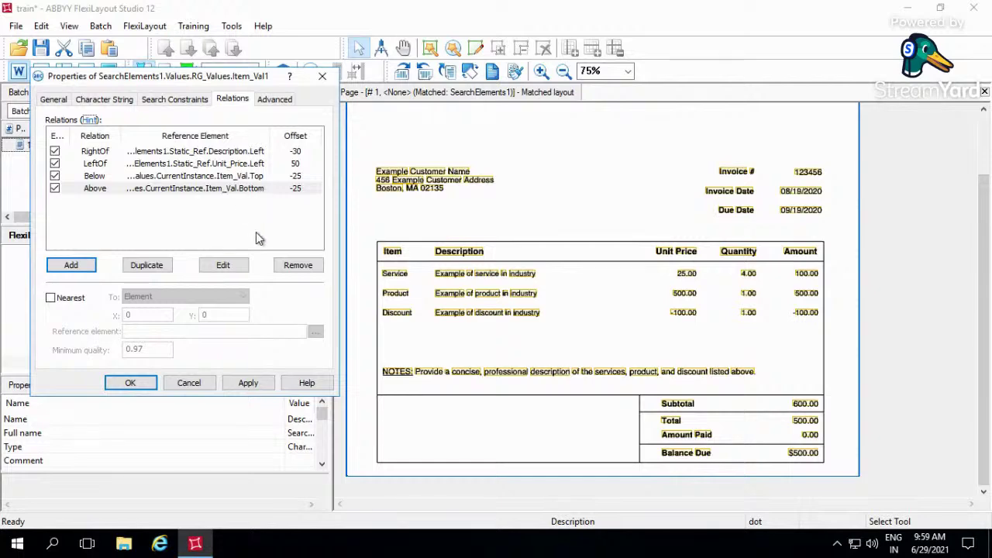
# Apply the Description properties, close them and save the project.
pyautogui.click(248, 383)
pyautogui.click(147, 386)
pyautogui.hotkey('ctrl', 's')
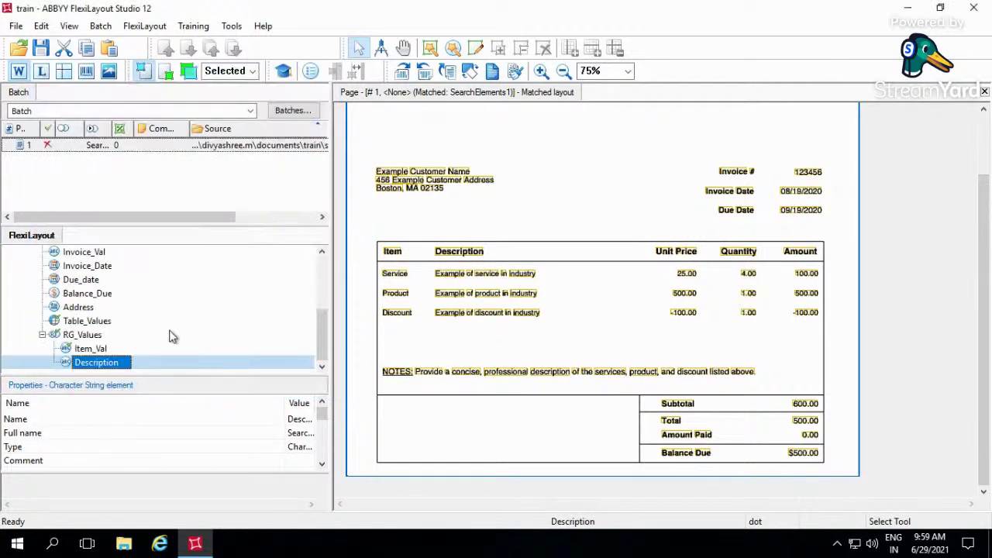
# Match the FlexiLayout on page 1 and examine the regions detected for Description in the line-item table.
pyautogui.doubleClick(204, 151)
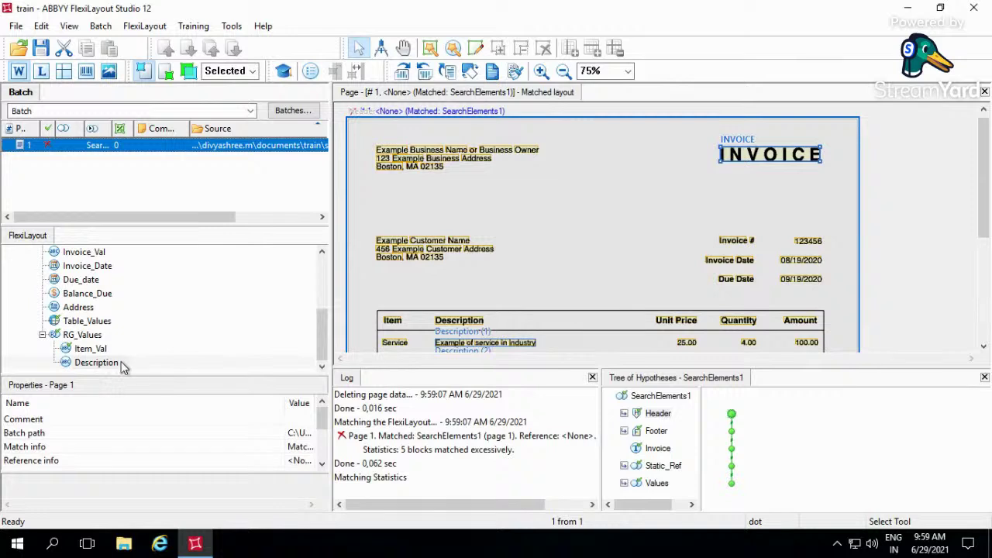
pyautogui.click(121, 361)
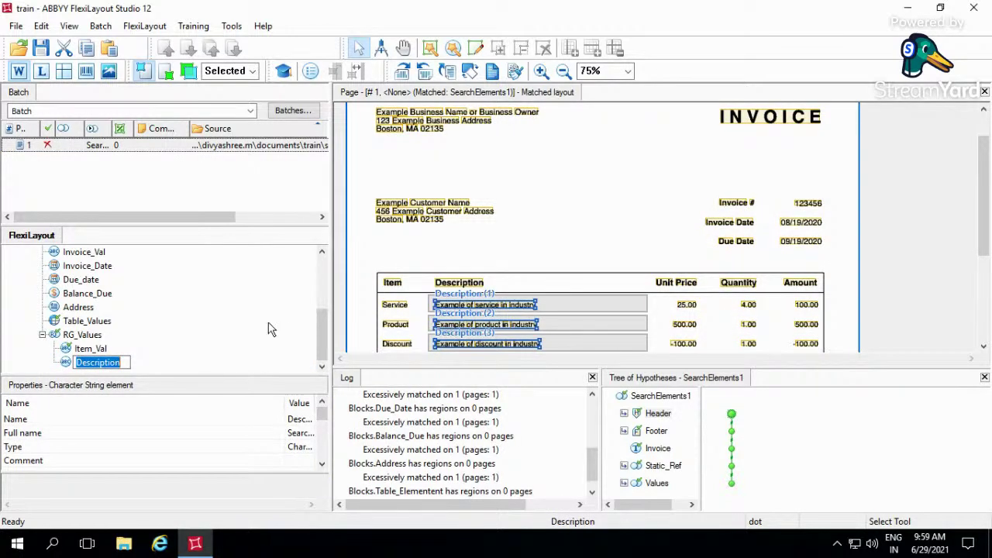
pyautogui.click(984, 348)
pyautogui.click(984, 348)
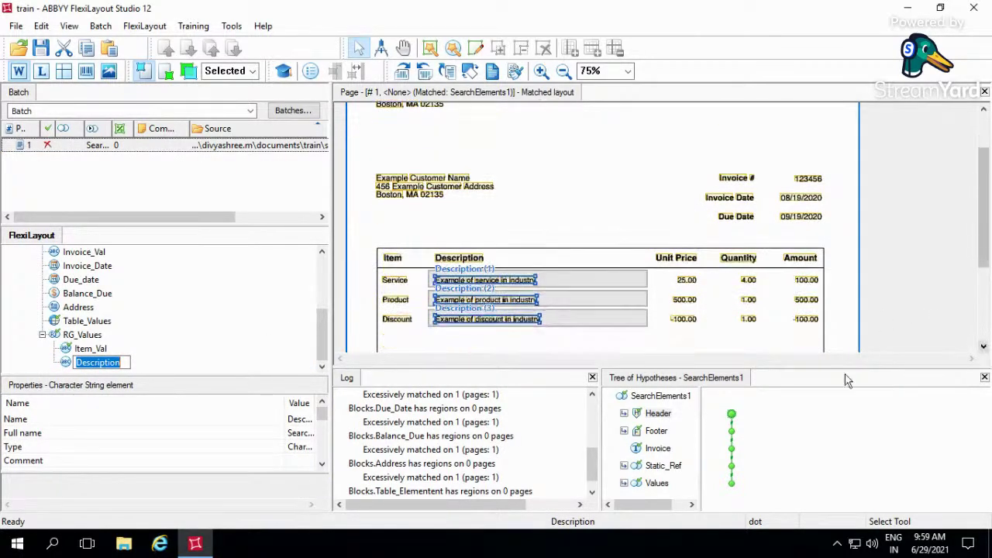
pyautogui.click(91, 350)
# Paste three copies of the Description element into RG_Values.
pyautogui.click(95, 362)
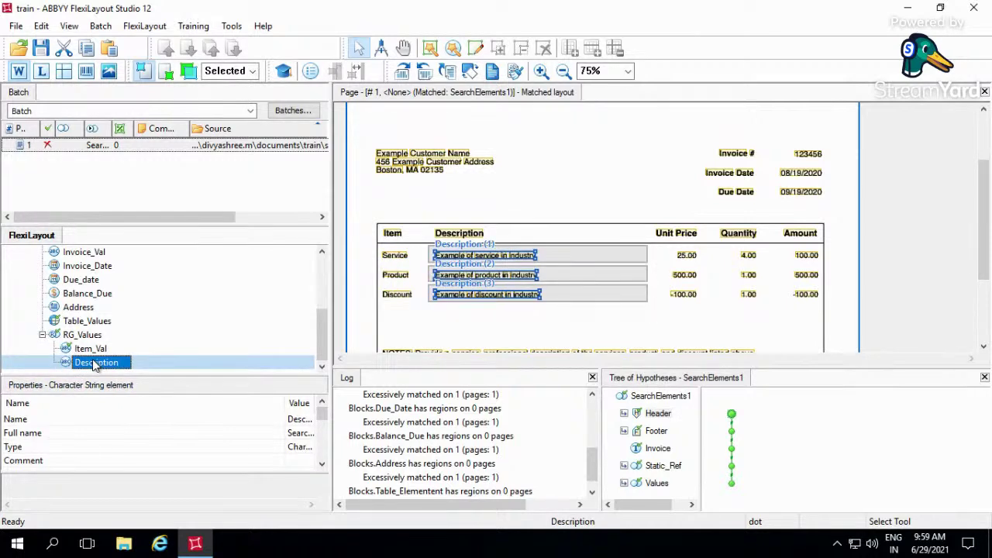
pyautogui.hotkey('ctrl', 'v')
pyautogui.hotkey('ctrl', 'v')
pyautogui.hotkey('ctrl', 'v')
# Rename the first pasted copy, Description1, as Unit_Price.
pyautogui.click(130, 349)
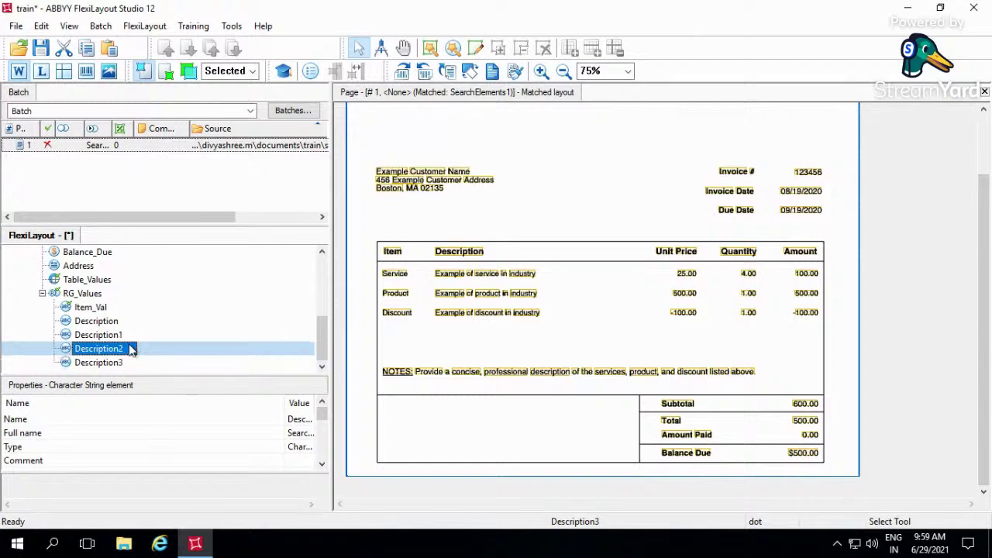
pyautogui.click(130, 337)
pyautogui.click(128, 335)
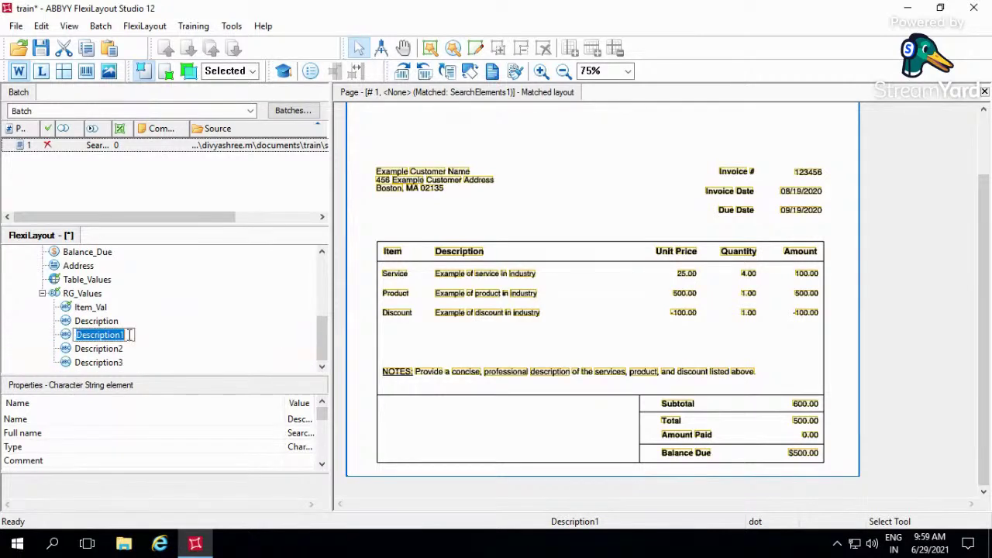
pyautogui.write('Unit_Price')
pyautogui.press('Return')
# Rename the Description2 element as Quantity.
pyautogui.click(130, 349)
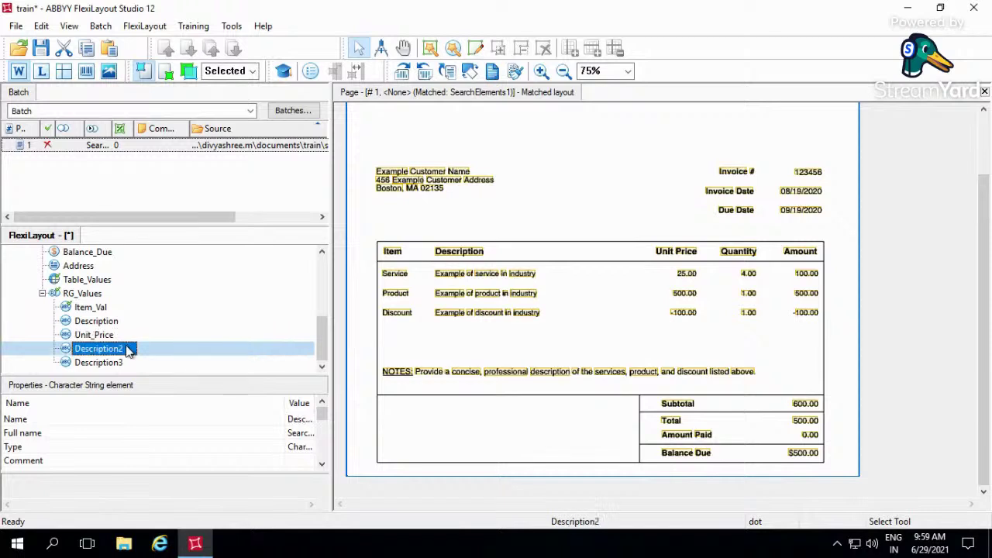
pyautogui.write('Qual')
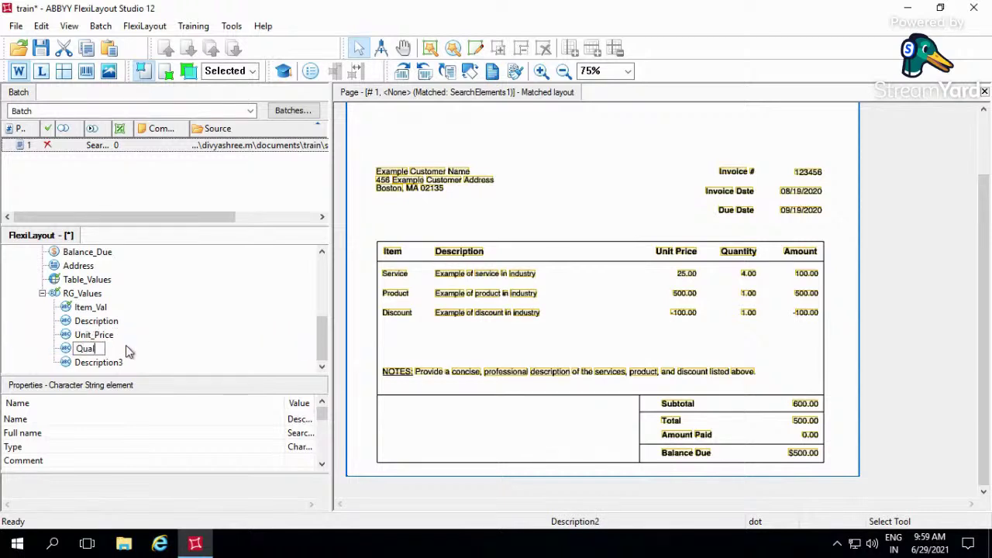
pyautogui.press('BackSpace')
pyautogui.write('ntity')
pyautogui.press('Return')
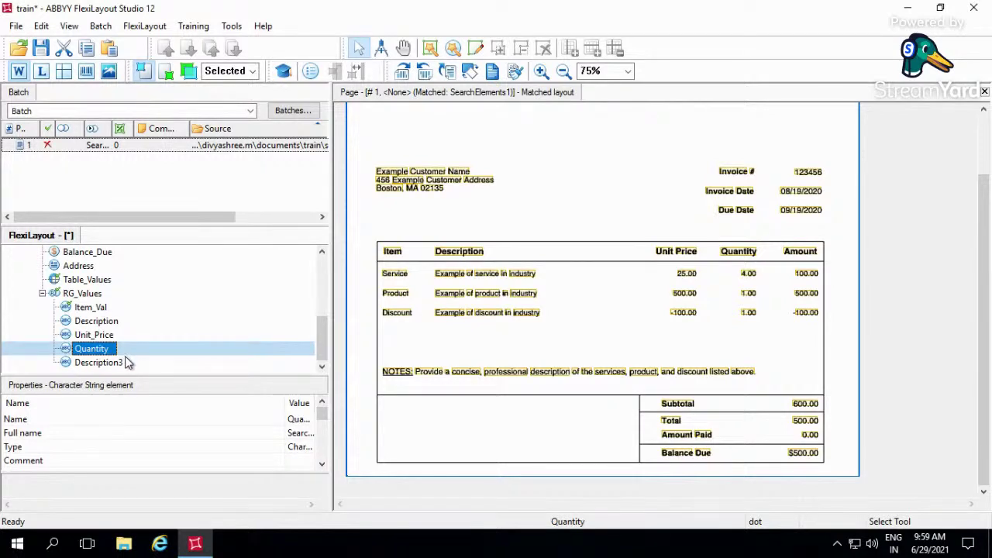
# Rename the Description3 element as Amount.
pyautogui.click(100, 362)
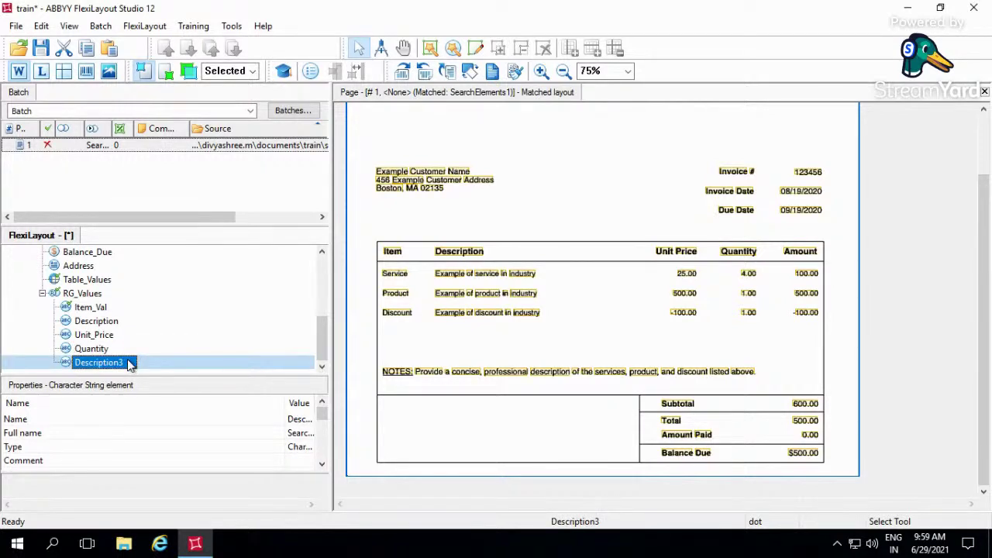
pyautogui.click(129, 363)
pyautogui.write('Amo')
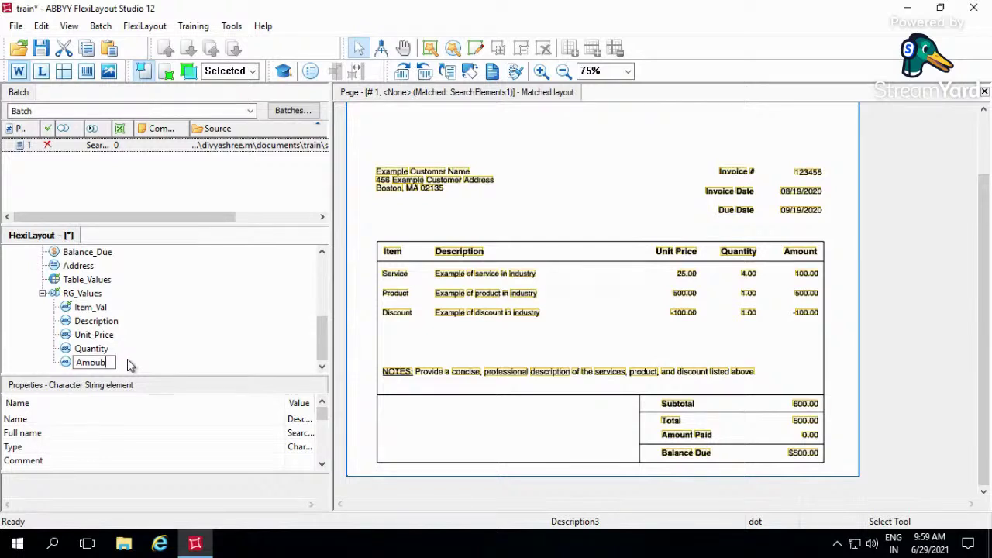
pyautogui.write('unt')
pyautogui.press('Return')
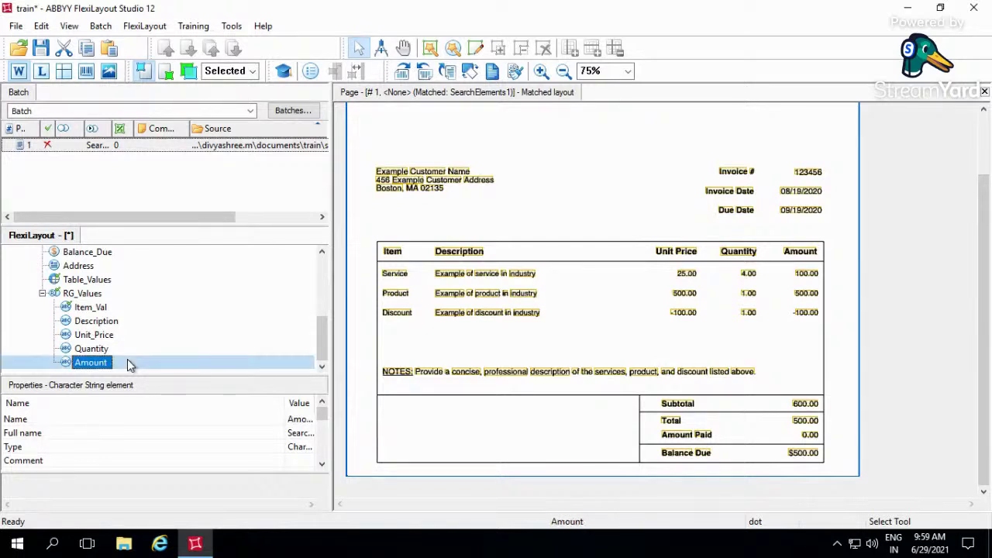
# Change the reference element of Unit_Price's Right of relation in RG_Values to Static_Ref.Unit_Price.
pyautogui.doubleClick(113, 334)
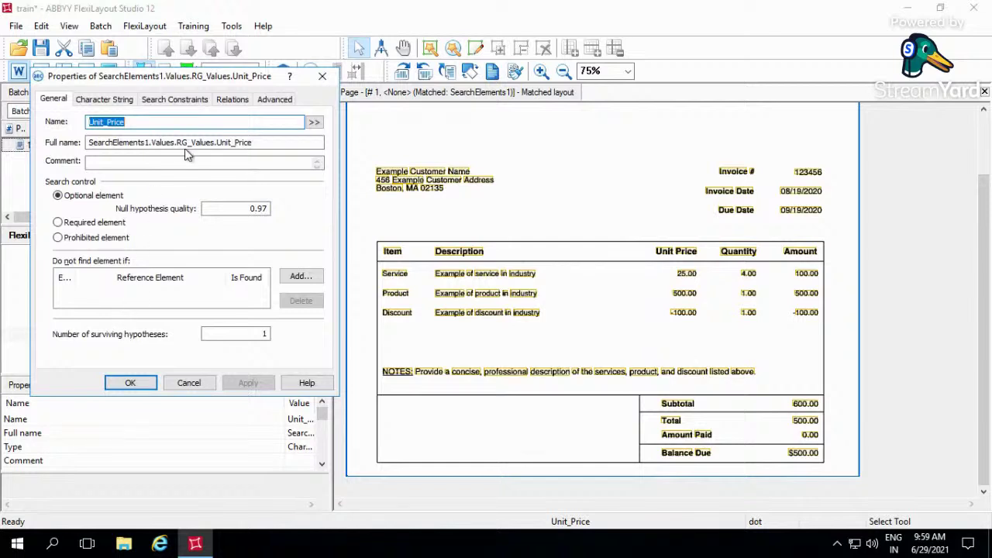
pyautogui.click(231, 100)
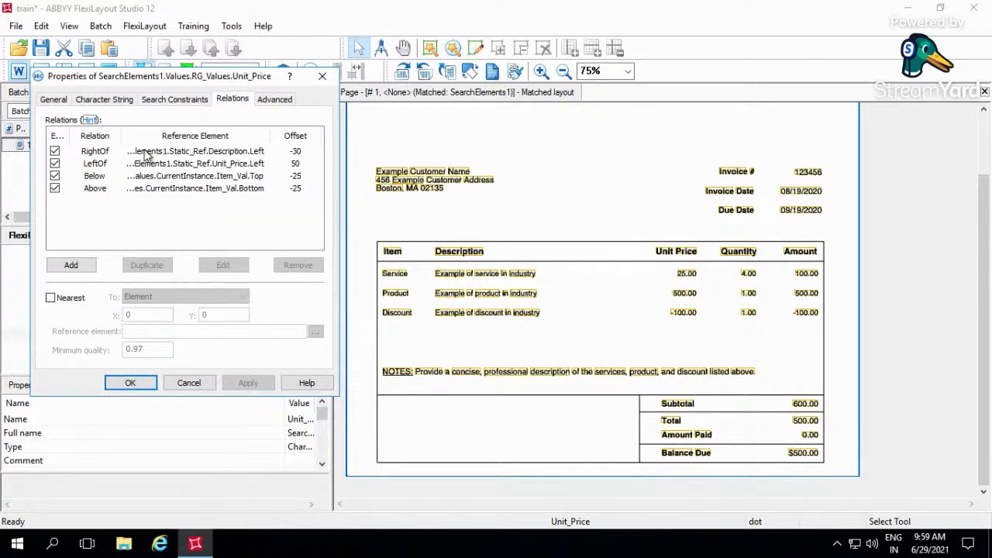
pyautogui.doubleClick(144, 151)
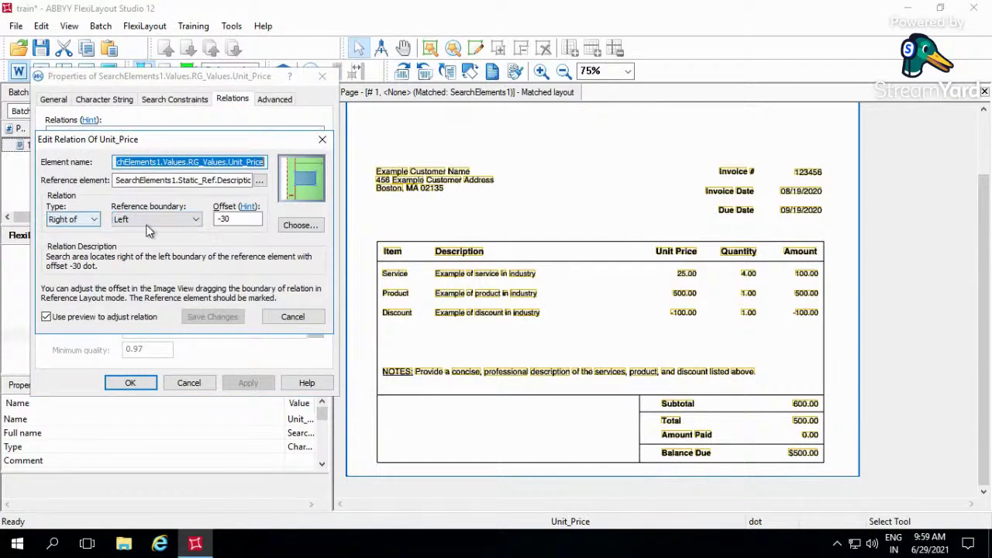
pyautogui.click(261, 180)
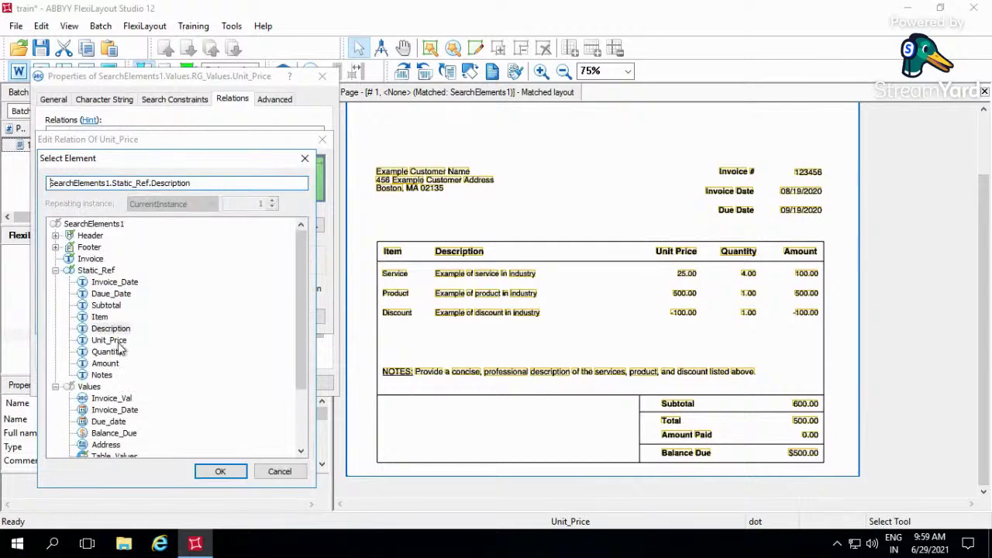
pyautogui.doubleClick(108, 344)
pyautogui.click(211, 317)
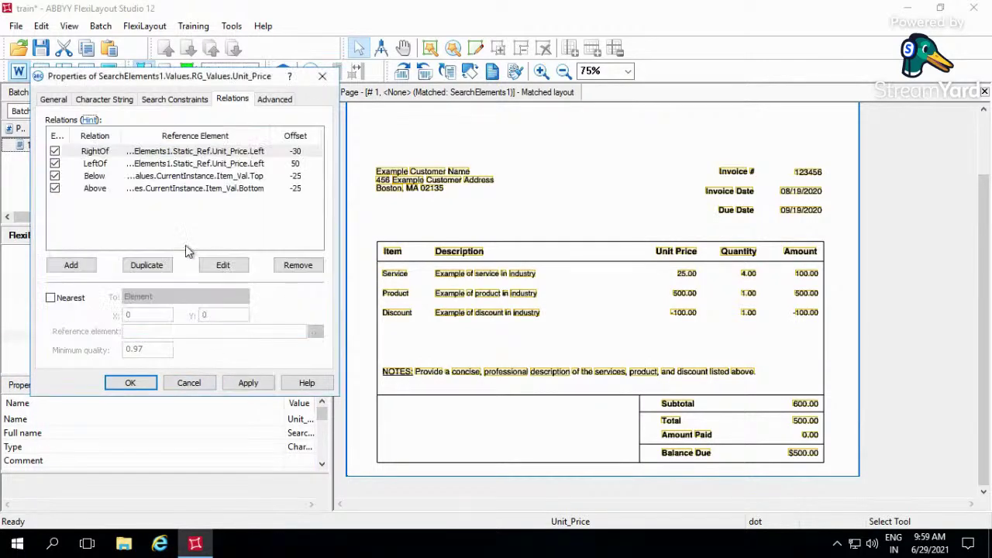
# Change the reference element of Unit_Price's Left of relation to Static_Ref.Quantity and accept the element's properties.
pyautogui.doubleClick(227, 166)
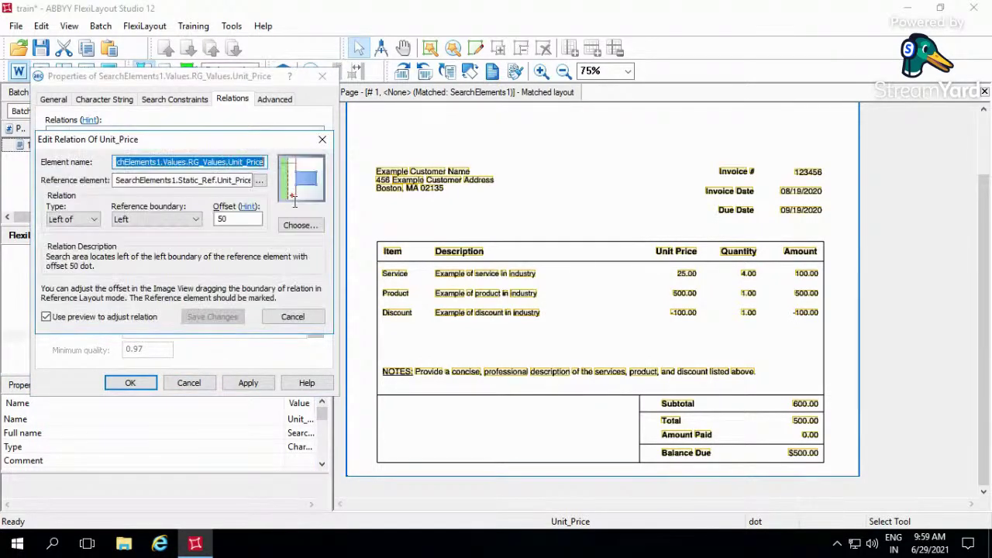
pyautogui.click(260, 180)
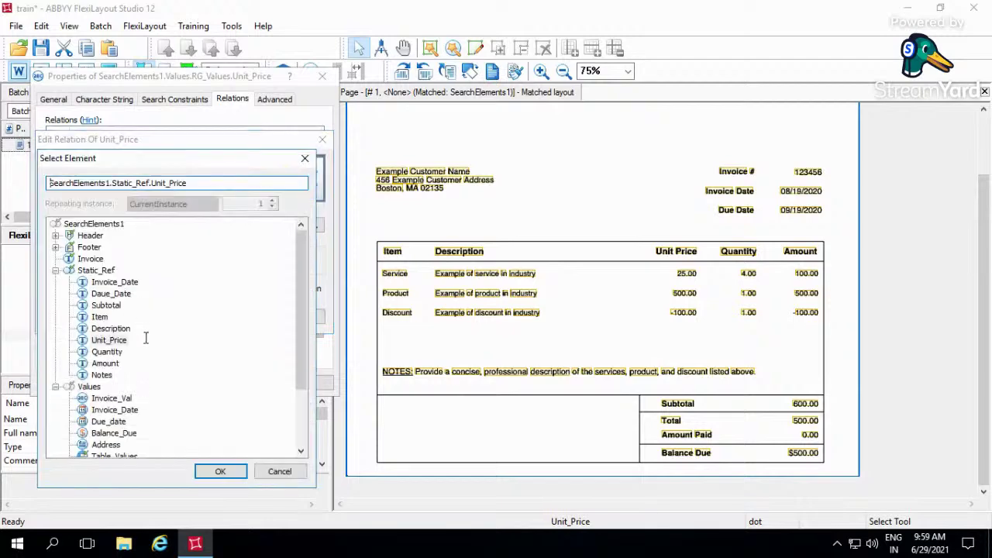
pyautogui.click(107, 351)
pyautogui.click(221, 472)
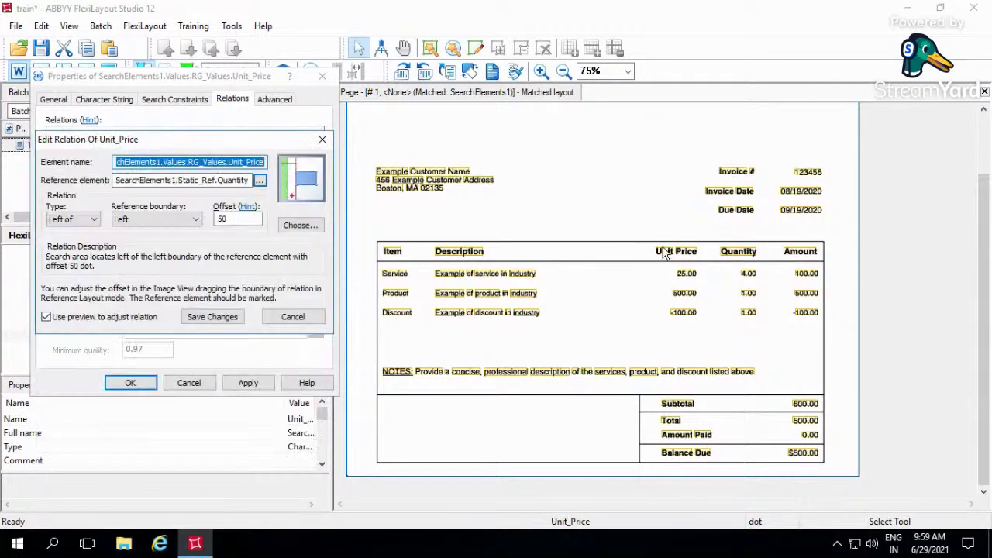
pyautogui.moveTo(720, 249); pyautogui.dragTo(702, 321)
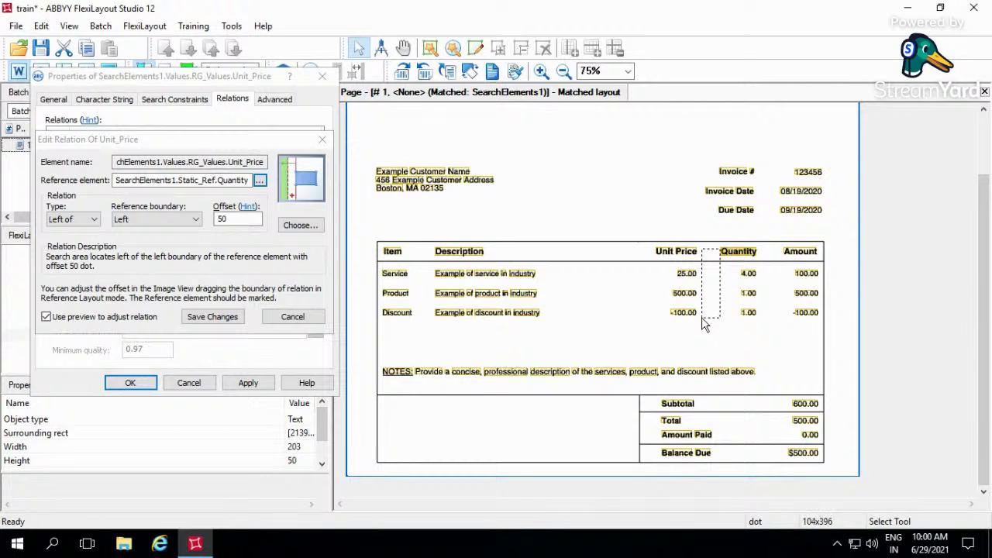
pyautogui.click(219, 318)
pyautogui.click(130, 382)
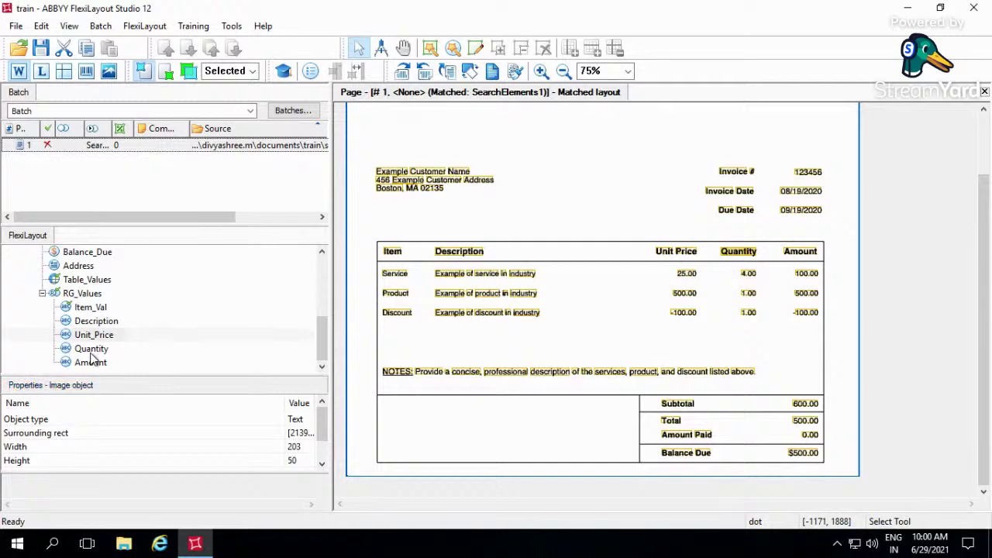
# Point the Right of relation of the Quantity element in RG_Values to Static_Ref.Quantity.
pyautogui.doubleClick(93, 349)
pyautogui.click(232, 99)
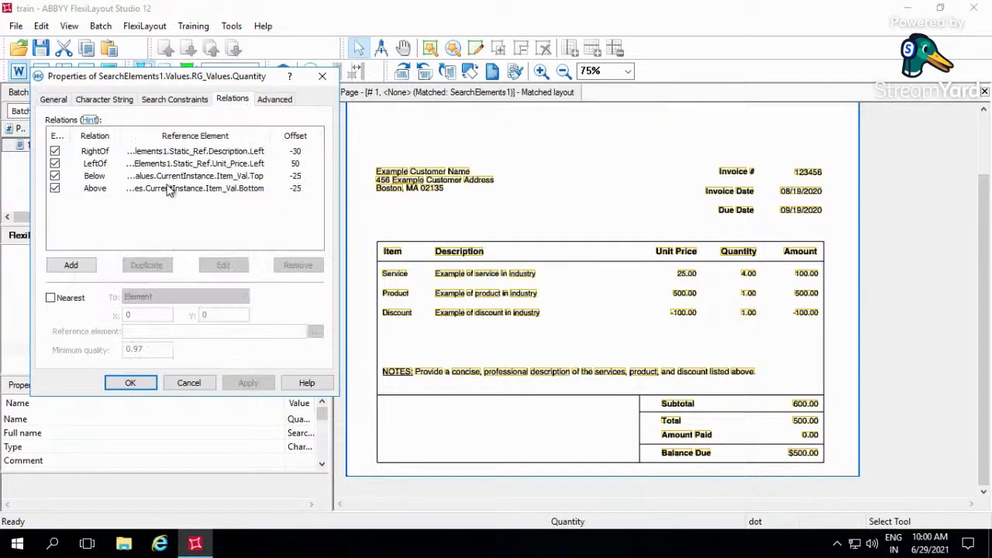
pyautogui.doubleClick(244, 159)
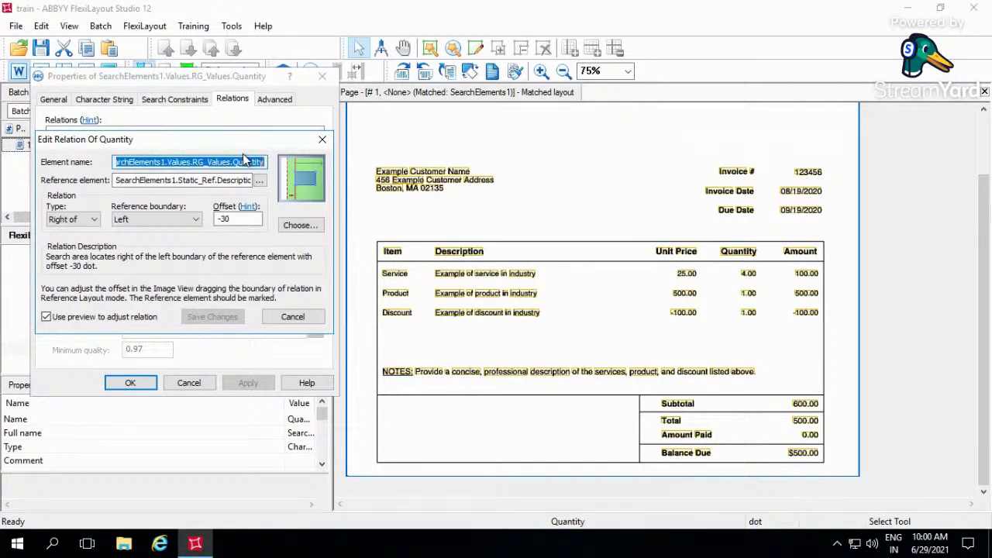
pyautogui.click(260, 180)
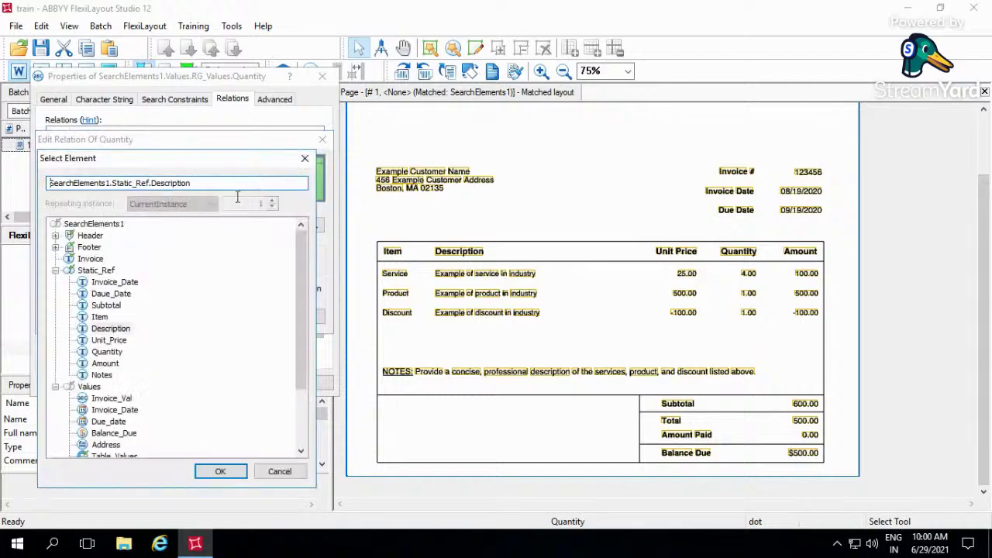
pyautogui.doubleClick(106, 352)
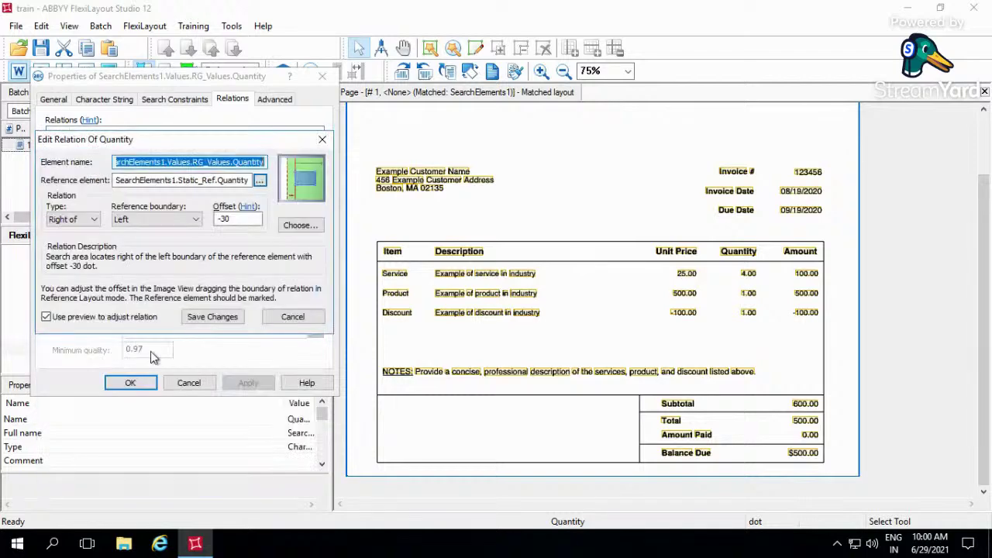
pyautogui.click(200, 319)
# Point Quantity's Left of relation to Static_Ref.Amount and apply the element's properties.
pyautogui.doubleClick(210, 164)
pyautogui.click(261, 179)
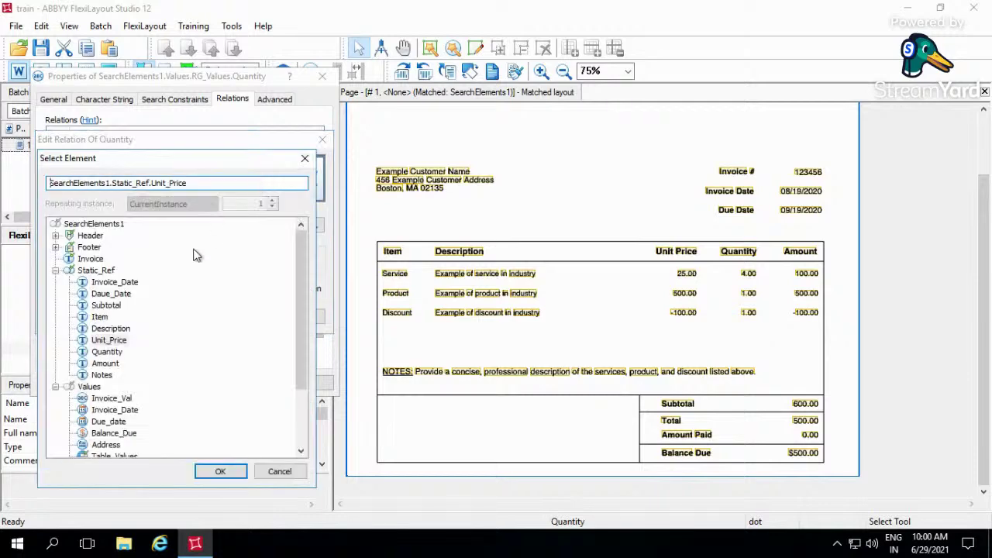
pyautogui.doubleClick(110, 364)
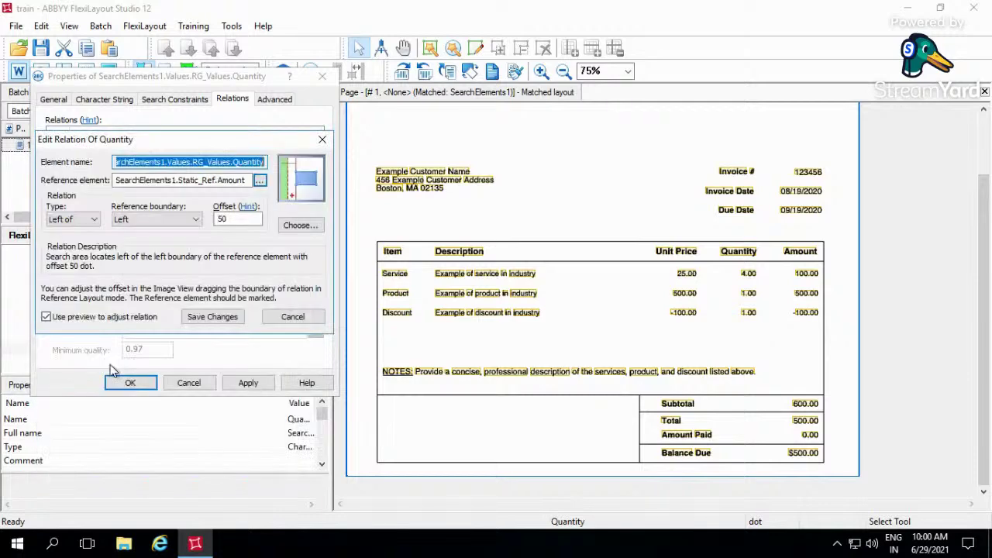
pyautogui.click(217, 324)
pyautogui.click(246, 384)
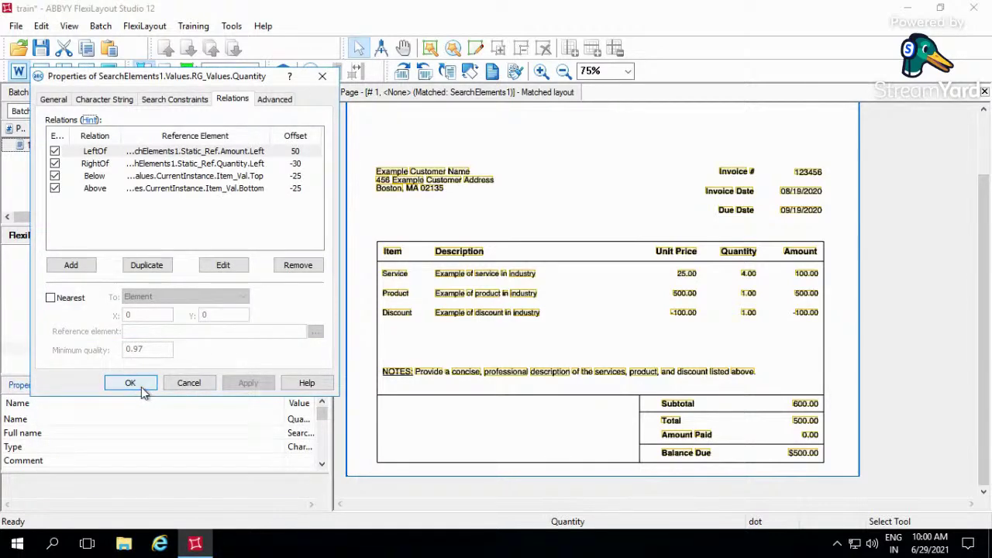
pyautogui.click(141, 386)
# Delete the Left of relation from the Amount element in RG_Values.
pyautogui.doubleClick(91, 362)
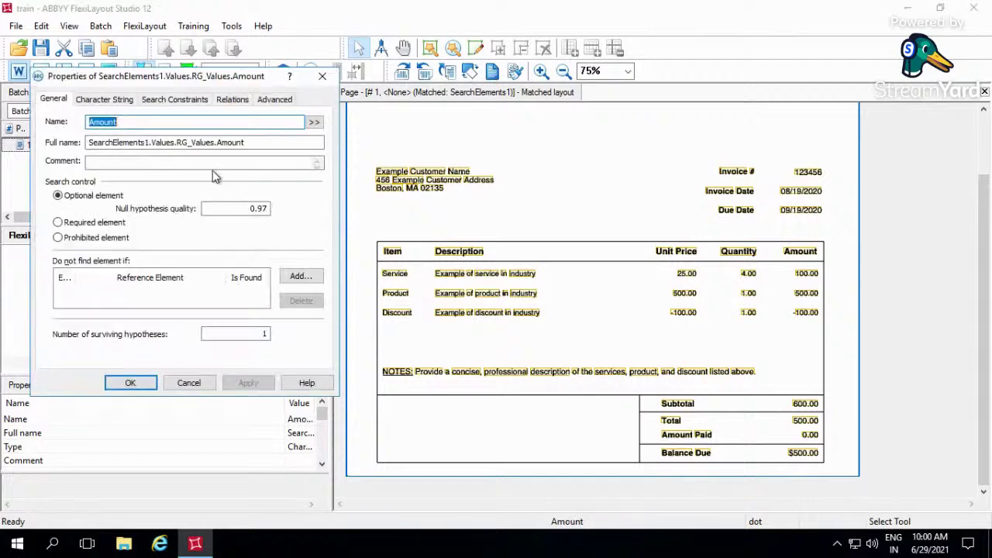
pyautogui.click(233, 99)
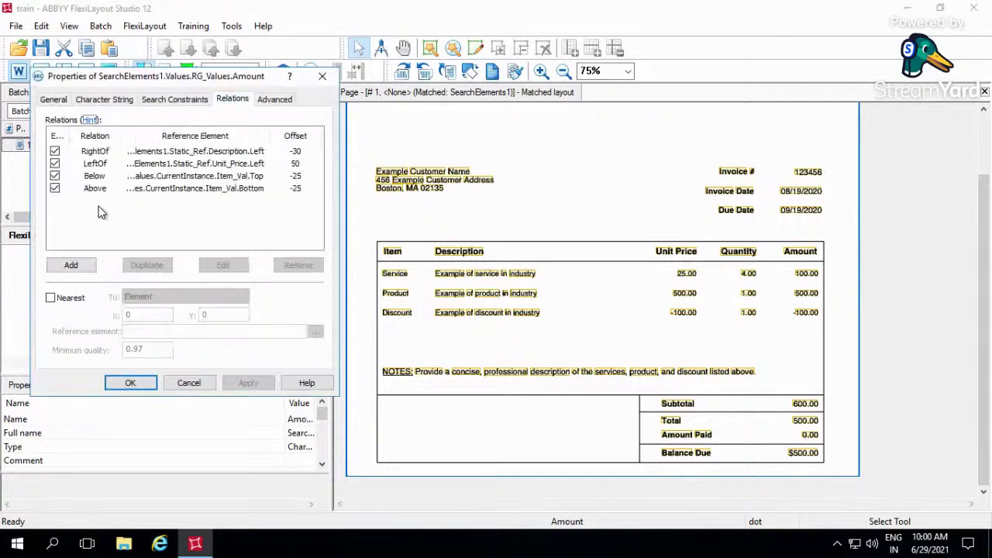
pyautogui.click(157, 166)
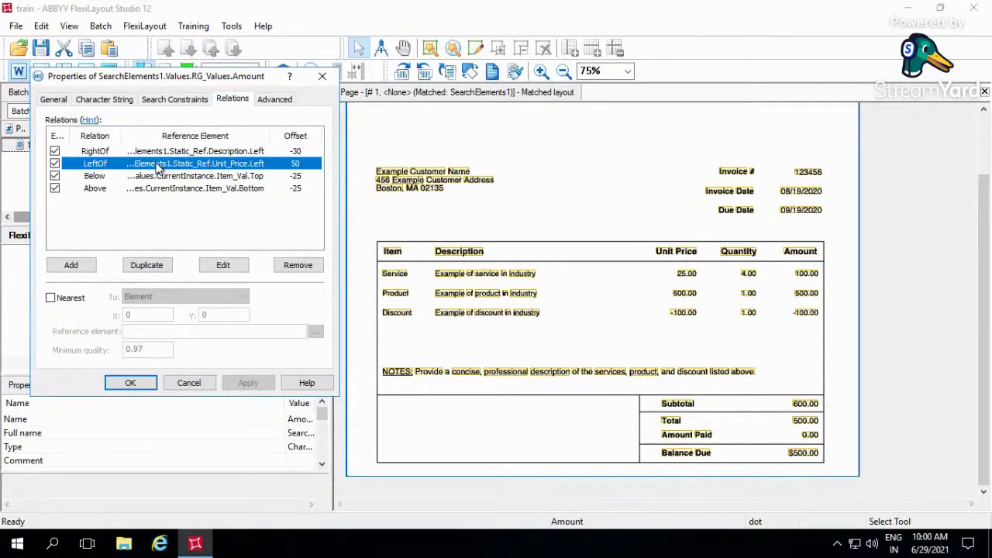
pyautogui.press('Delete')
pyautogui.press('Return')
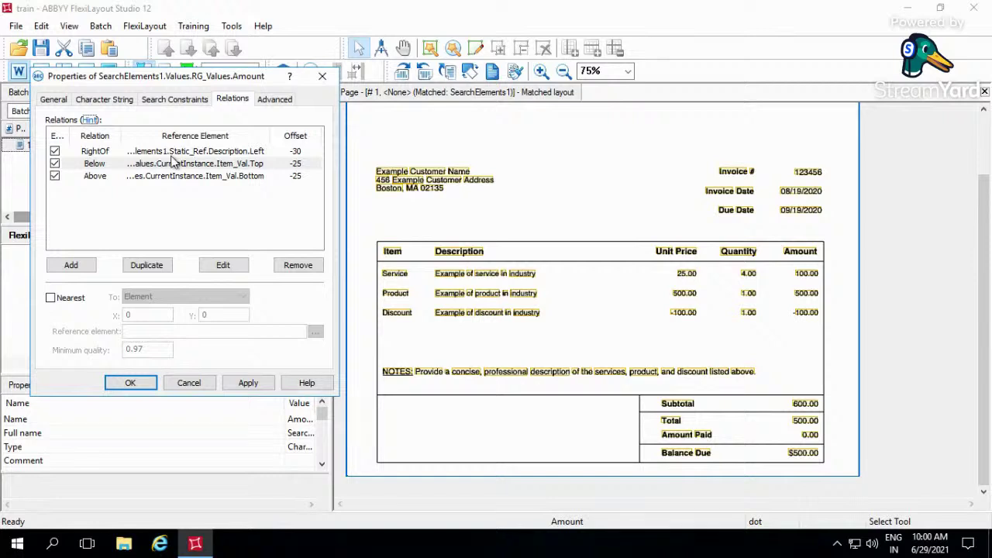
# Set Static_Ref.Amount as the reference element of Amount's Right of relation and accept the properties.
pyautogui.doubleClick(172, 154)
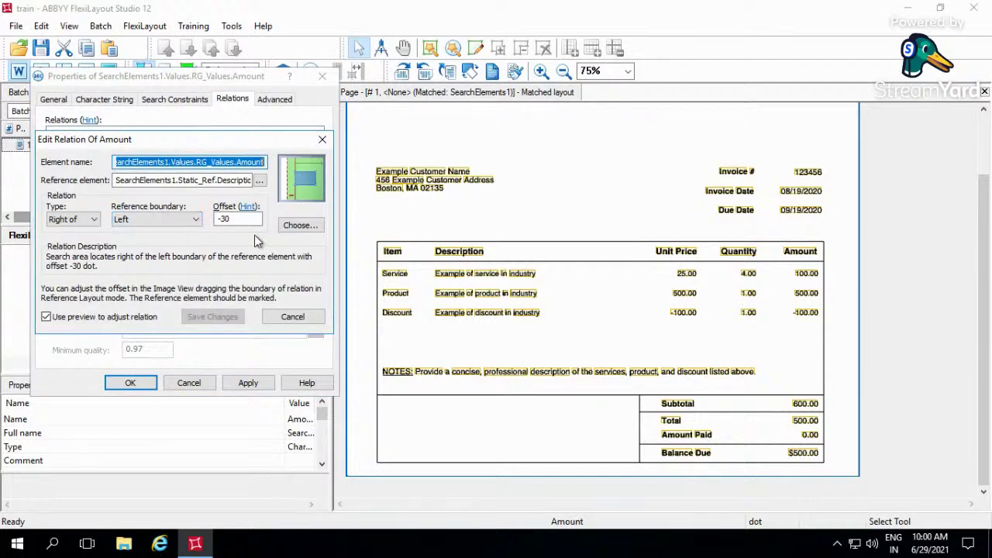
pyautogui.click(259, 179)
pyautogui.click(105, 363)
pyautogui.click(220, 471)
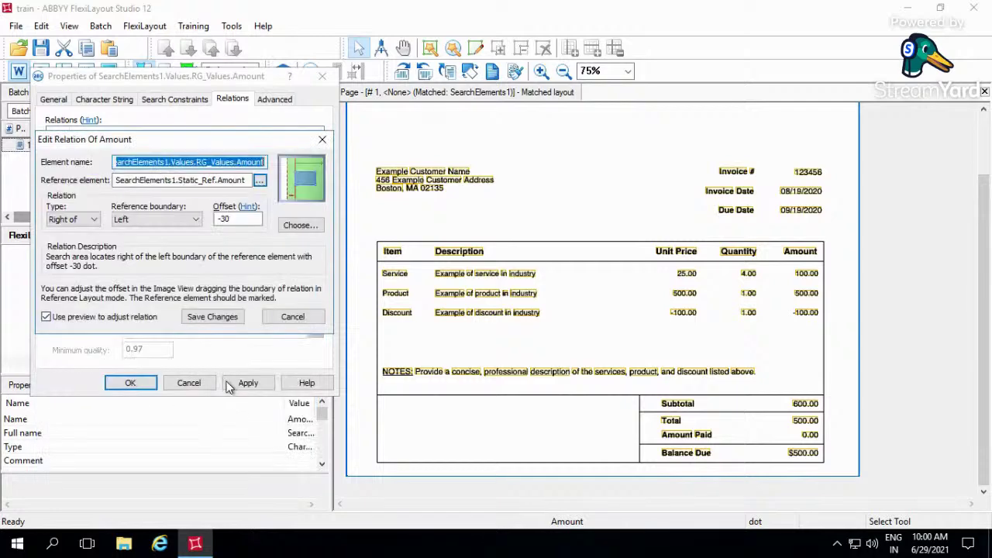
pyautogui.click(221, 319)
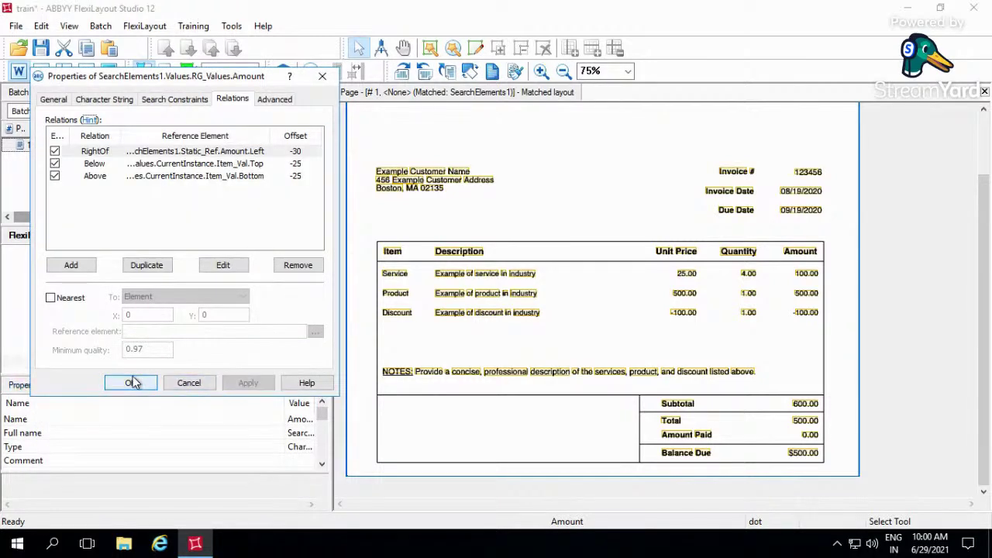
pyautogui.click(131, 383)
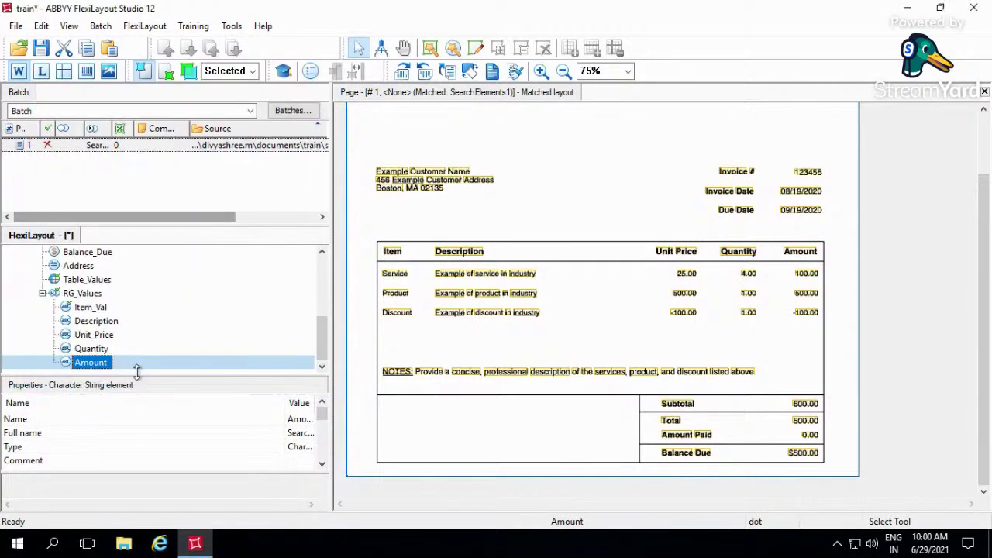
# Add a Right of relation to the RG_Values Description element, referencing the Right boundary of Item_Val in the current instance.
pyautogui.doubleClick(110, 321)
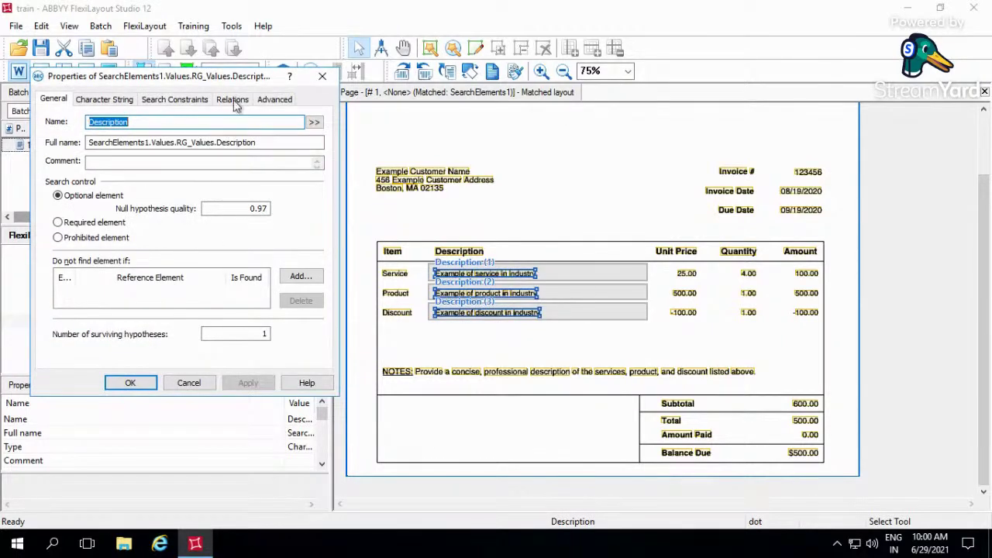
pyautogui.click(234, 100)
pyautogui.click(91, 265)
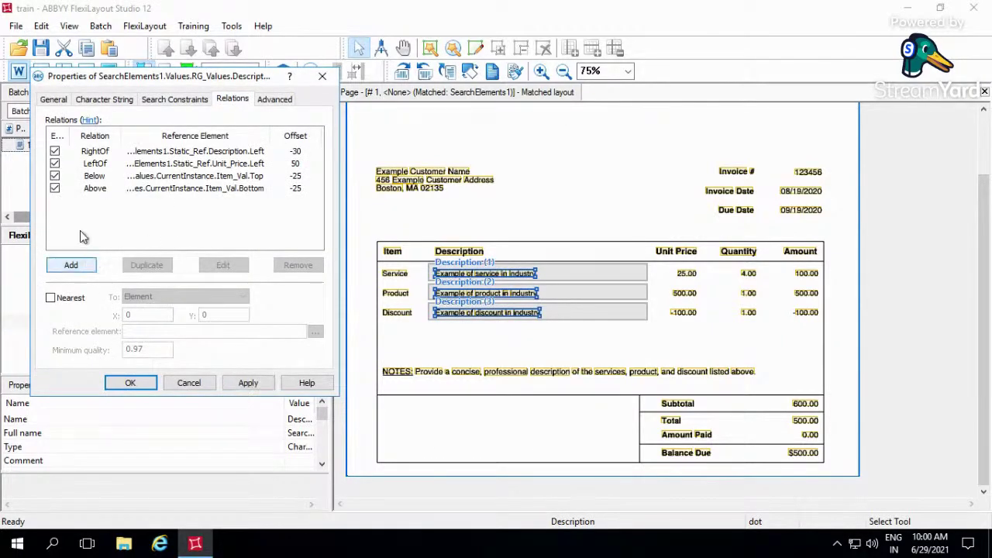
pyautogui.click(80, 221)
pyautogui.click(93, 242)
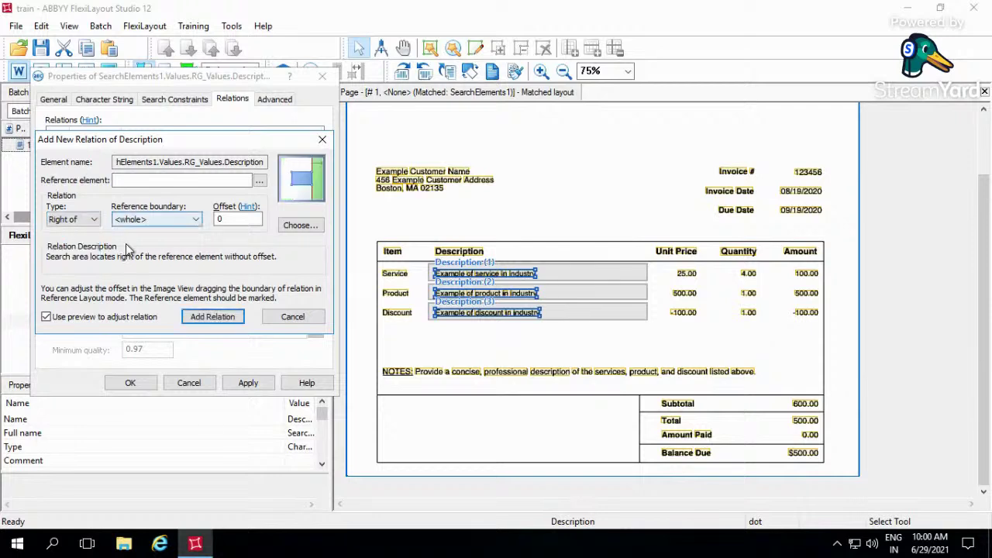
pyautogui.click(128, 220)
pyautogui.click(124, 251)
pyautogui.click(260, 180)
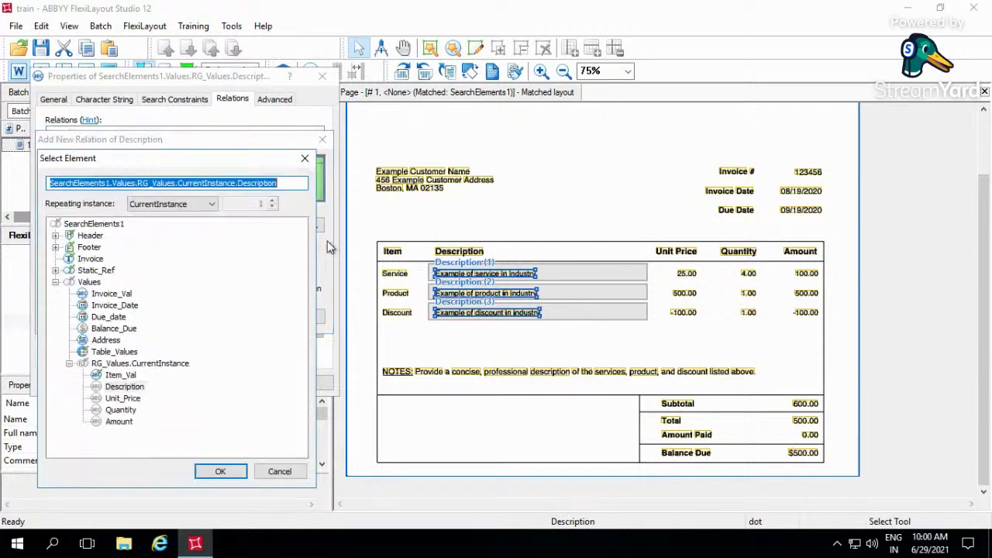
pyautogui.click(120, 375)
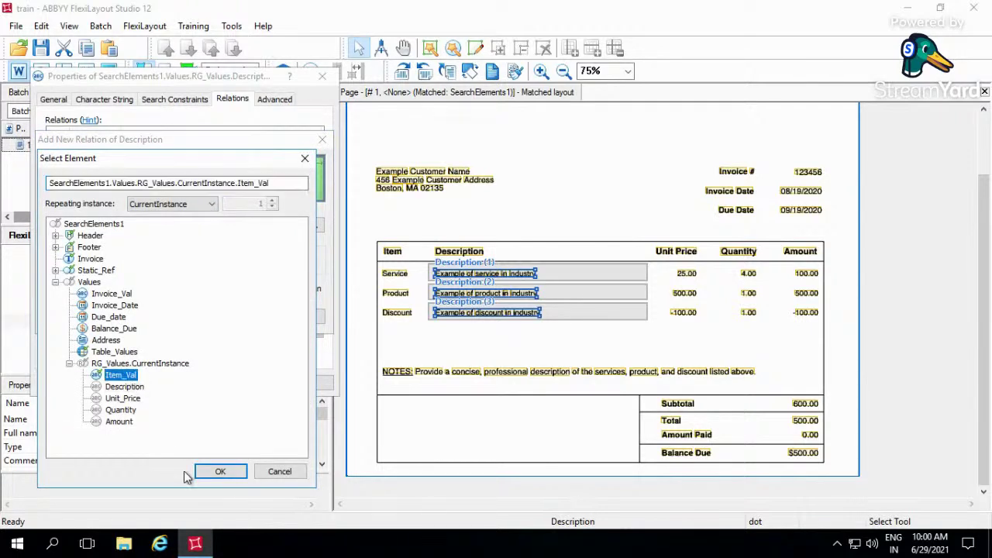
pyautogui.click(220, 471)
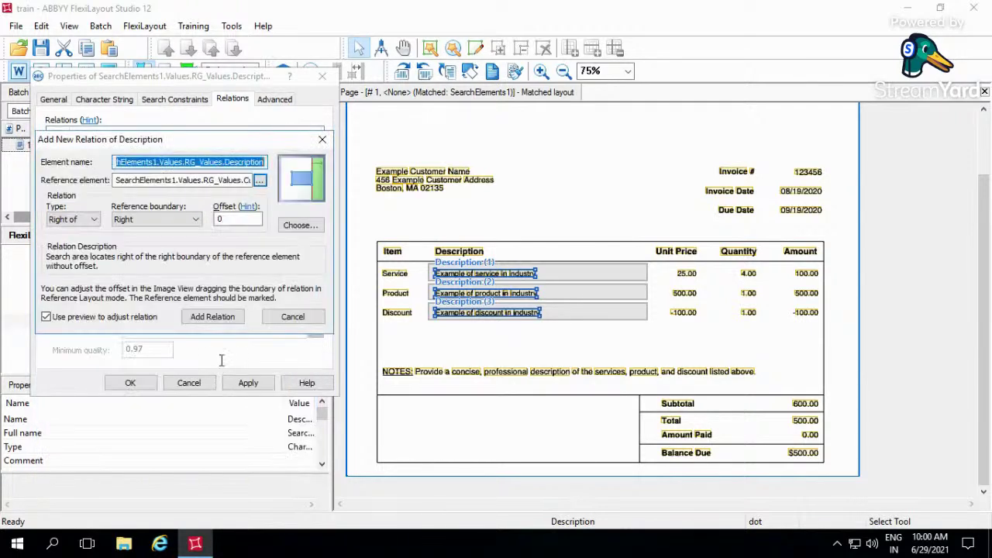
pyautogui.click(212, 317)
pyautogui.click(129, 384)
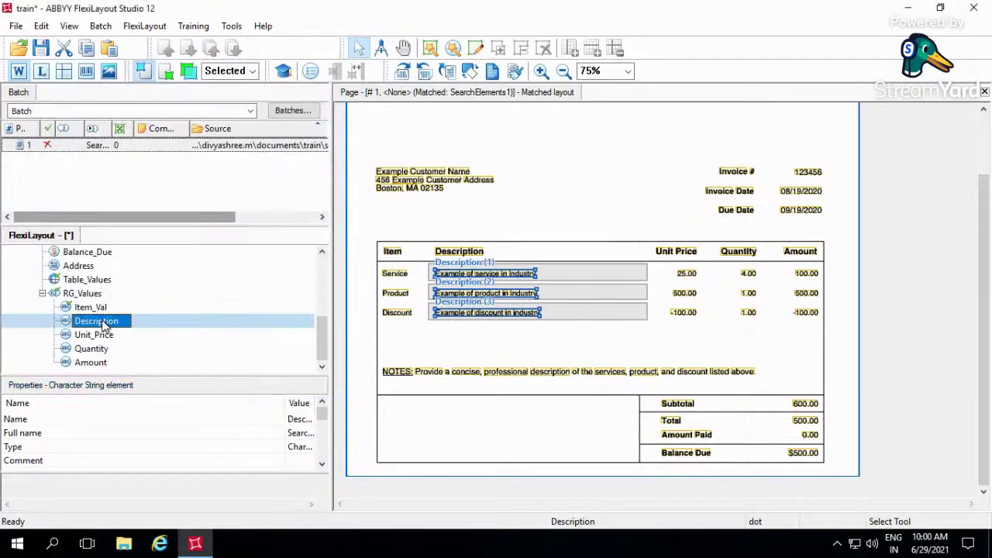
# Add a Right of relation to the RG_Values Unit_Price element, referencing the Right boundary of the current instance's Description.
pyautogui.doubleClick(101, 334)
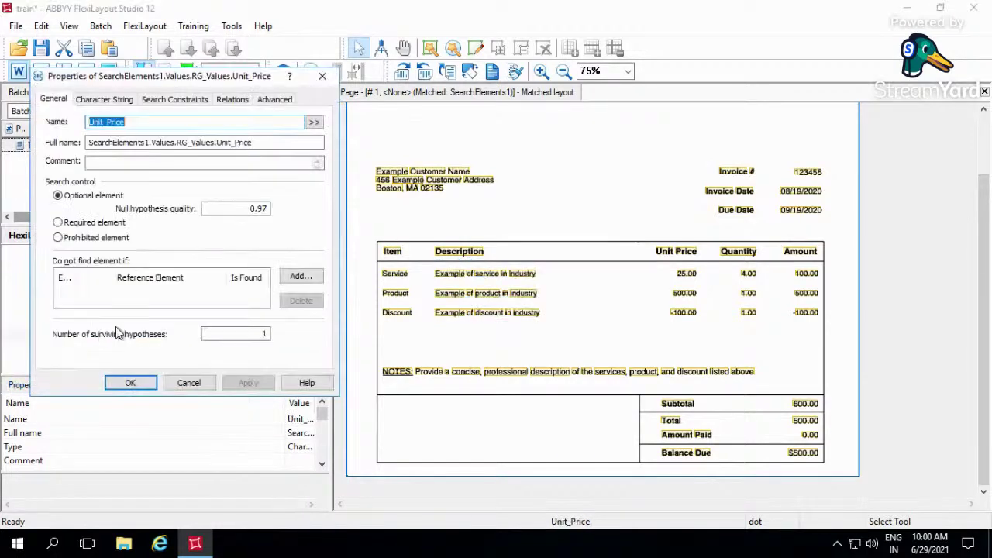
pyautogui.click(232, 100)
pyautogui.click(72, 264)
pyautogui.click(83, 221)
pyautogui.click(64, 242)
pyautogui.click(155, 219)
pyautogui.click(130, 247)
pyautogui.click(260, 181)
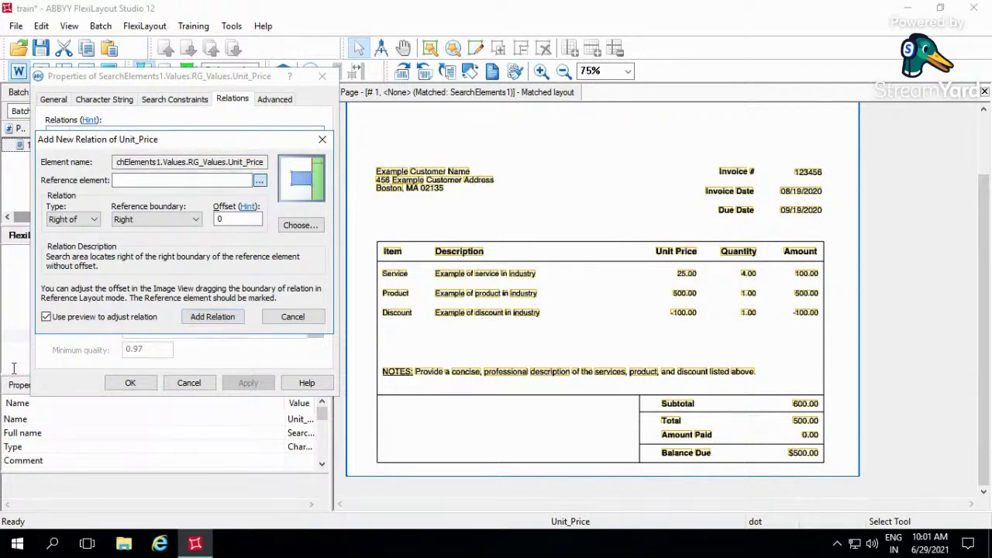
pyautogui.doubleClick(109, 387)
pyautogui.click(222, 319)
pyautogui.click(147, 386)
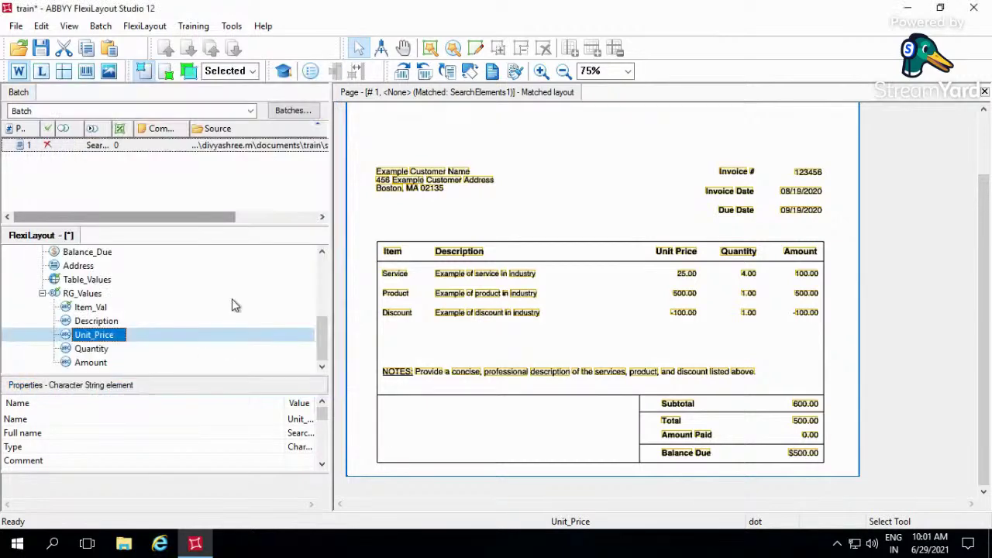
# Add a Right of relation to the RG_Values Quantity element, referencing the Right boundary of the current instance's Unit_Price.
pyautogui.doubleClick(103, 348)
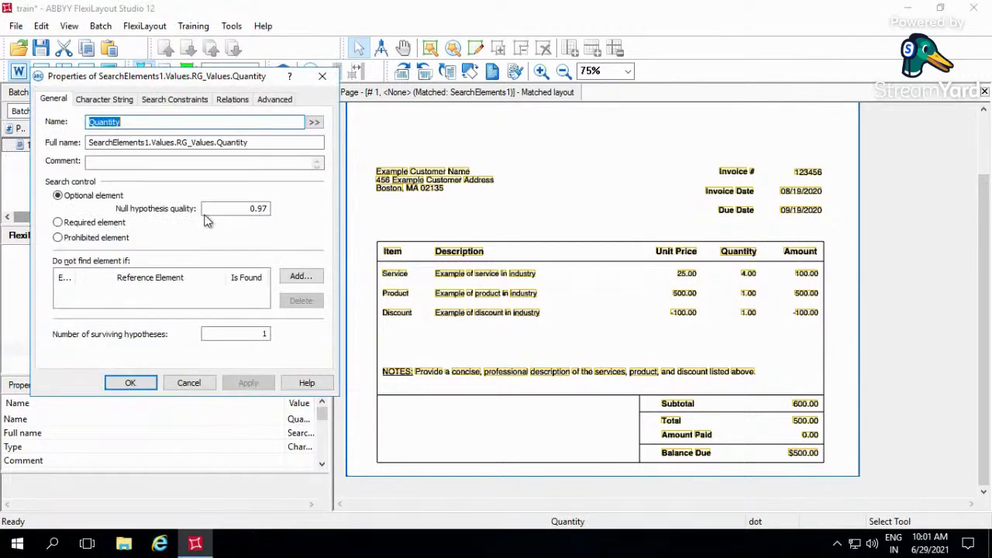
pyautogui.click(238, 101)
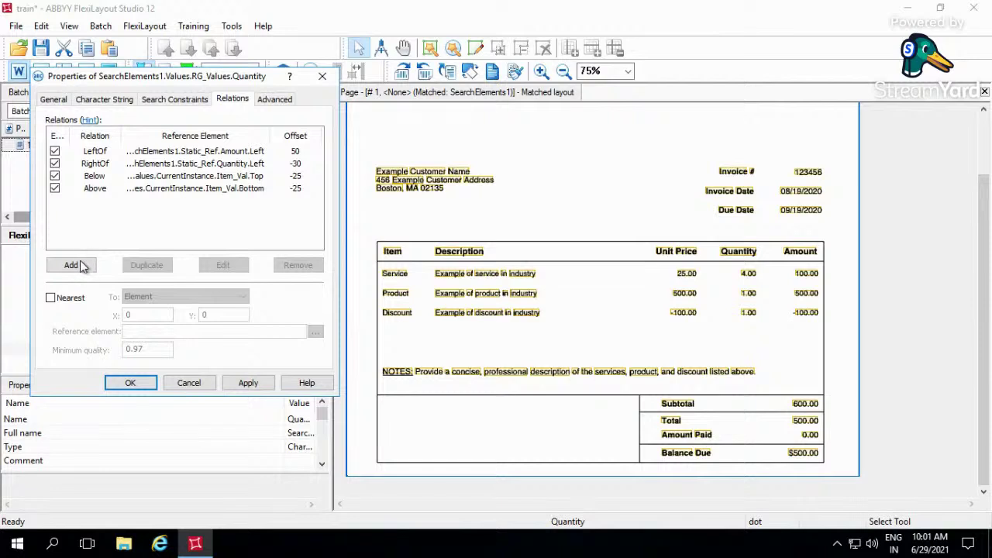
pyautogui.click(72, 265)
pyautogui.click(78, 219)
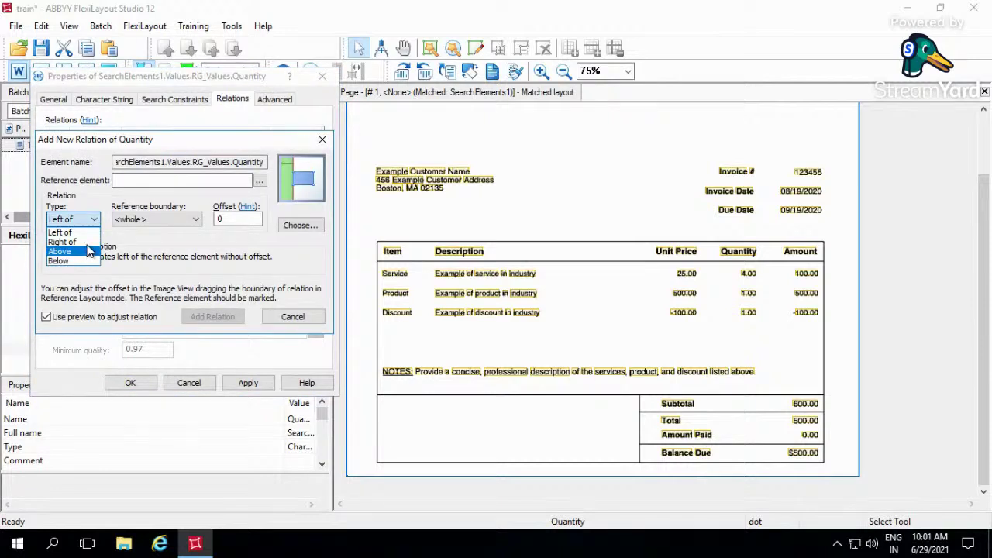
pyautogui.click(88, 243)
pyautogui.click(158, 220)
pyautogui.click(137, 252)
pyautogui.click(259, 179)
pyautogui.doubleClick(123, 398)
pyautogui.click(210, 319)
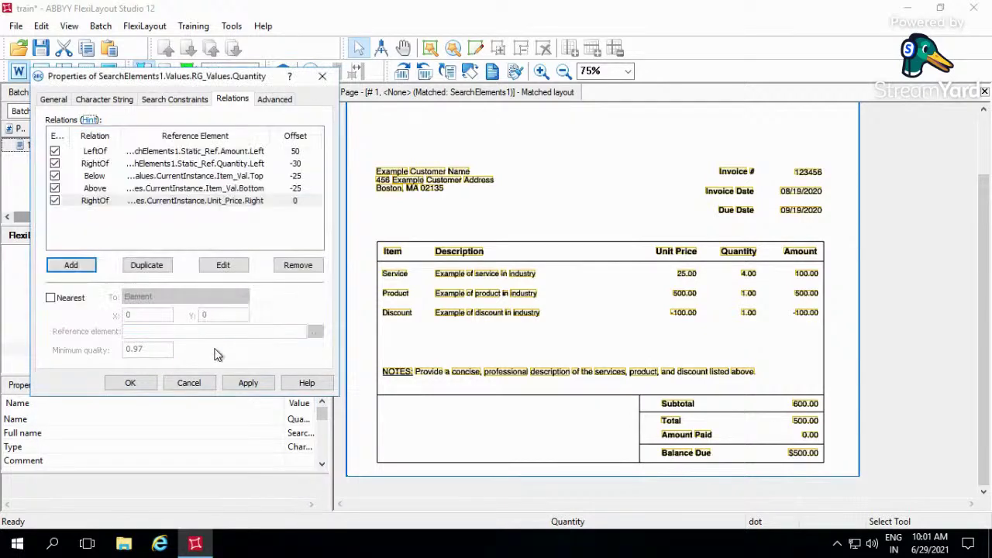
pyautogui.click(245, 383)
pyautogui.click(130, 382)
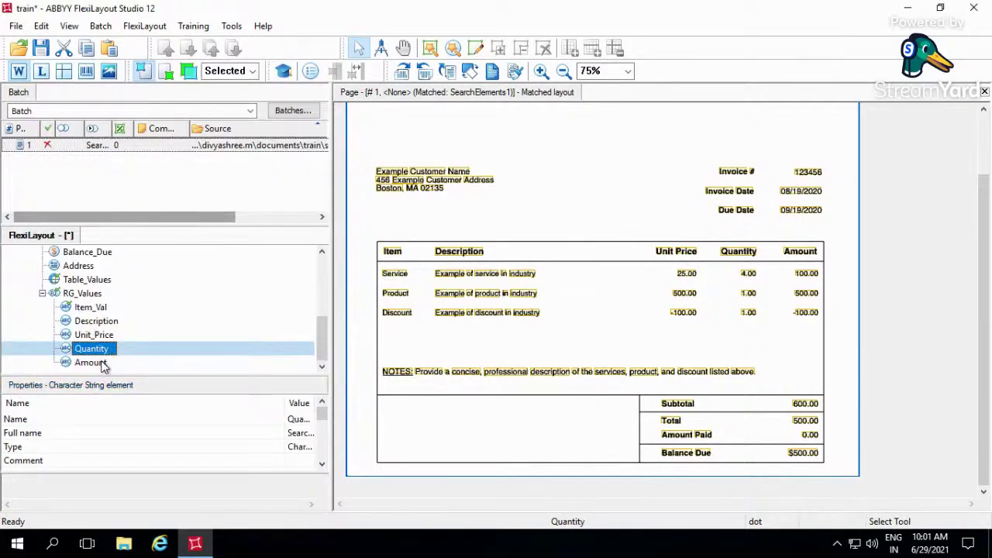
# Add a Right of relation to the RG_Values Amount element, referencing the Right boundary of the current instance's Quantity.
pyautogui.doubleClick(91, 363)
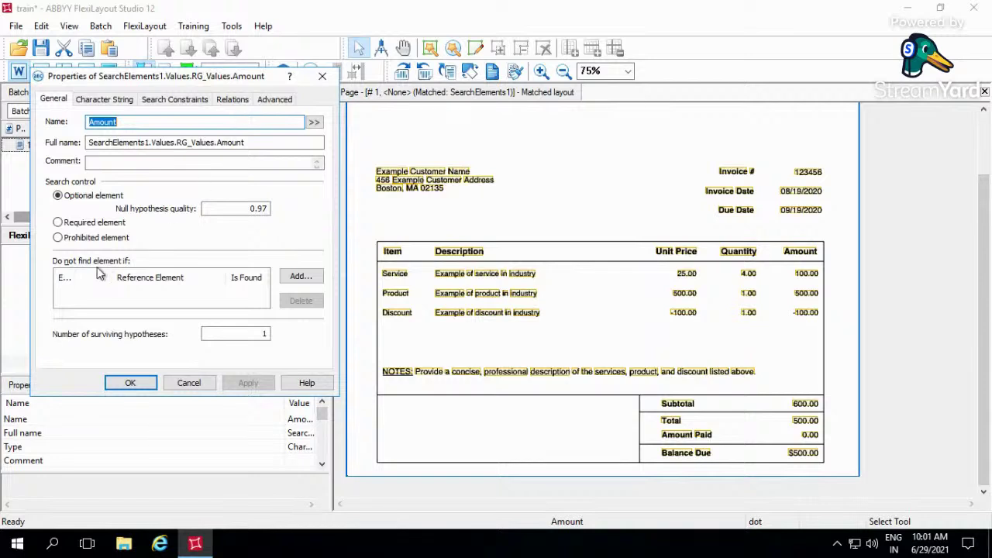
pyautogui.click(233, 100)
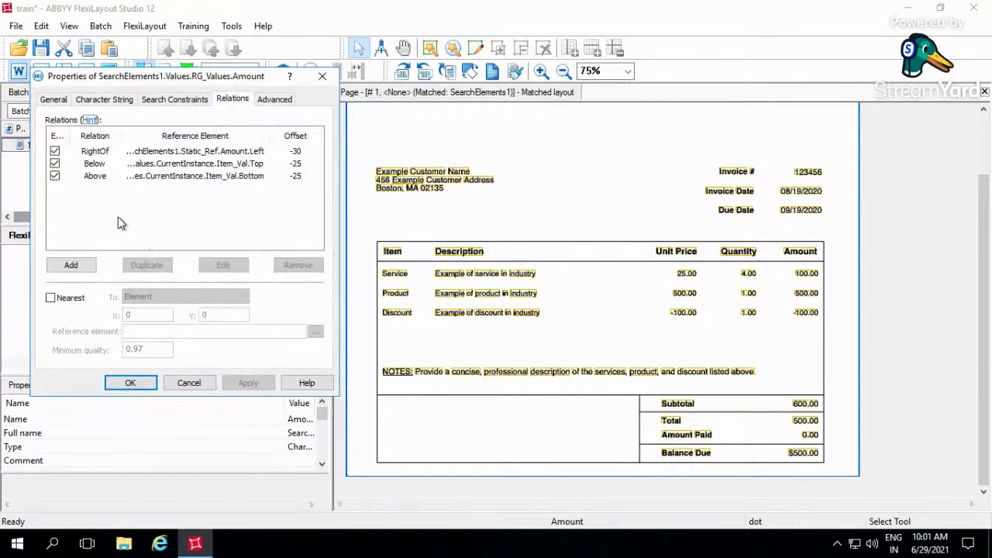
pyautogui.click(71, 265)
pyautogui.click(87, 219)
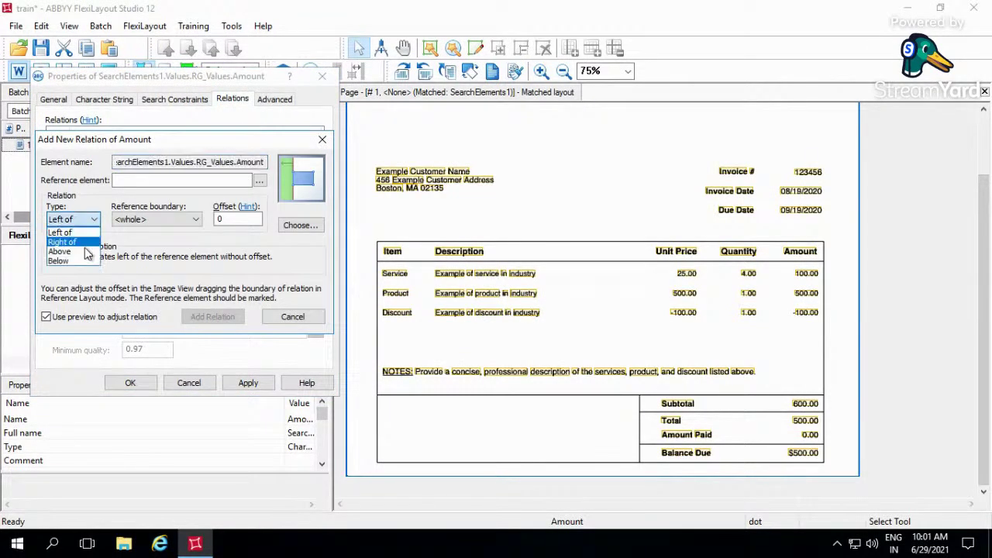
pyautogui.click(78, 242)
pyautogui.click(155, 219)
pyautogui.click(138, 248)
pyautogui.click(259, 180)
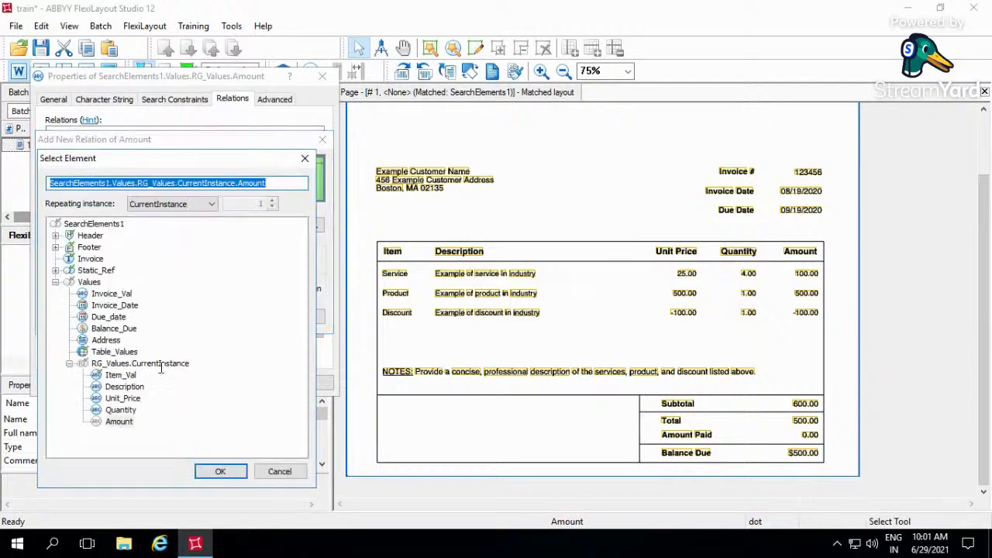
pyautogui.doubleClick(116, 412)
pyautogui.click(221, 316)
pyautogui.click(246, 383)
pyautogui.click(147, 382)
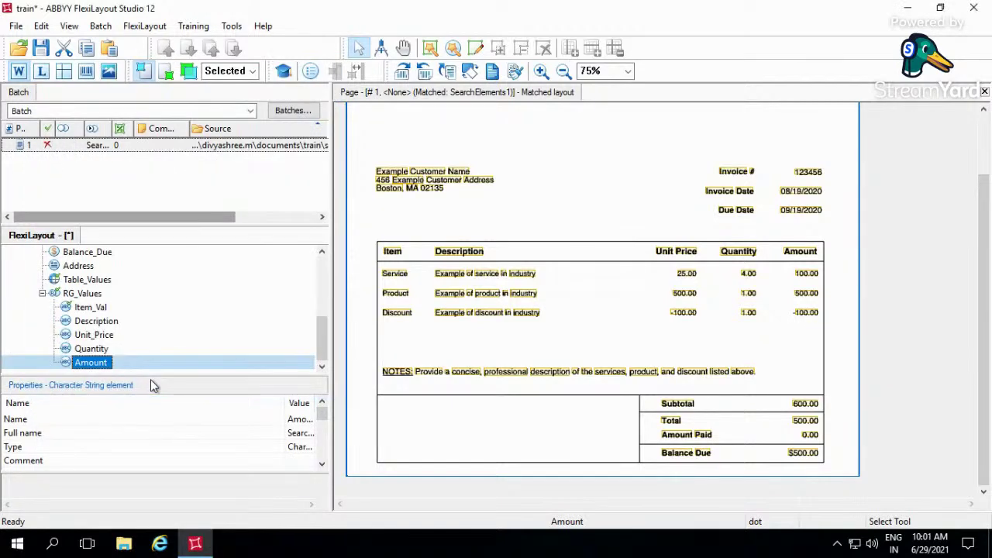
# Match page 1 against the updated layout and check the regions found for RG_Values and the whole Values group.
pyautogui.click(201, 151)
pyautogui.doubleClick(201, 151)
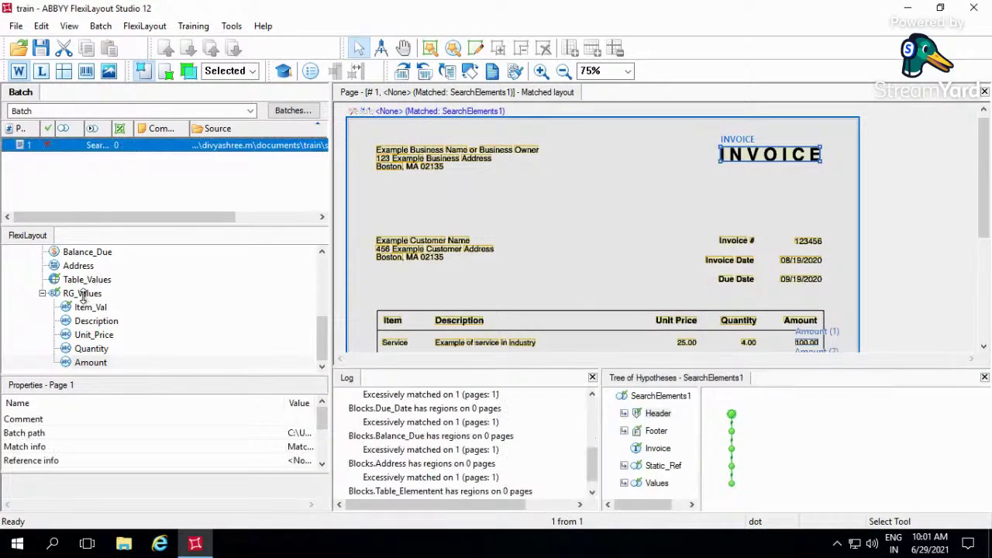
pyautogui.click(81, 293)
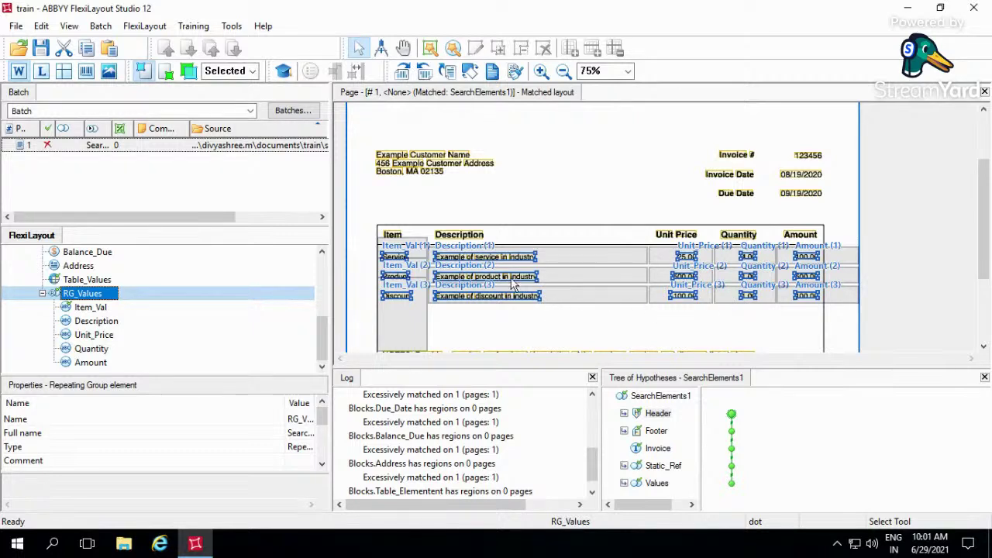
pyautogui.click(43, 294)
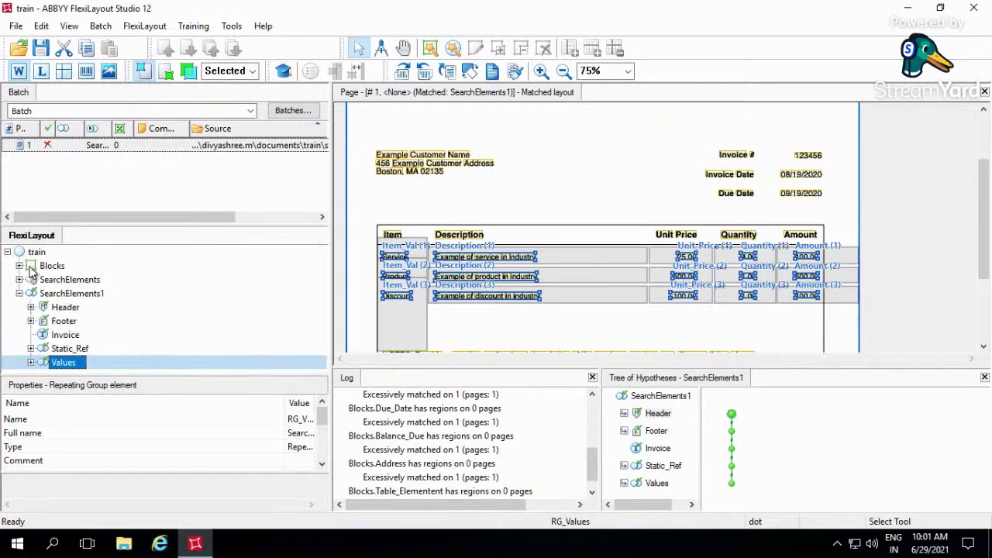
pyautogui.click(31, 265)
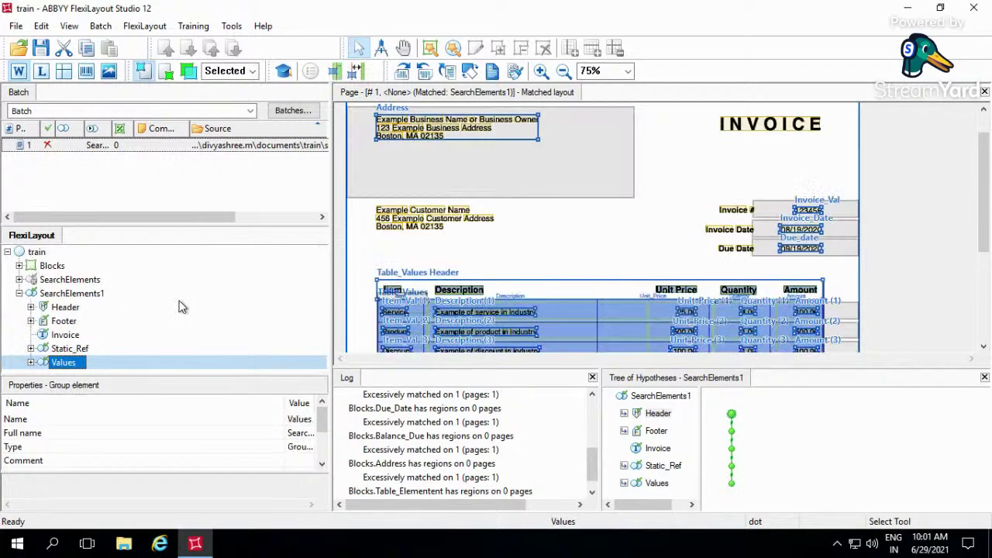
# Add a Repeating Group block under Blocks and set its region assignment layout to SearchElements1.
pyautogui.click(19, 266)
pyautogui.rightClick(45, 268)
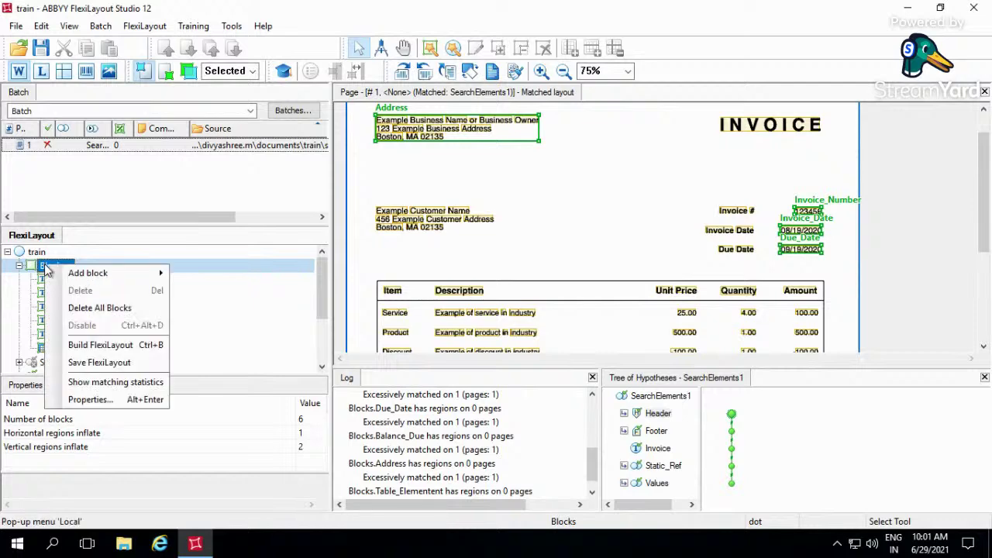
pyautogui.moveTo(90, 272)
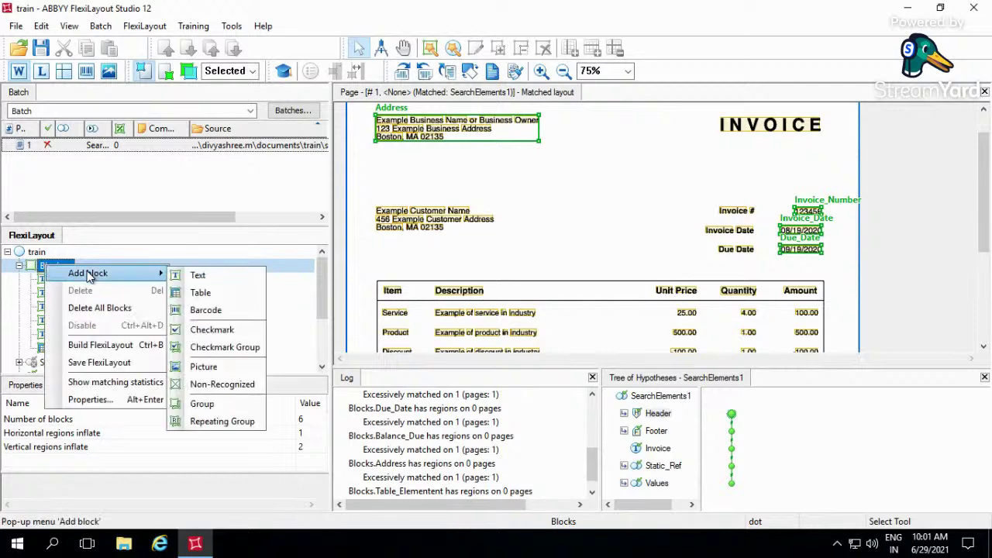
pyautogui.click(212, 423)
pyautogui.click(210, 237)
pyautogui.click(210, 259)
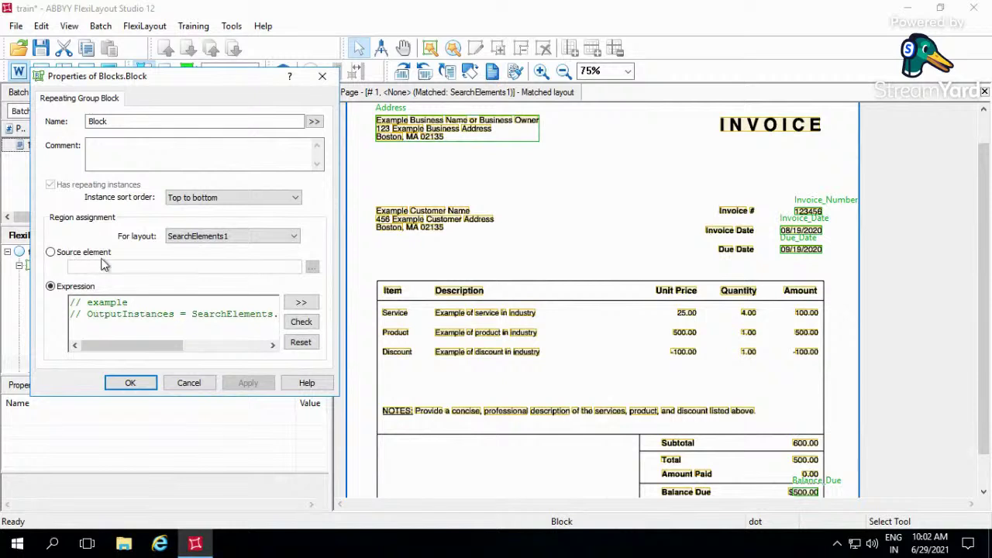
# Set SearchElements1.Values.RG_Values.AllInstances as the repeating group block's source element and accept the properties.
pyautogui.click(71, 253)
pyautogui.click(312, 268)
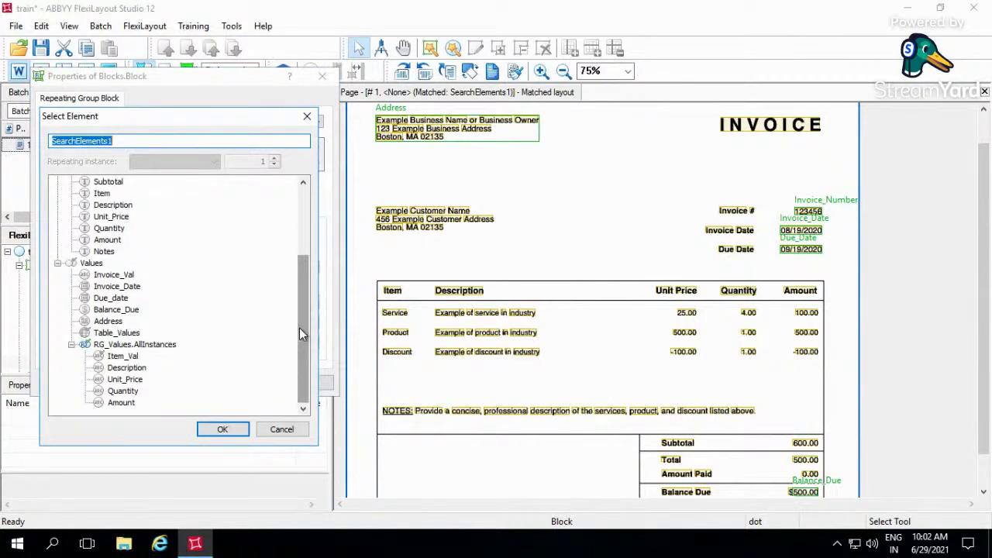
pyautogui.moveTo(298, 335); pyautogui.dragTo(310, 196)
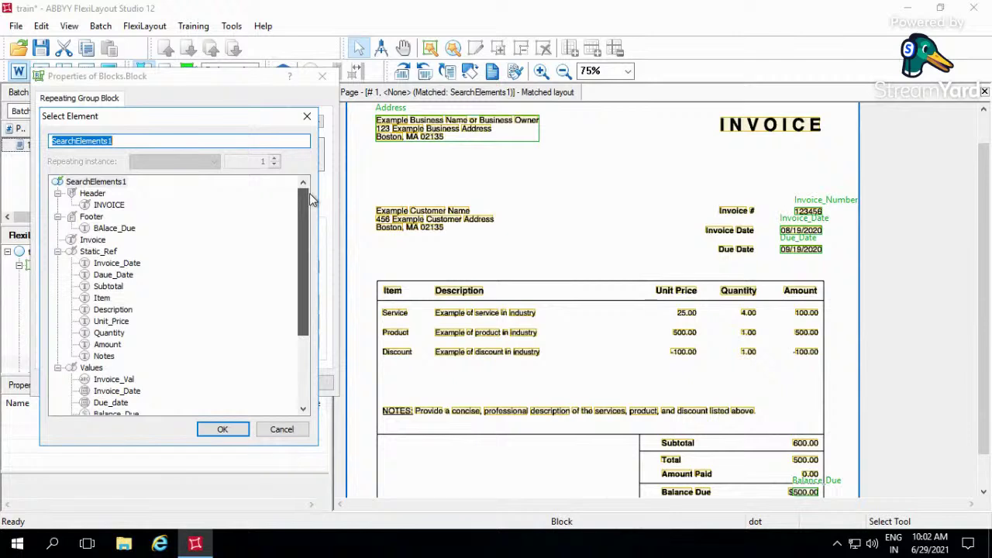
pyautogui.scroll(-3, 304, 385)
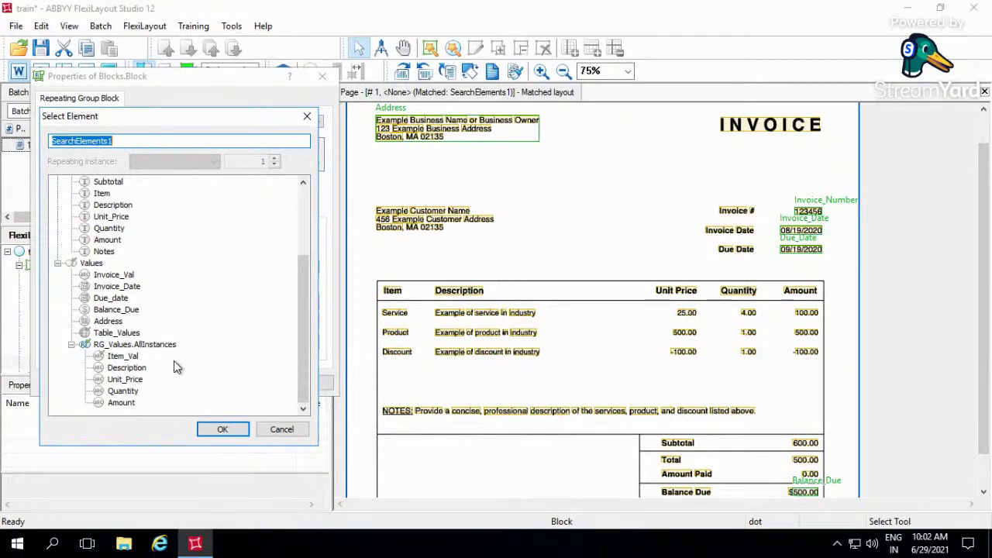
pyautogui.click(142, 344)
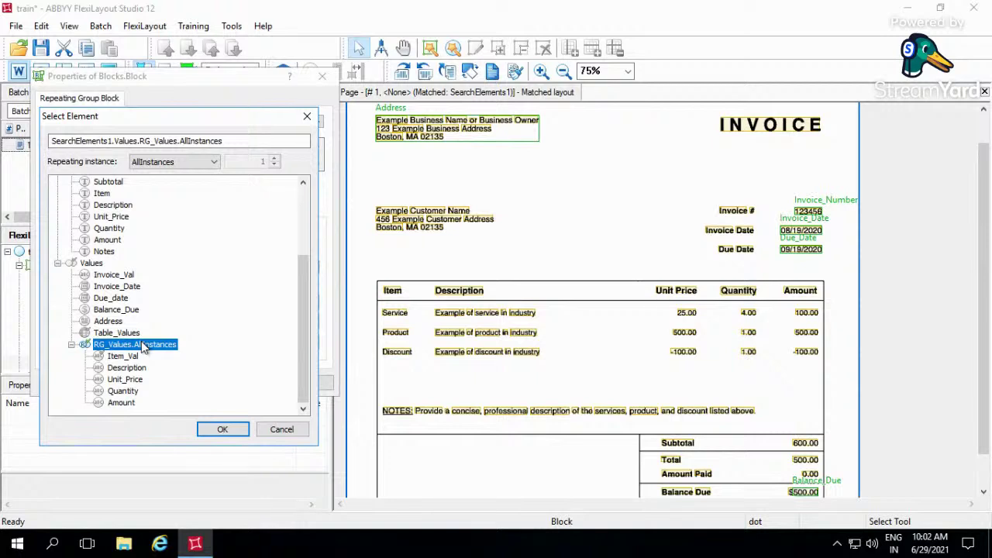
pyautogui.click(220, 430)
pyautogui.click(246, 383)
pyautogui.click(130, 383)
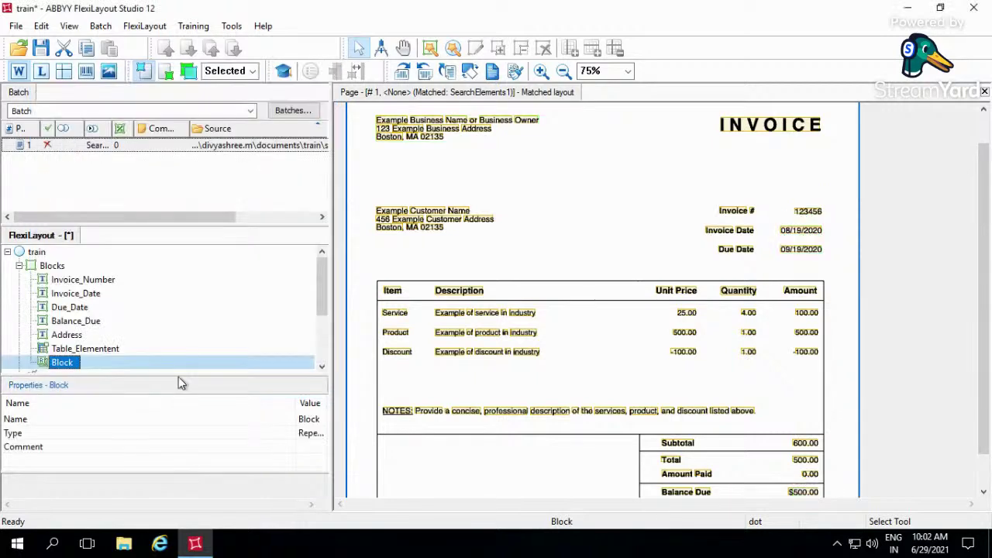
# Add a Text block named Item inside the new repeating group block.
pyautogui.rightClick(61, 367)
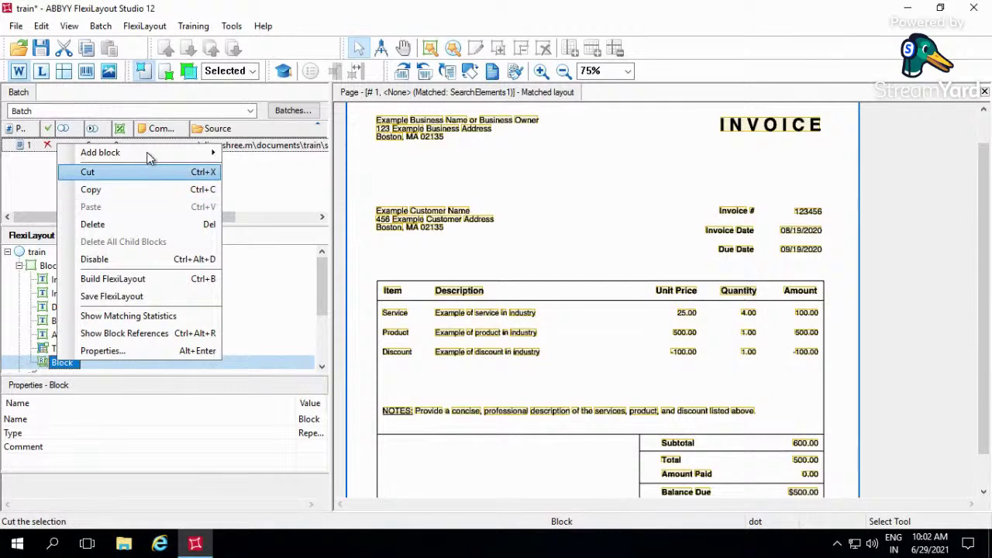
pyautogui.moveTo(148, 152)
pyautogui.click(250, 155)
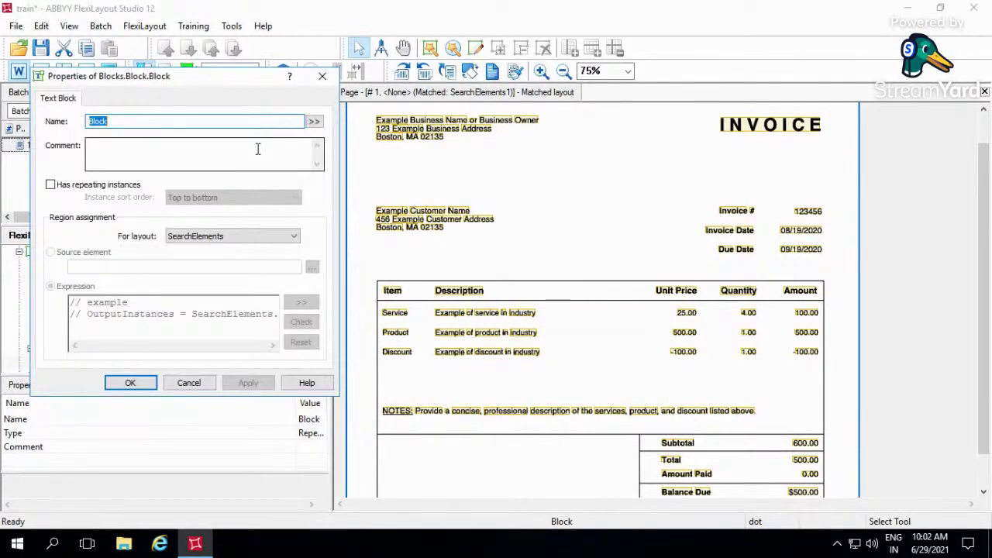
pyautogui.write('Itm')
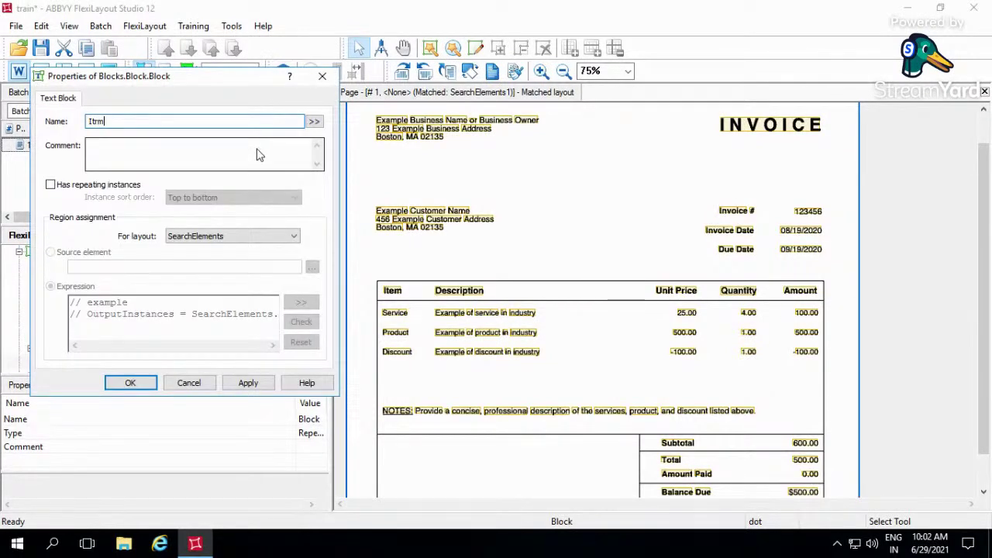
pyautogui.write('em')
# Assign the Item block's region for layout SearchElements1 from source element RG_Values.AllInstances.Item_Val and accept the properties.
pyautogui.click(234, 236)
pyautogui.click(197, 259)
pyautogui.click(94, 252)
pyautogui.click(312, 268)
pyautogui.click(123, 356)
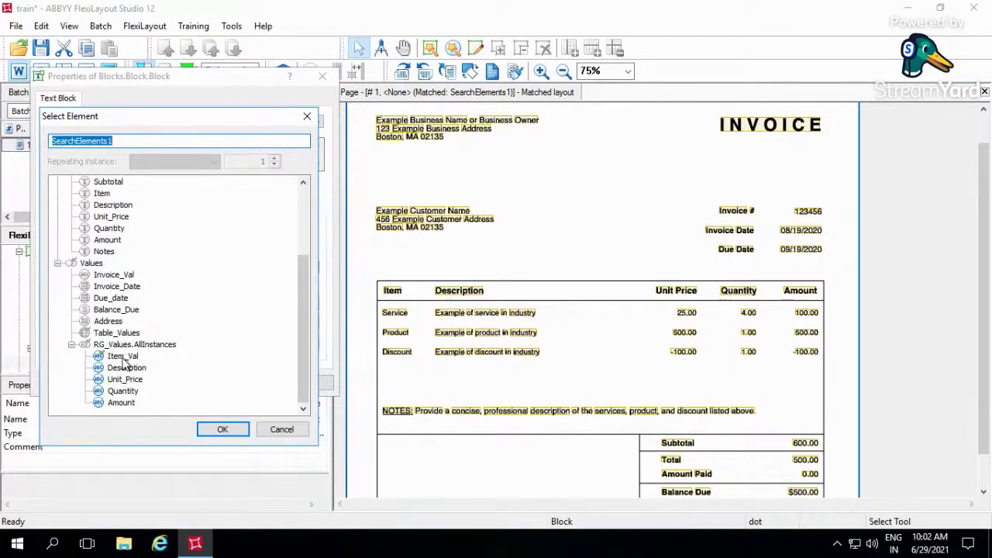
pyautogui.doubleClick(123, 356)
pyautogui.click(242, 379)
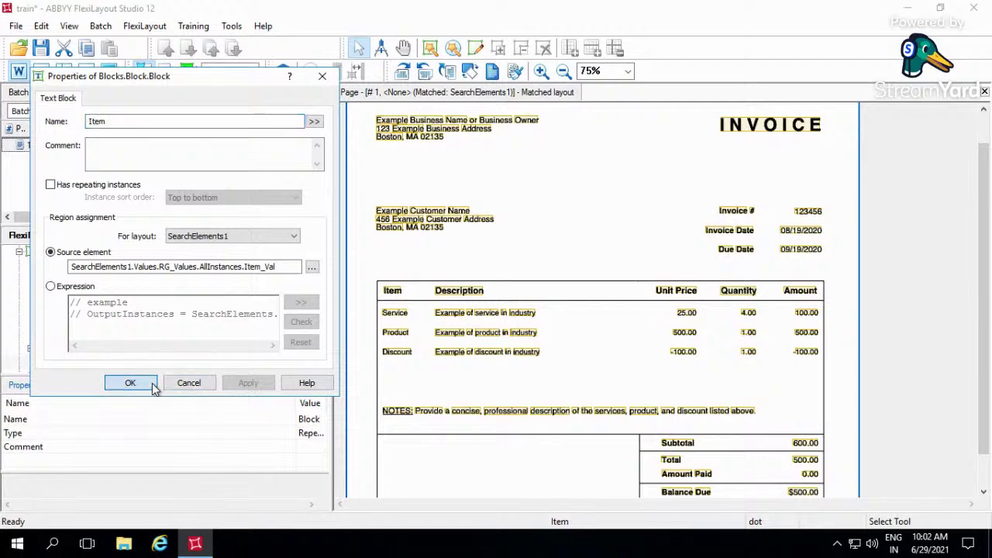
pyautogui.click(152, 382)
# Save the layout and paste three copies of the Item text block inside the repeating group block.
pyautogui.hotkey('ctrl', 's')
pyautogui.hotkey('ctrl', 'c')
pyautogui.hotkey('ctrl', 'v')
pyautogui.hotkey('ctrl', 'v')
pyautogui.hotkey('ctrl', 'v')
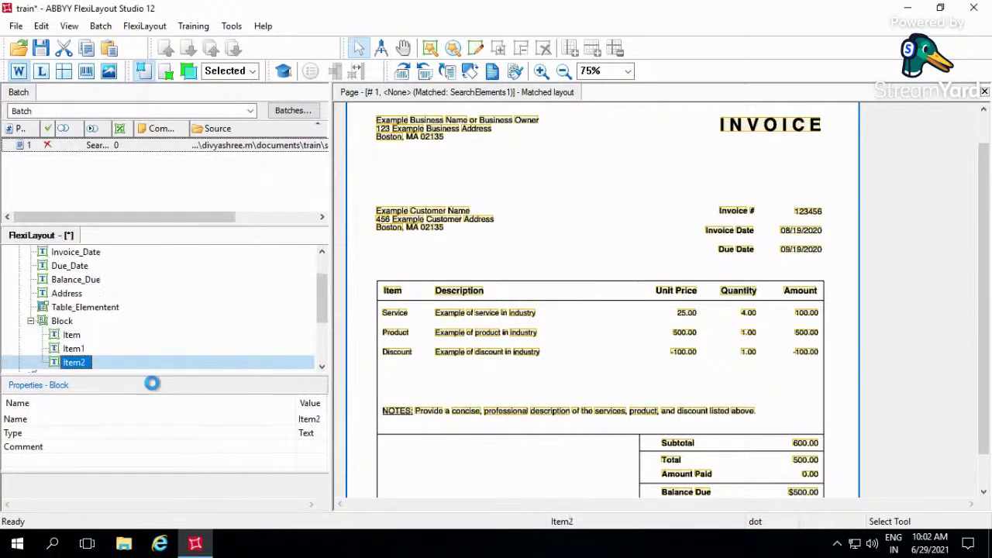
# Rename the Item1 block as Description and set its SearchElements1 source element to the Description element of RG_Values.AllInstances.
pyautogui.doubleClick(79, 334)
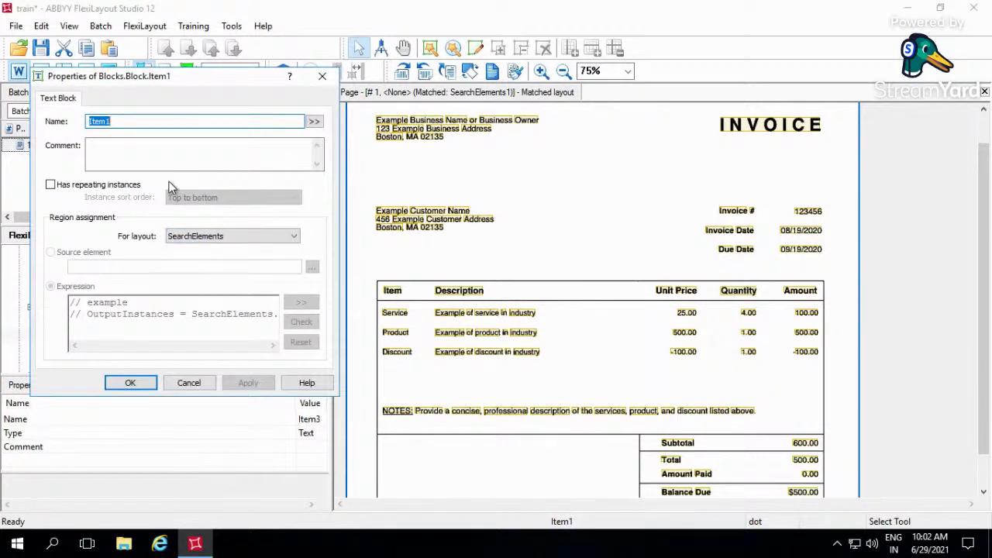
pyautogui.write('Description')
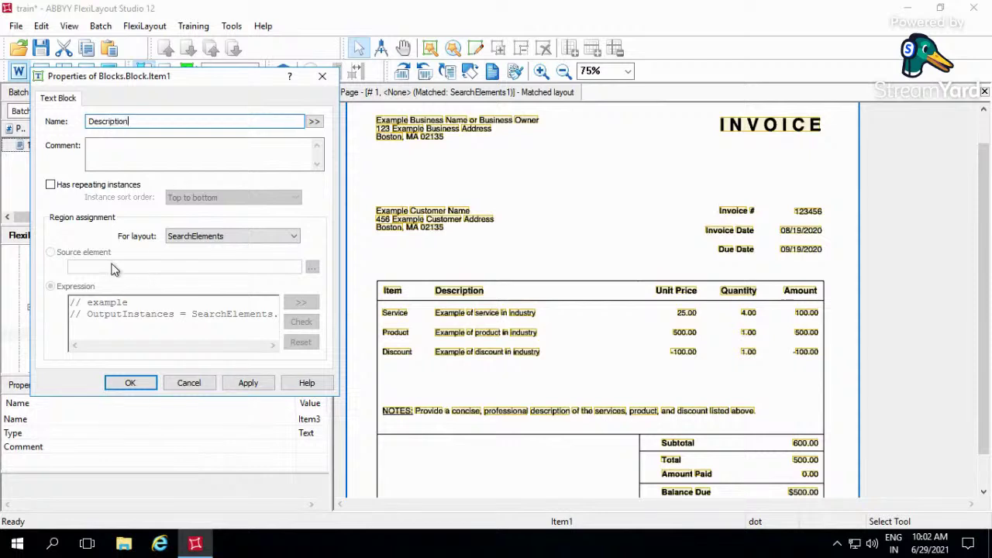
pyautogui.click(188, 240)
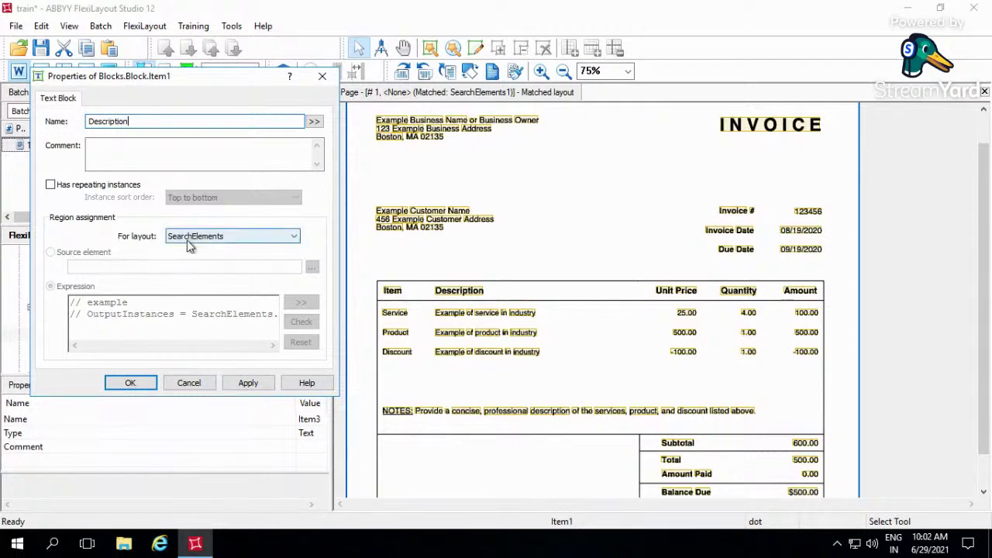
pyautogui.click(196, 258)
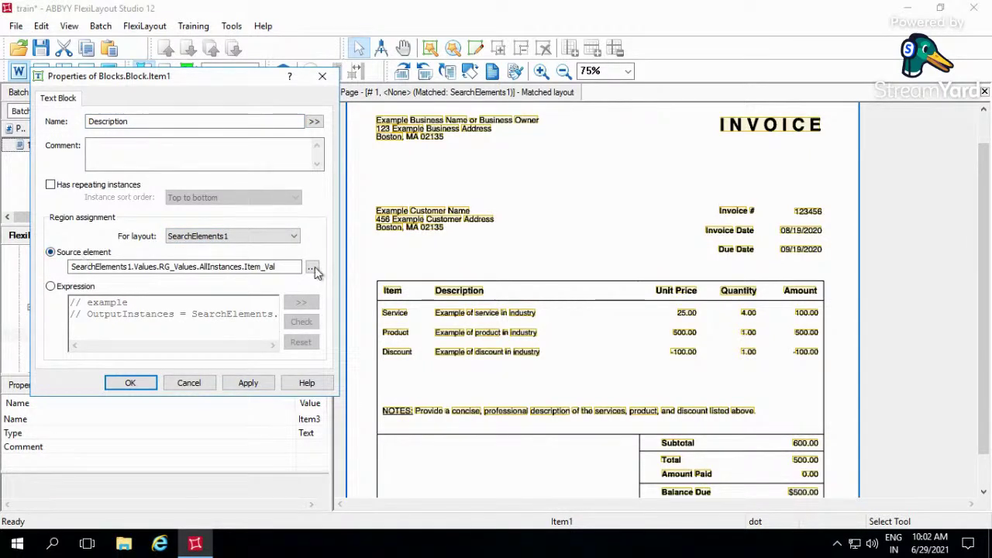
pyautogui.click(312, 267)
pyautogui.doubleClick(121, 369)
pyautogui.click(130, 382)
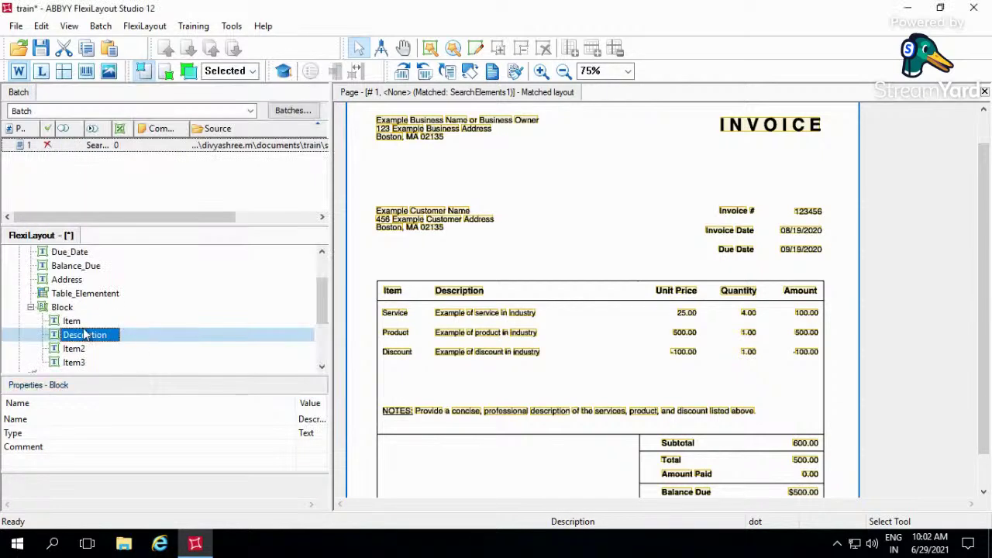
# Rename the Item2 text block in the repeating group block as Unit_Price.
pyautogui.doubleClick(74, 349)
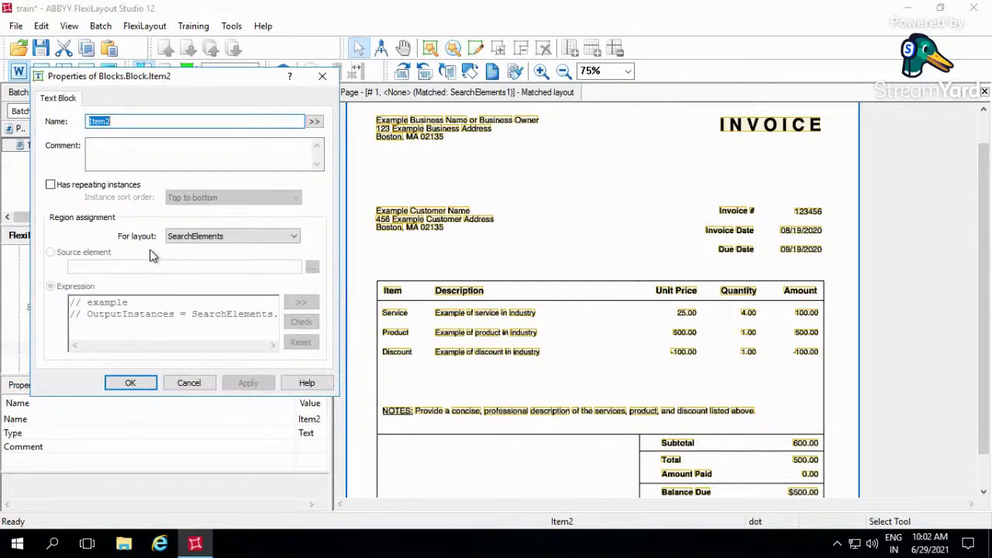
pyautogui.write('Un')
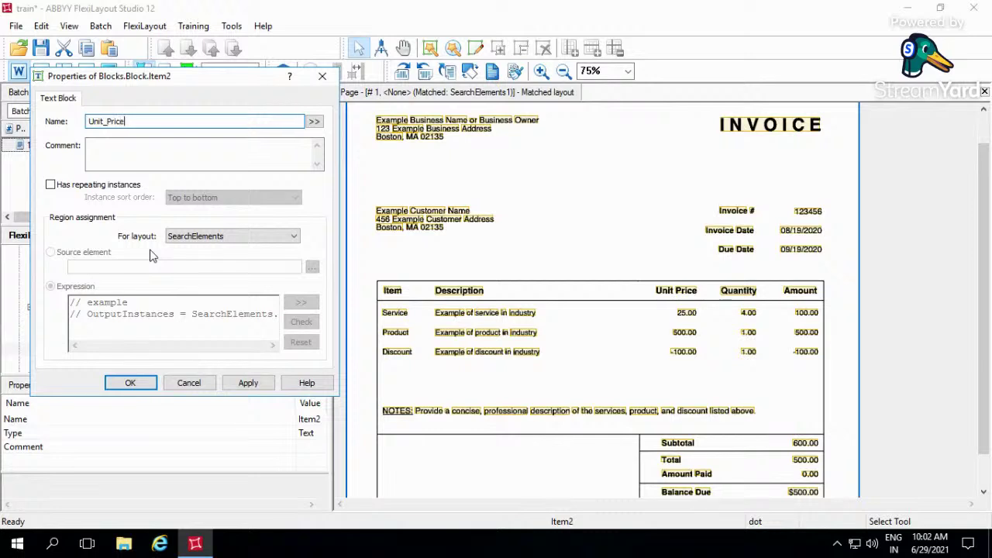
pyautogui.write('it_Price')
pyautogui.press('Return')
# Assign the Unit_Price block's region for layout SearchElements1 from source element RG_Values.AllInstances.Unit_Price and accept the properties.
pyautogui.doubleClick(109, 348)
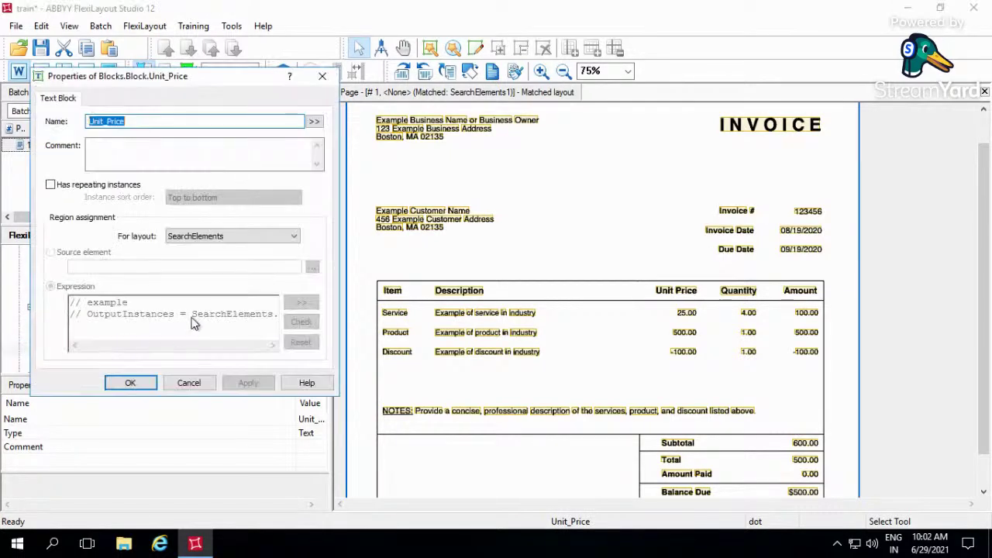
pyautogui.click(230, 236)
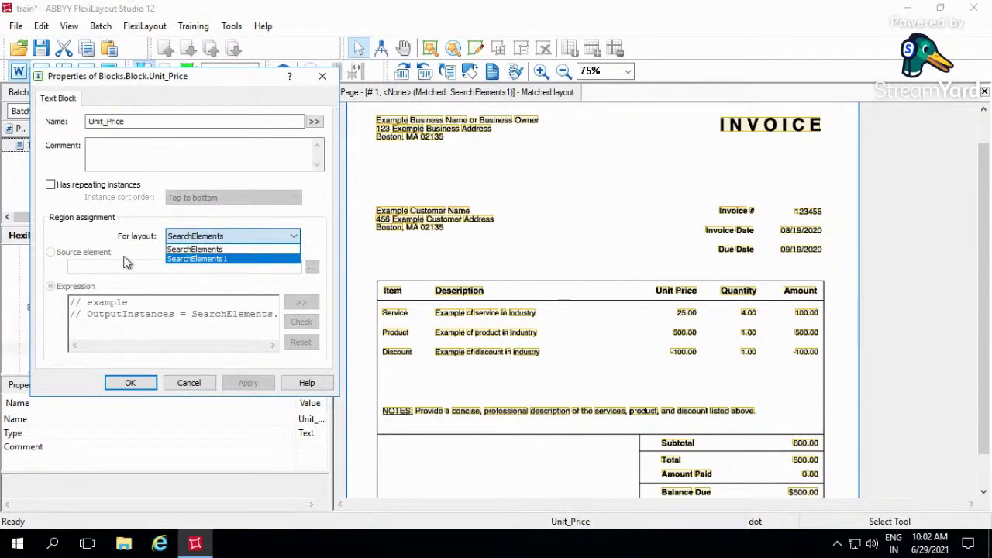
pyautogui.click(185, 261)
pyautogui.click(199, 237)
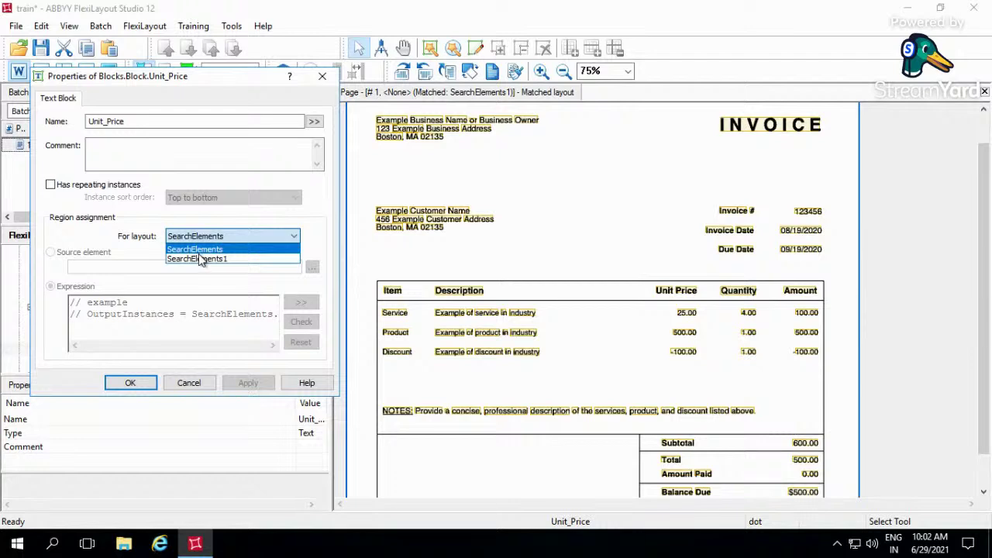
pyautogui.click(181, 260)
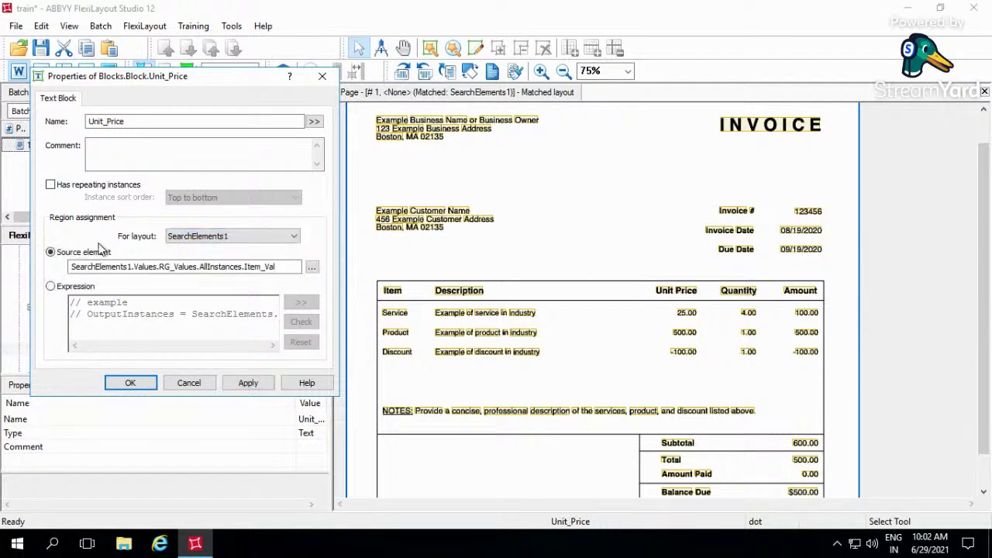
pyautogui.click(311, 269)
pyautogui.doubleClick(125, 378)
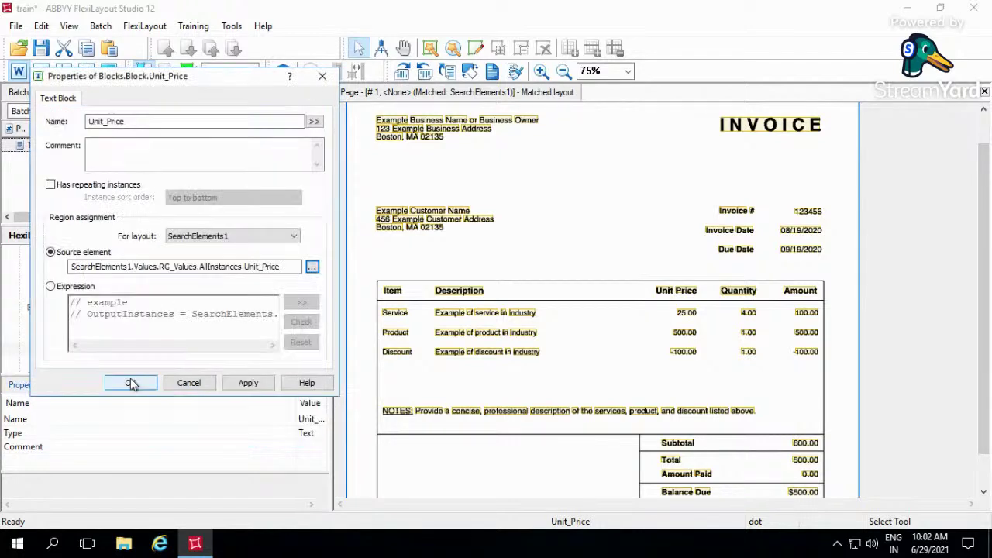
pyautogui.click(247, 382)
pyautogui.click(142, 387)
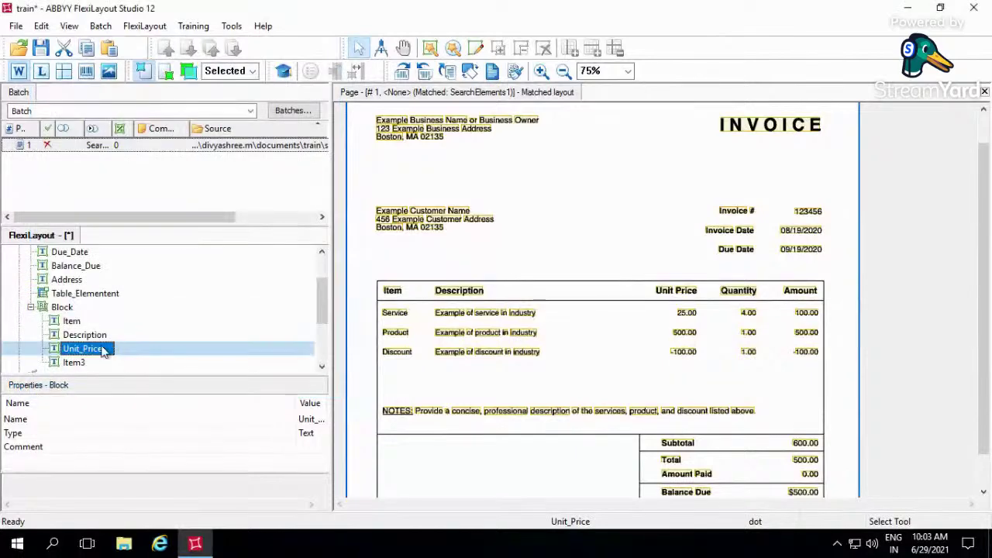
# Rename the Item3 block as Quantity and set its SearchElements1 source element to RG_Values.AllInstances.Quantity.
pyautogui.doubleClick(73, 360)
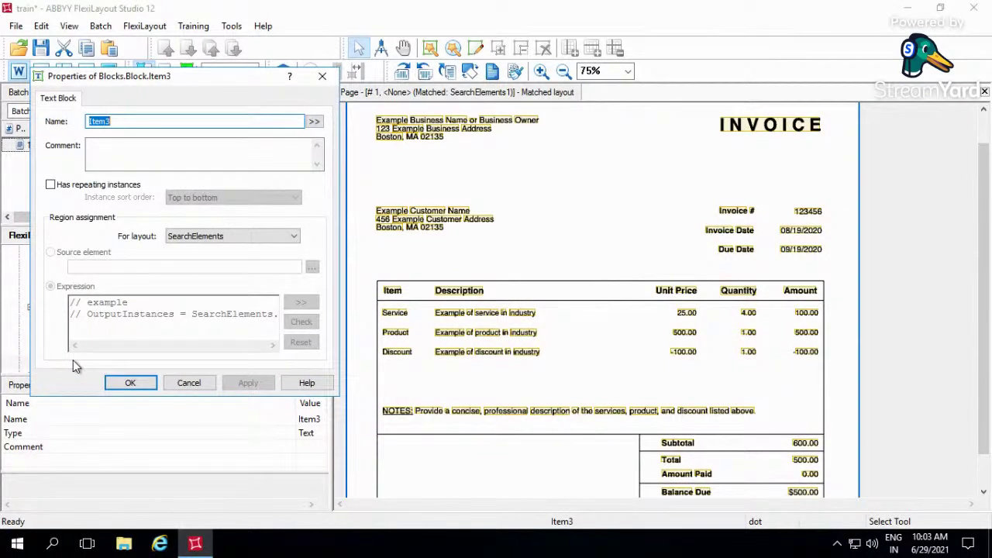
pyautogui.write('Quantity')
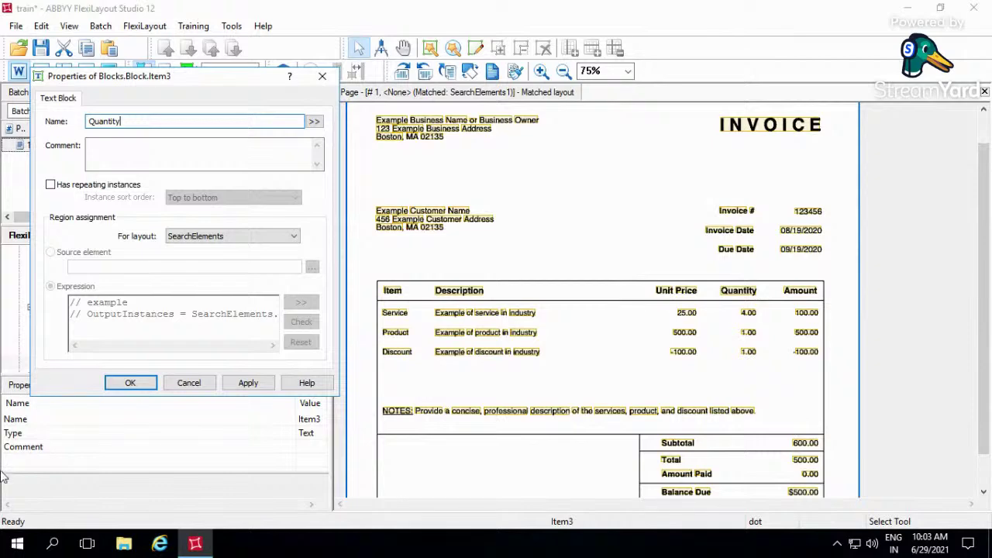
pyautogui.click(232, 236)
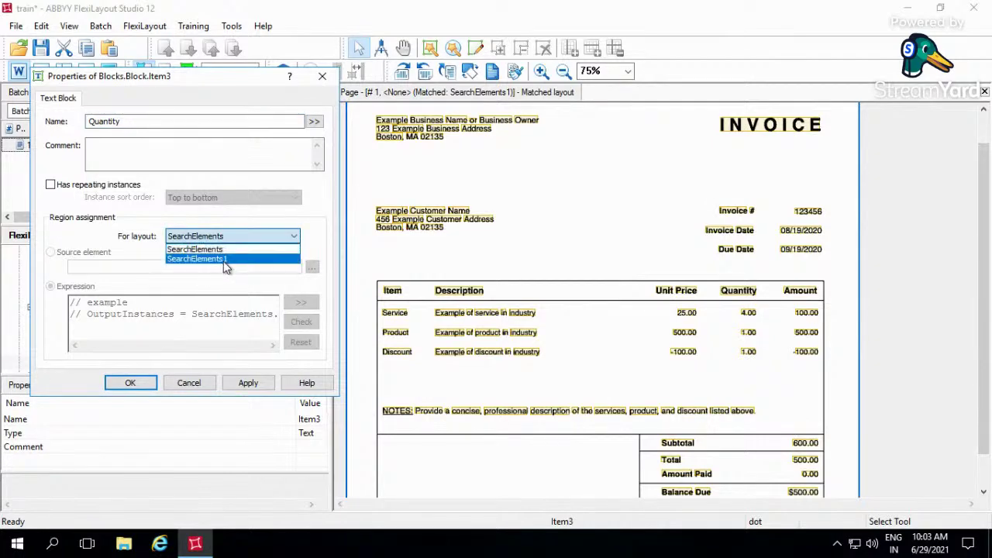
pyautogui.click(222, 258)
pyautogui.click(312, 270)
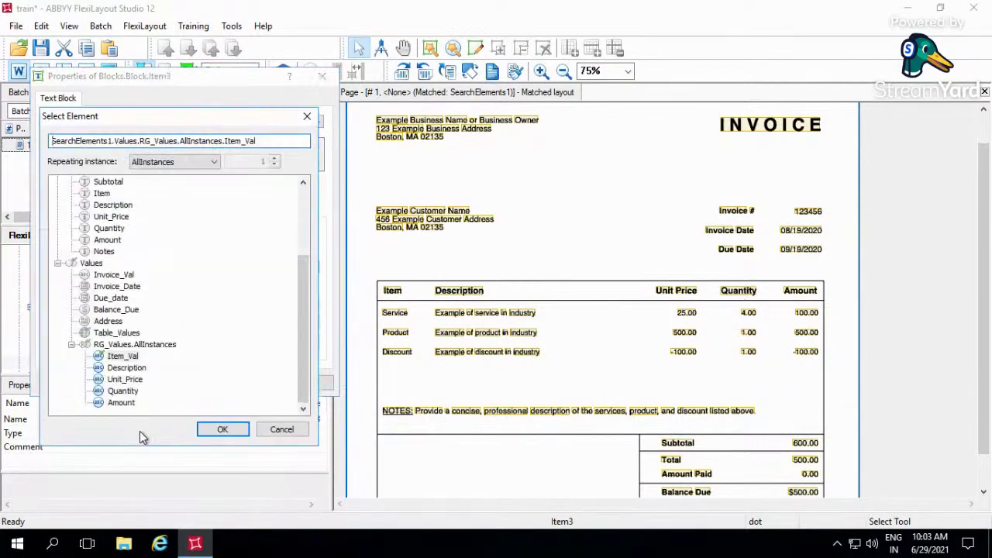
pyautogui.click(130, 392)
pyautogui.click(223, 428)
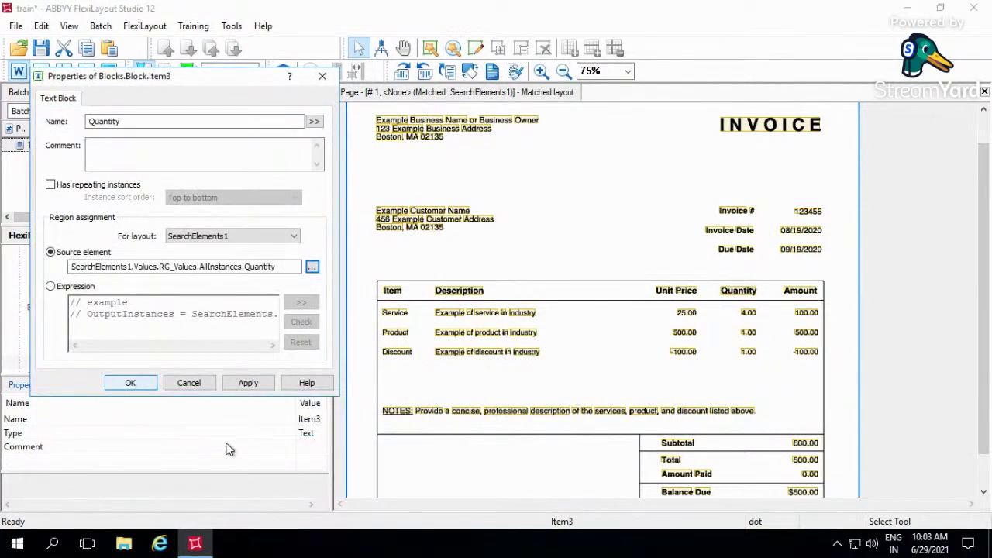
pyautogui.click(248, 383)
pyautogui.click(123, 383)
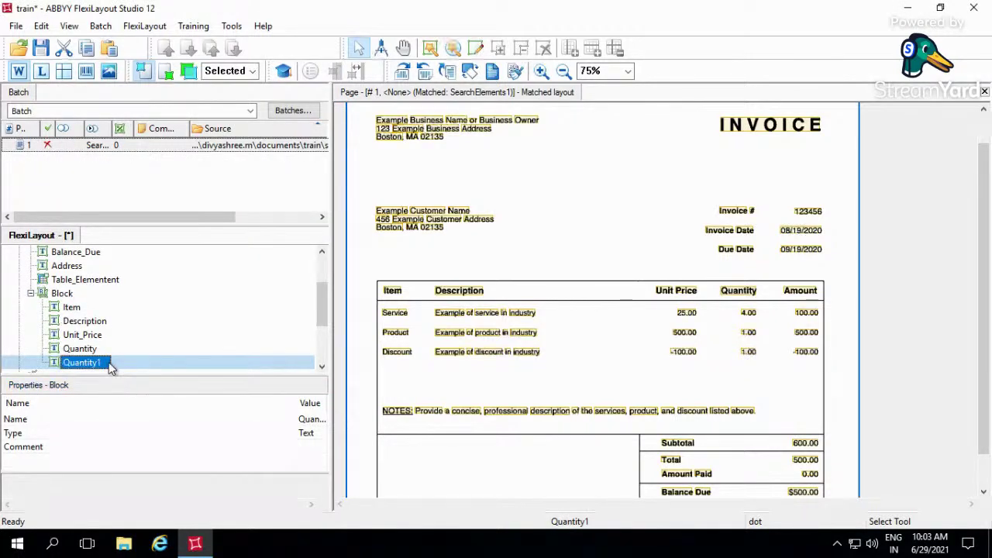
# Rename the copied text block Quantity1 in the repeating group block as Amount.
pyautogui.click(108, 366)
pyautogui.write('Amoun')
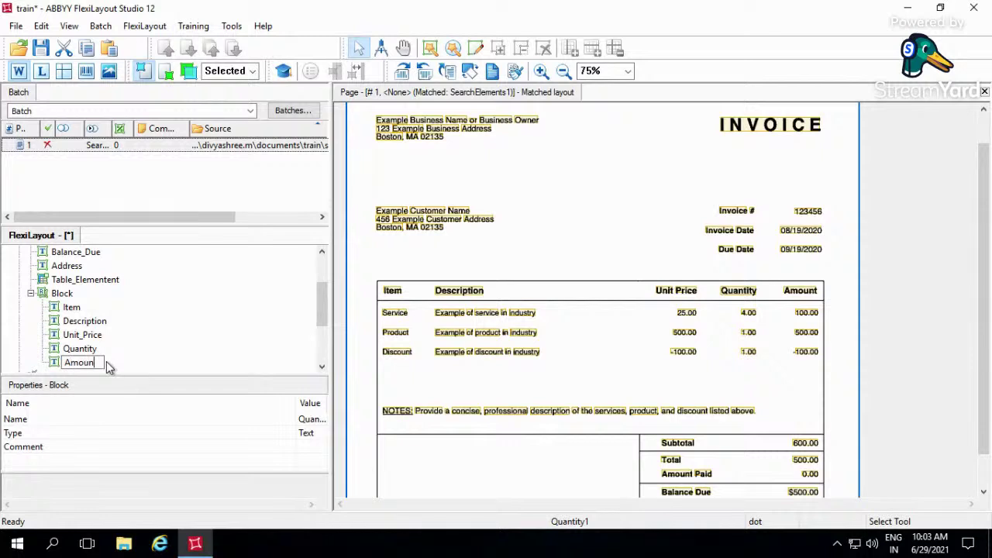
pyautogui.write('t')
pyautogui.press('Return')
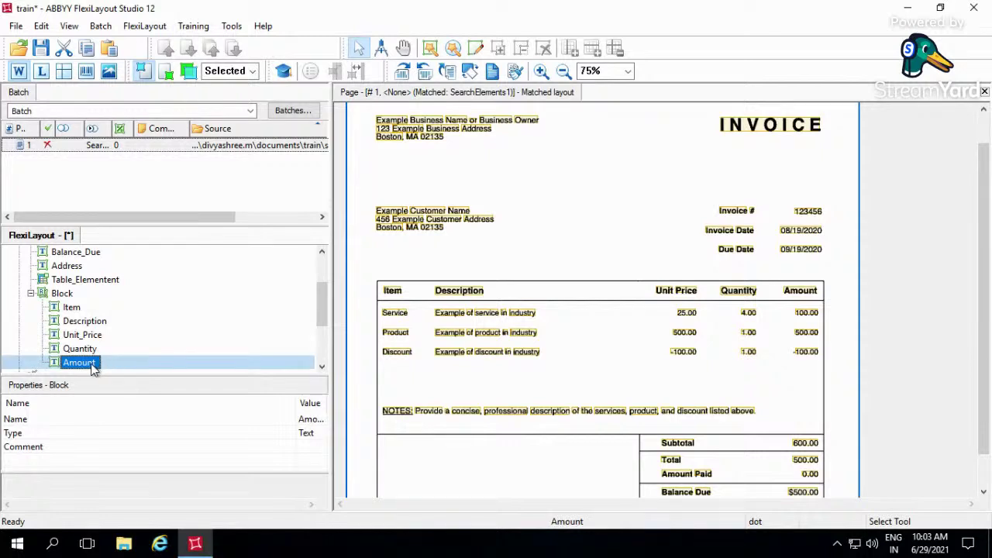
# Set the Amount block's SearchElements1 source element to the Amount element of RG_Values.AllInstances and save the layout.
pyautogui.doubleClick(80, 363)
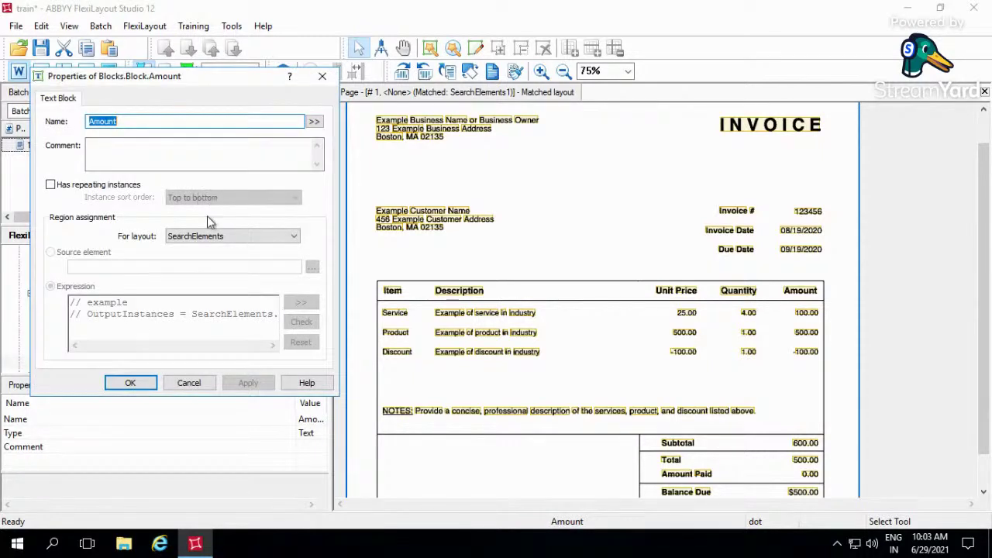
pyautogui.click(217, 236)
pyautogui.click(209, 257)
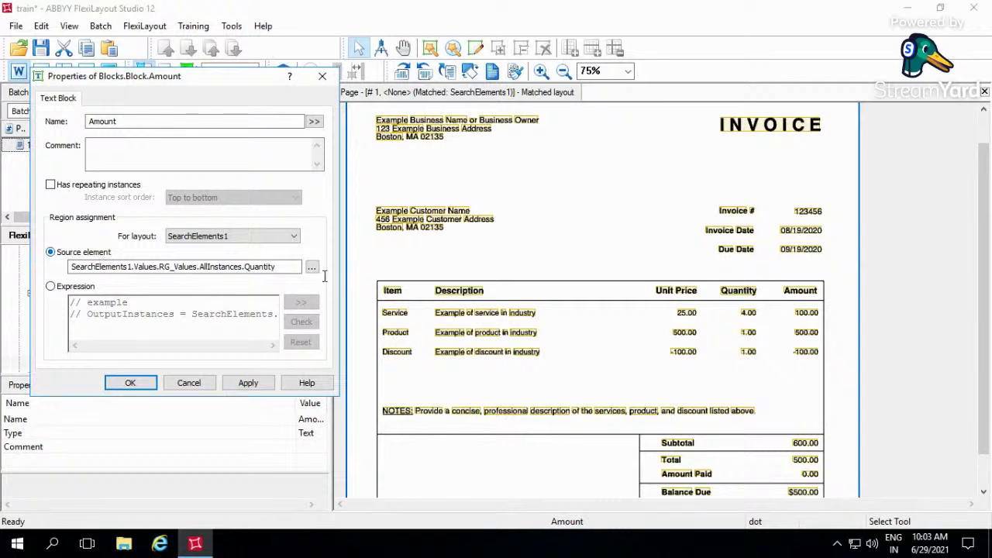
pyautogui.click(312, 266)
pyautogui.click(122, 403)
pyautogui.click(222, 429)
pyautogui.click(136, 382)
pyautogui.hotkey('ctrl', 's')
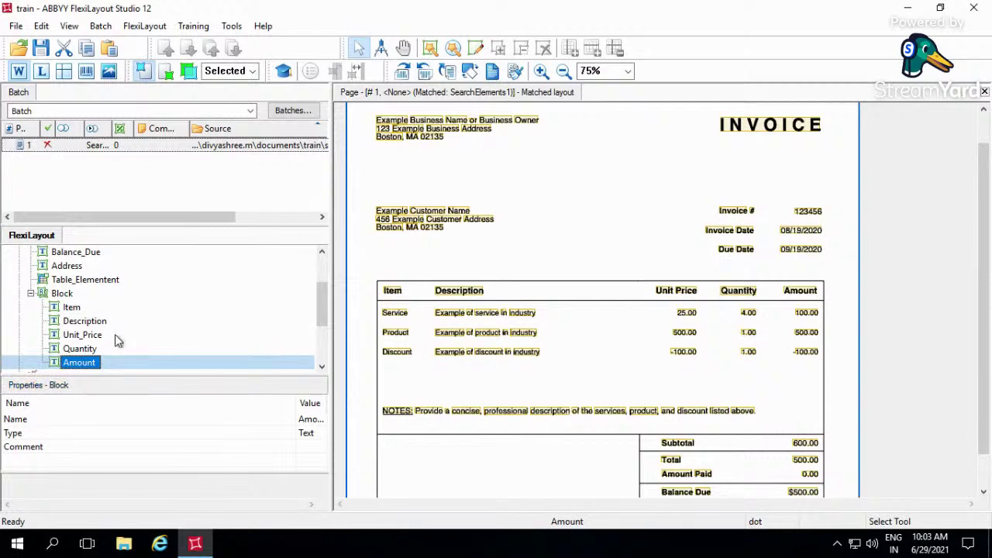
# Match the FlexiLayout against page 1 and set the layout regions display mode to Blocks.
pyautogui.click(148, 148)
pyautogui.doubleClick(148, 148)
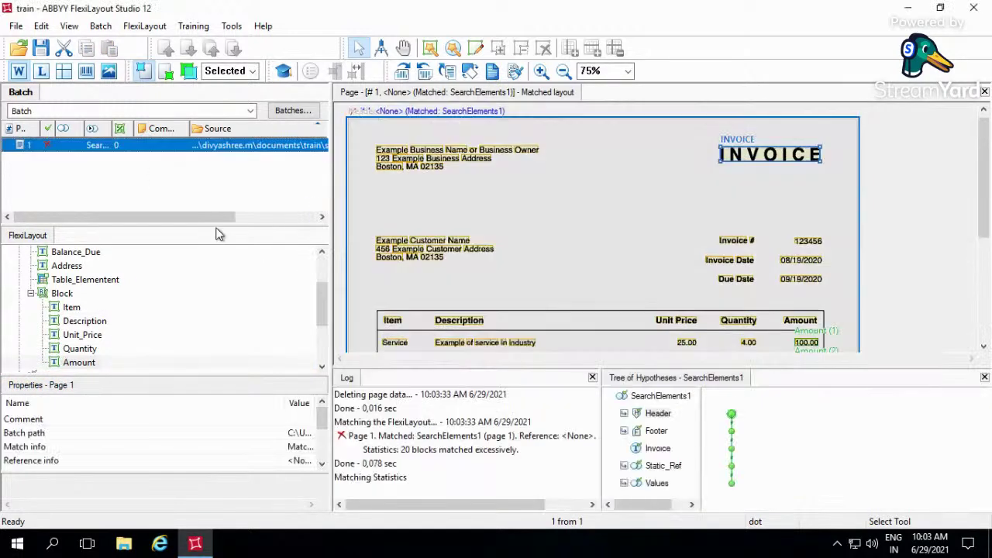
pyautogui.click(252, 72)
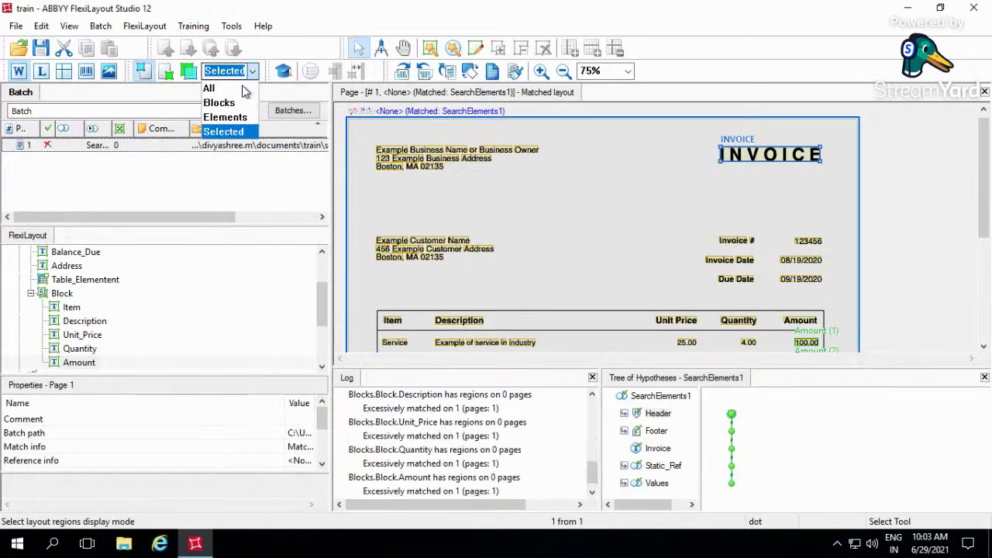
pyautogui.click(245, 87)
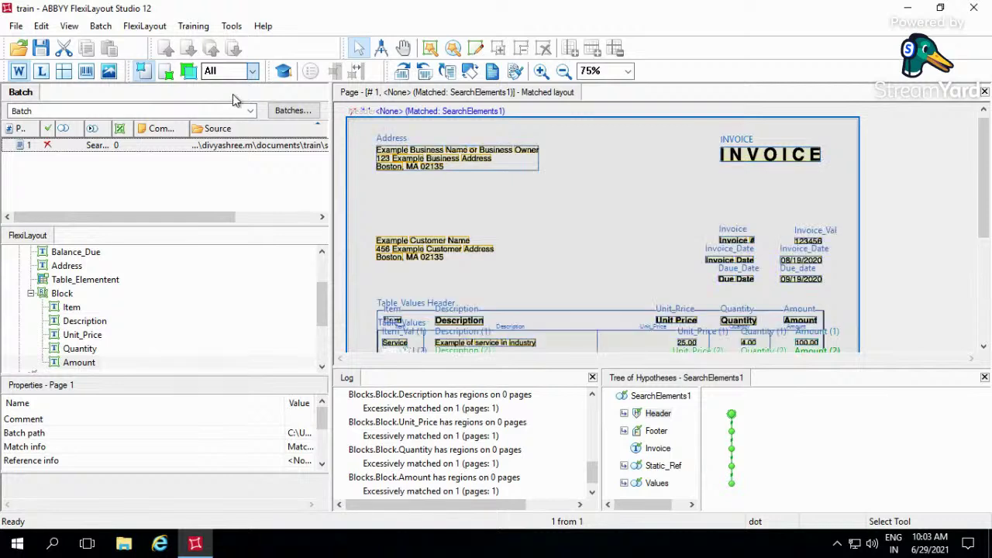
pyautogui.click(233, 71)
pyautogui.click(220, 102)
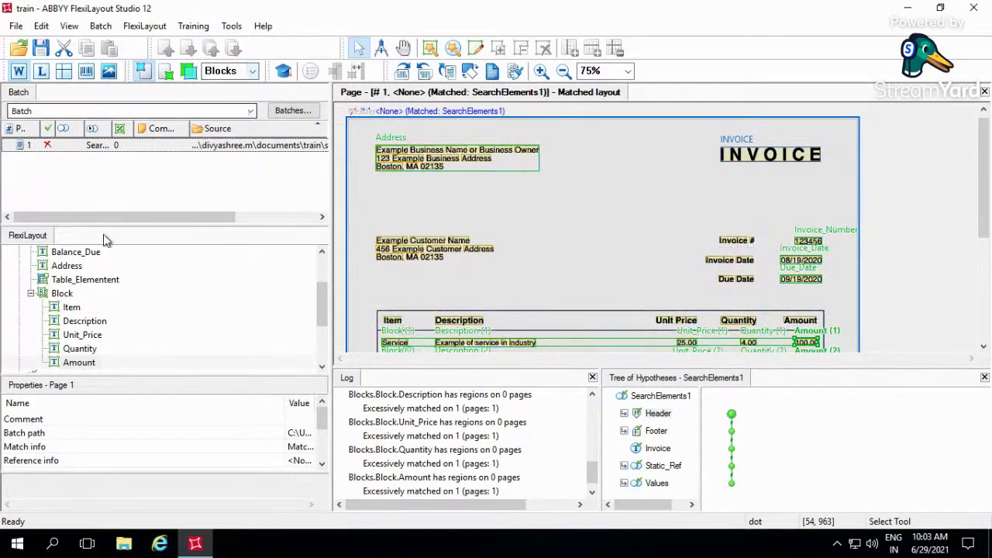
# Examine the matched regions of the repeating group block and the Table_Elementent block on the invoice page.
pyautogui.click(59, 294)
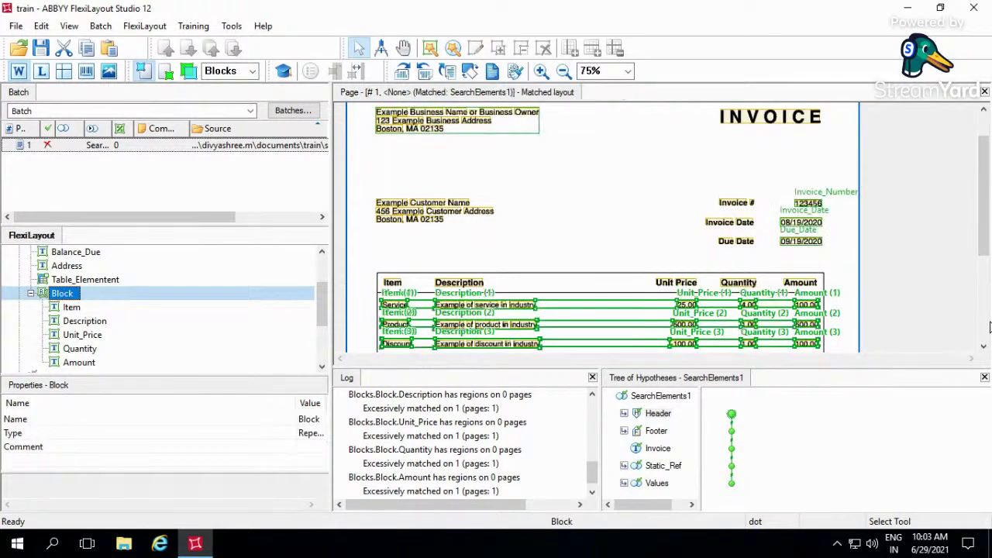
pyautogui.click(983, 348)
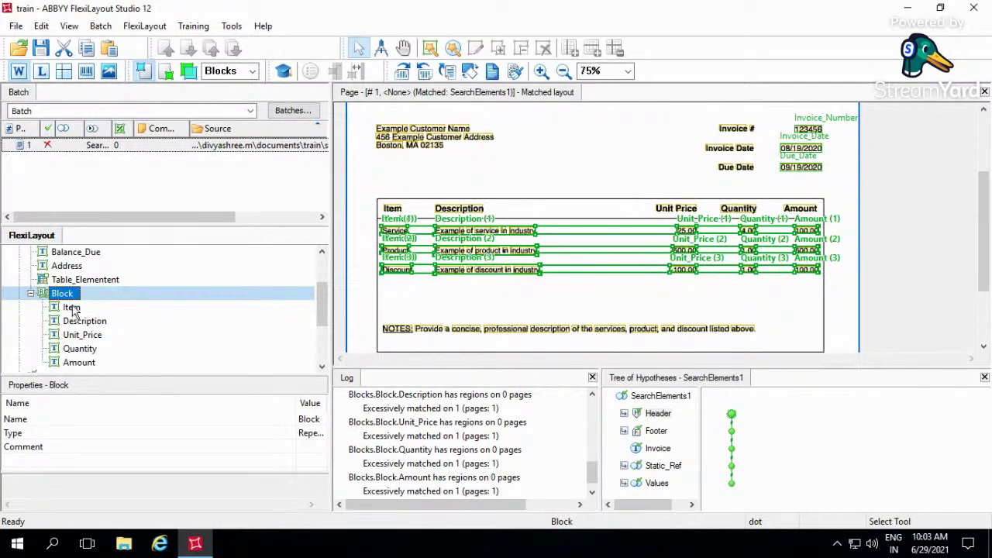
pyautogui.click(31, 293)
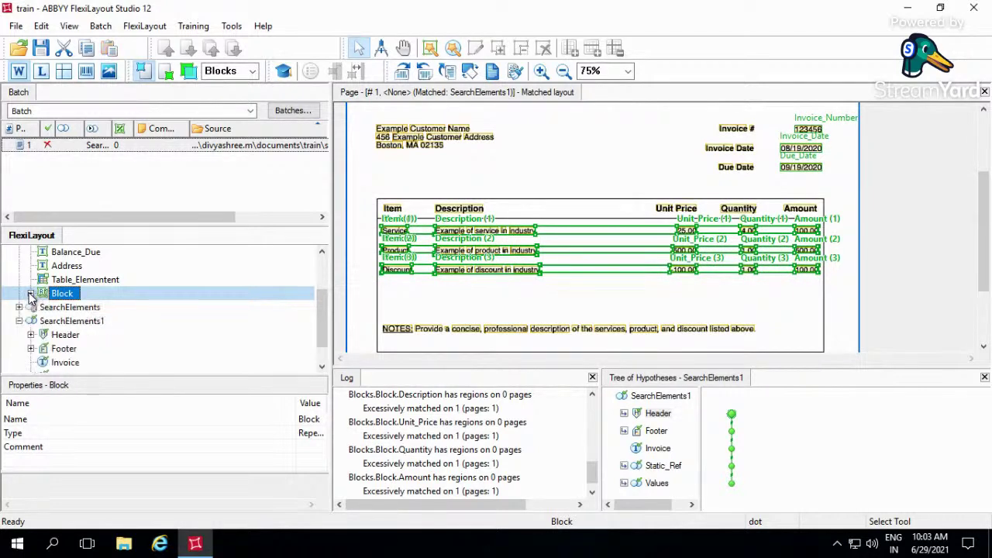
pyautogui.click(97, 282)
pyautogui.click(96, 283)
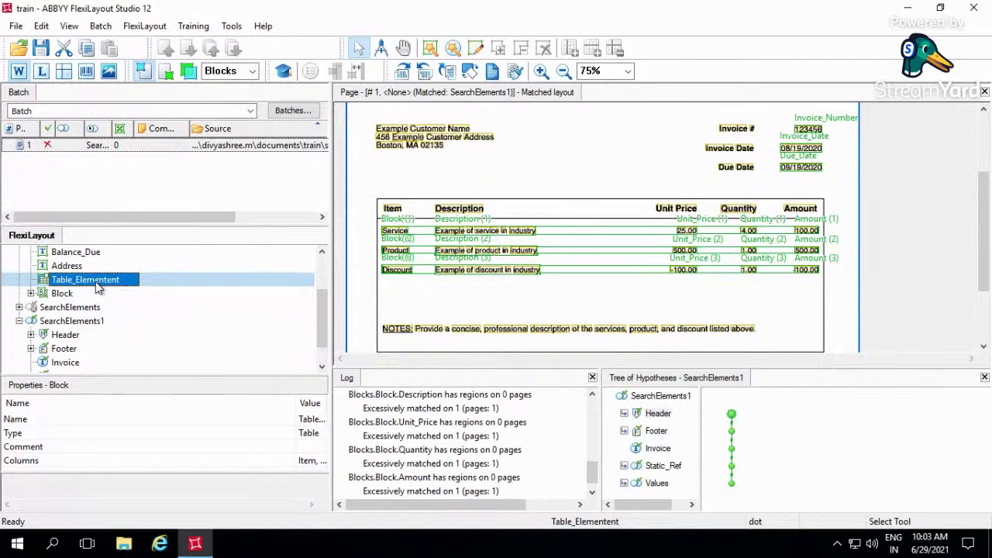
pyautogui.click(145, 299)
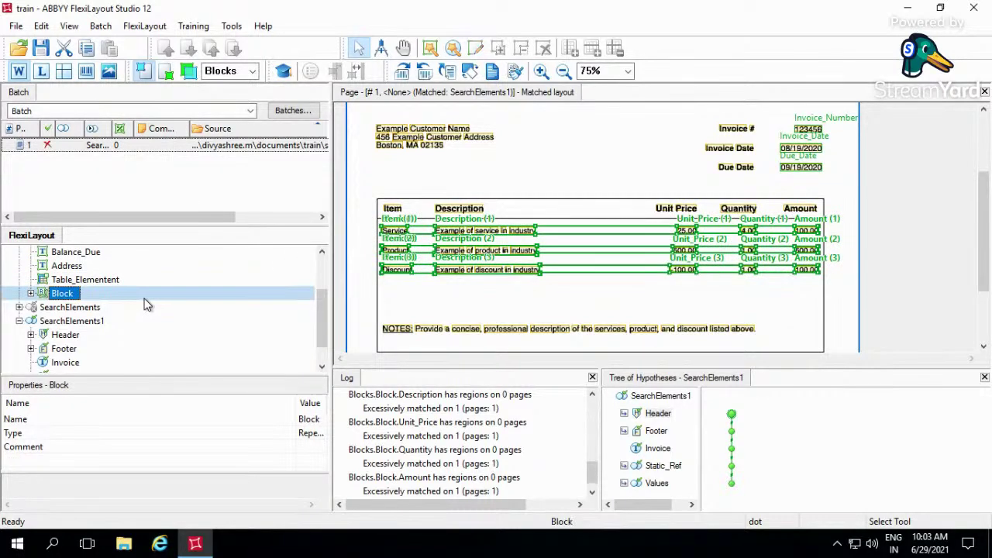
# Examine the matched regions of the Address, Balance_Due, Due_Date and Invoice_Date blocks, and of all blocks together.
pyautogui.scroll(1, 127, 294)
pyautogui.click(108, 294)
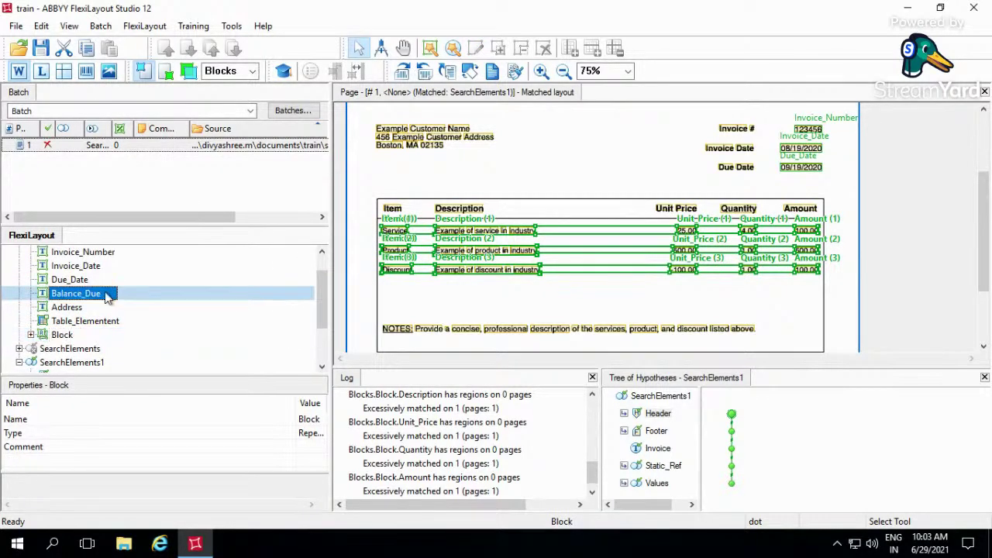
pyautogui.scroll(1, 97, 279)
pyautogui.click(76, 337)
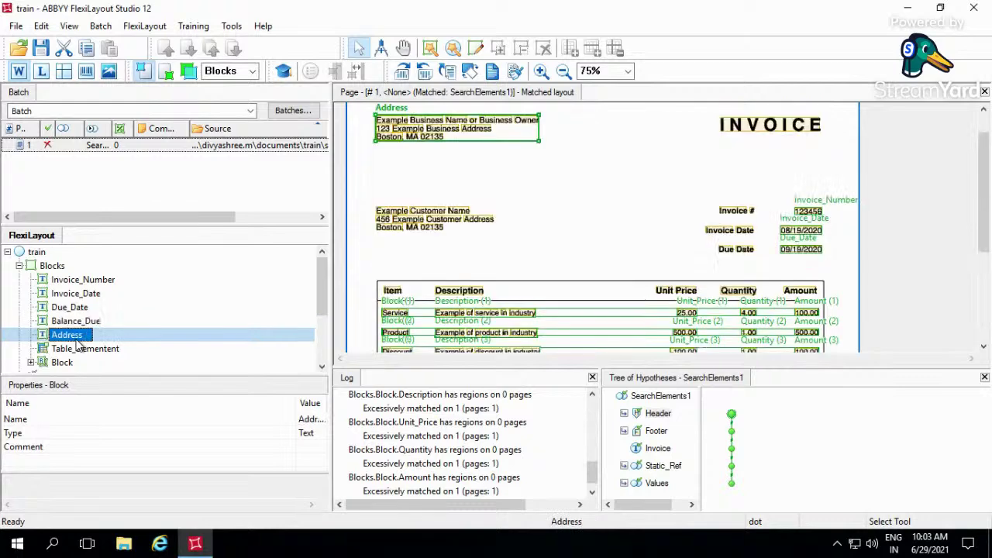
pyautogui.click(79, 319)
pyautogui.click(81, 308)
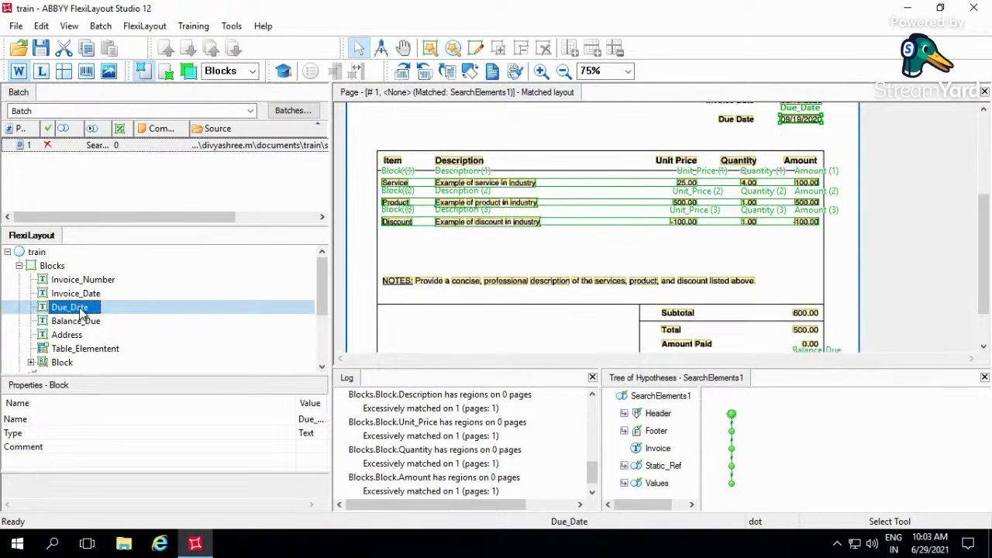
pyautogui.click(78, 293)
pyautogui.press('Left')
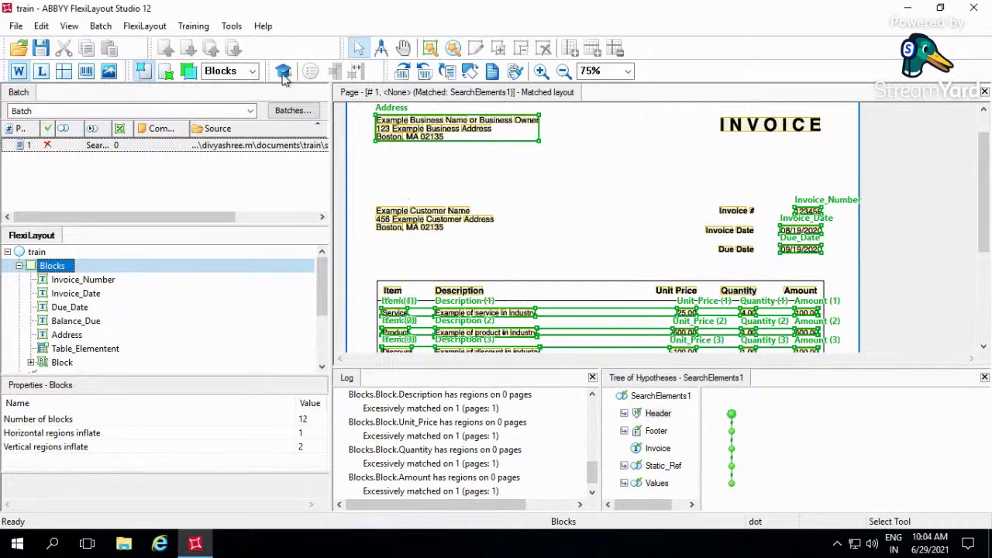
# Set the regions display mode to All and review the matched elements and blocks across the whole invoice page.
pyautogui.click(254, 71)
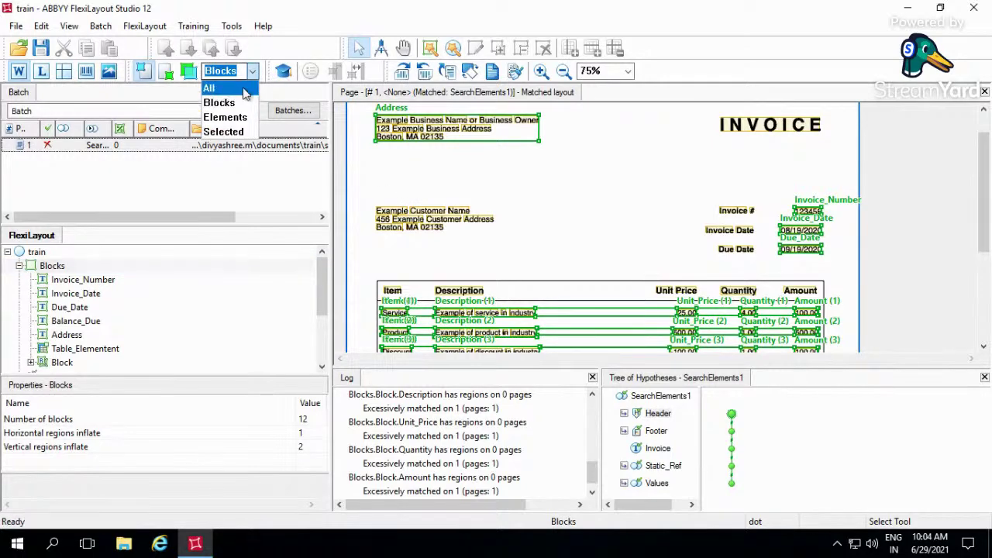
pyautogui.click(240, 84)
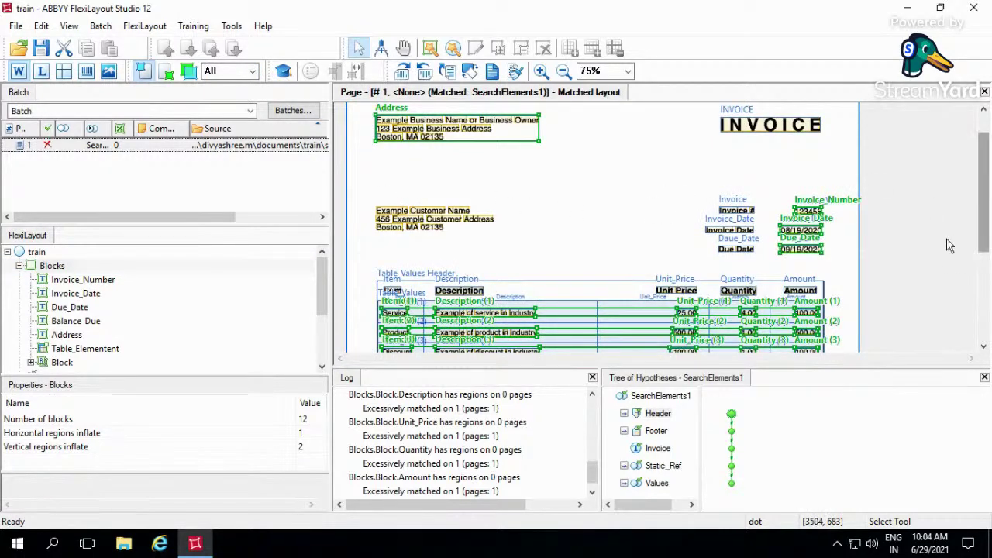
pyautogui.scroll(-2, 928, 294)
pyautogui.scroll(-1, 930, 284)
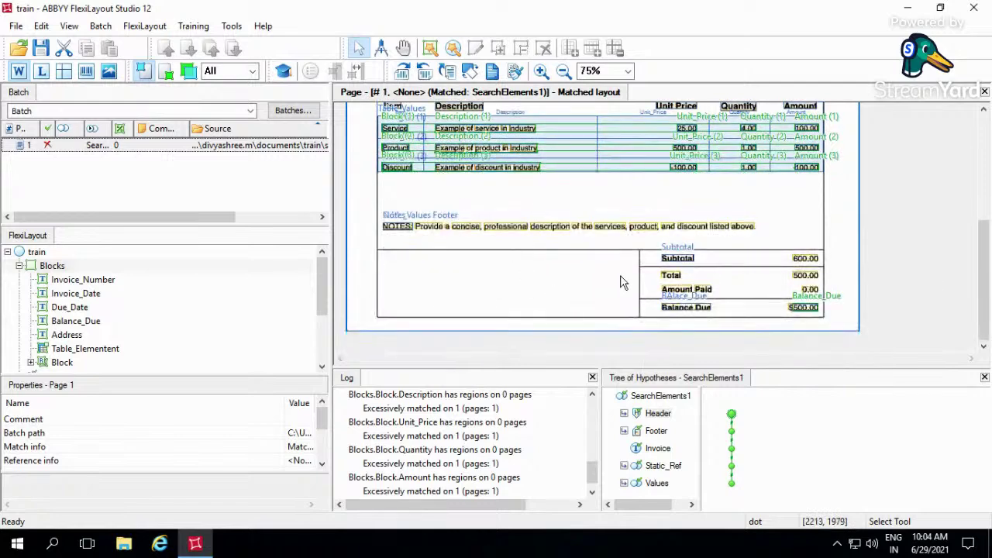
pyautogui.scroll(5, 879, 277)
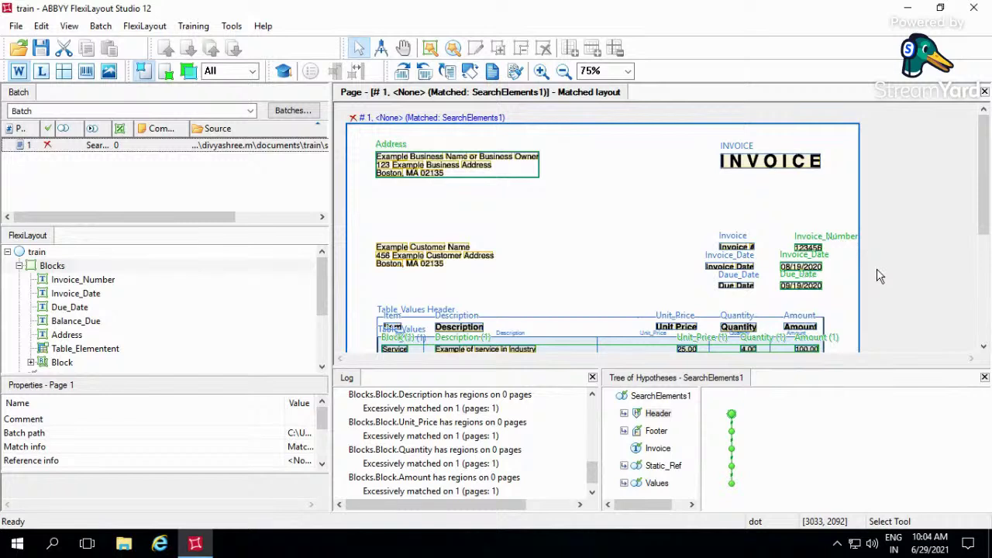
pyautogui.scroll(-4, 879, 277)
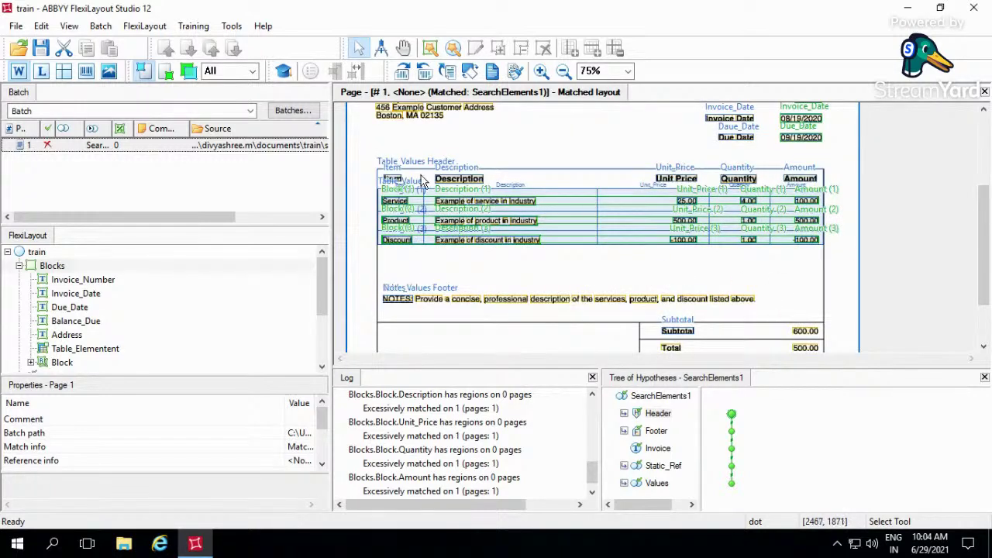